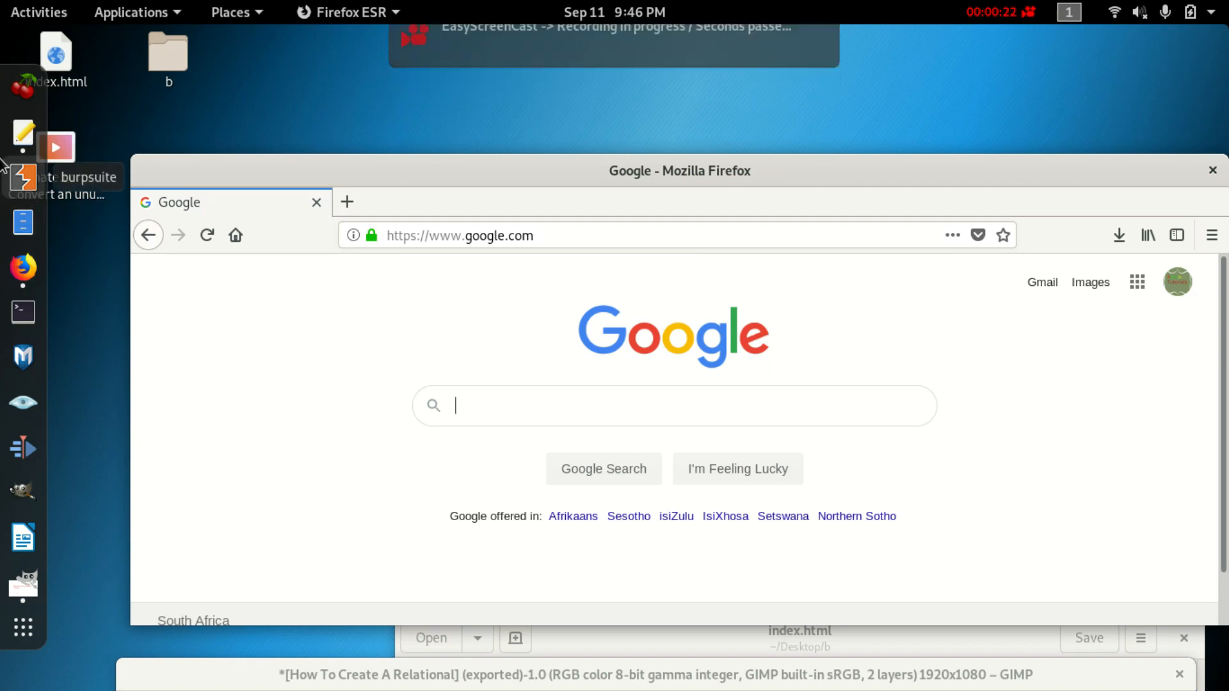
Start Apache and MySQL in Terminal with 'service apache2 start' and 'service mysql start', then close it.
left_click(24, 312)
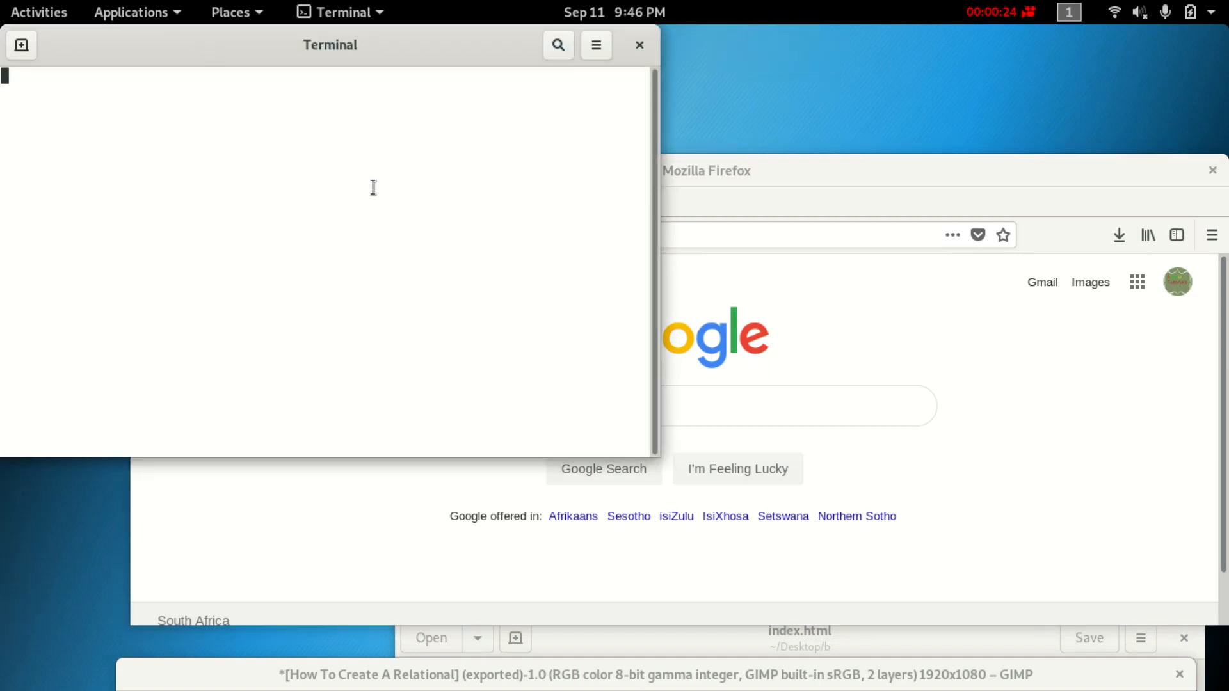
left_click_drag(333, 25, 448, 52)
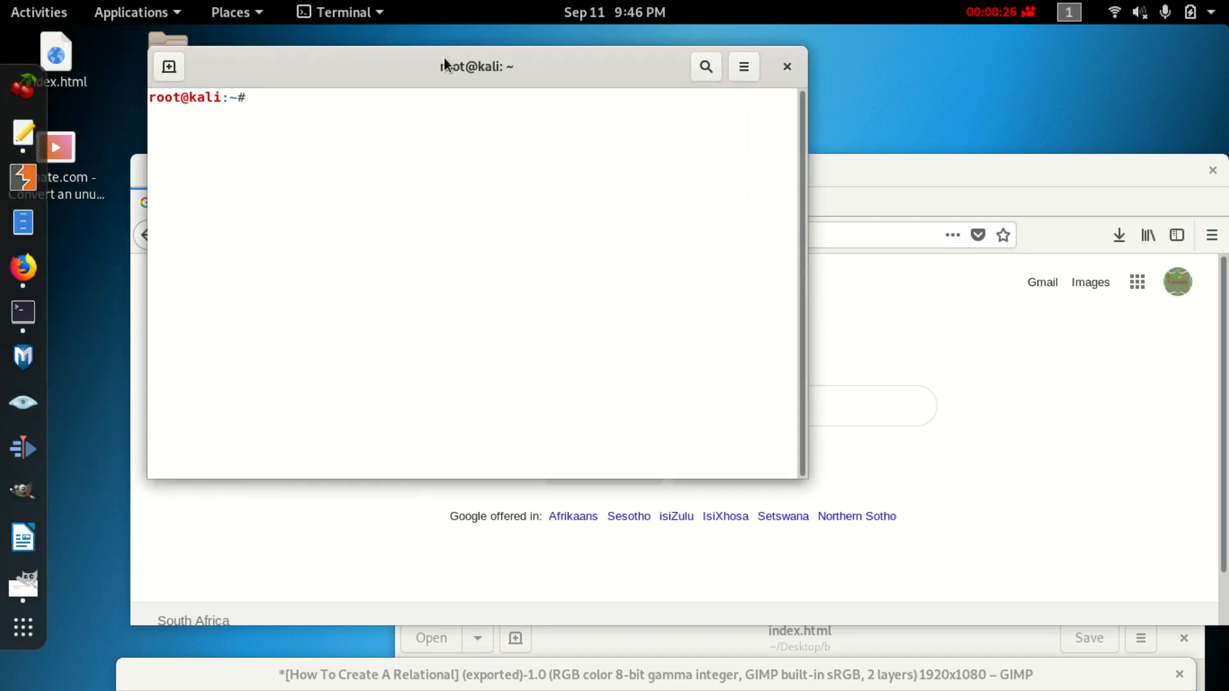
type("service apache2 start")
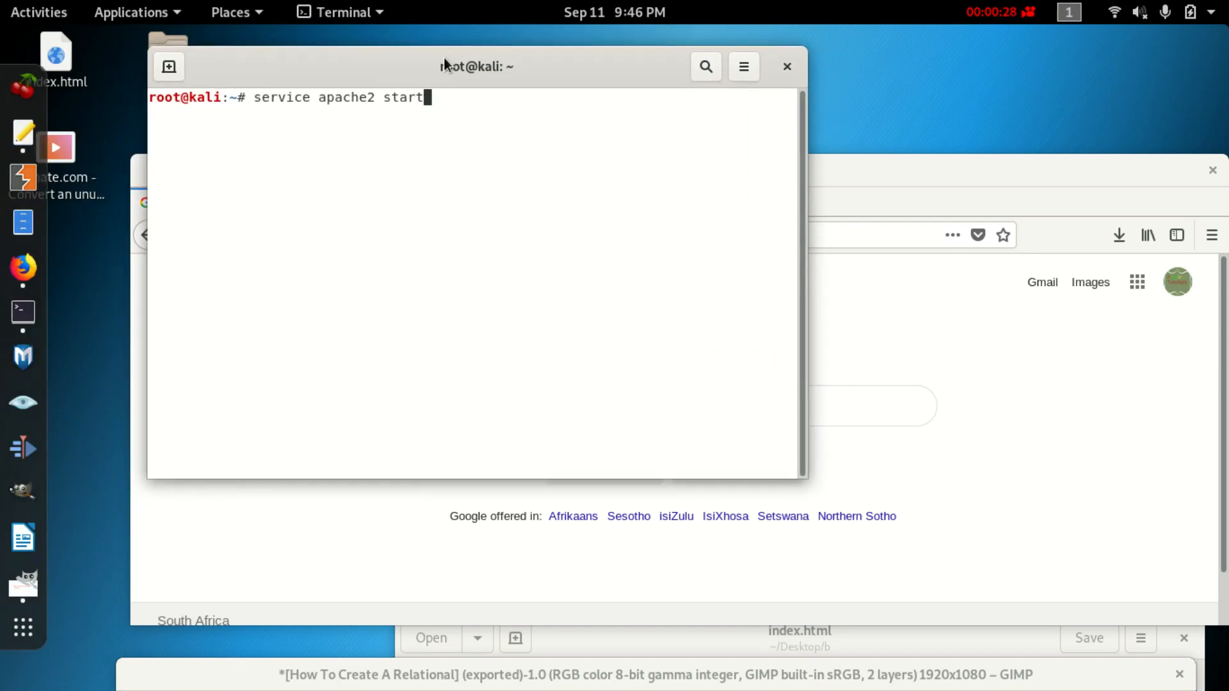
key("Return")
key("Up")
key("Up")
key("Down")
key("Up")
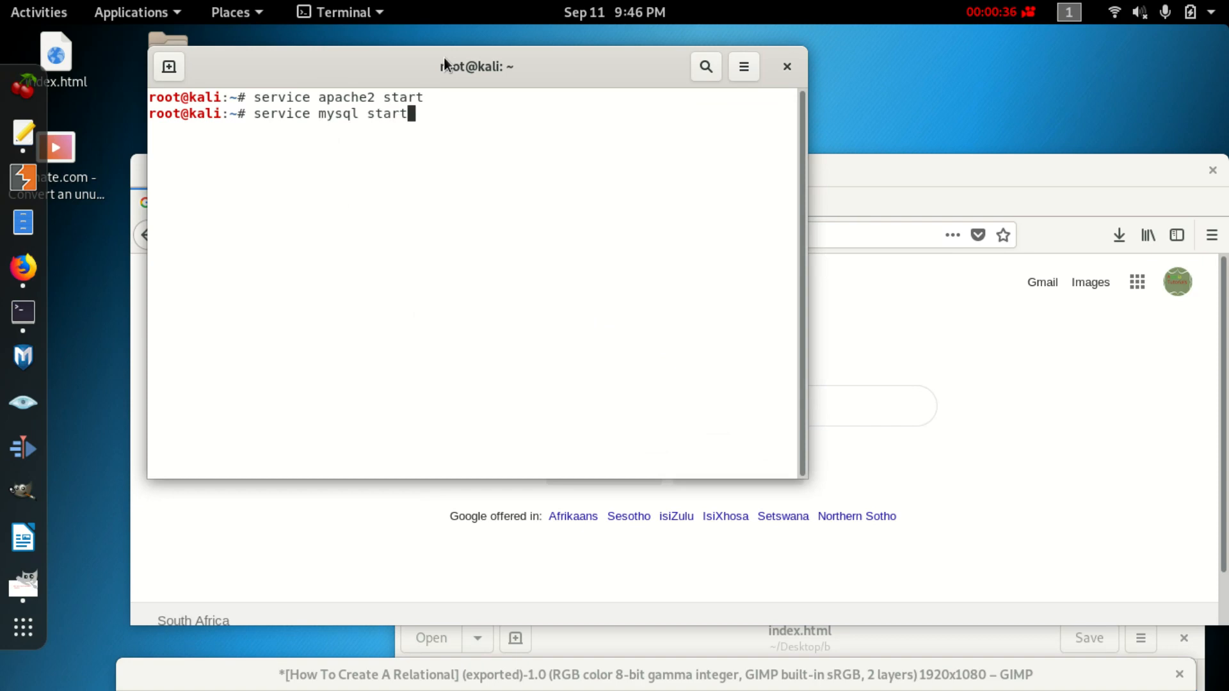
key("Return")
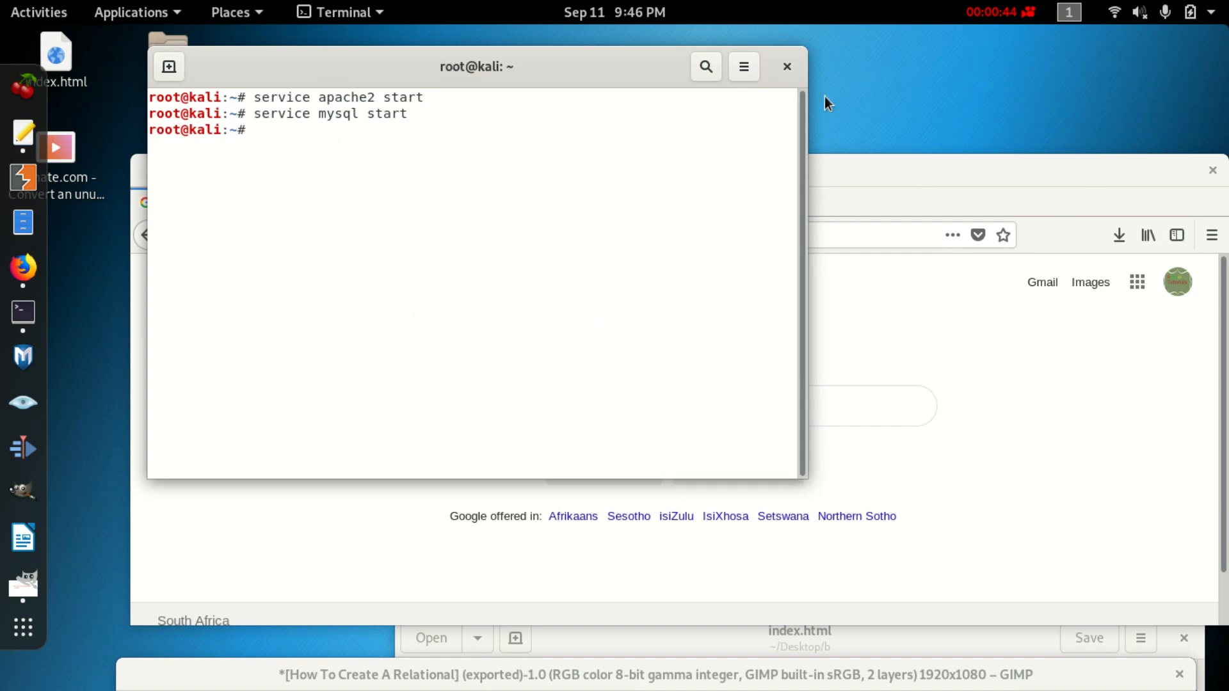
left_click(781, 69)
Maximize Firefox and load localhost/phpmyadmin/ in a new tab.
double_click(735, 183)
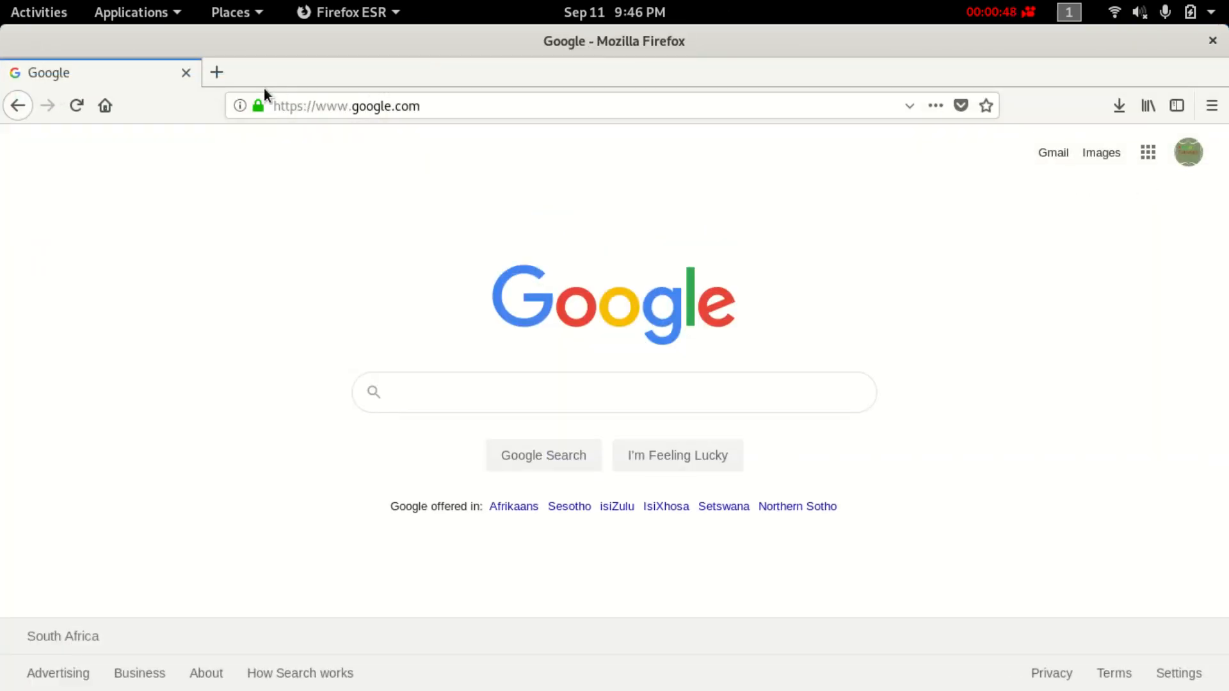
left_click(217, 73)
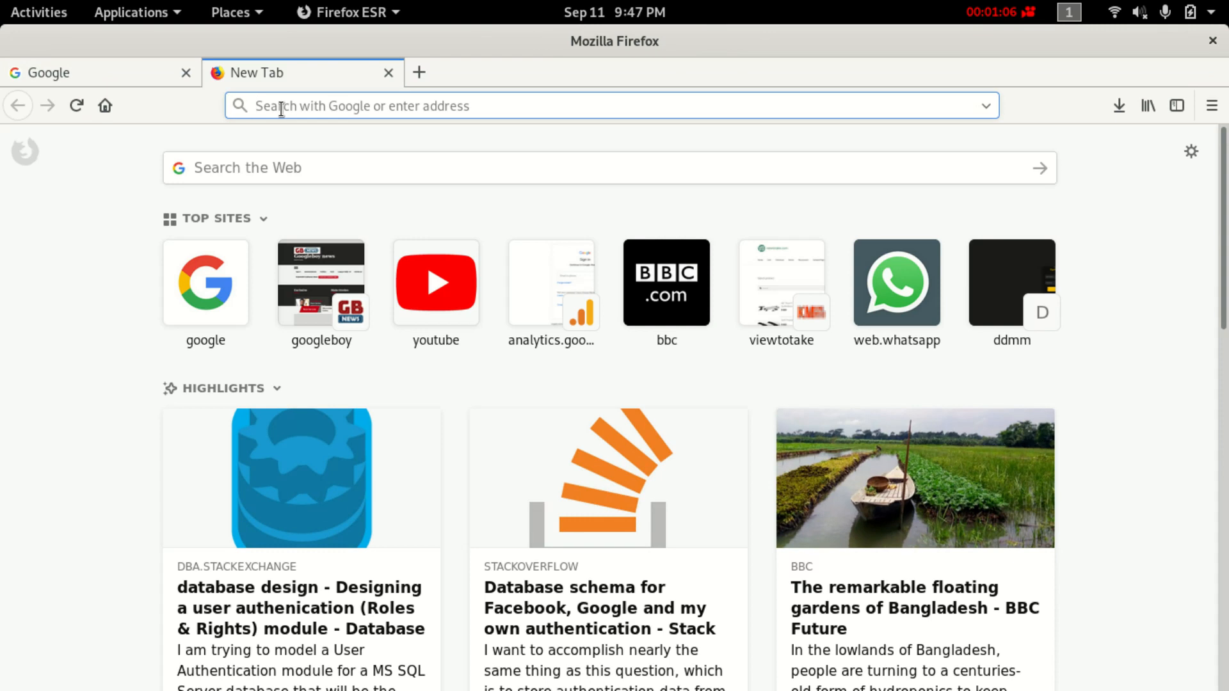
type("l")
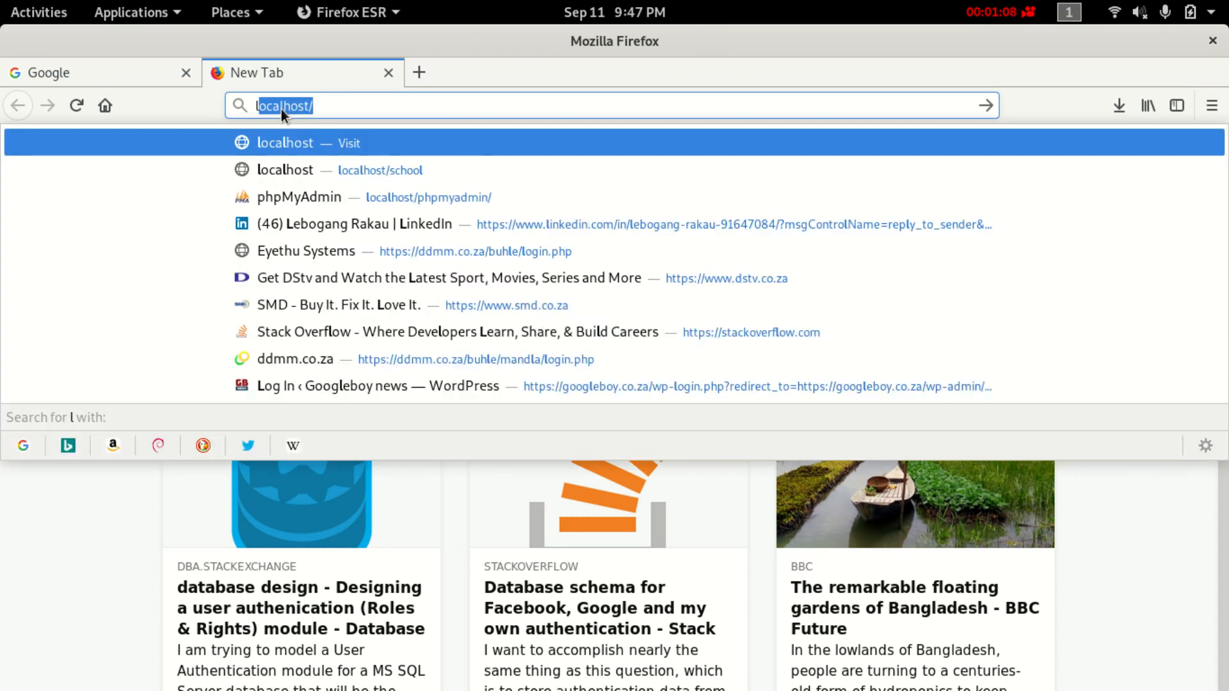
key("BackSpace")
key("BackSpace")
type("loh")
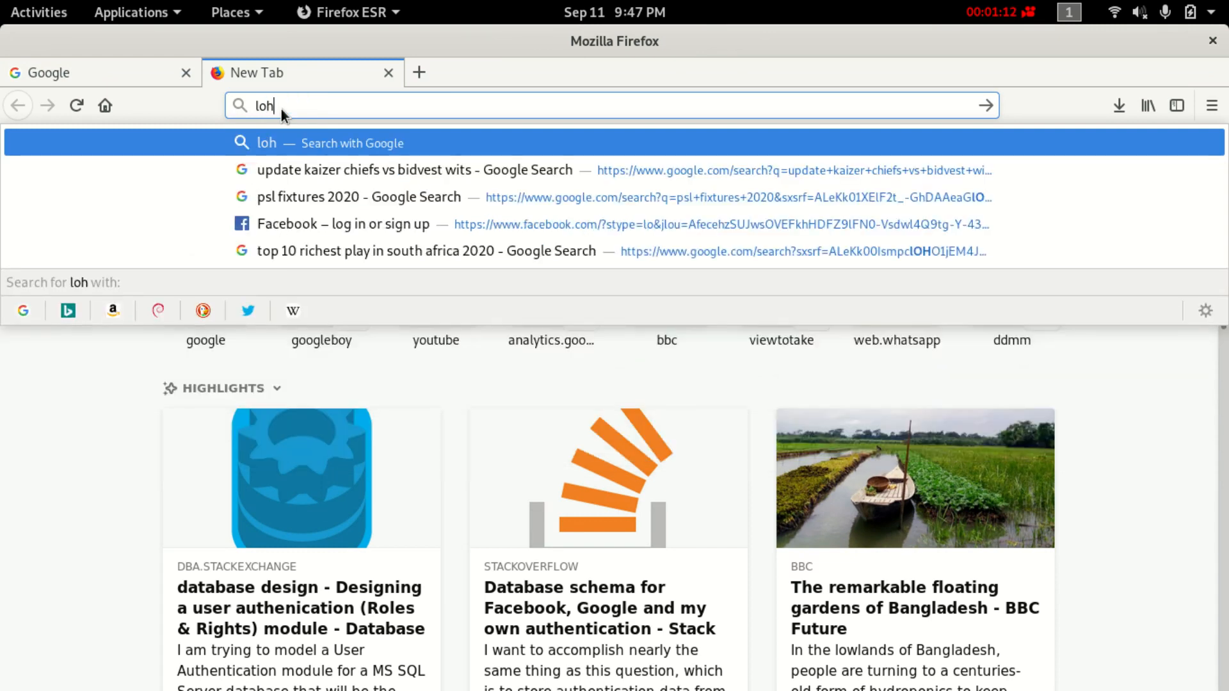
key("BackSpace")
type("calhost/")
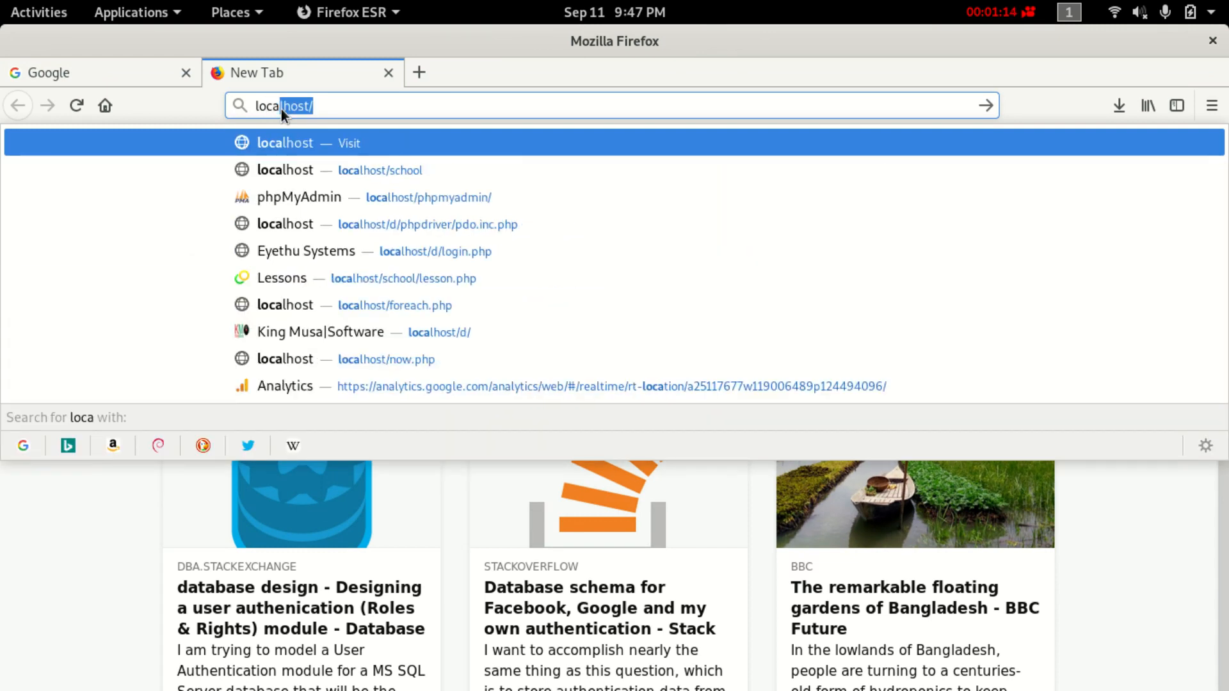
key("Right")
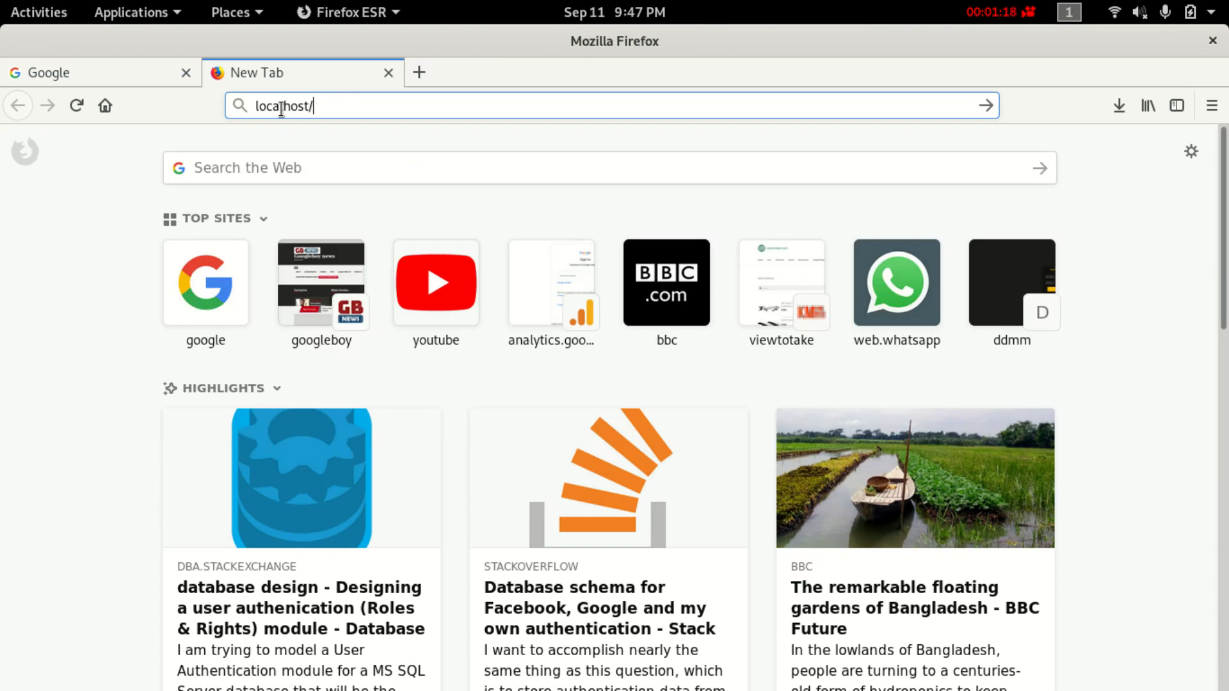
type("php")
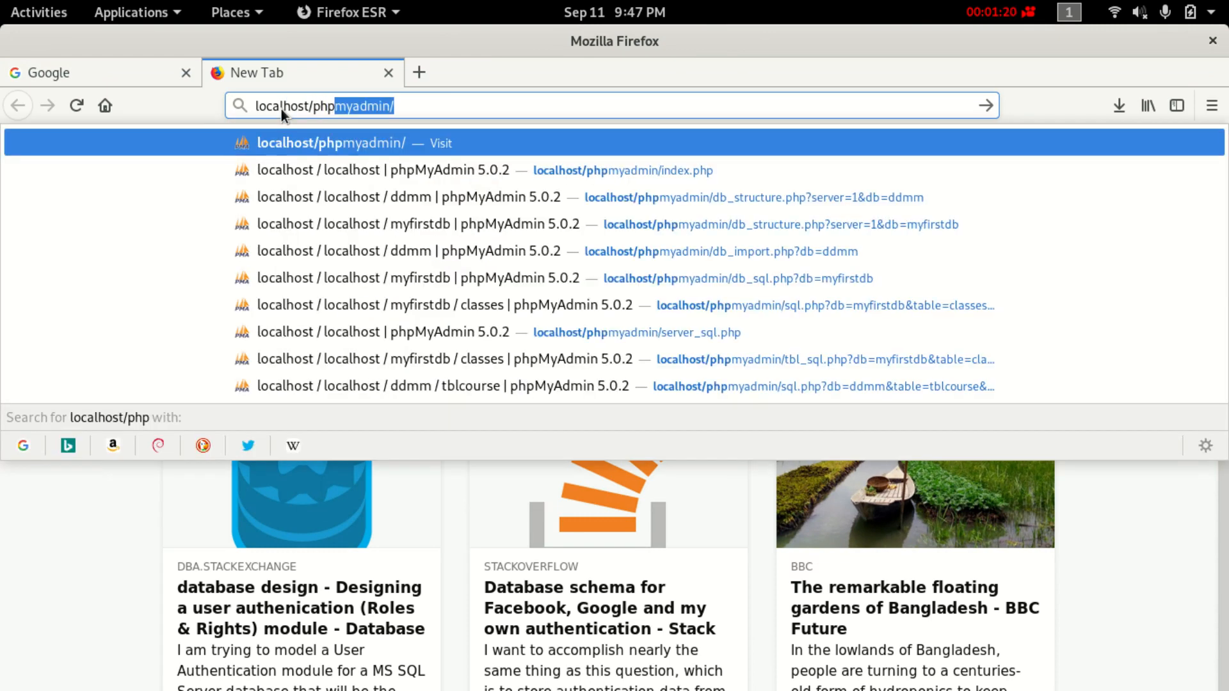
key("Return")
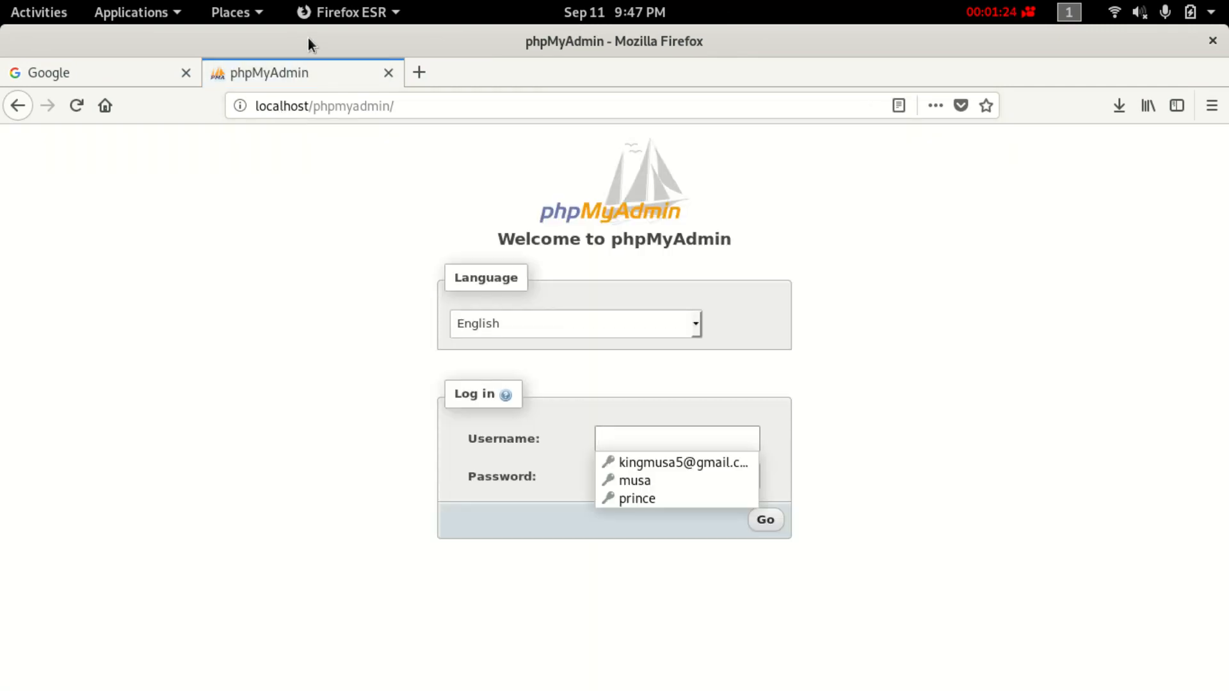
Log in with the saved username and retyped password, updating Firefox's stored login.
left_click(659, 477)
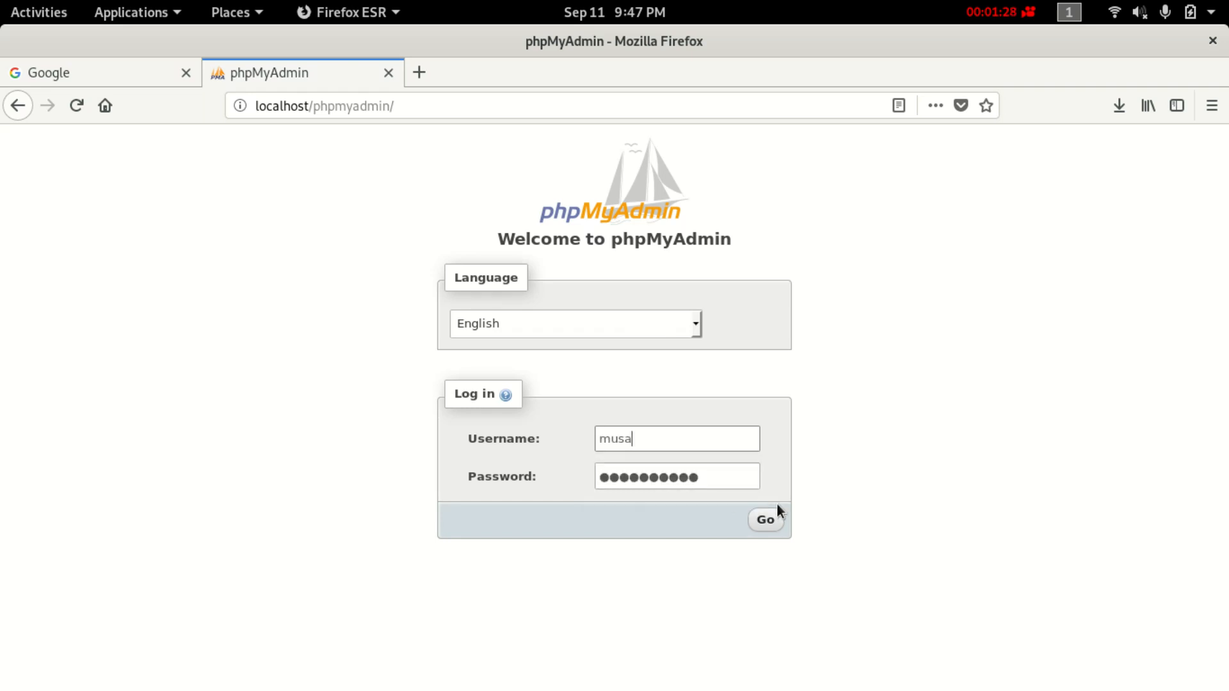
left_click(765, 519)
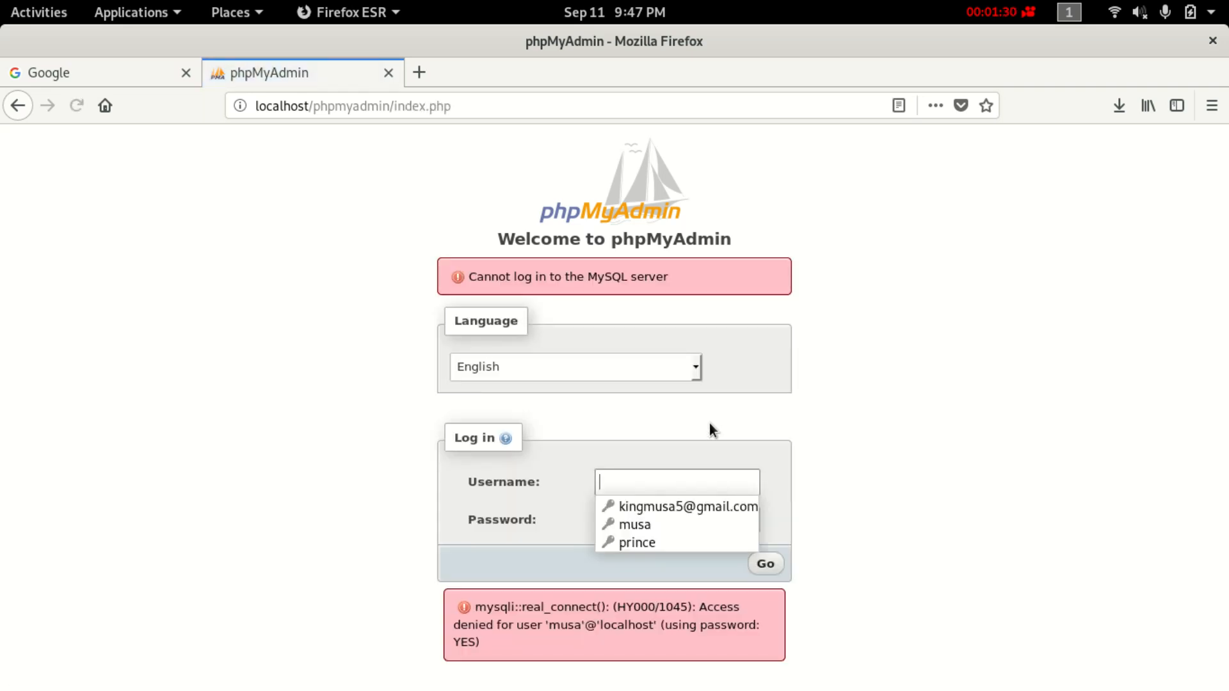
left_click(646, 525)
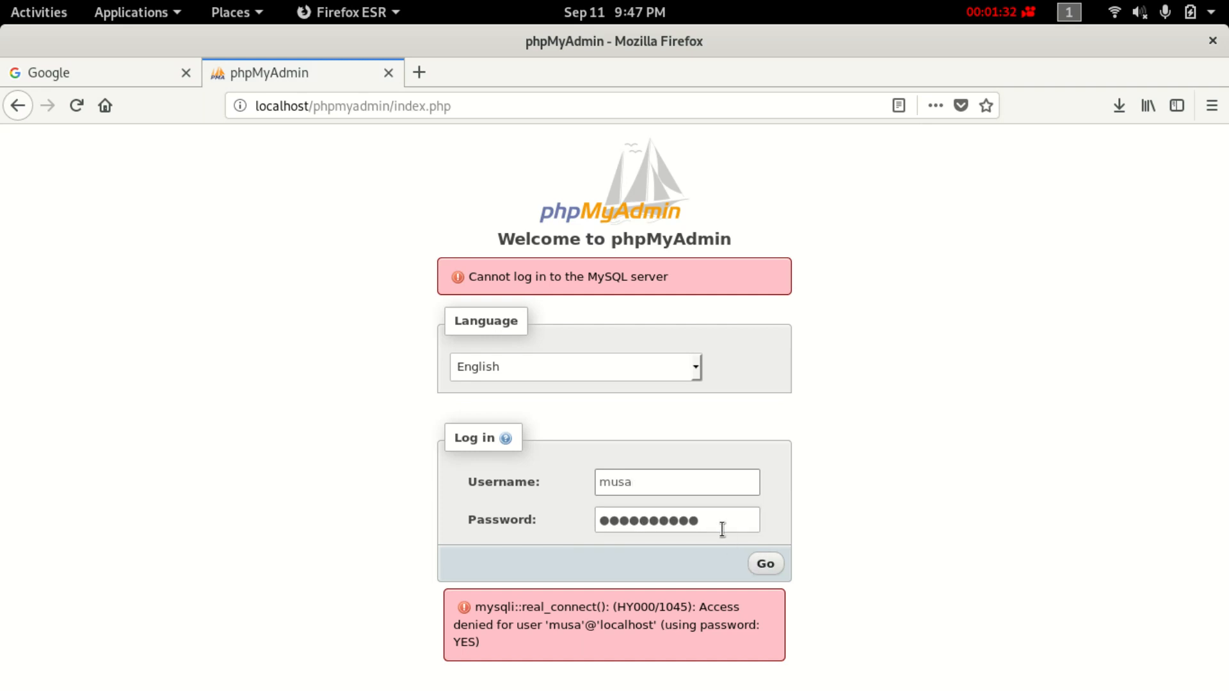
key("Tab")
key("BackSpace")
type("****")
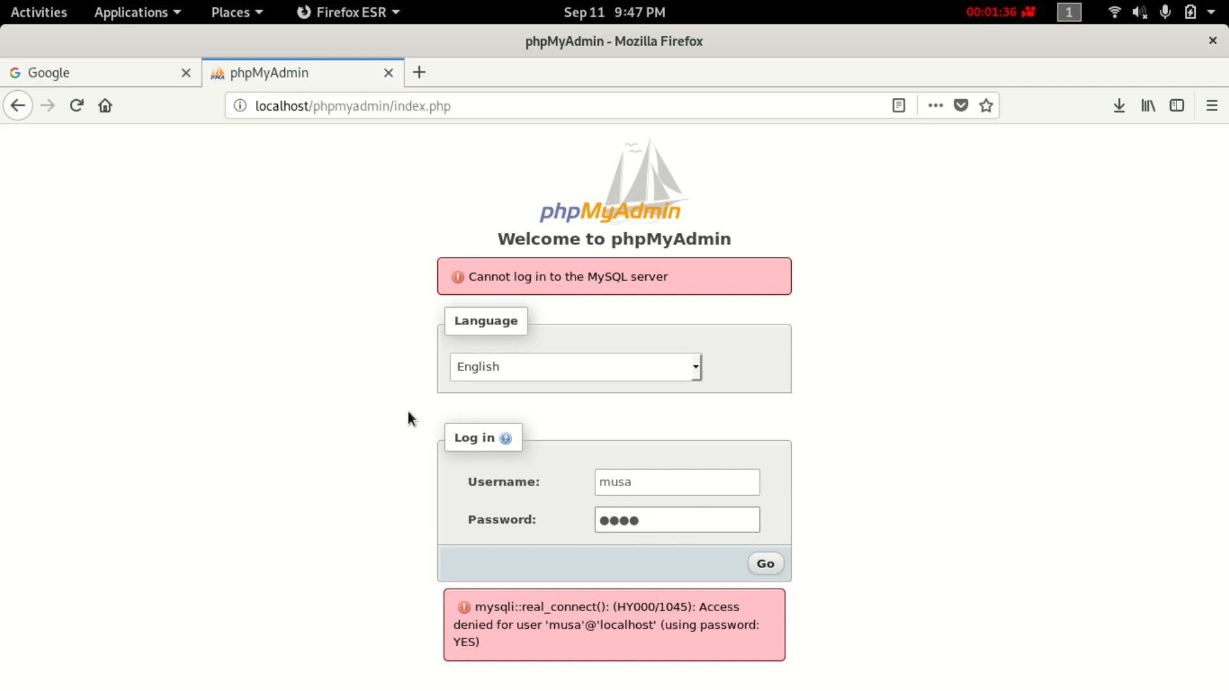
left_click(765, 563)
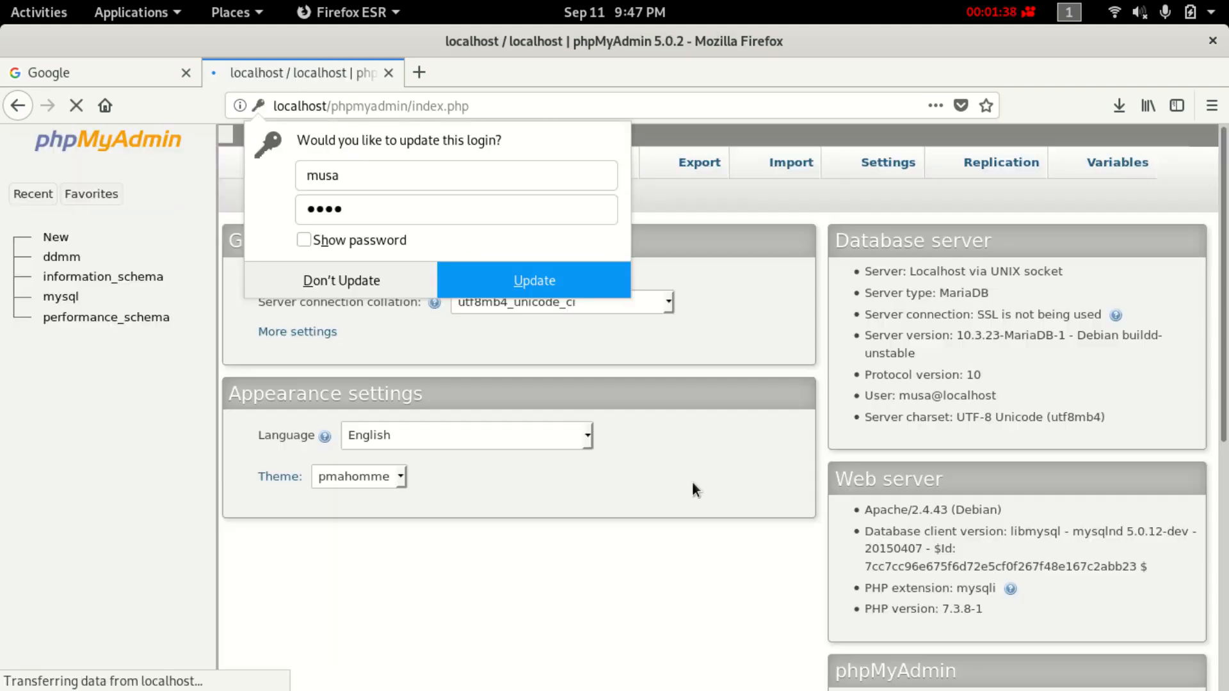
left_click(531, 291)
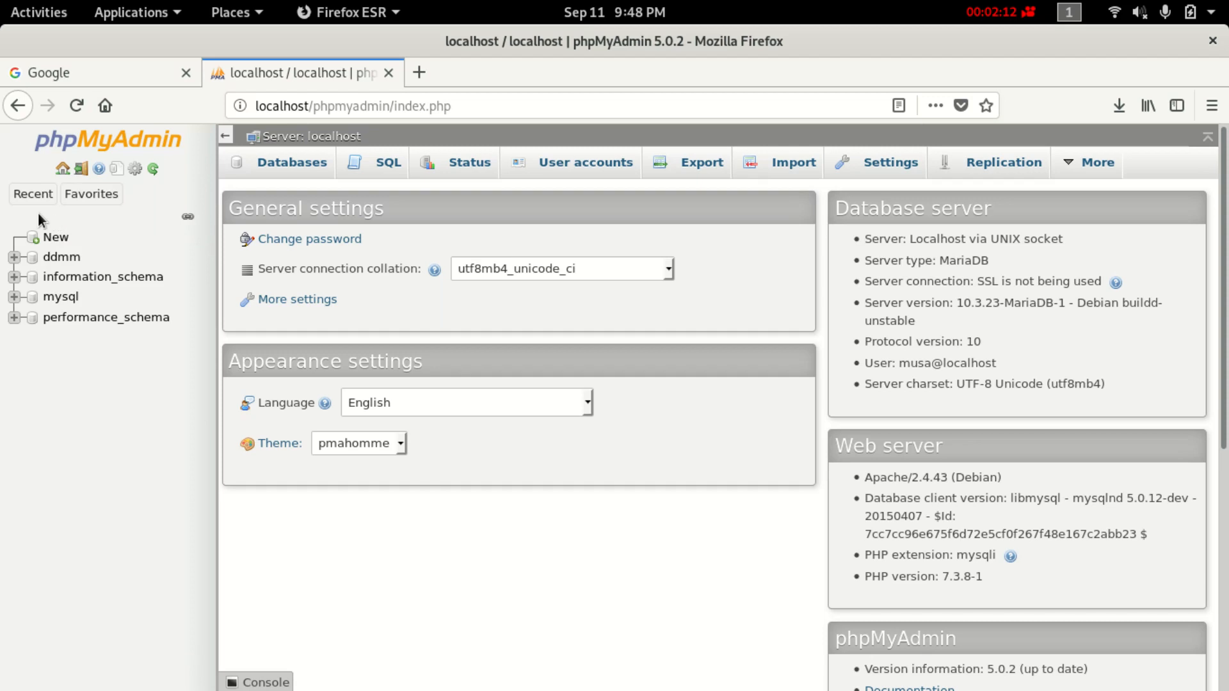
left_click(39, 194)
Create a new database named school_db.
left_click(64, 238)
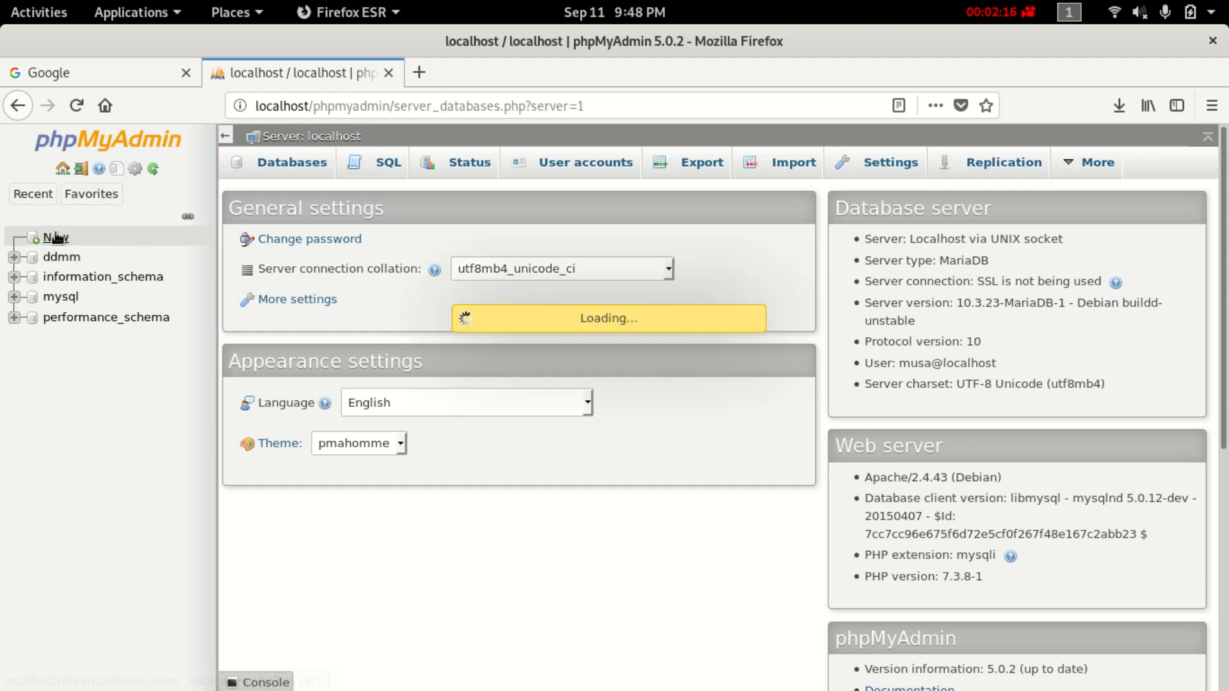
left_click(378, 282)
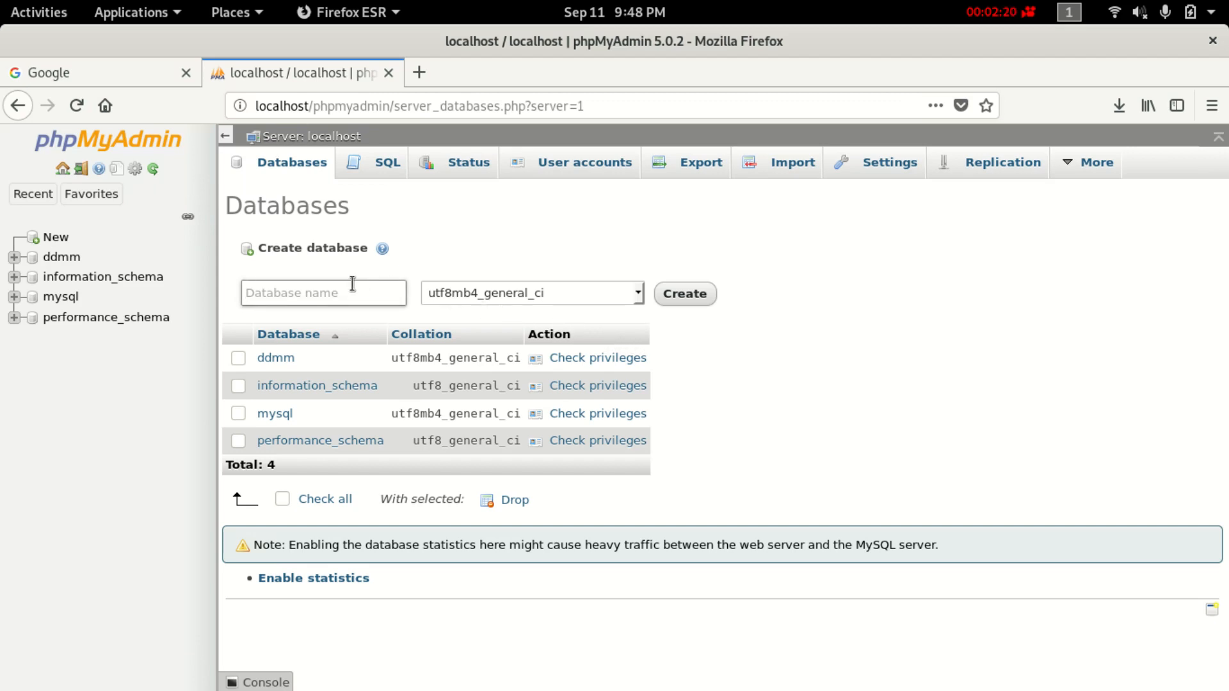
type("scholl")
key("BackSpace")
key("BackSpace")
type("oldb")
key("BackSpace")
key("BackSpace")
type("_db")
left_click(696, 291)
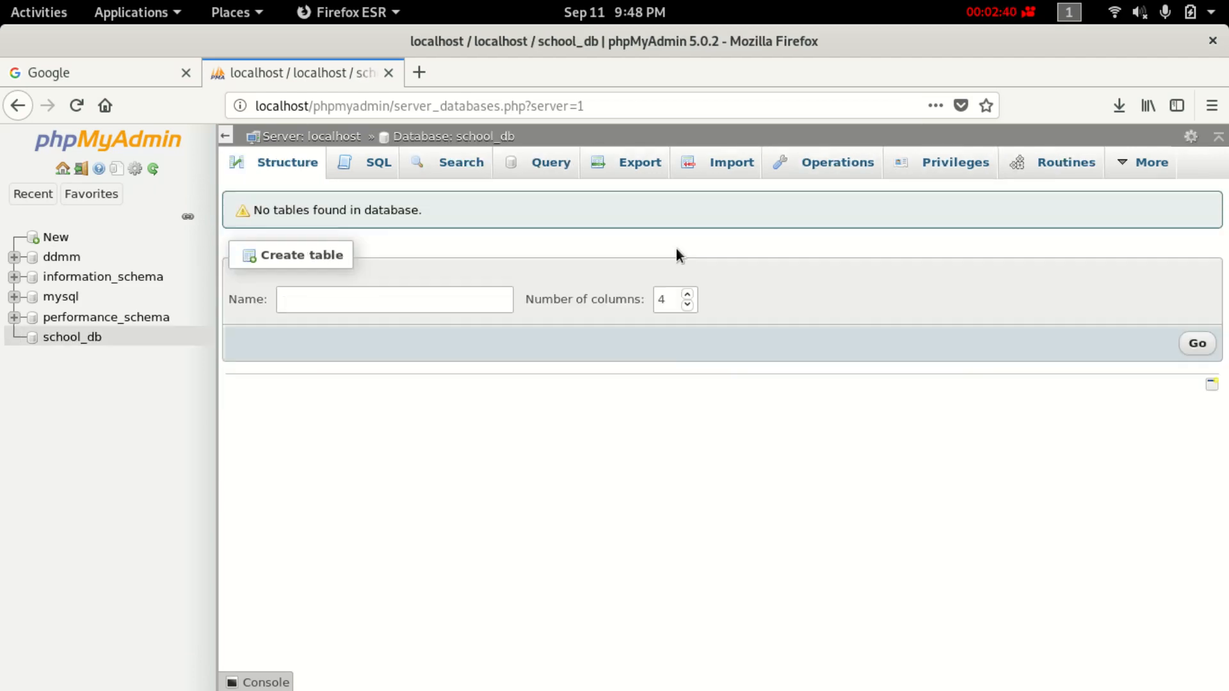
Start a new table named tblusers with 4 columns in school_db.
left_click(359, 291)
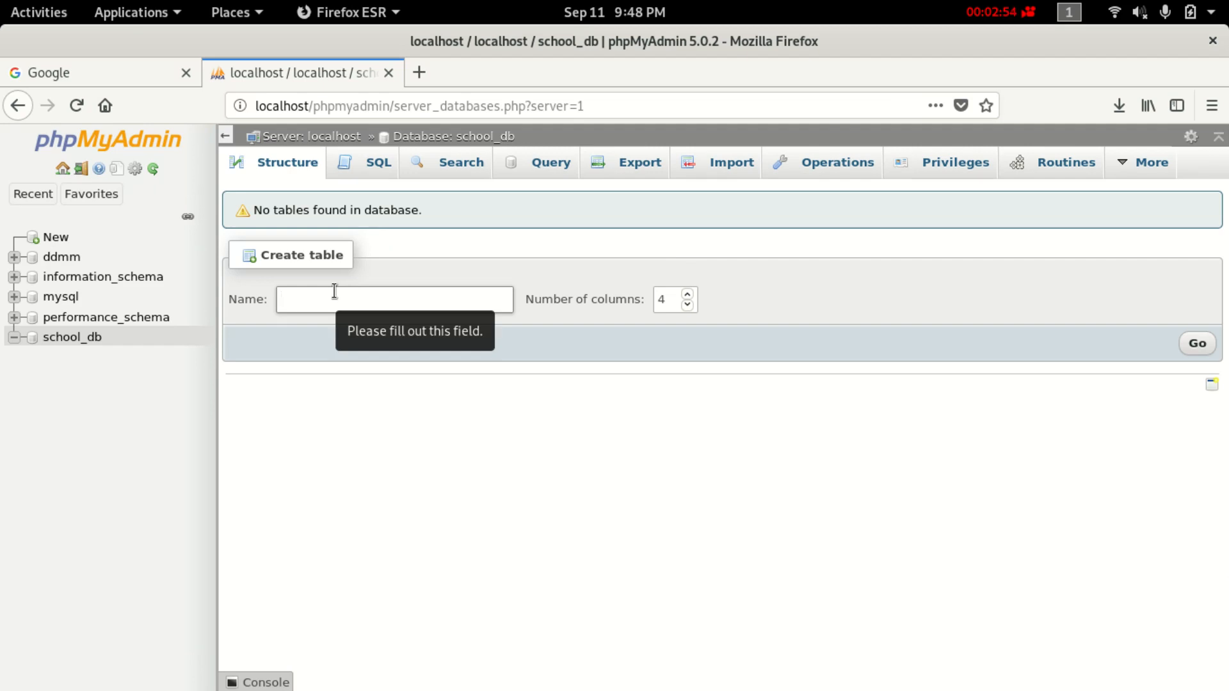
type("tblusers")
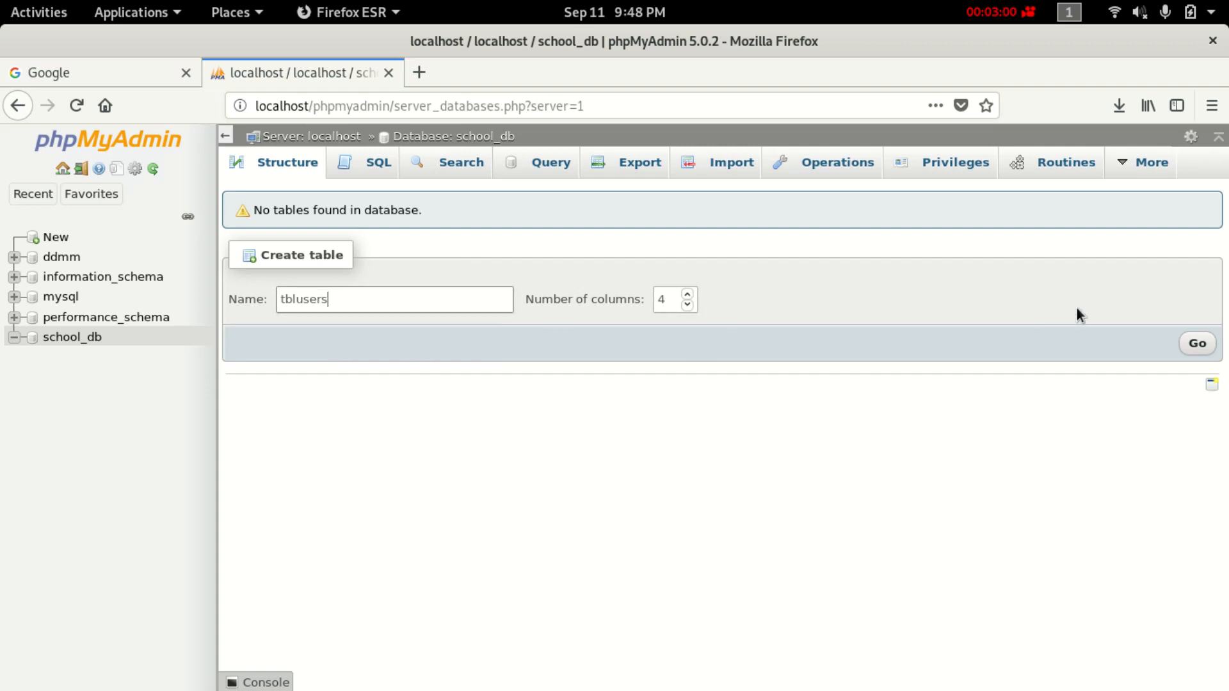
left_click(1196, 348)
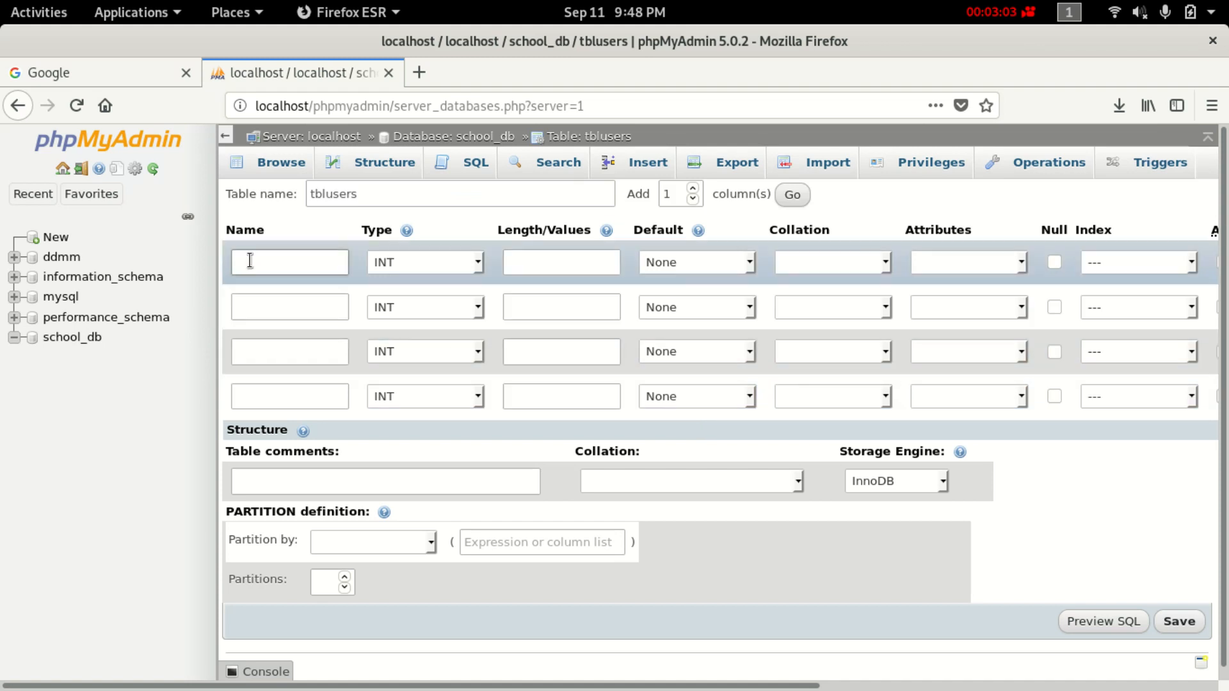
Define the first column as id, INT, auto-increment with a PRIMARY index.
left_click(249, 260)
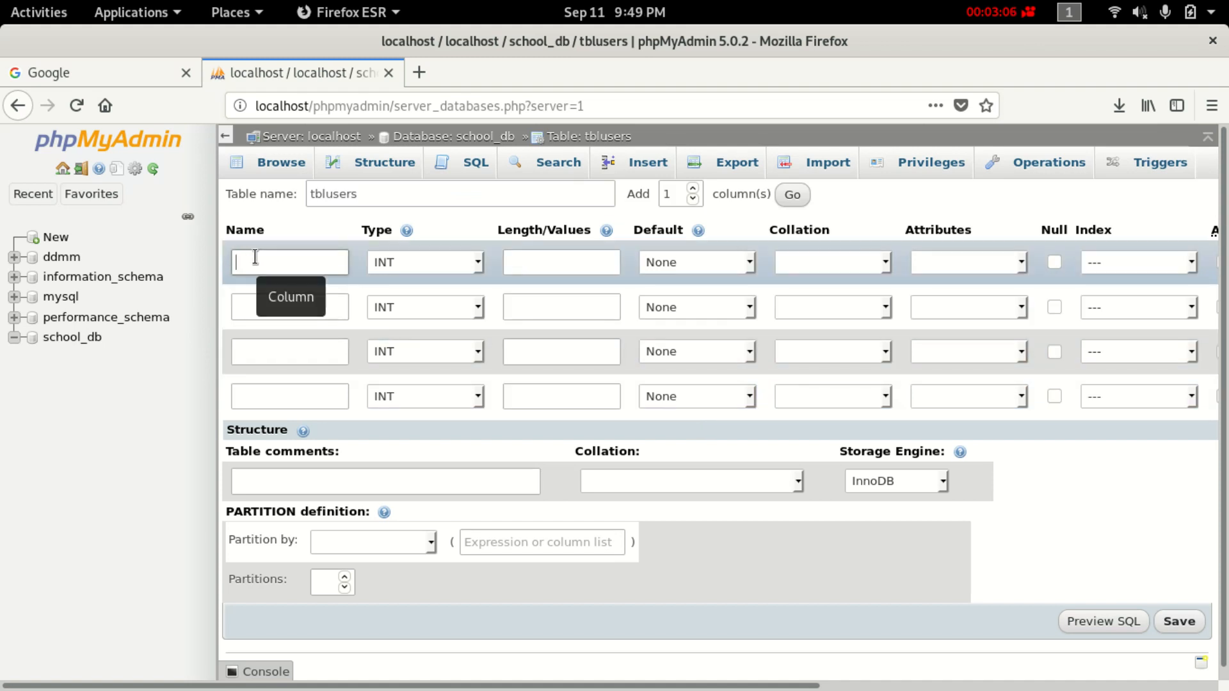
type("i")
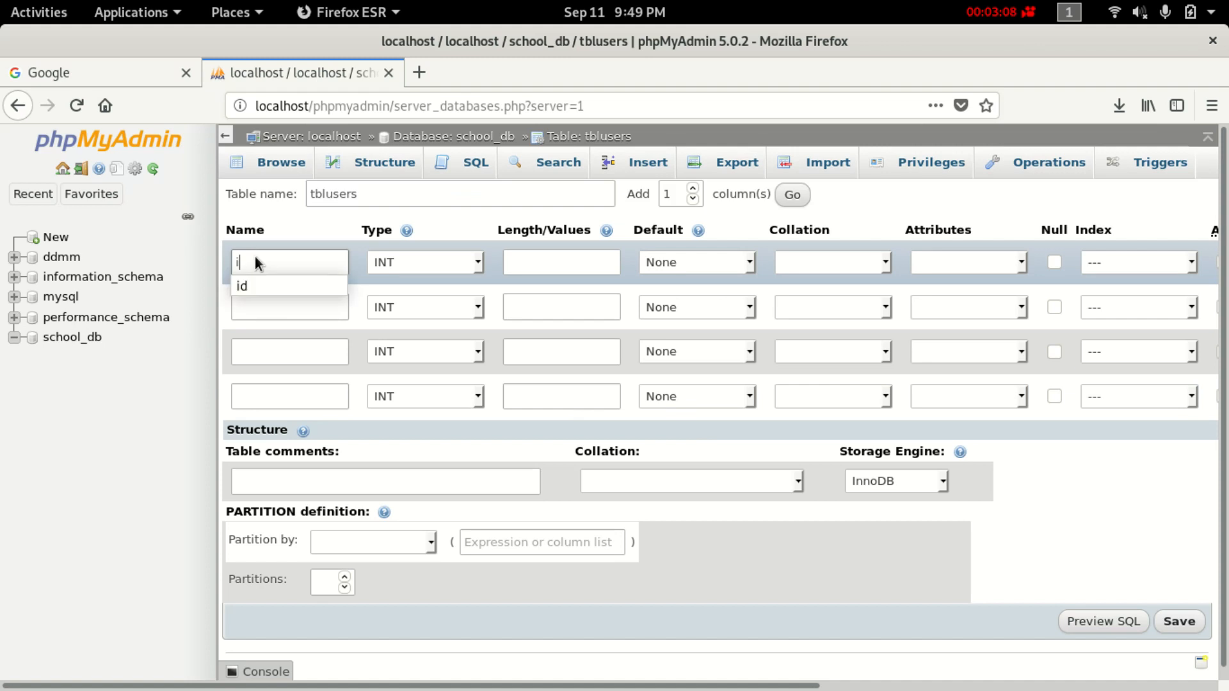
type("d")
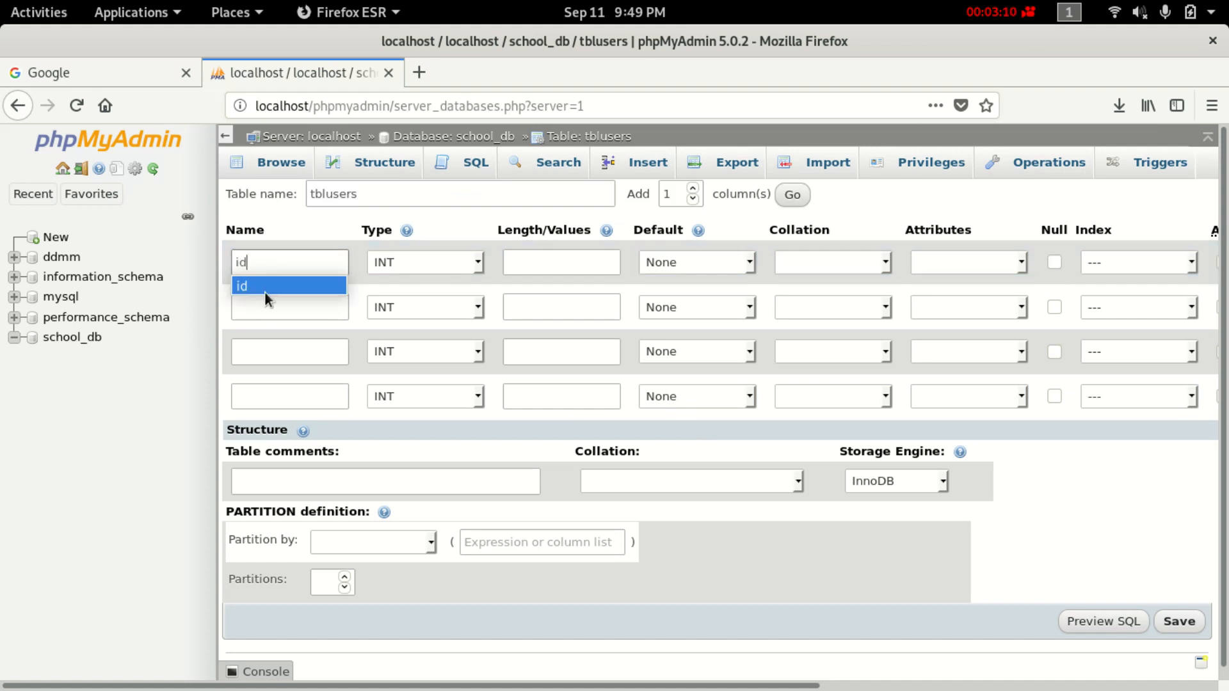
left_click(264, 288)
left_click(432, 262)
left_click(433, 257)
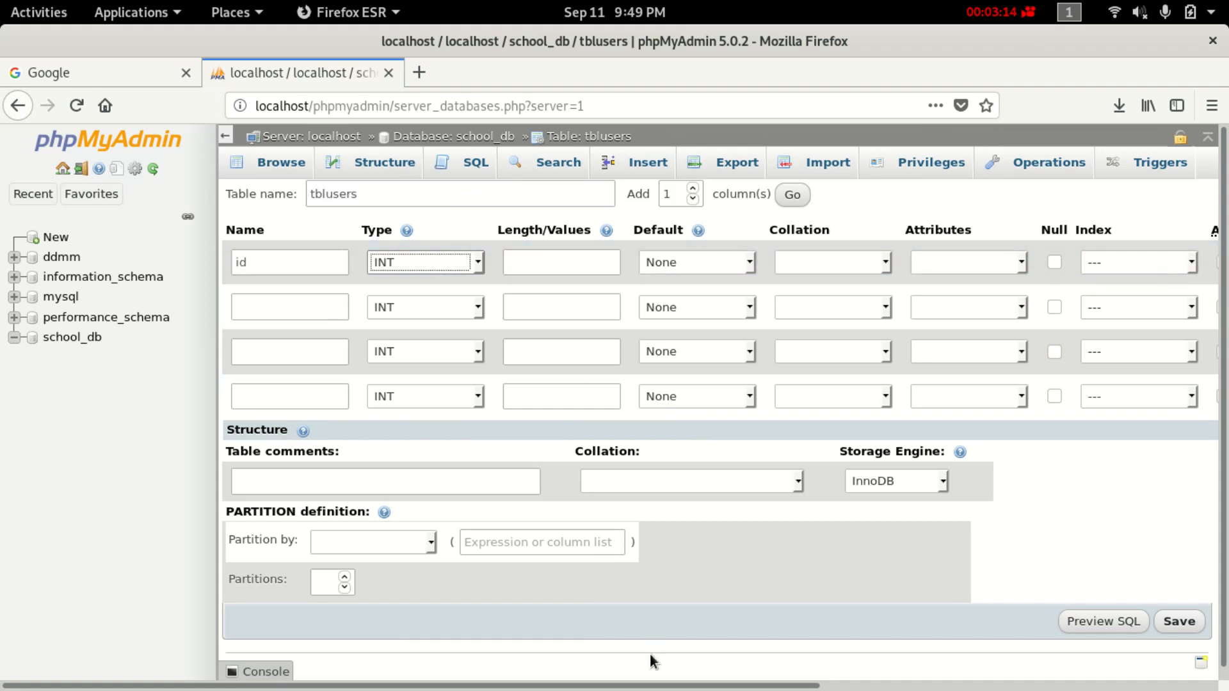
left_click_drag(704, 685, 951, 685)
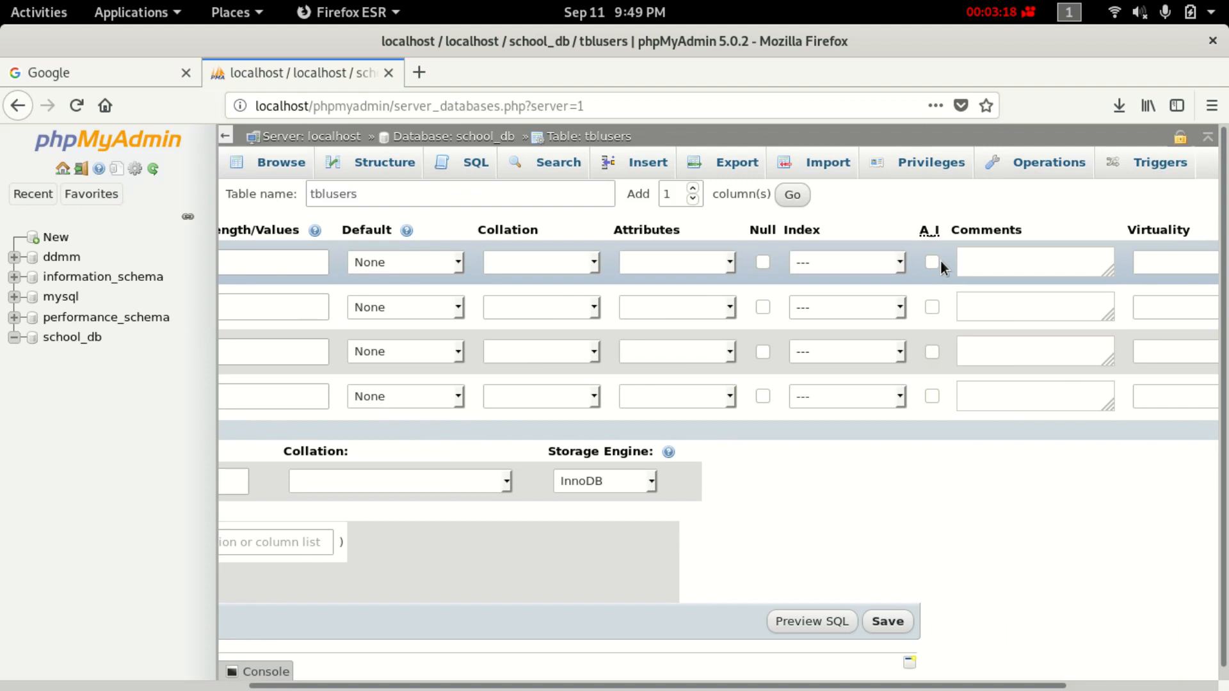
left_click(933, 263)
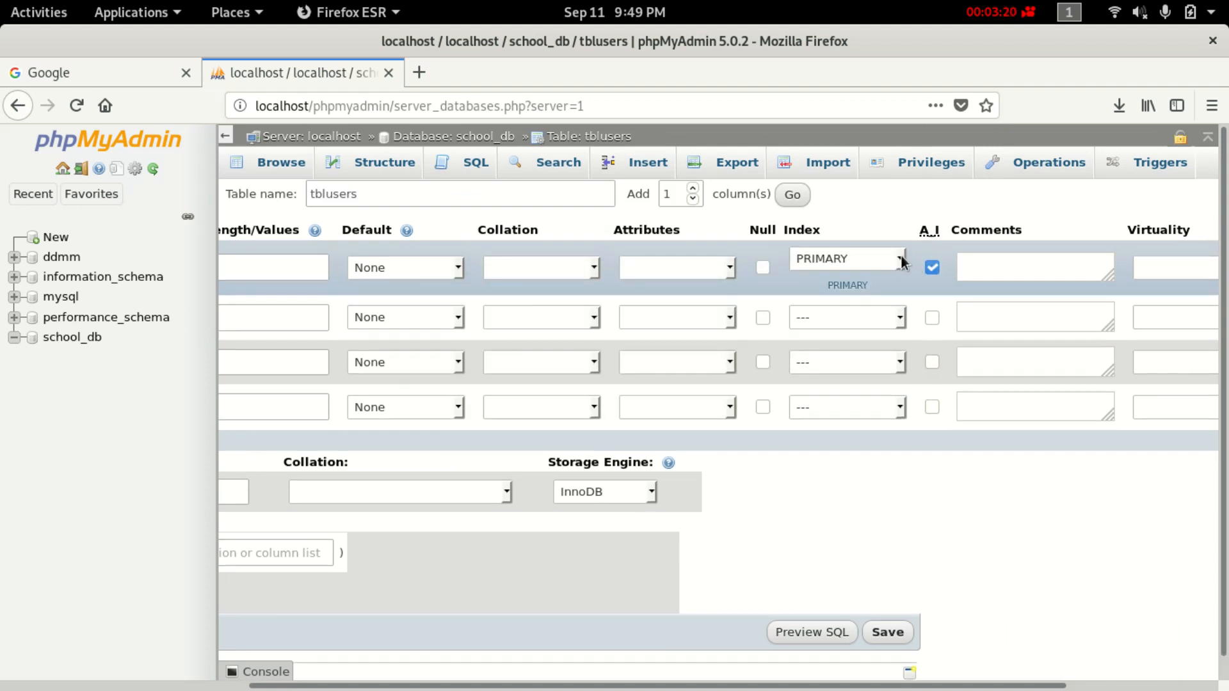
left_click(900, 256)
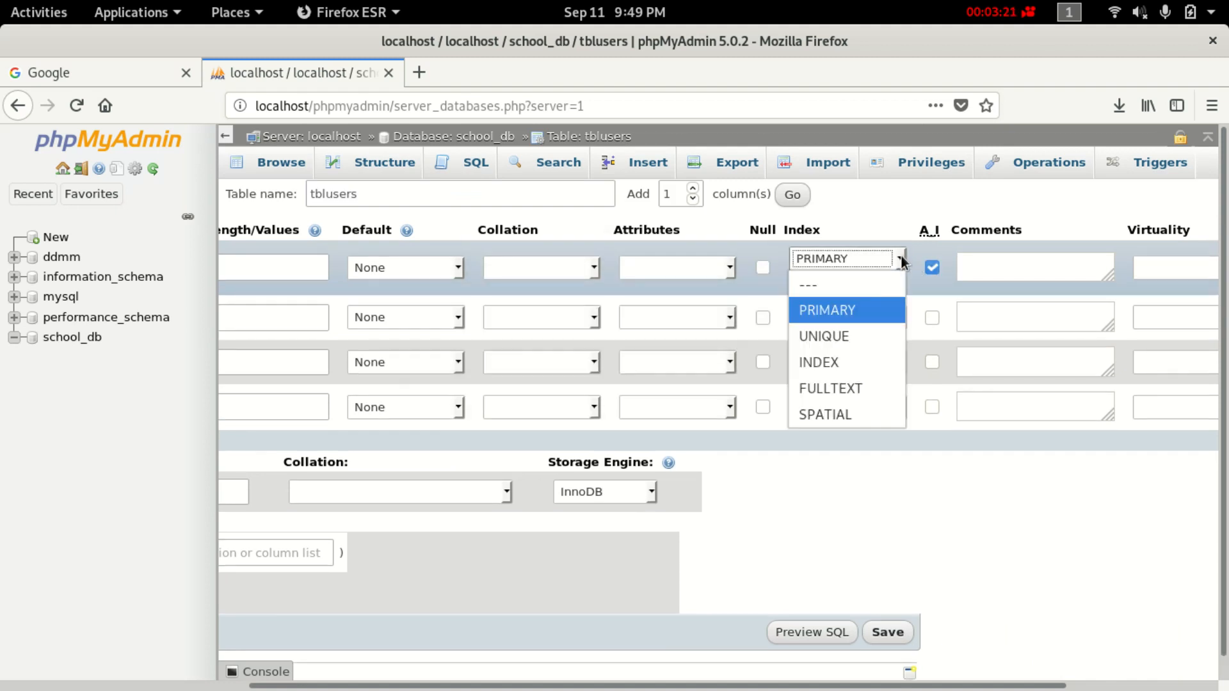
left_click(864, 308)
left_click_drag(813, 686, 496, 686)
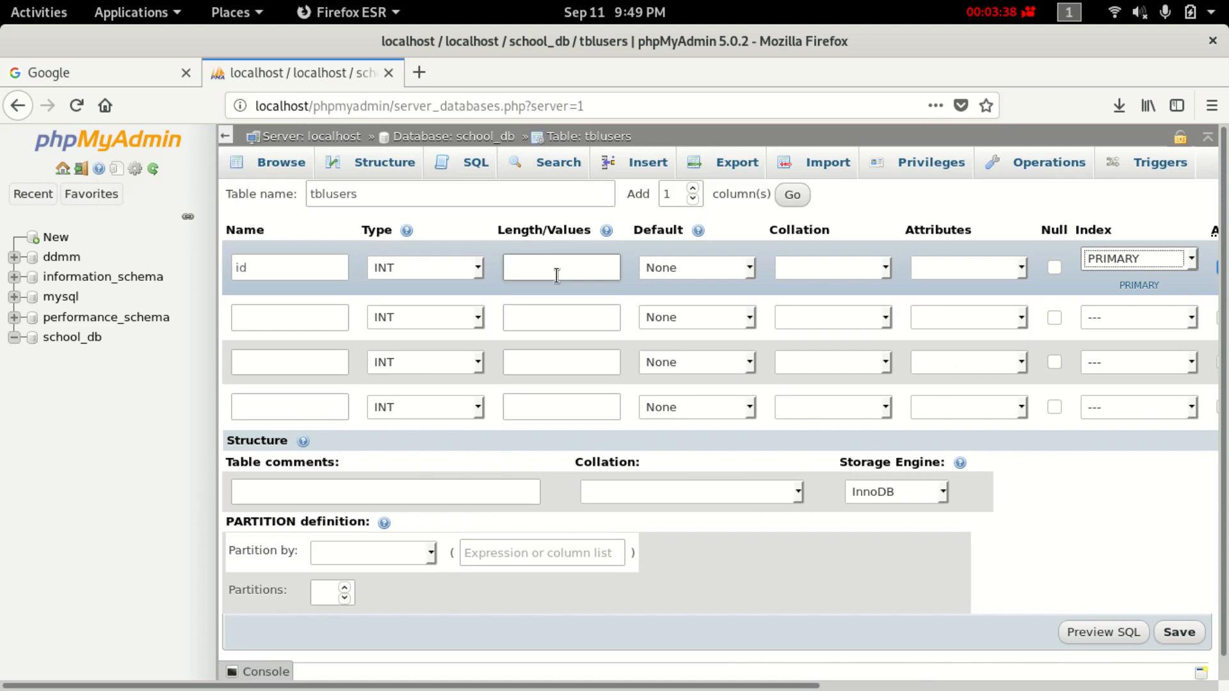
Add a second column username of type VARCHAR with length 50.
left_click(280, 309)
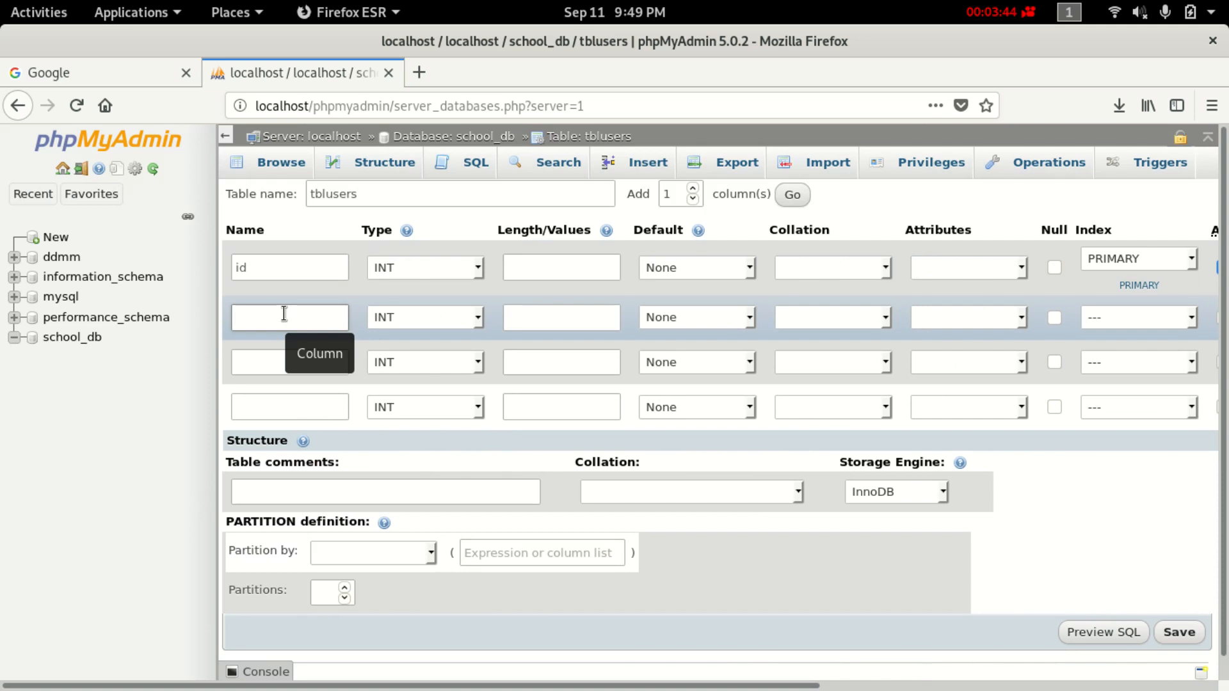
type("userb")
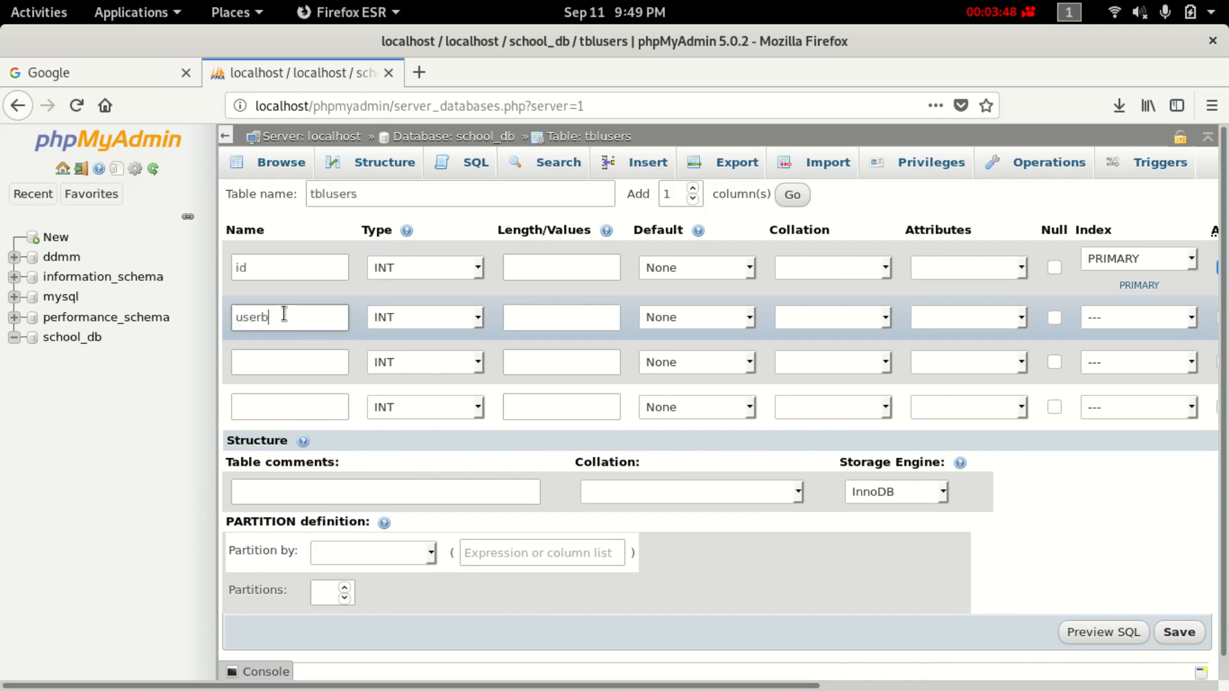
key("BackSpace")
type("name")
left_click(397, 316)
left_click(441, 372)
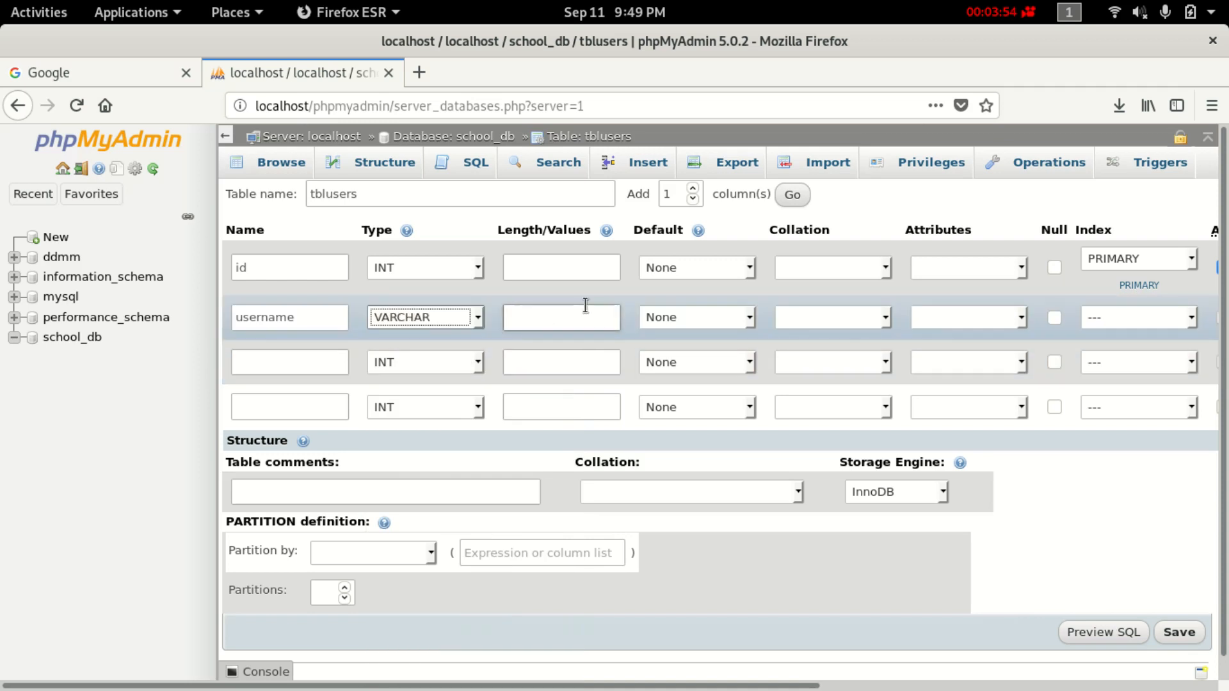
left_click(586, 306)
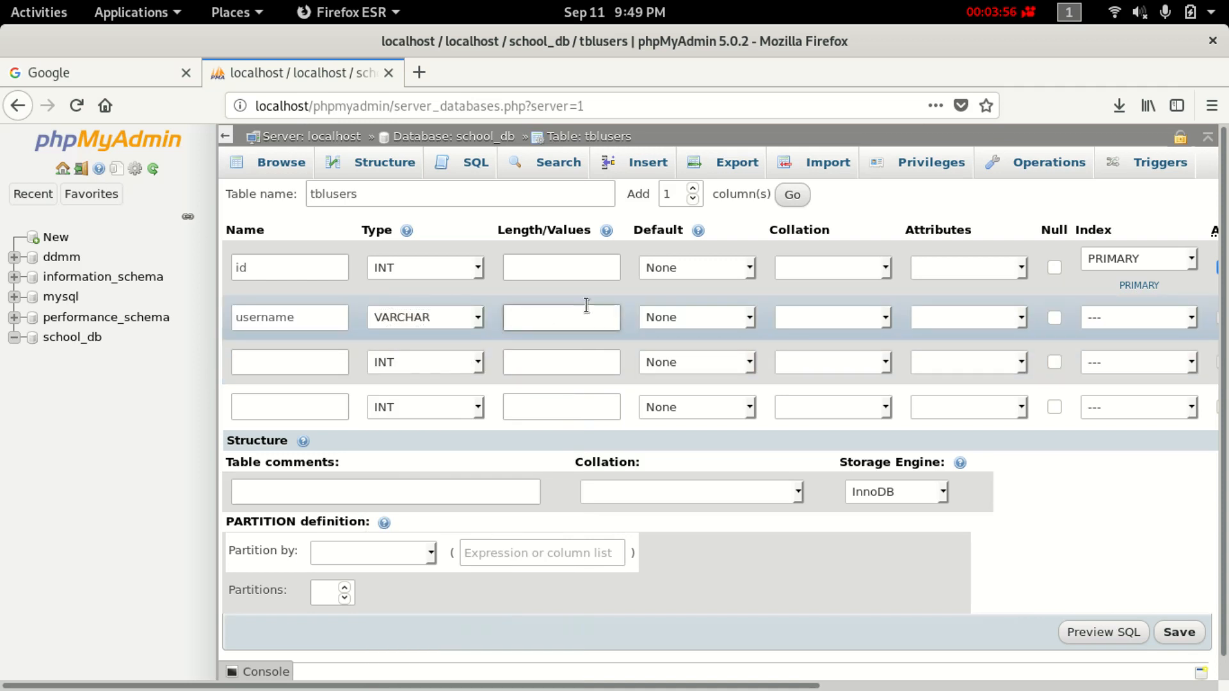
type("50")
key("BackSpace")
type("0")
Add password as VARCHAR(30) and change username's length to 30.
left_click(297, 360)
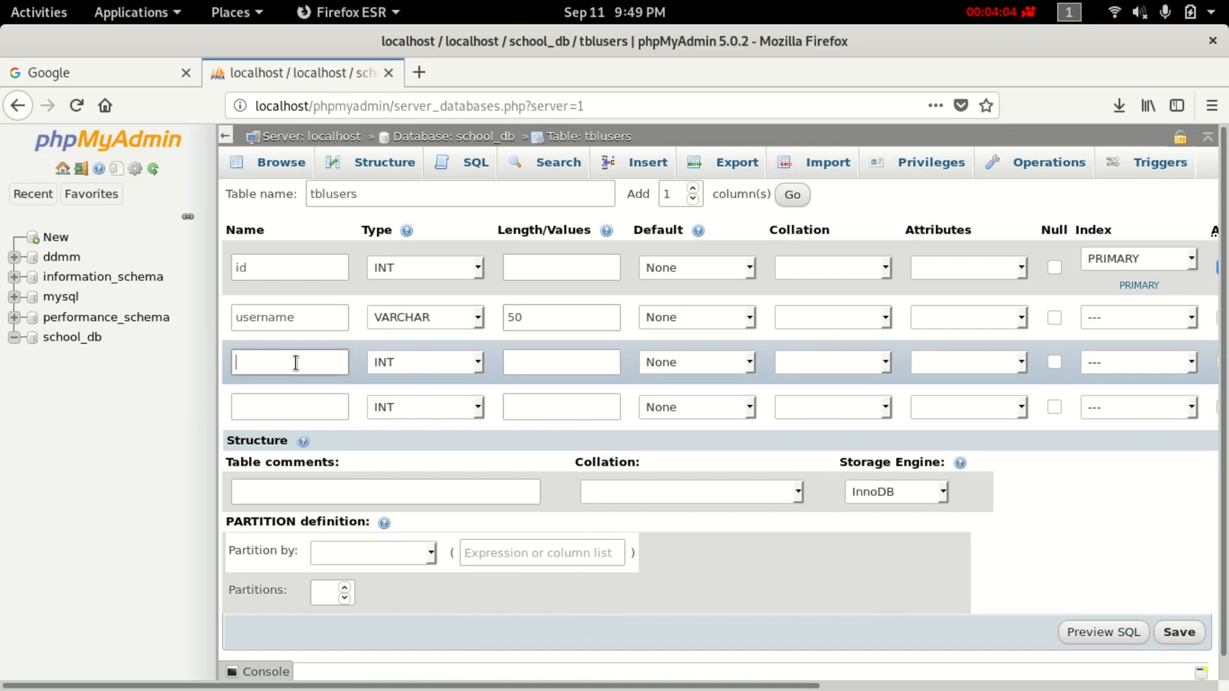
type("p")
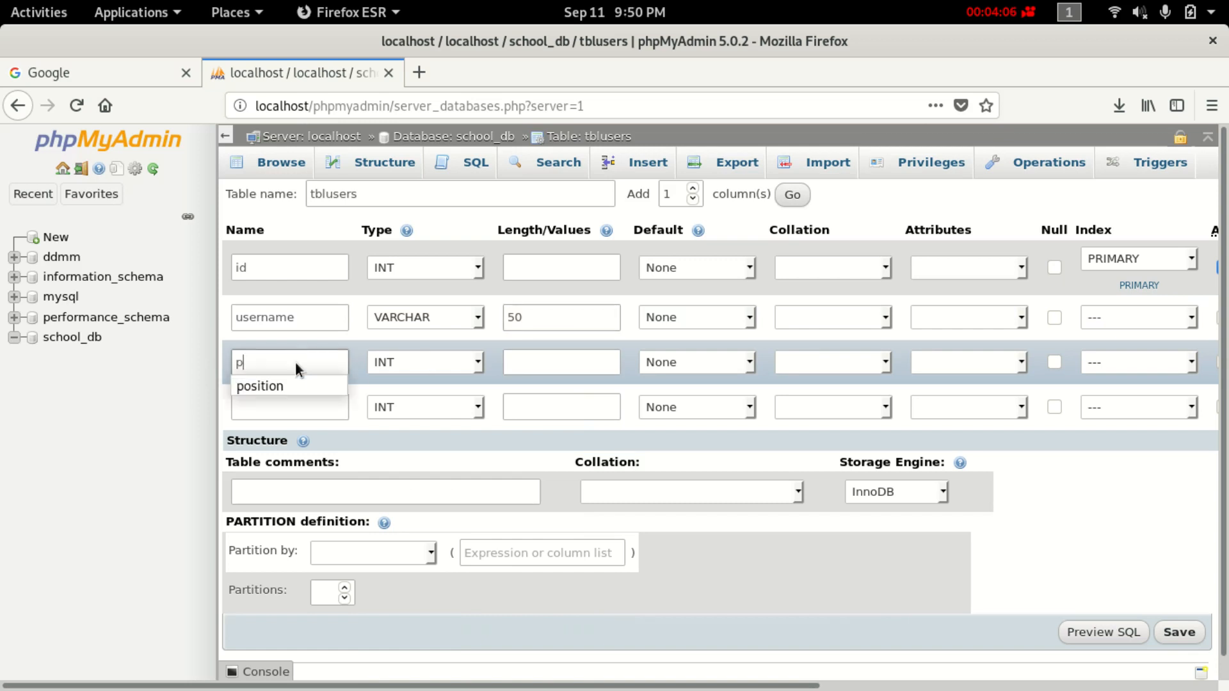
type("assword")
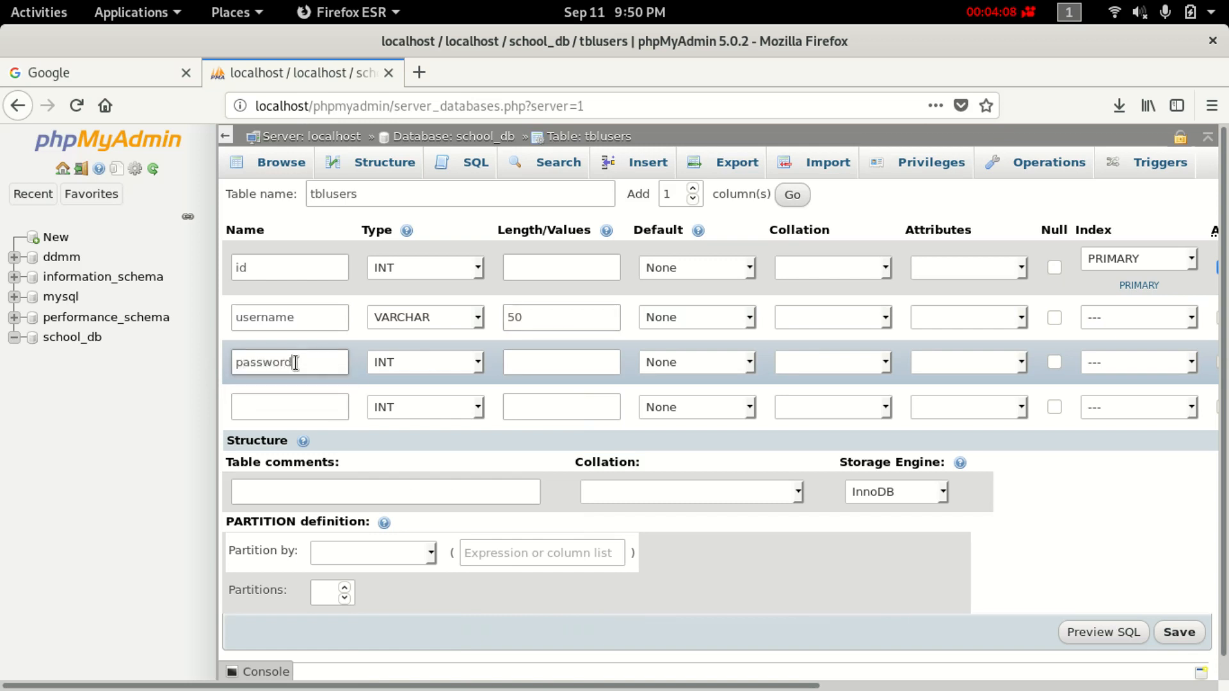
left_click(463, 364)
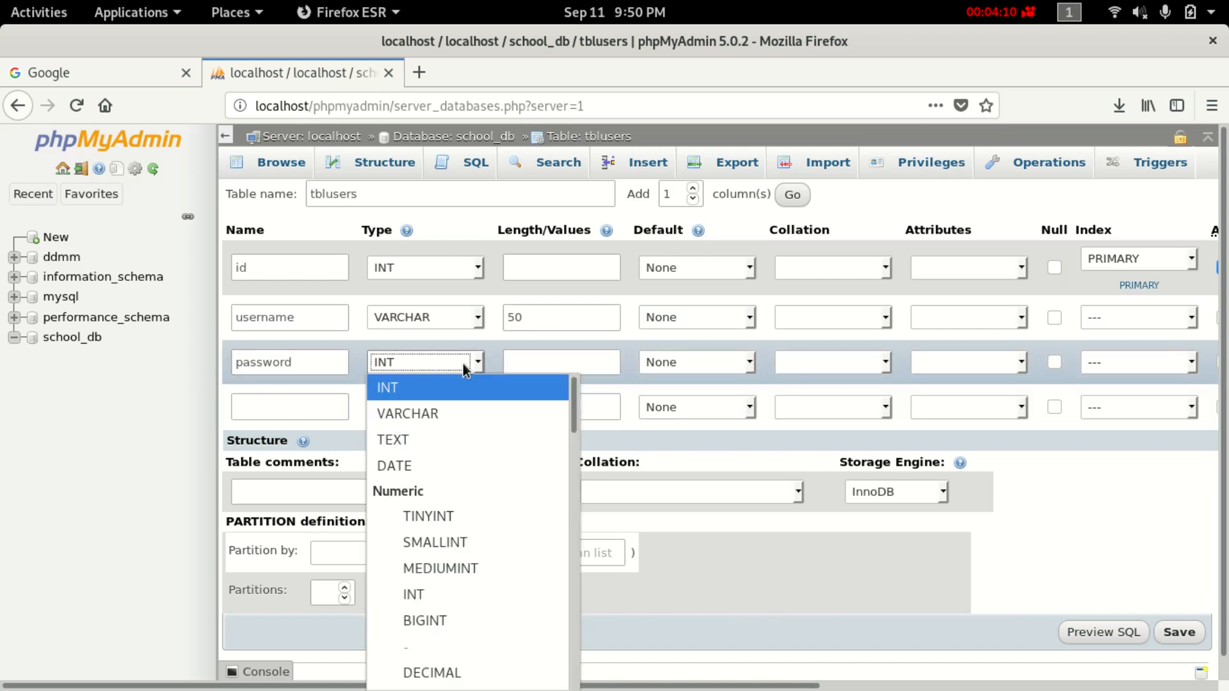
left_click(469, 415)
left_click(538, 357)
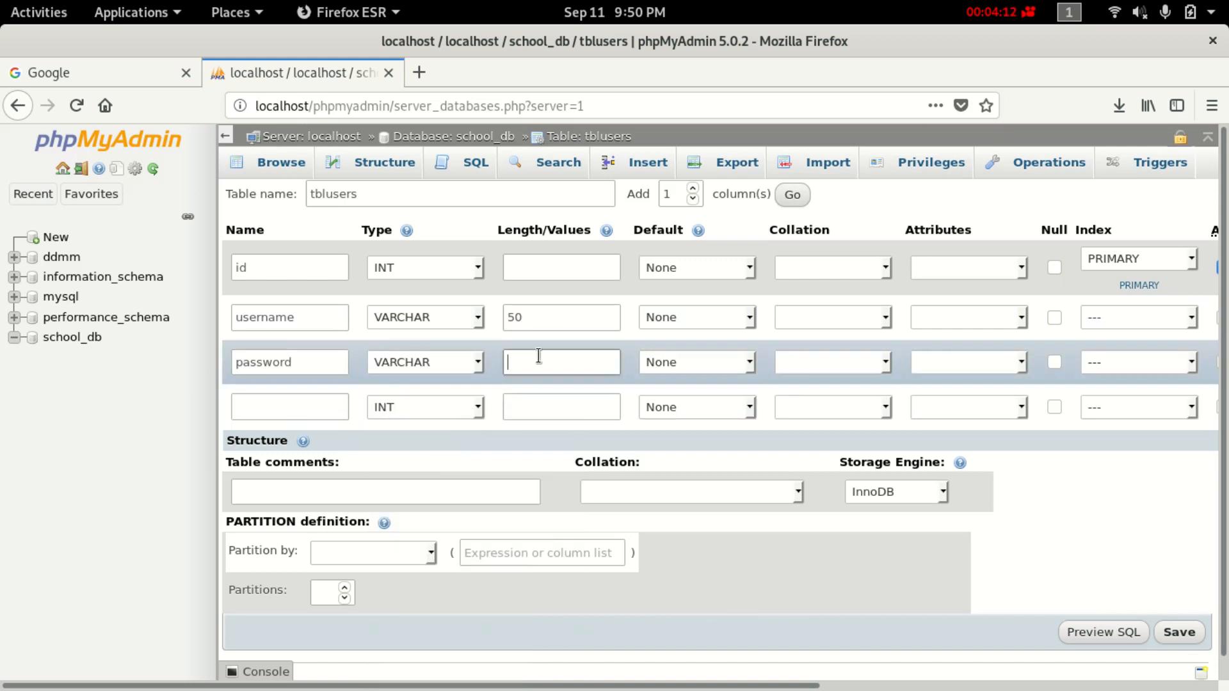
type("100")
key("BackSpace")
key("BackSpace")
key("BackSpace")
type("30")
left_click(525, 322)
key("BackSpace")
key("BackSpace")
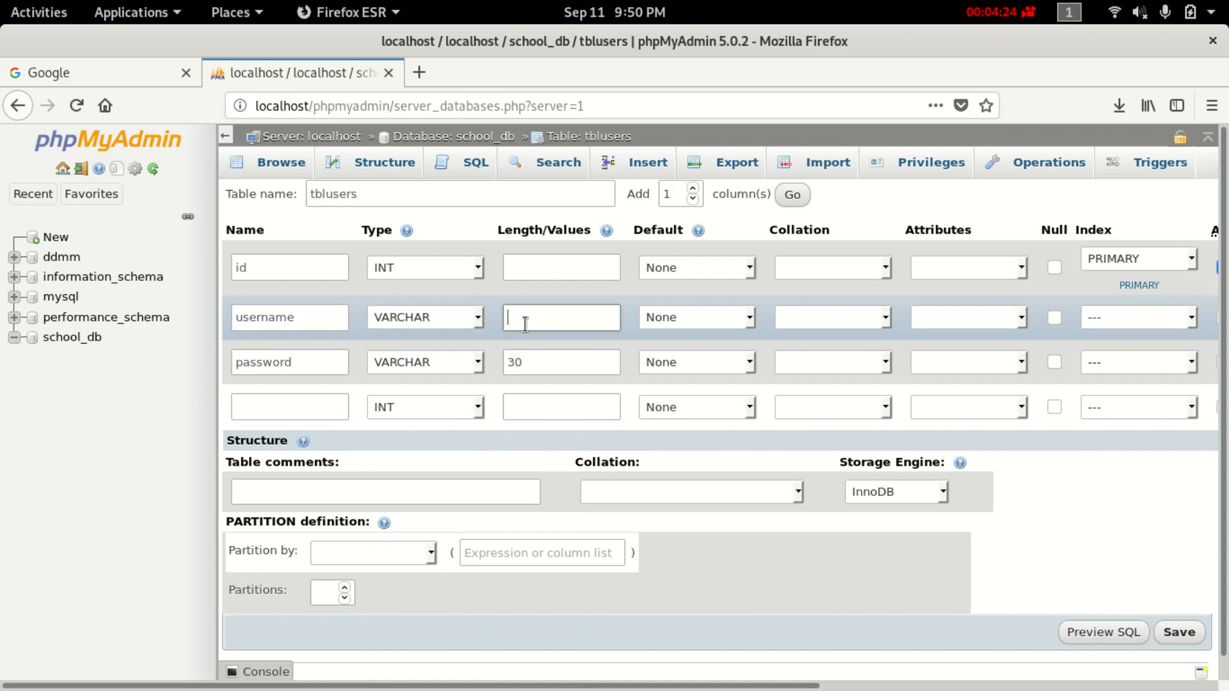
type("30")
Add date_create as TIMESTAMP defaulting to CURRENT_TIMESTAMP.
left_click(337, 403)
scroll(337, 384, "down", 1)
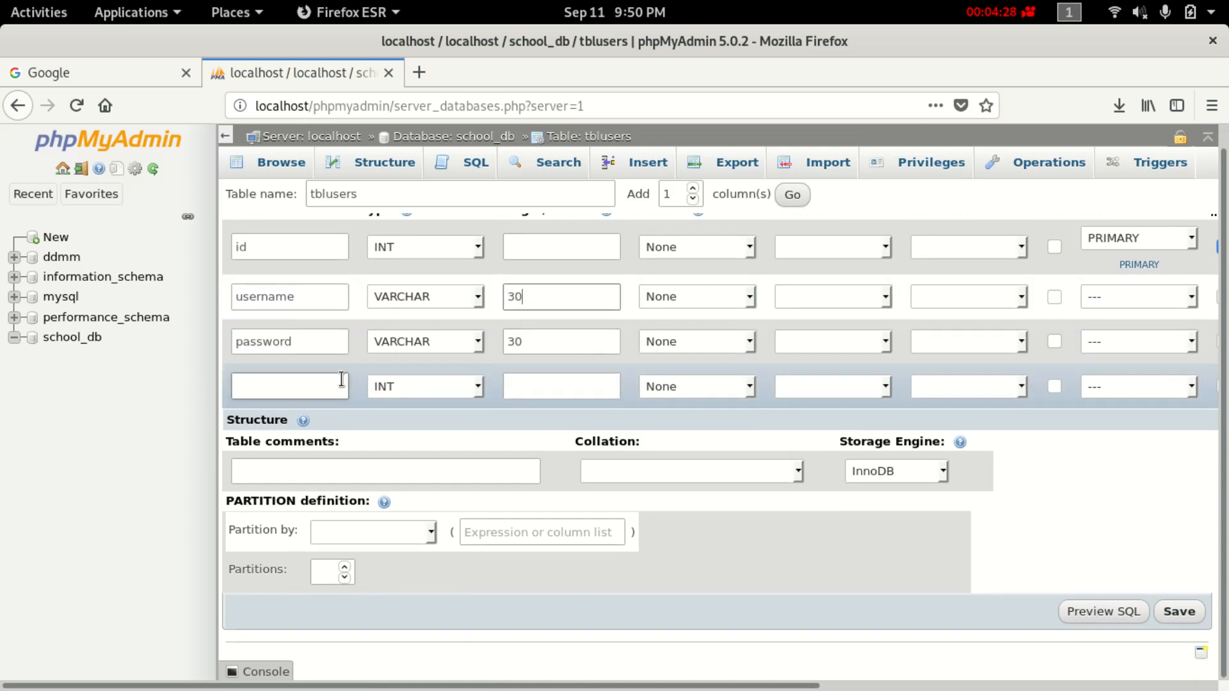
type("date")
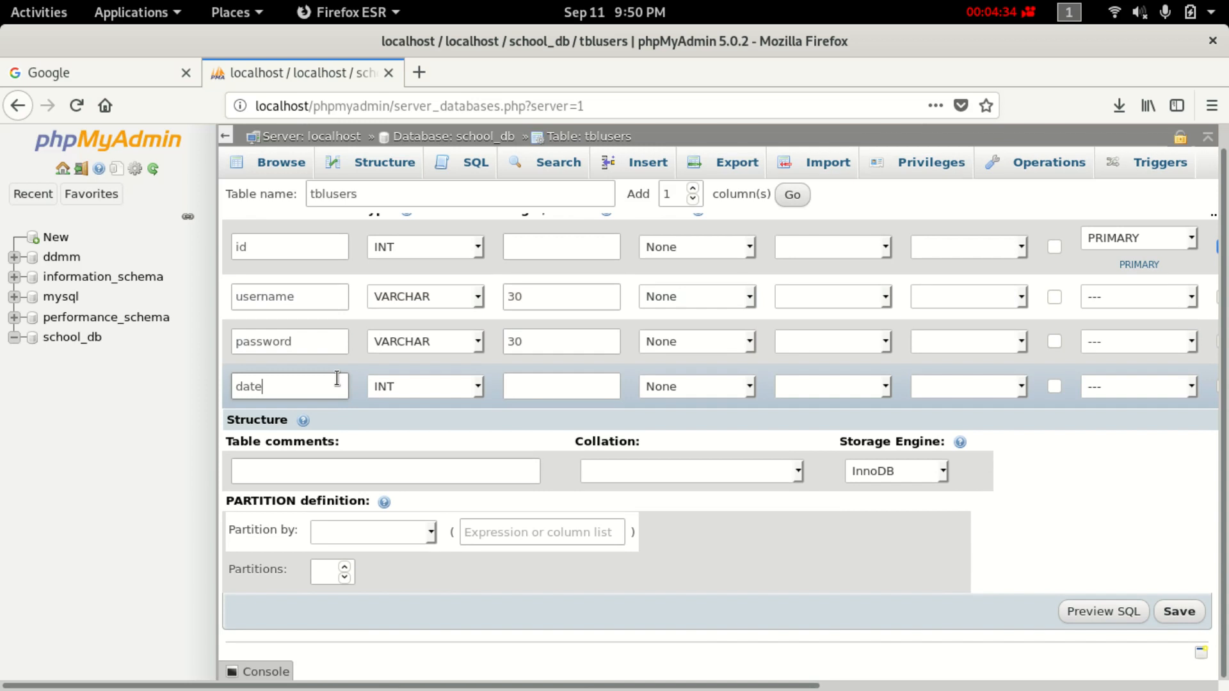
type("_create")
left_click(433, 386)
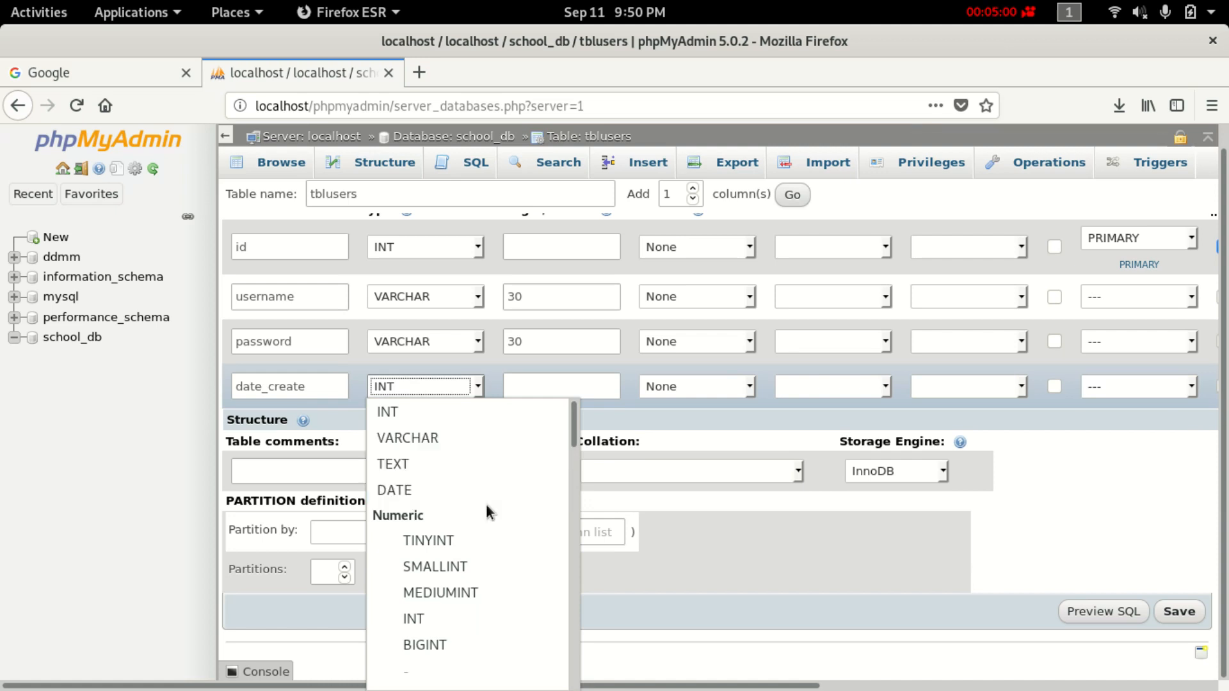
scroll(492, 563, "down", 3)
scroll(493, 540, "down", 1)
scroll(499, 563, "down", 2)
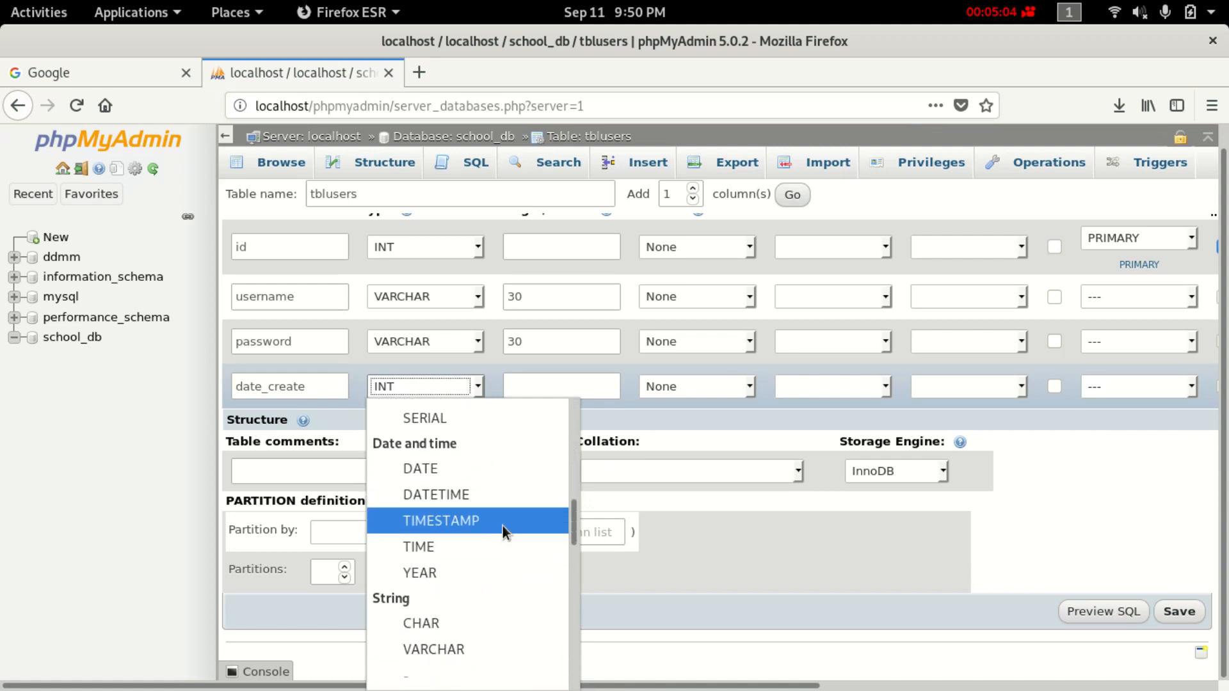
left_click(501, 522)
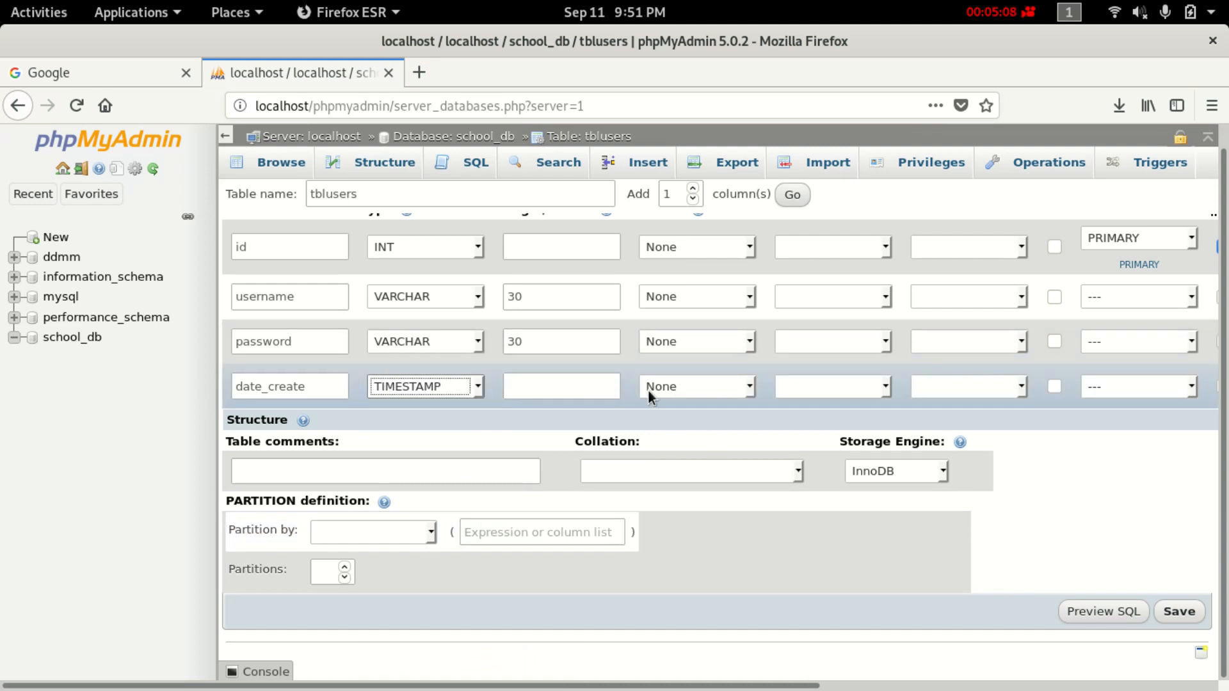
scroll(793, 386, "up", 1)
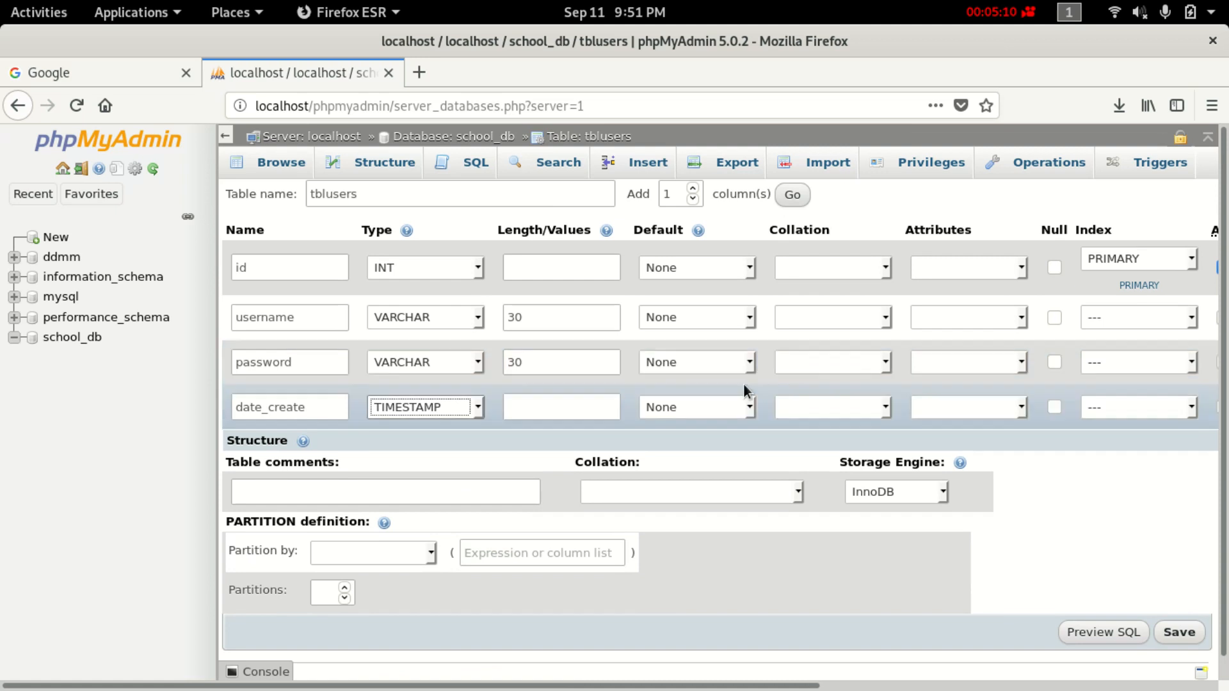
left_click(746, 400)
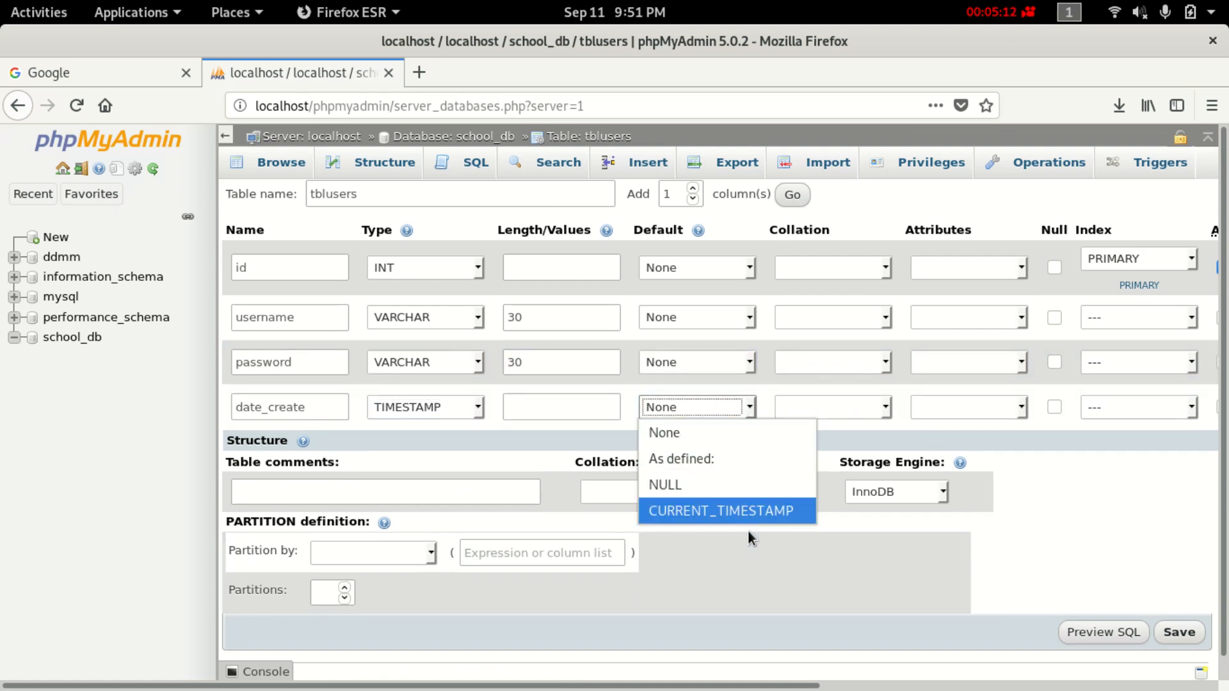
left_click(773, 512)
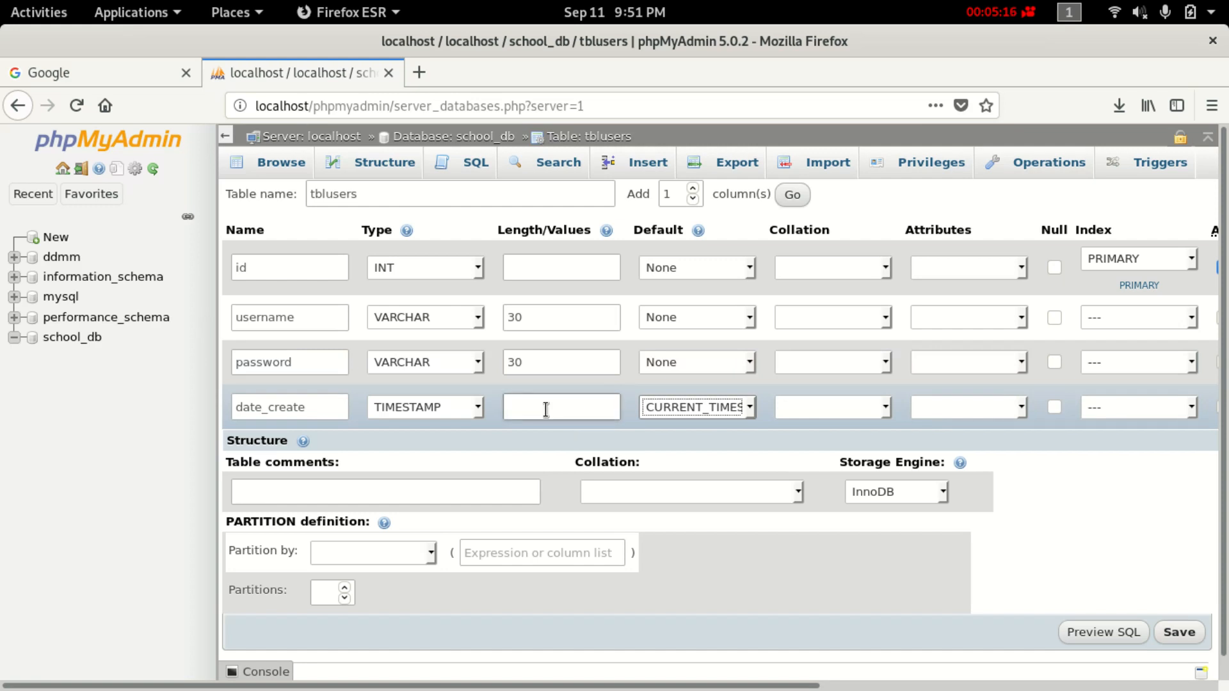
scroll(582, 516, "down", 1)
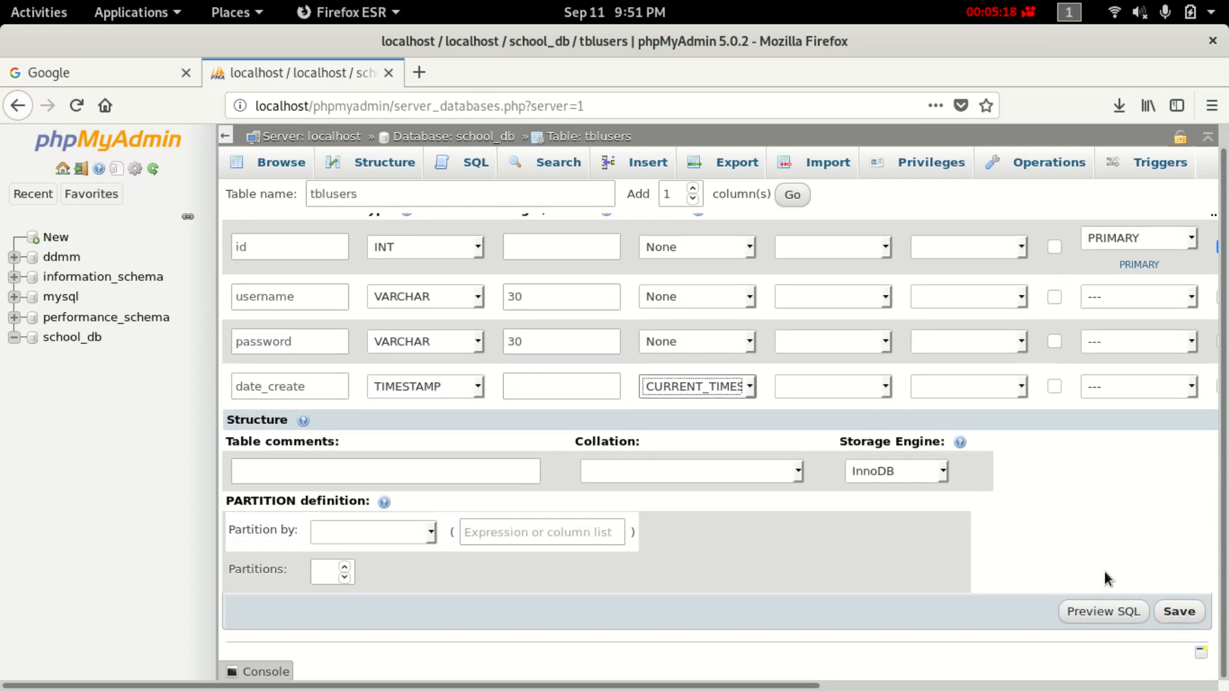
Save tblusers, then name a new school_db table tblcompany.
left_click(1186, 612)
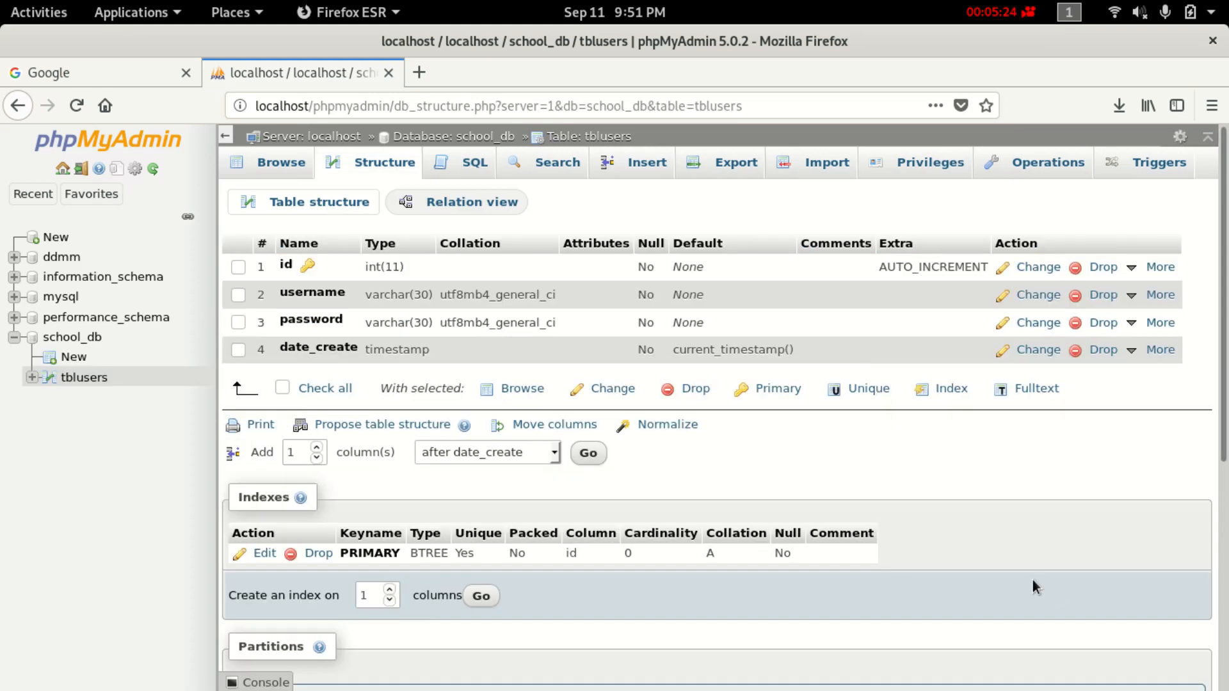
left_click(66, 358)
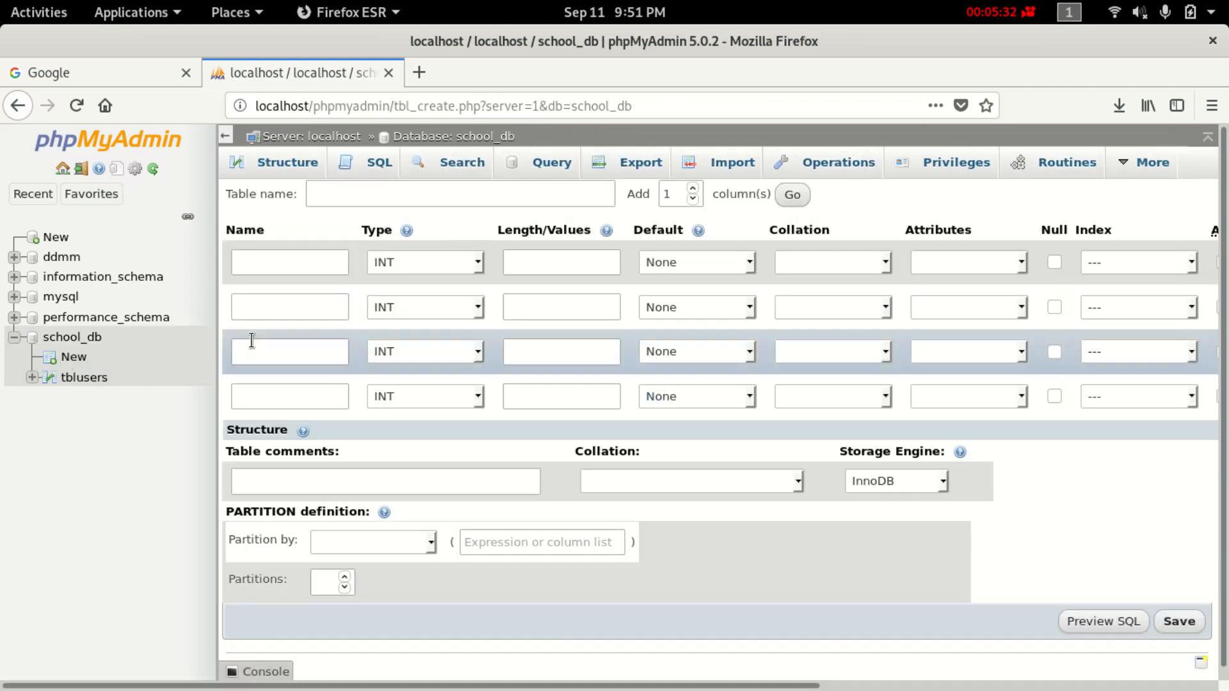
left_click(413, 190)
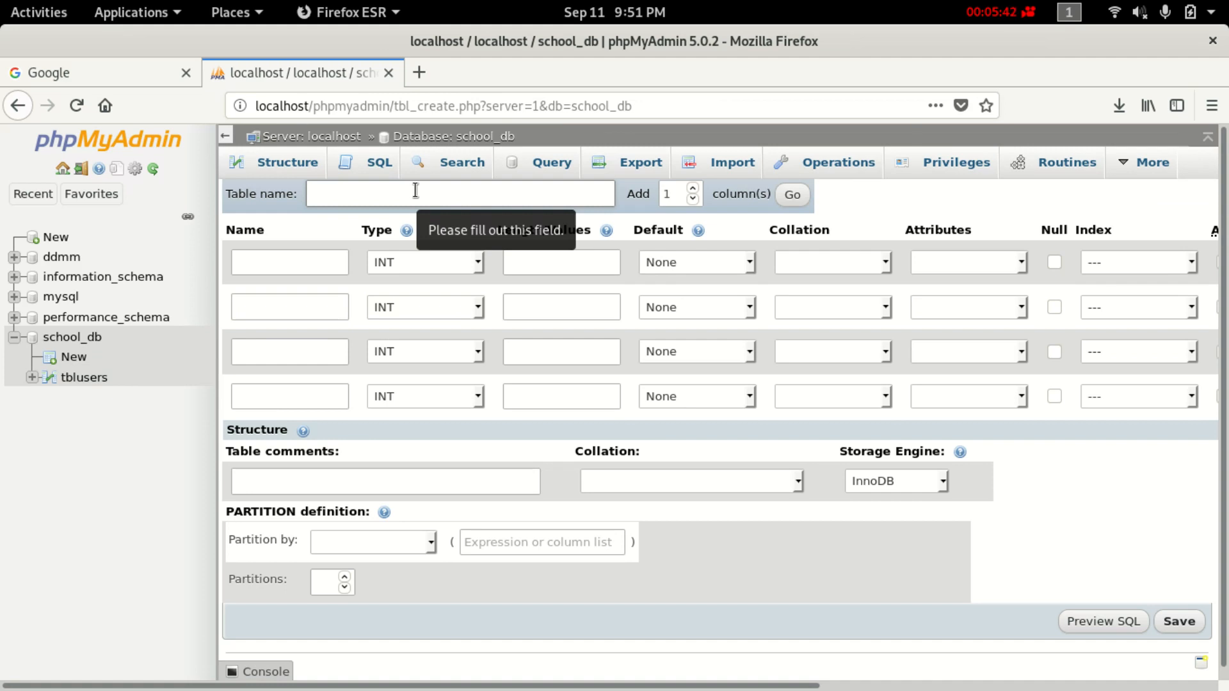
type("Cong")
key("BackSpace")
key("BackSpace")
key("BackSpace")
key("BackSpace")
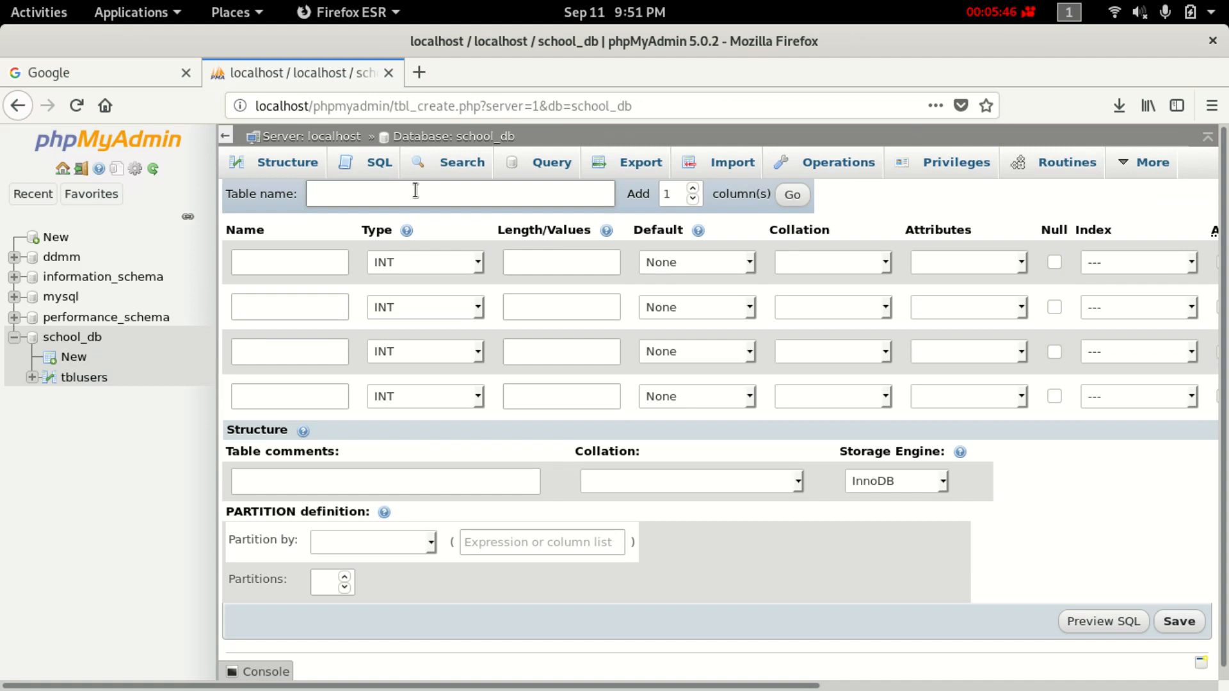
type("tblcomp[any")
key("BackSpace")
key("BackSpace")
key("BackSpace")
key("BackSpace")
type("any")
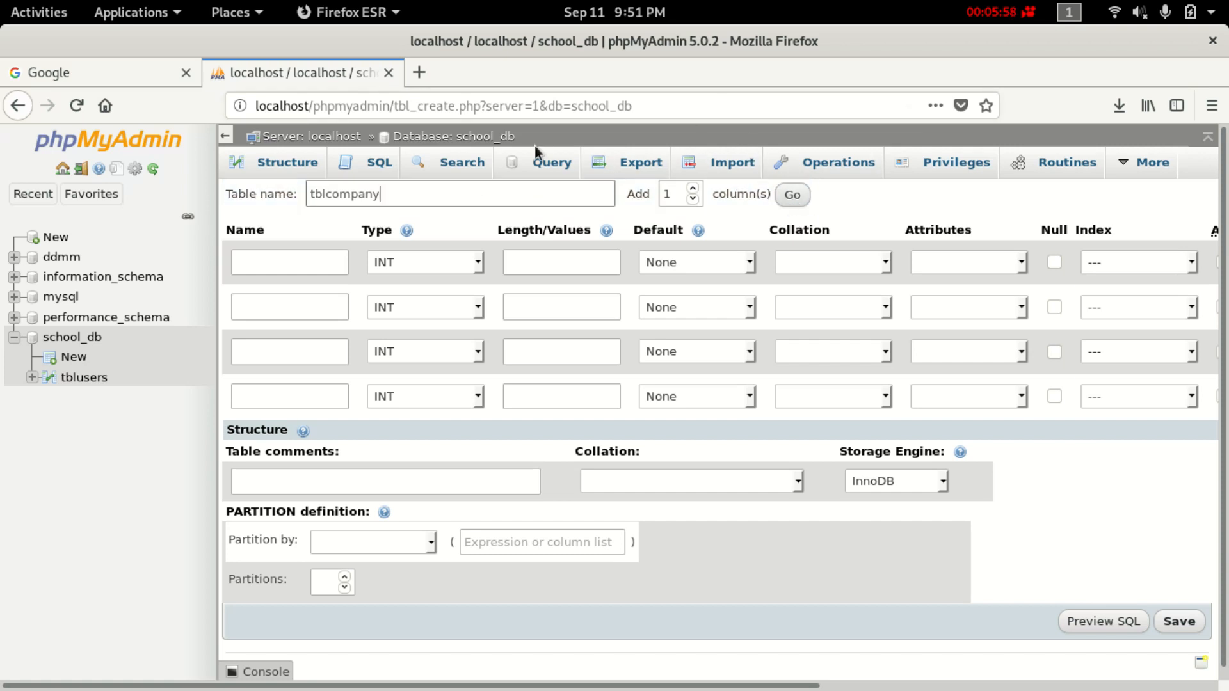
Name tblcompany's first column id, non-null, auto-increment with a PRIMARY index.
left_click(296, 268)
type("id")
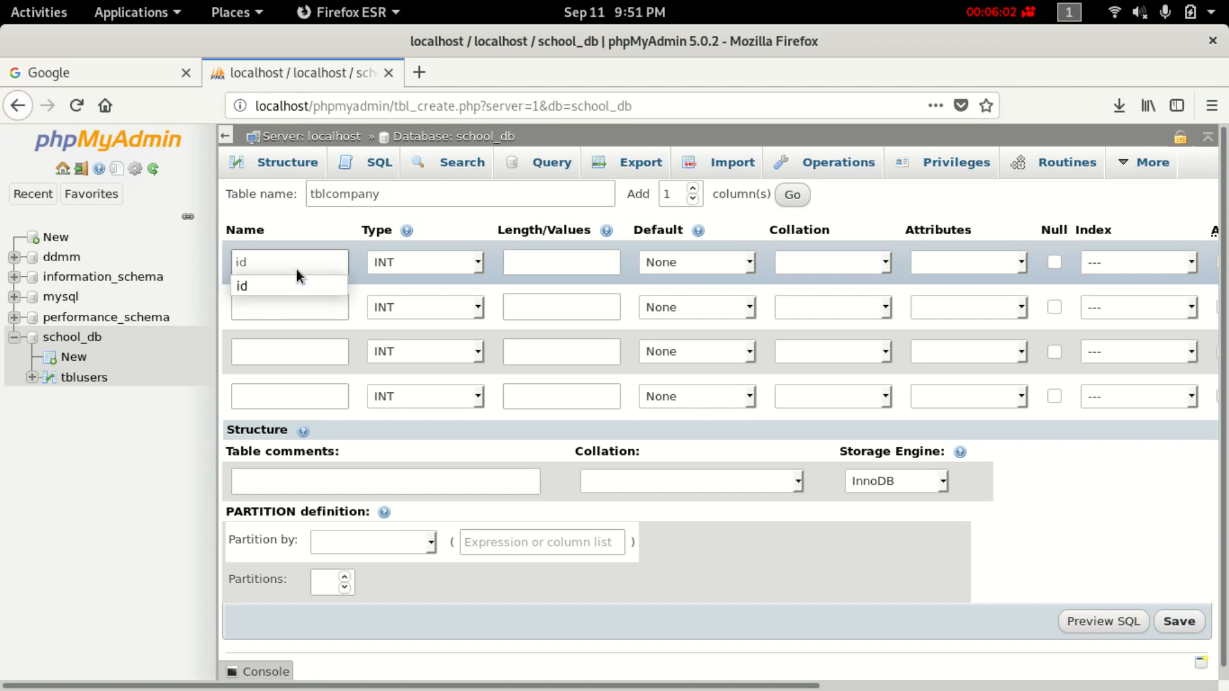
left_click(279, 290)
left_click(1054, 263)
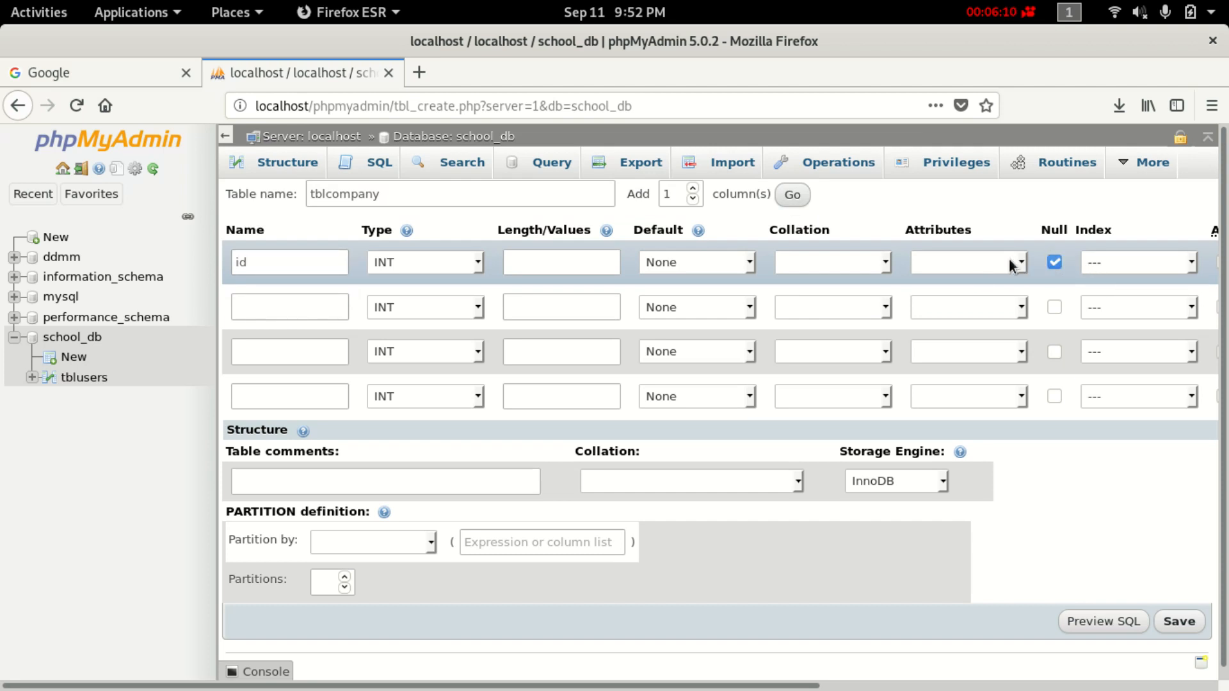
left_click(1053, 262)
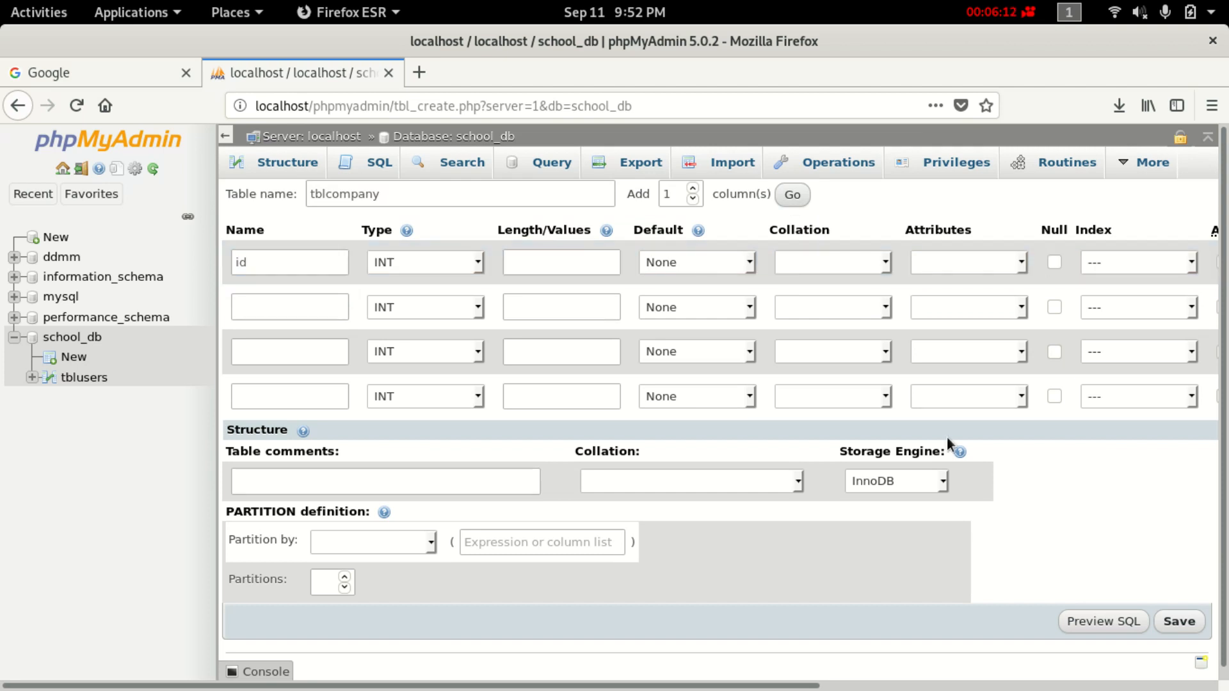
left_click_drag(472, 686, 766, 686)
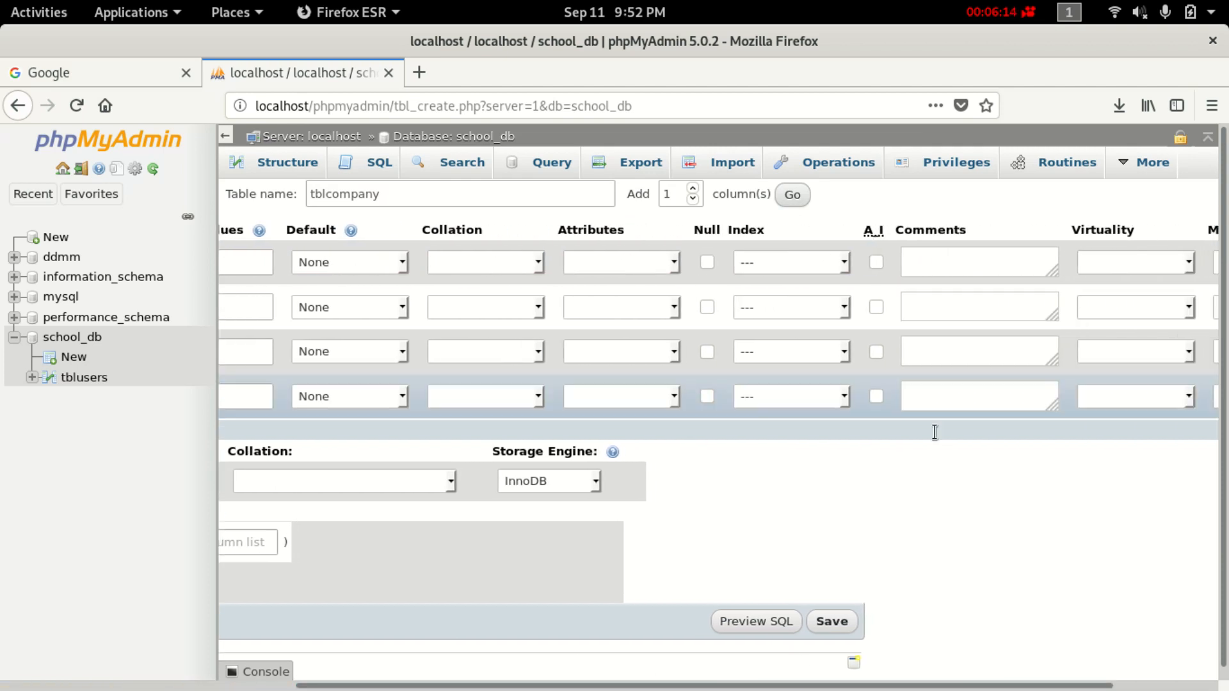
left_click(877, 261)
left_click_drag(635, 689, 1, 689)
left_click(247, 318)
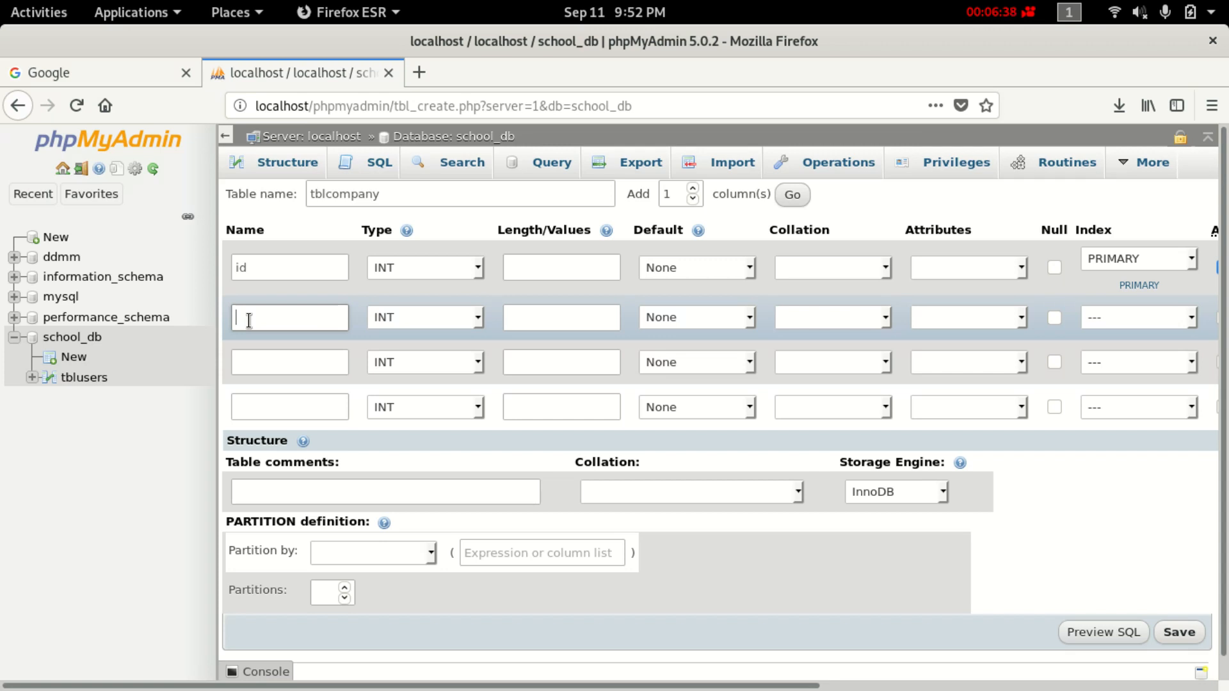
Add a company_name column of type VARCHAR with length 50.
type("company_name")
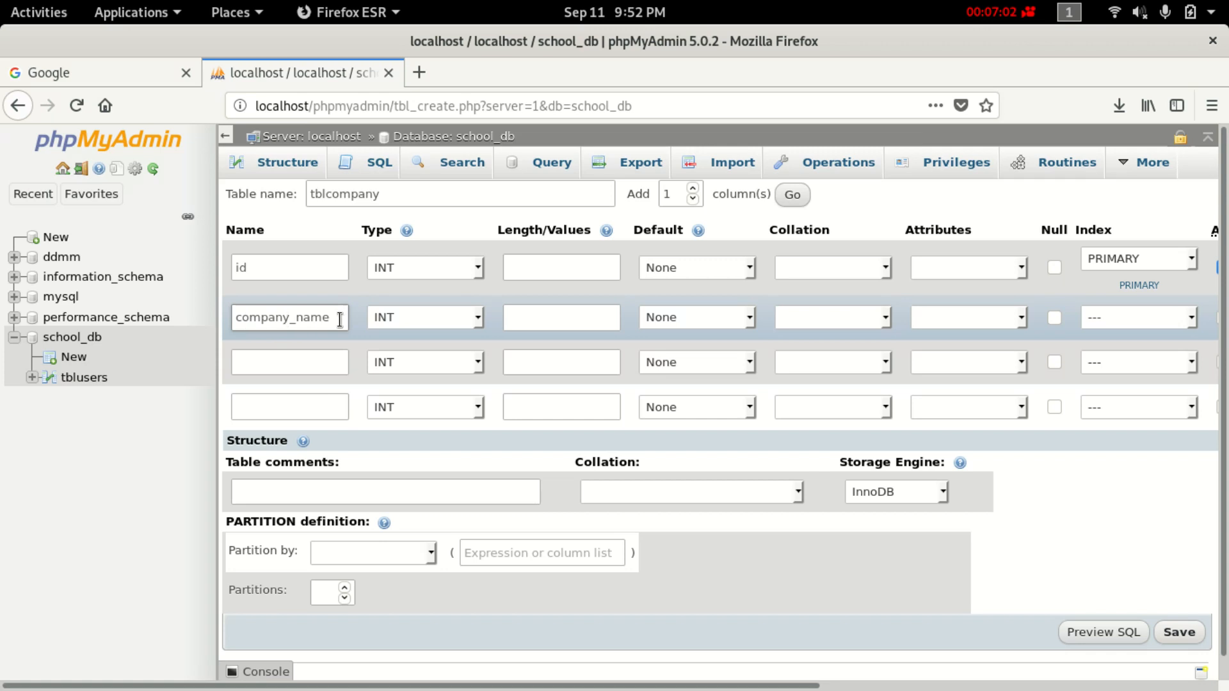
left_click(419, 318)
left_click(429, 379)
left_click(603, 309)
type("500")
key("BackSpace")
Add datcreated as TIMESTAMP defaulting to CURRENT_TIMESTAMP.
left_click(268, 353)
type("datcreated")
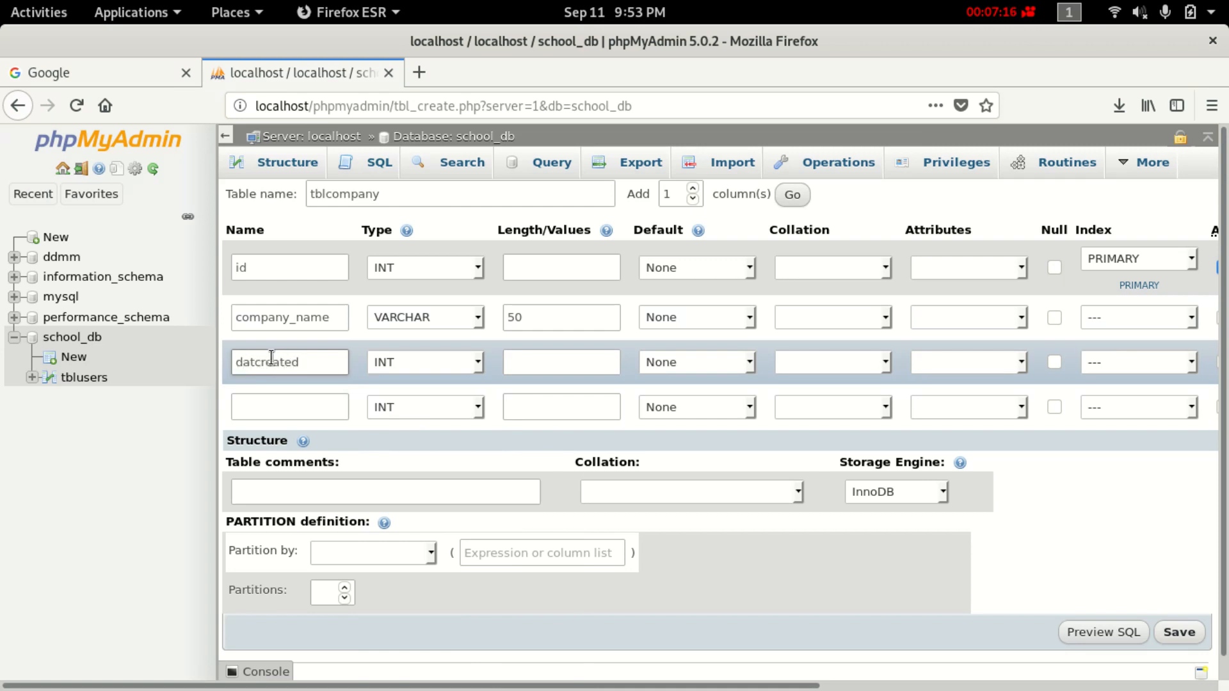
left_click(451, 361)
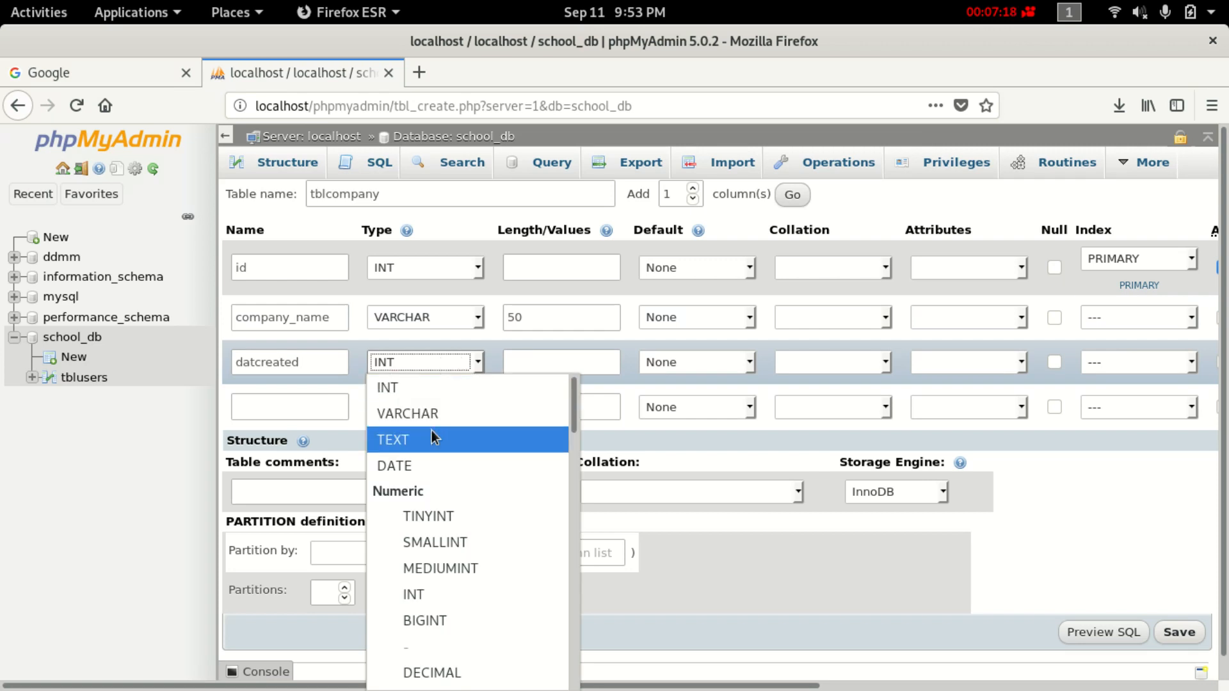
scroll(443, 550, "down", 5)
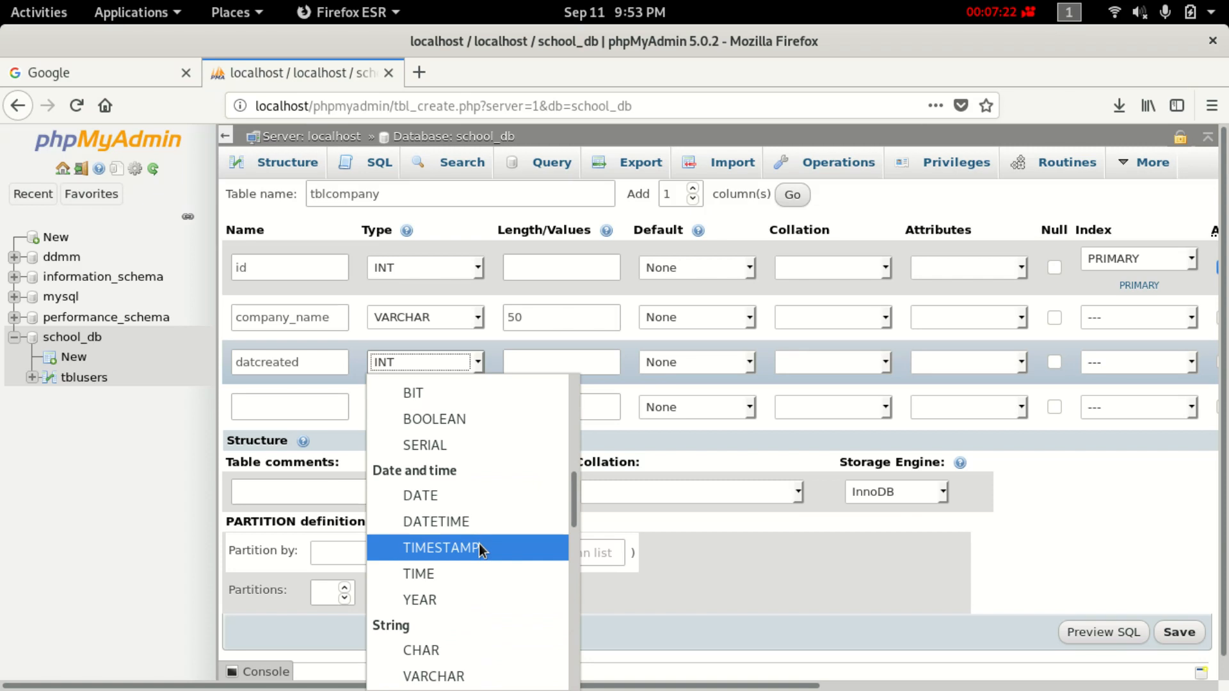
left_click(478, 548)
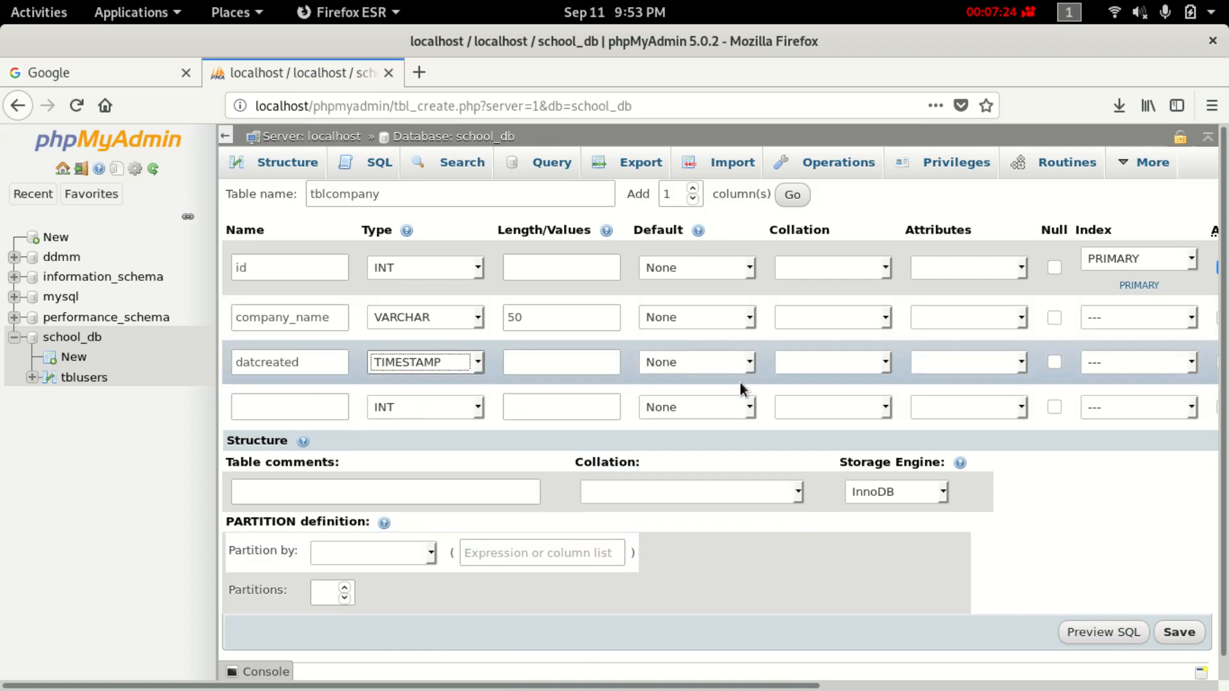
left_click(752, 364)
left_click(755, 467)
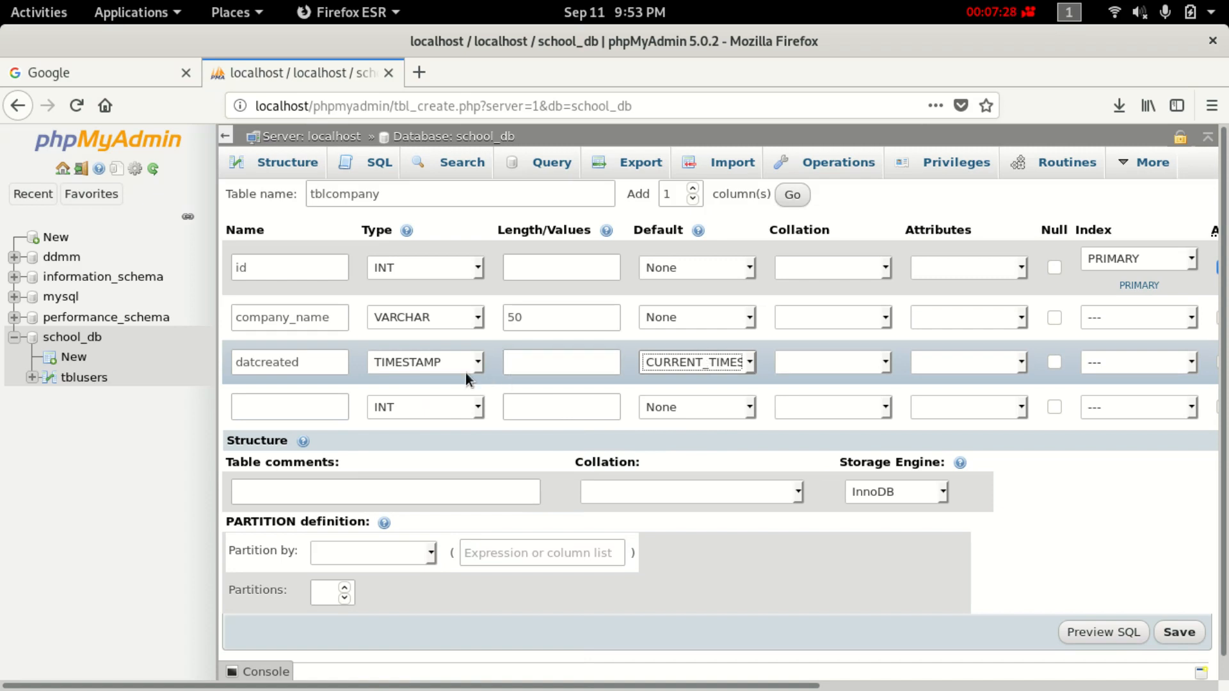
left_click(441, 363)
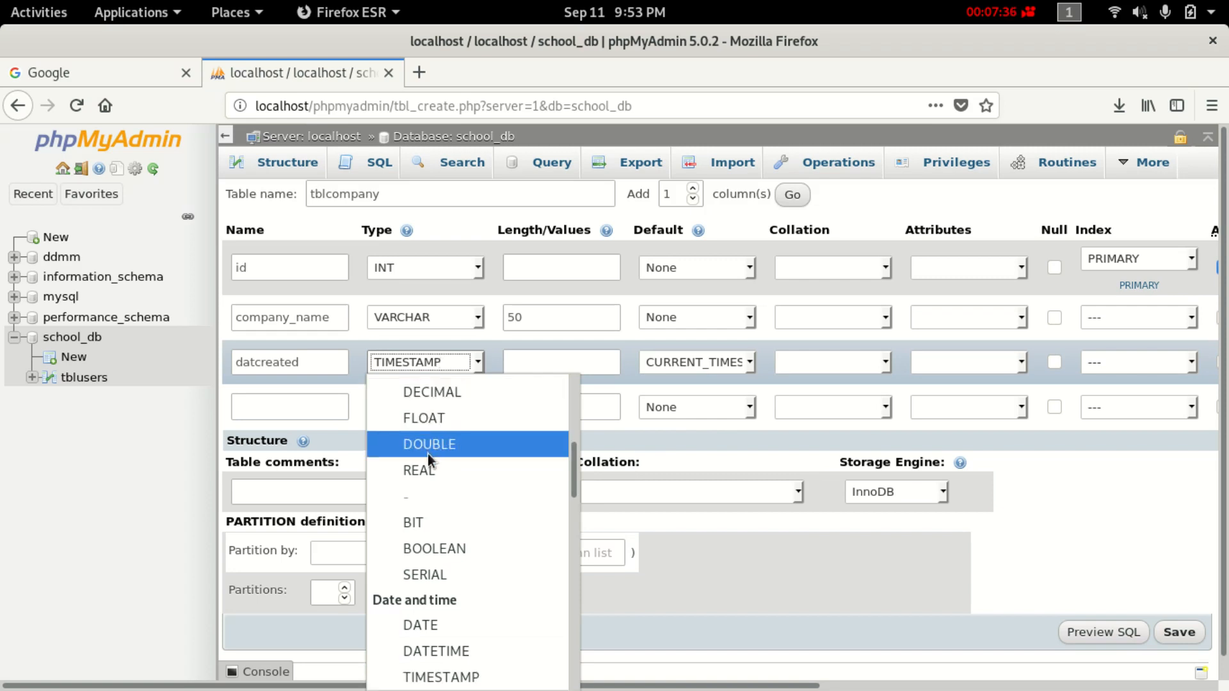
left_click(253, 396)
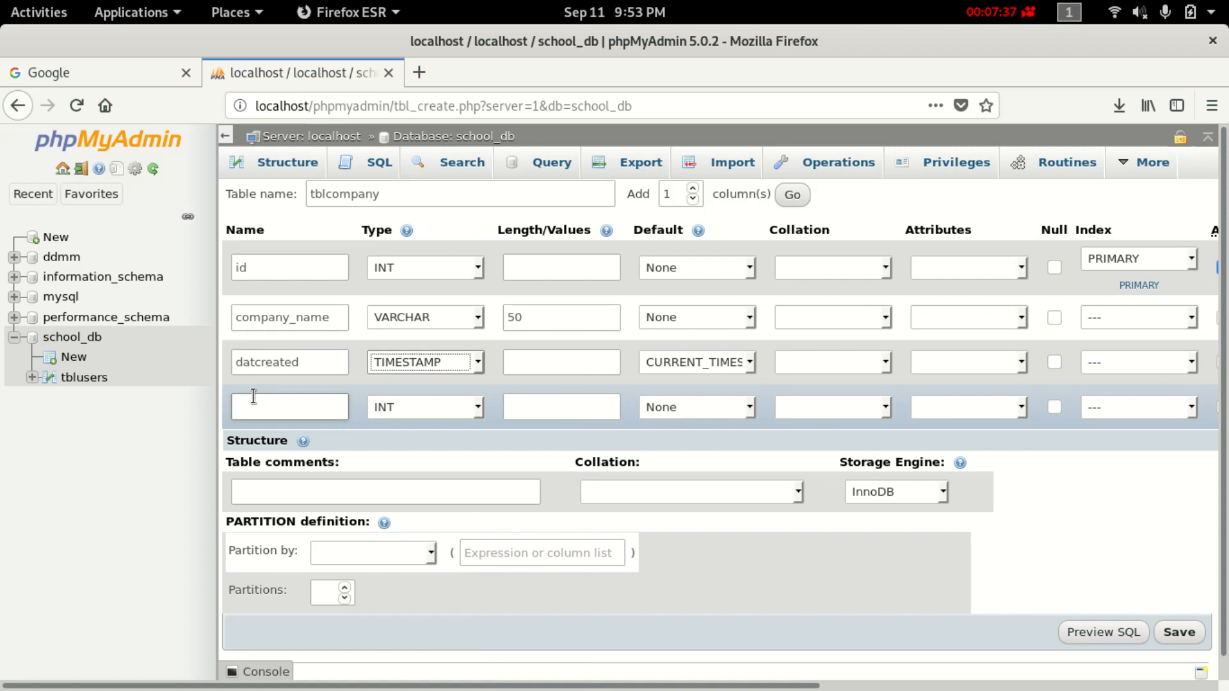
Define row 4 as comany_address, VARCHAR(50), with Default left at None.
left_click(345, 413)
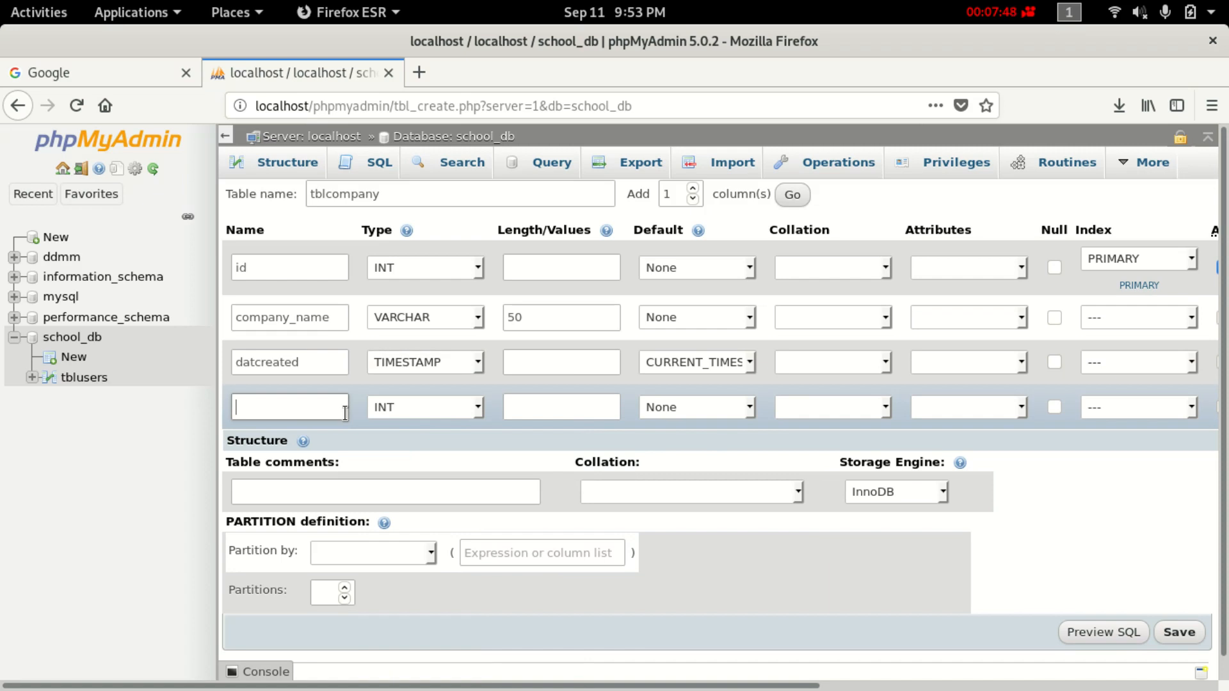
type("comanyy_address")
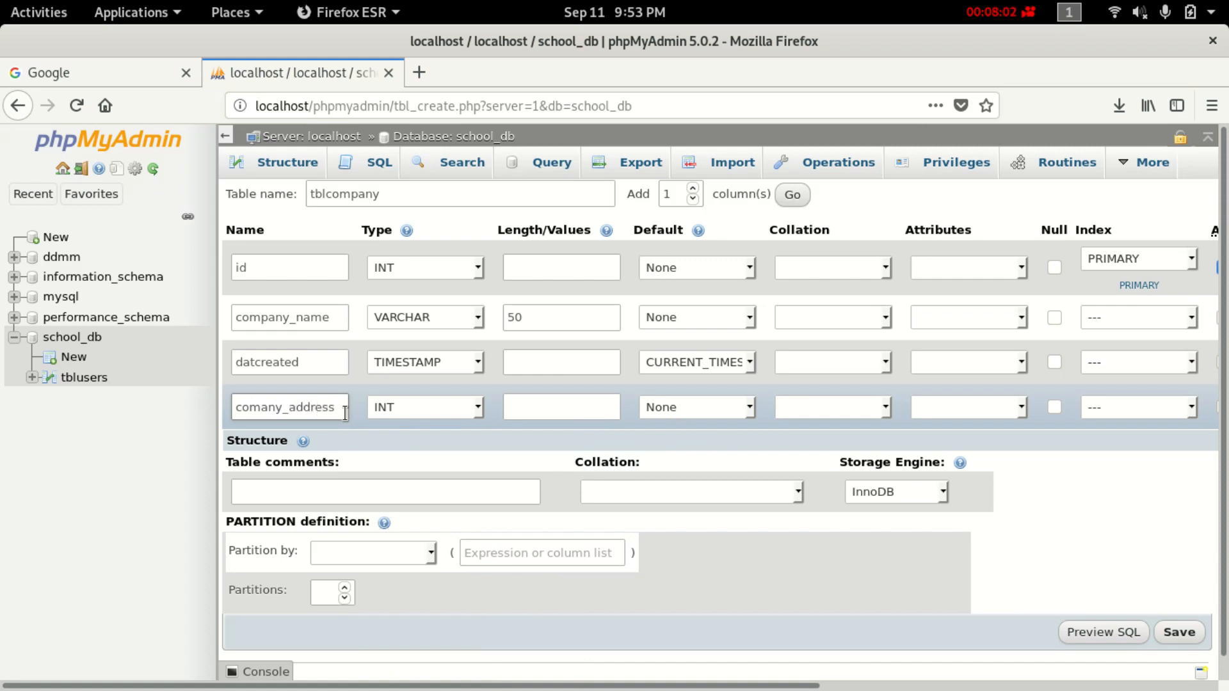
left_click(443, 401)
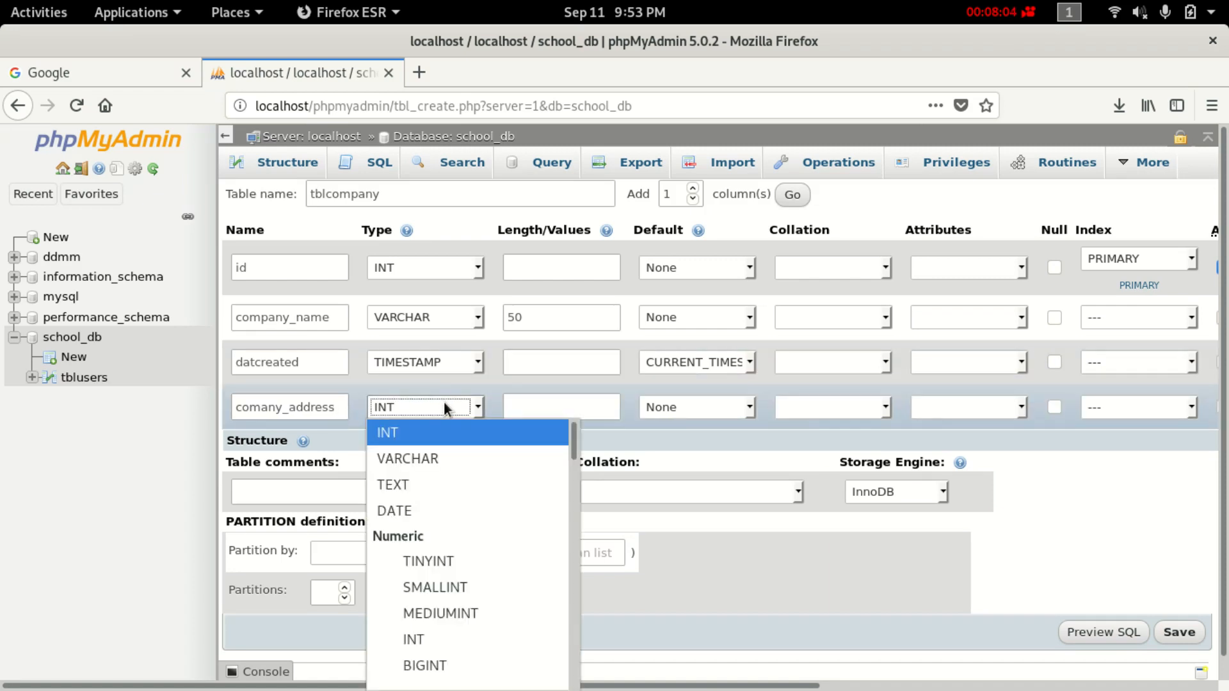
left_click(475, 461)
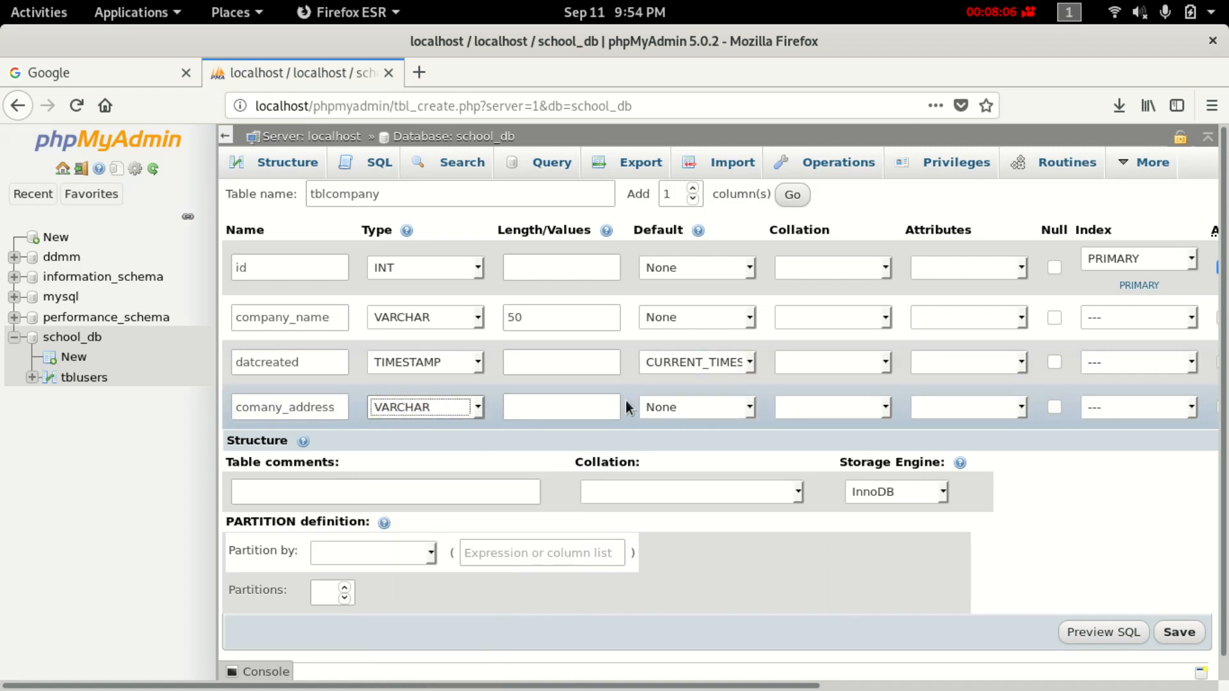
left_click(562, 410)
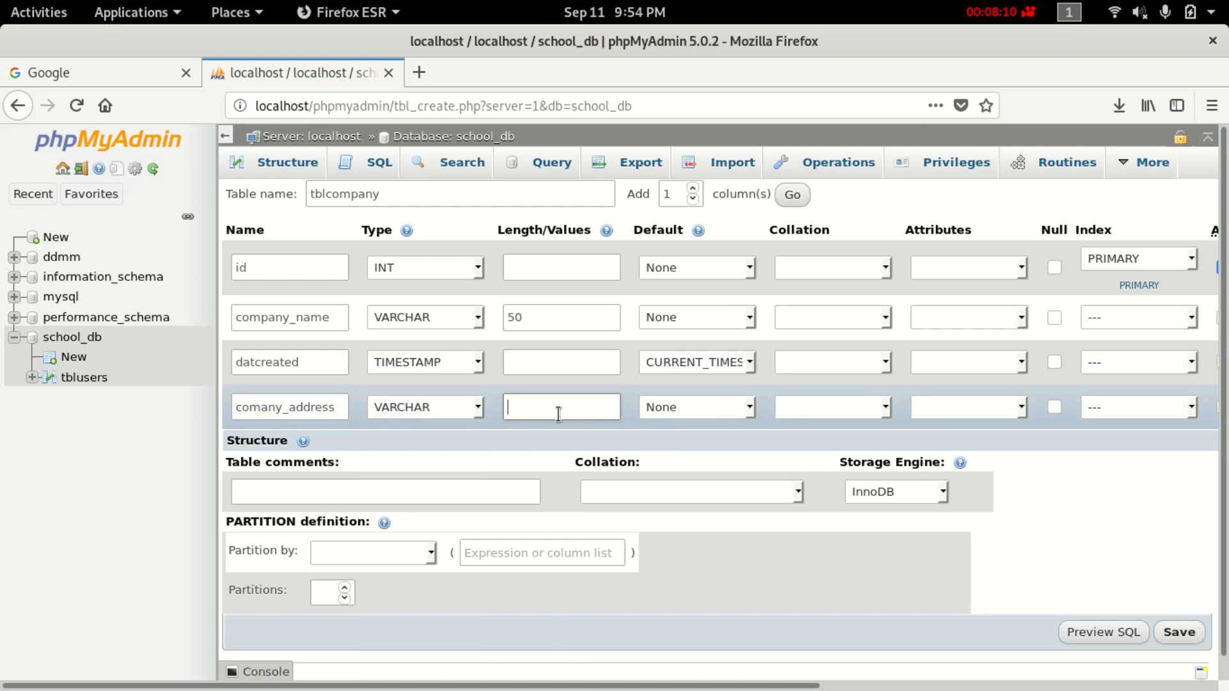
type("50")
left_click(712, 417)
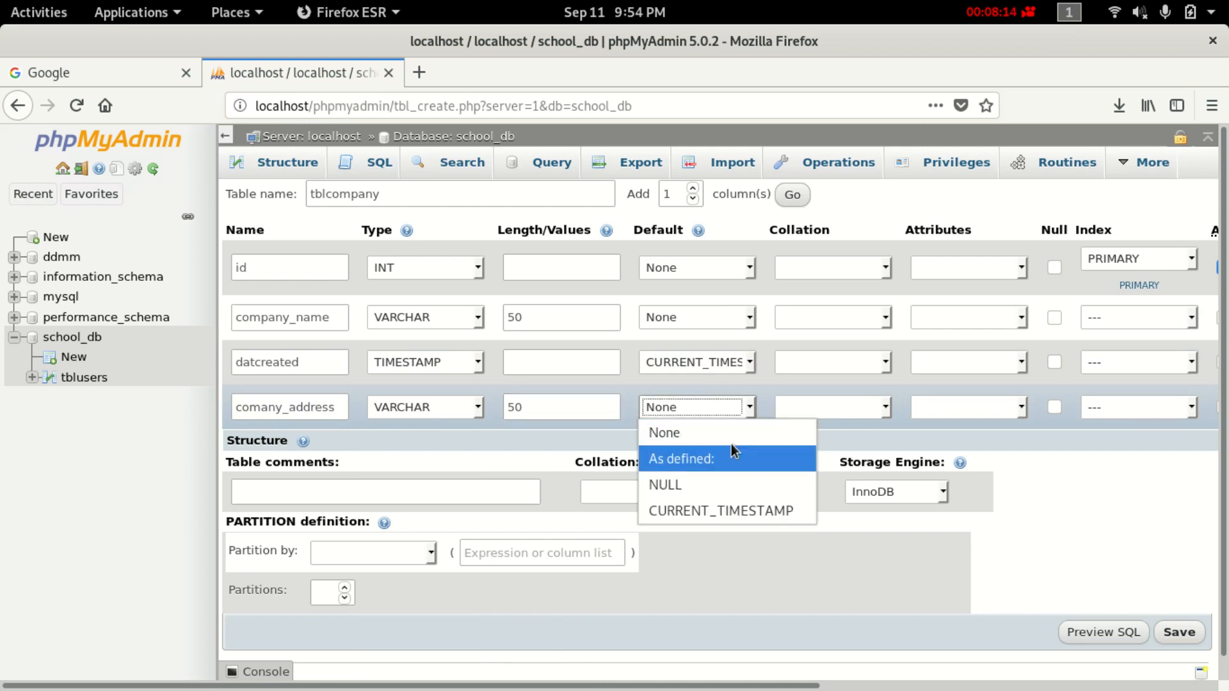
left_click(585, 433)
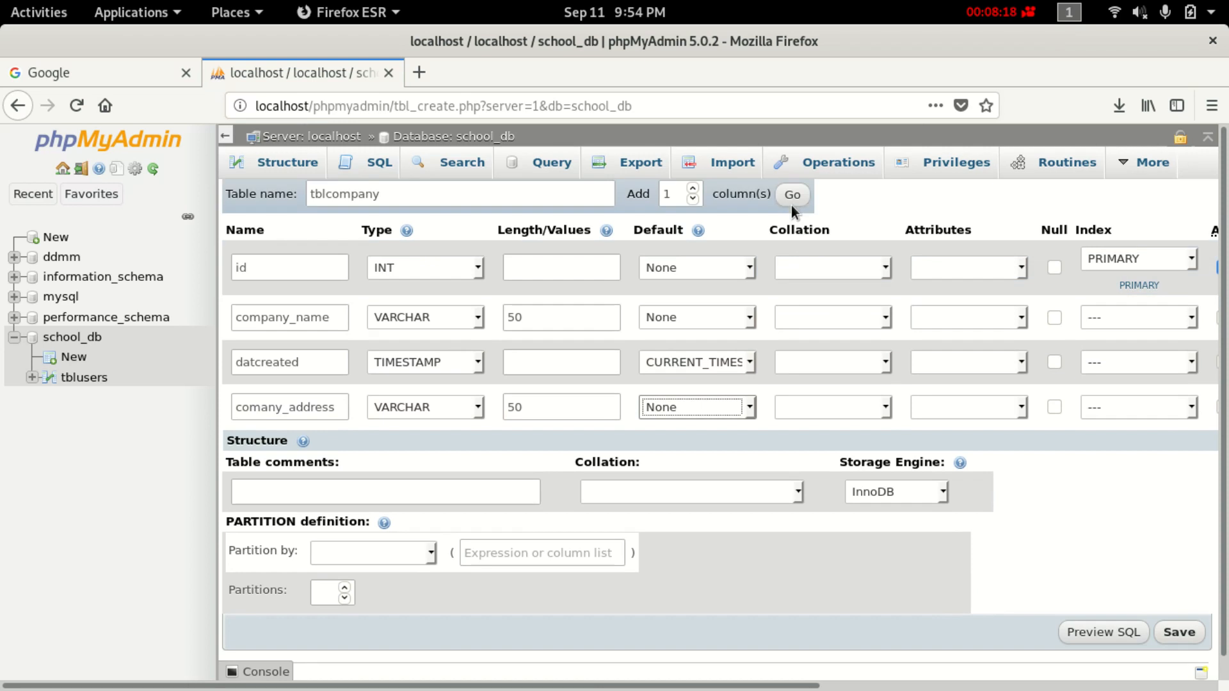
Save tblcompany and start a new school_db table named tblcourse.
left_click(1178, 636)
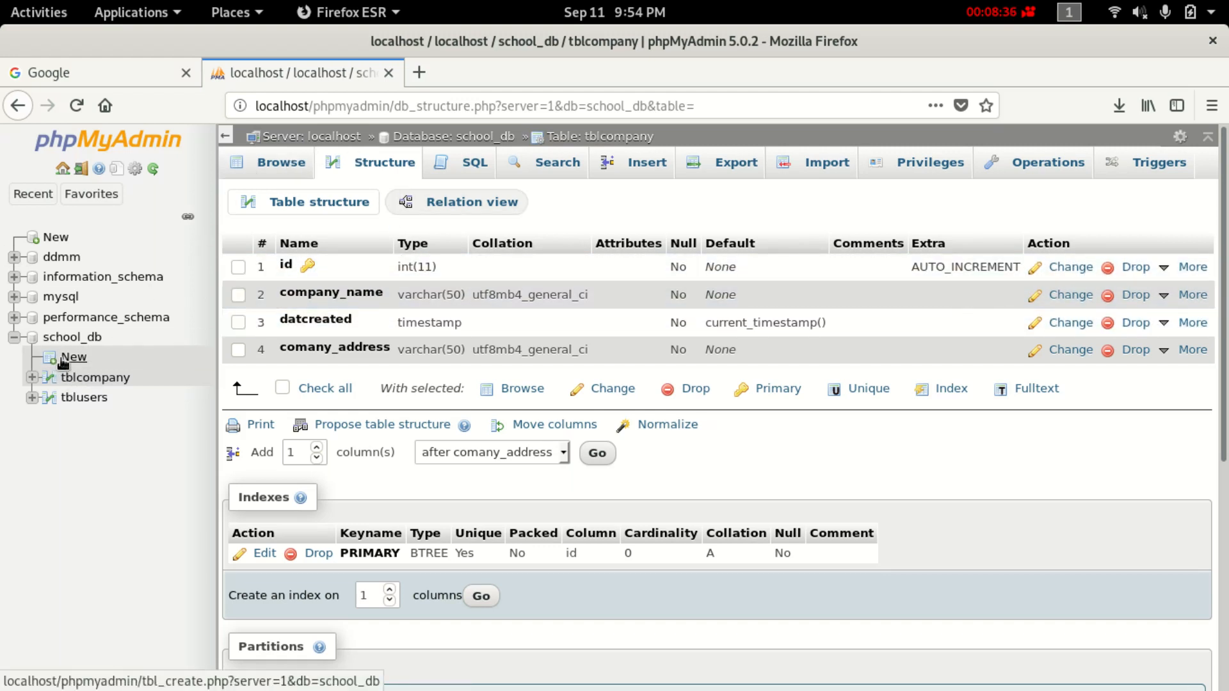
left_click(67, 357)
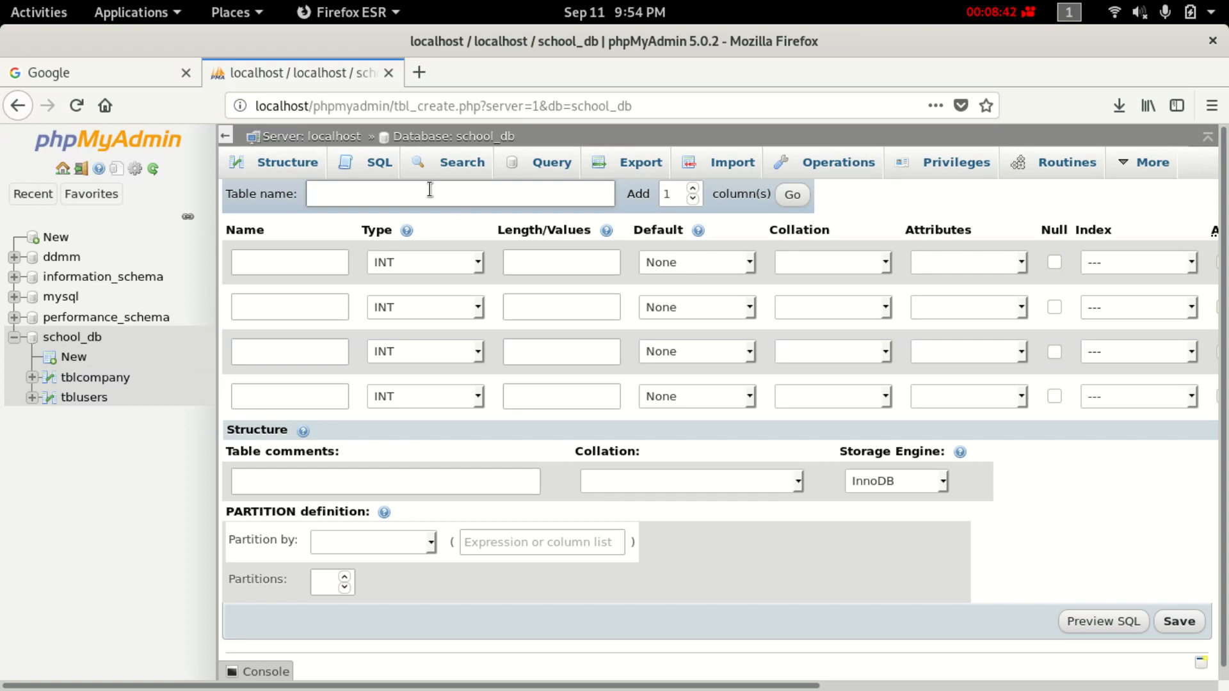
type("tbl")
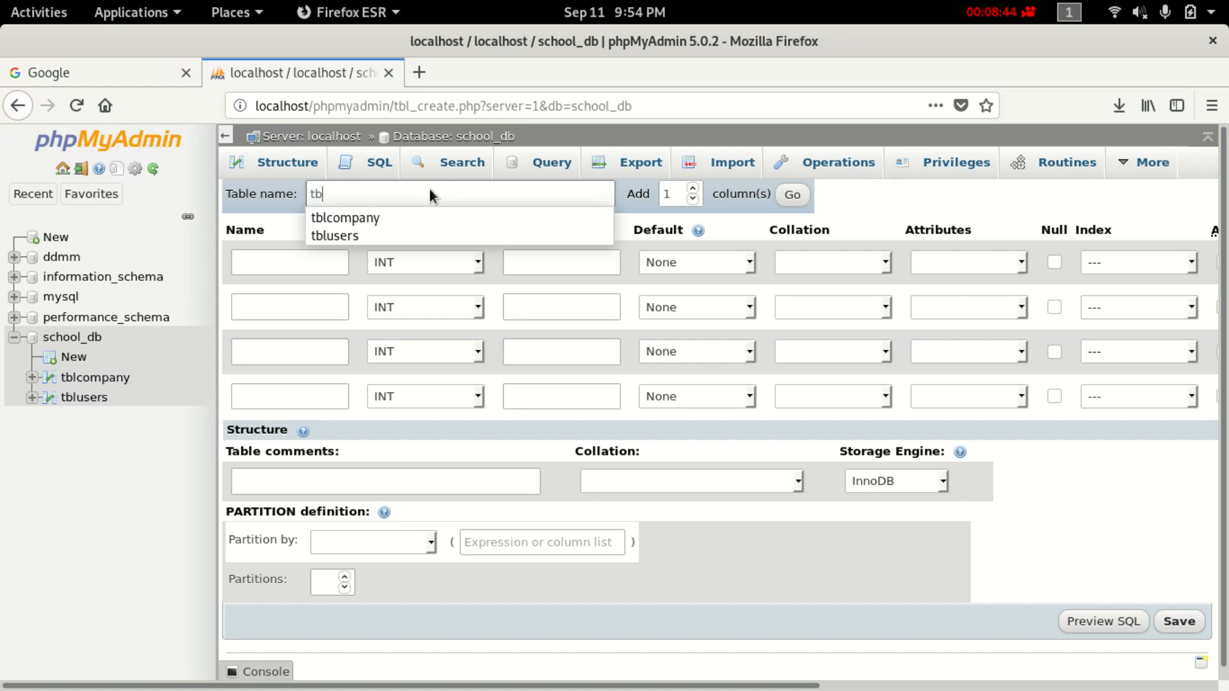
type("course")
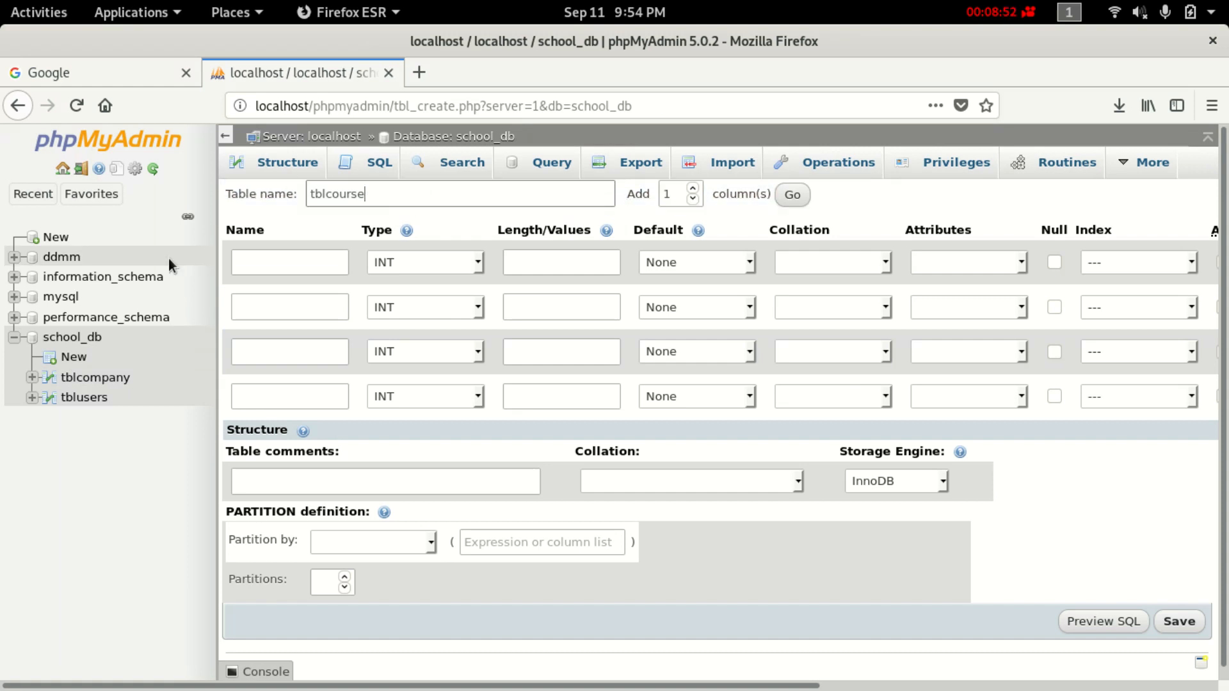
Name the first tblcourse column courseid and make it the auto-increment primary key.
left_click(280, 262)
type("c")
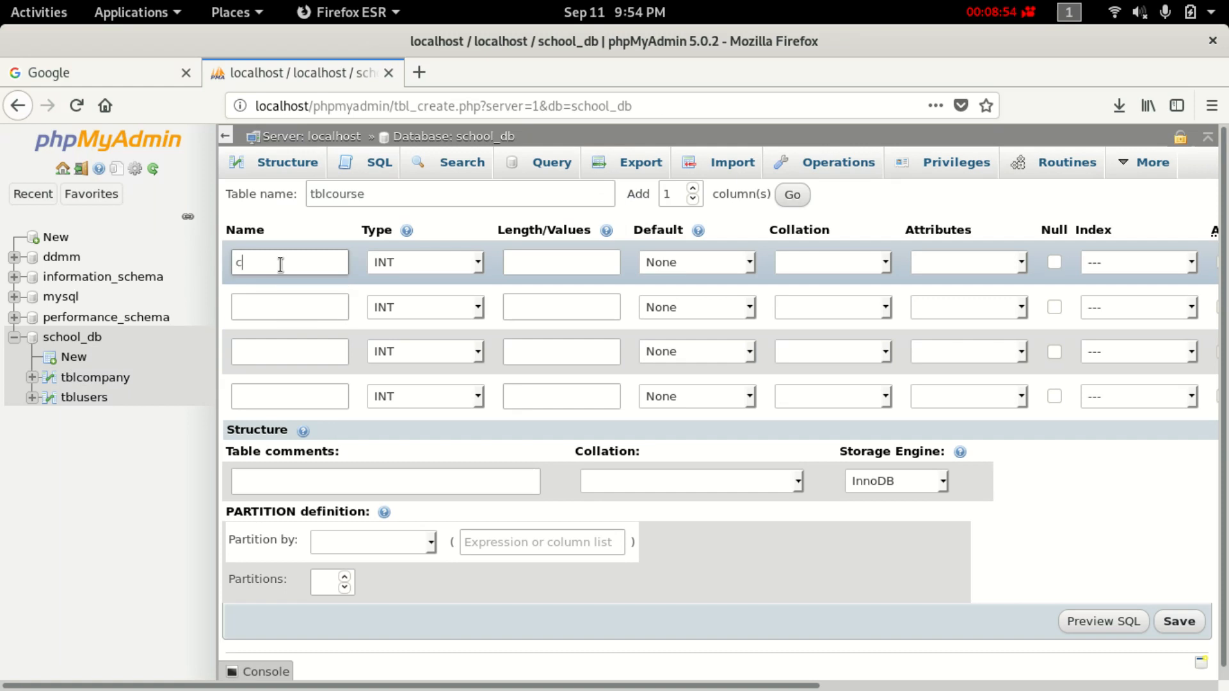
type("ourse")
type("_id")
key("BackSpace")
key("BackSpace")
key("BackSpace")
key("BackSpace")
key("BackSpace")
type("eid")
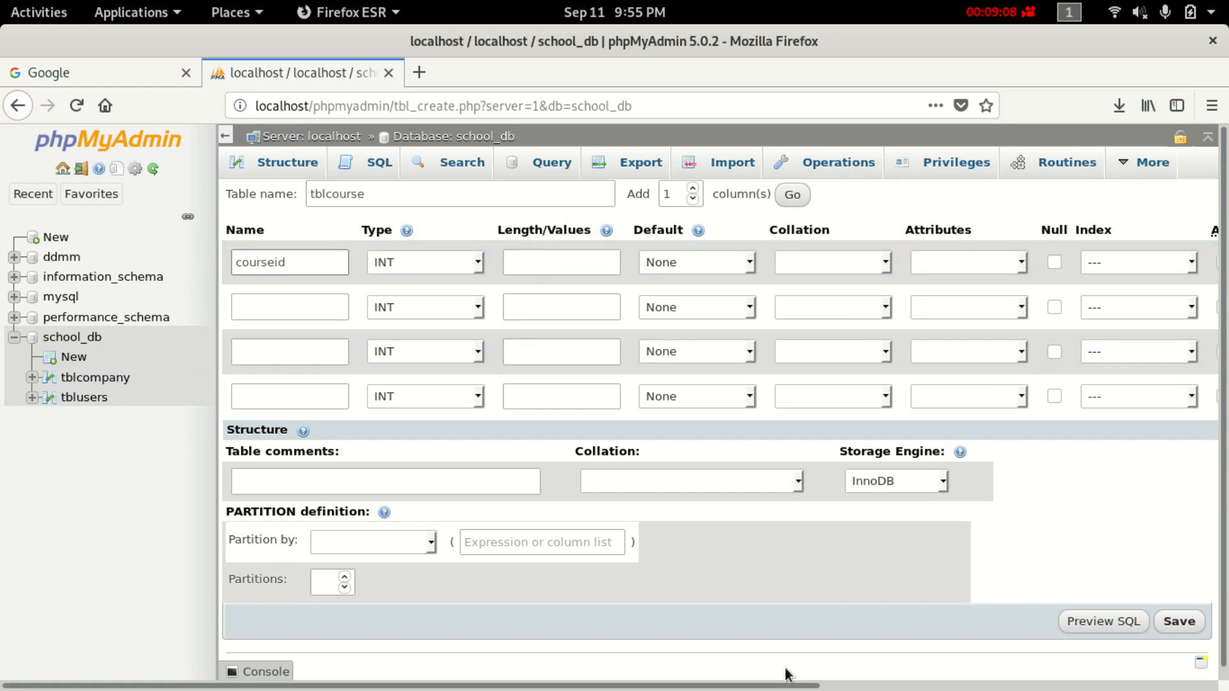
left_click_drag(779, 686, 933, 686)
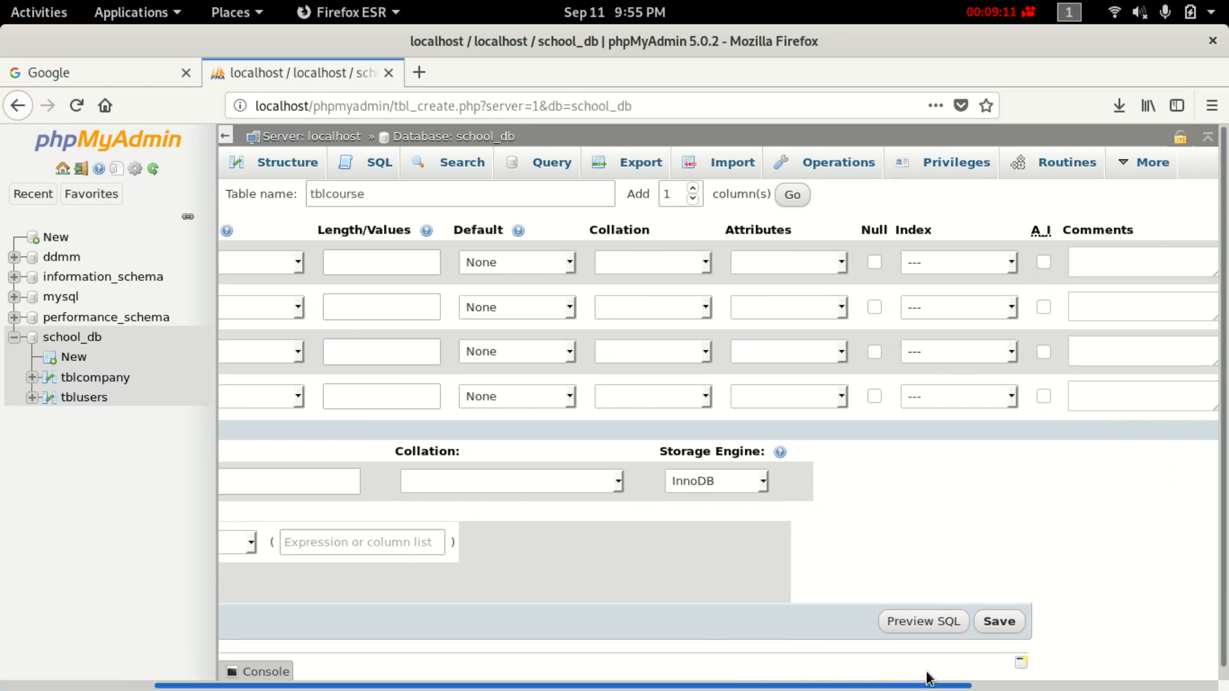
left_click(1046, 263)
left_click_drag(573, 687, 419, 687)
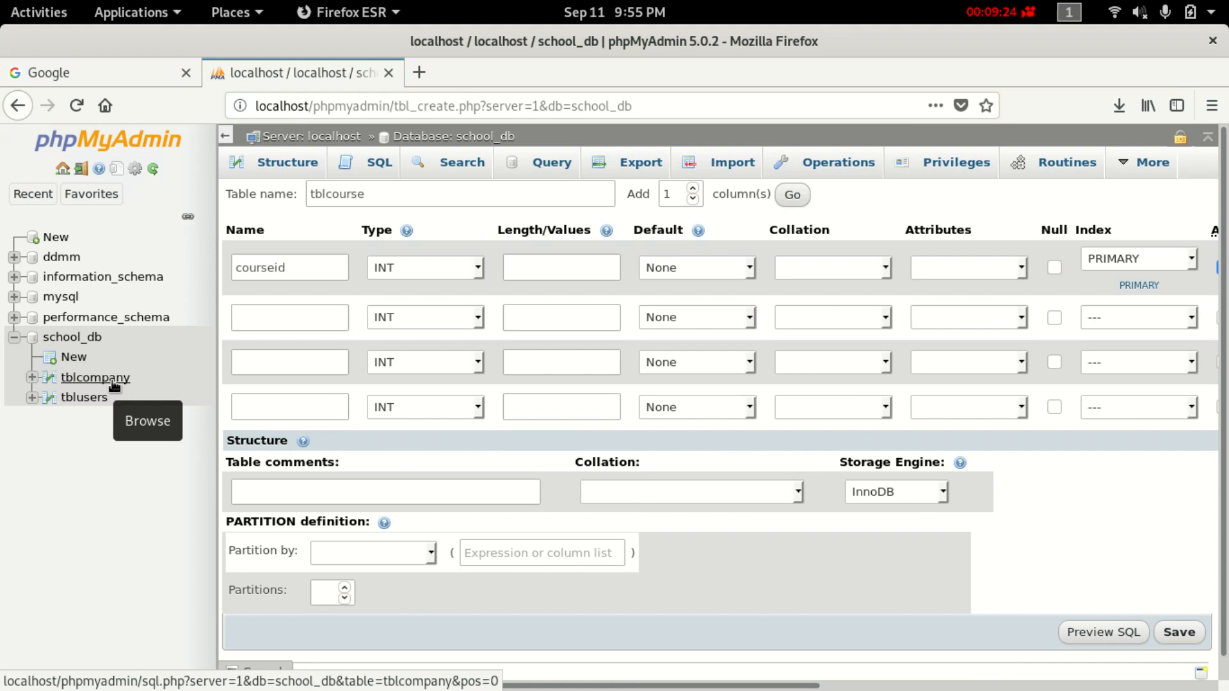
Name the second column companyid with type INT.
left_click(285, 310)
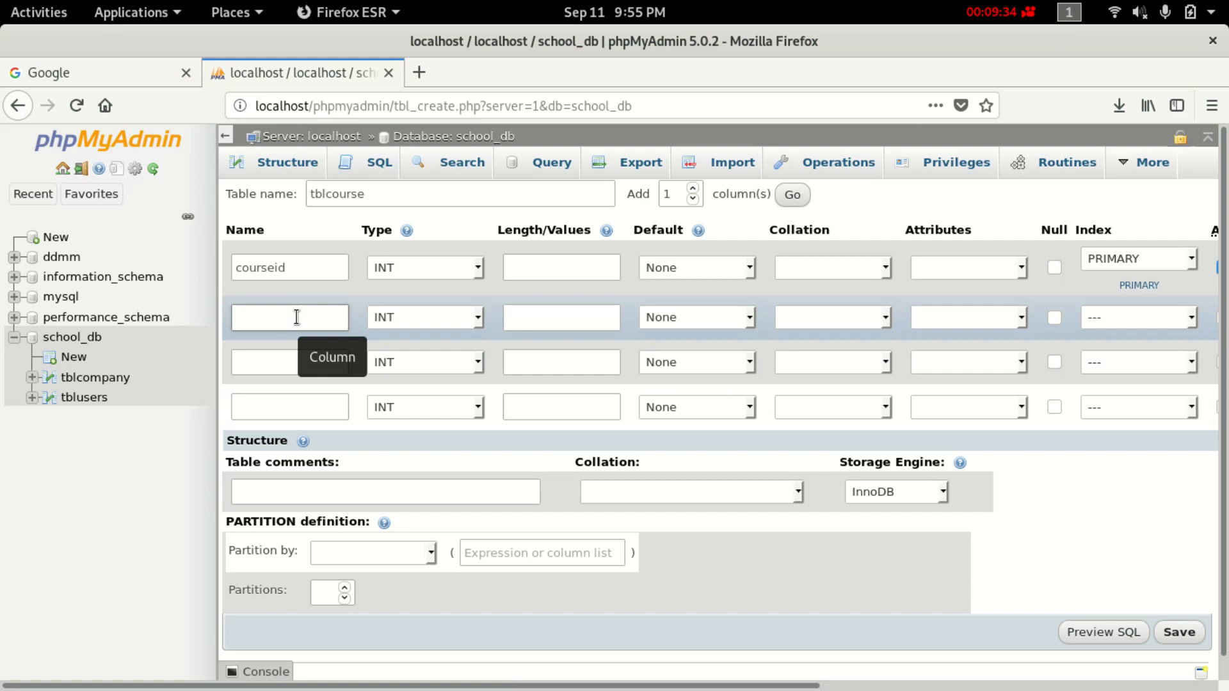
left_click(248, 316)
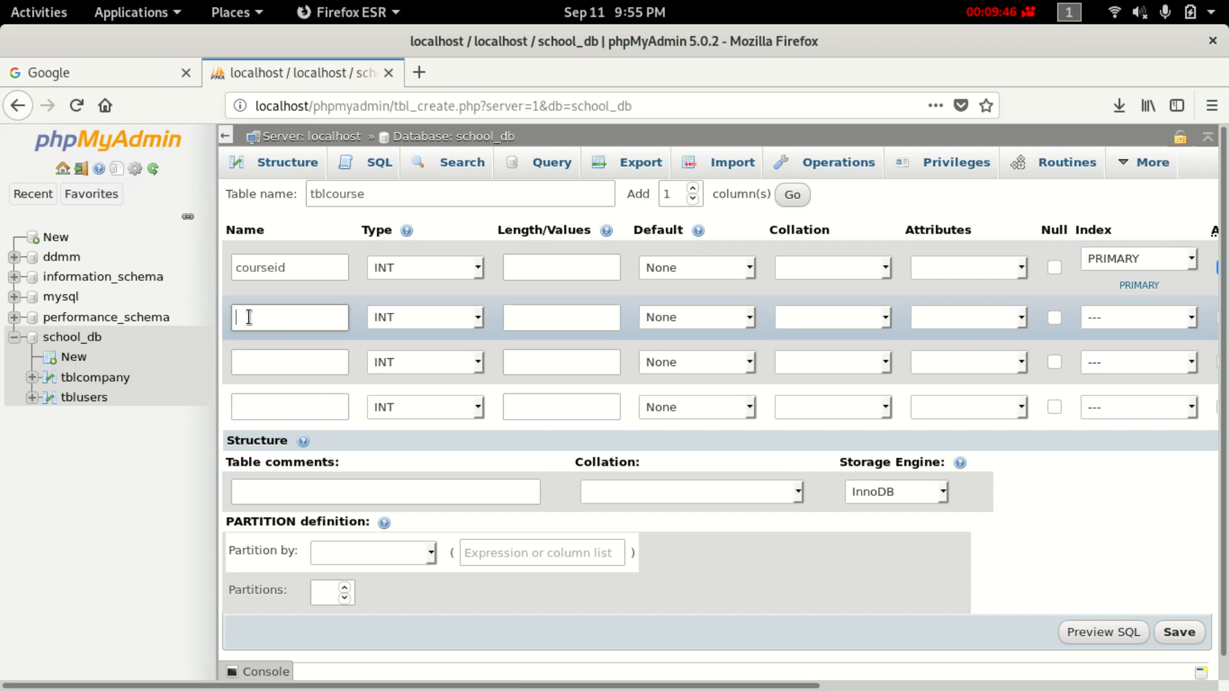
left_click(249, 317)
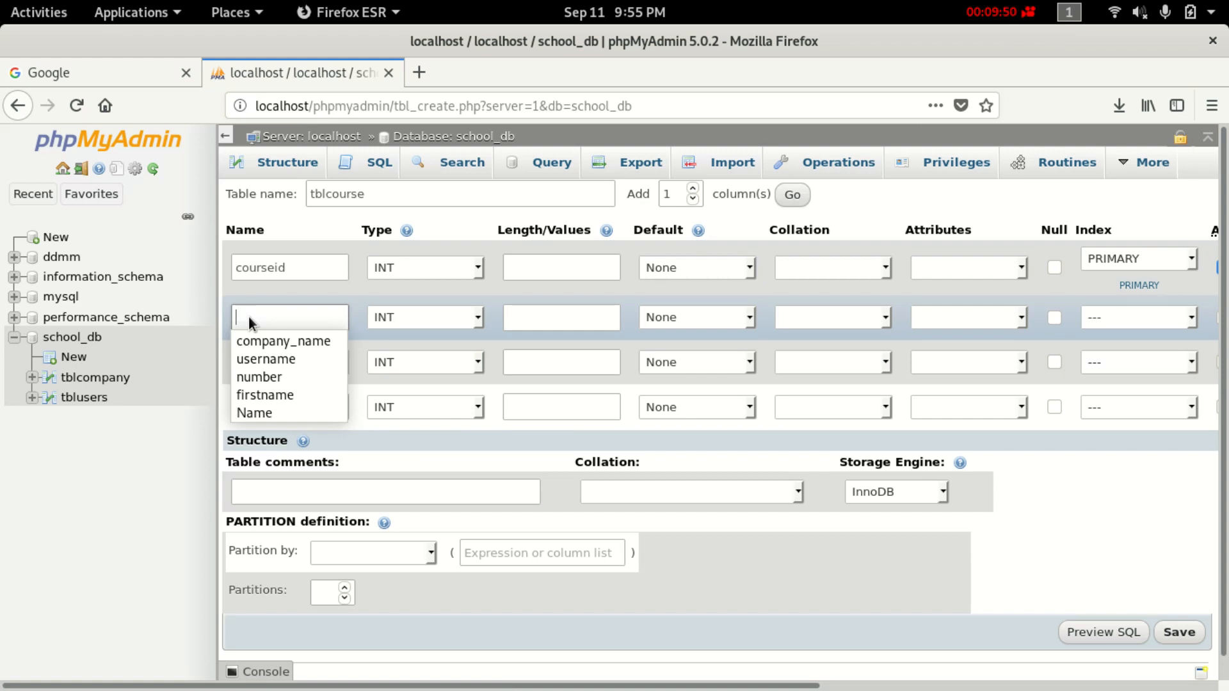
type("comp")
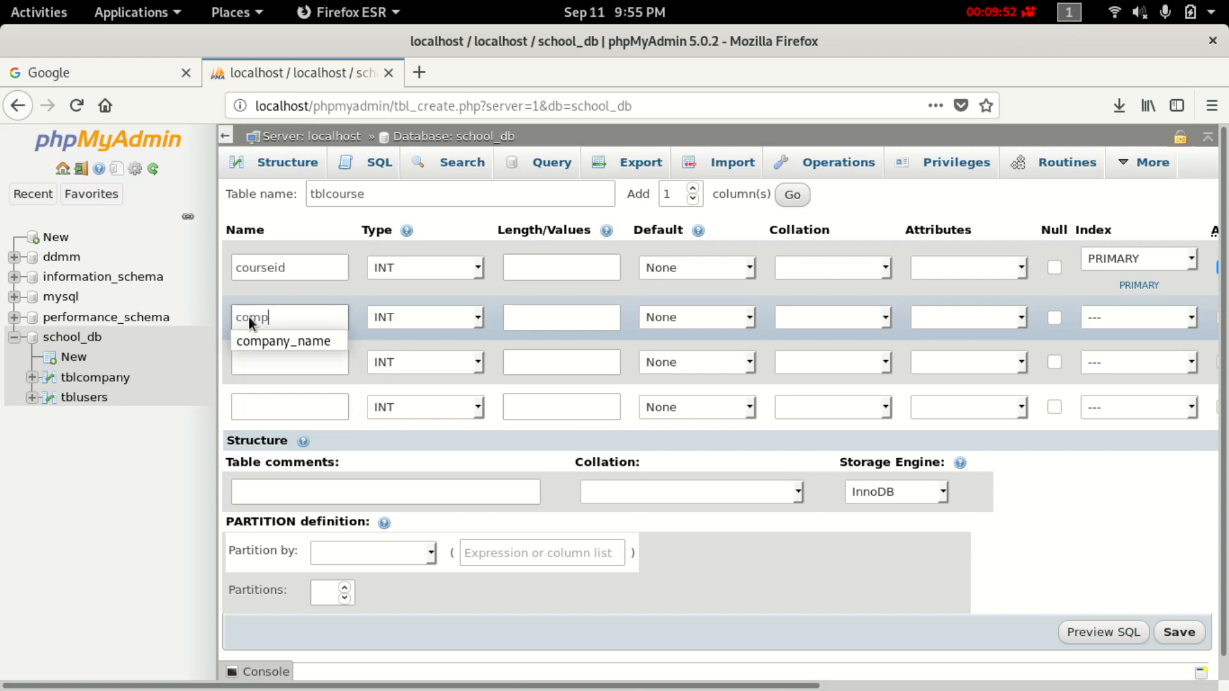
type("anyid")
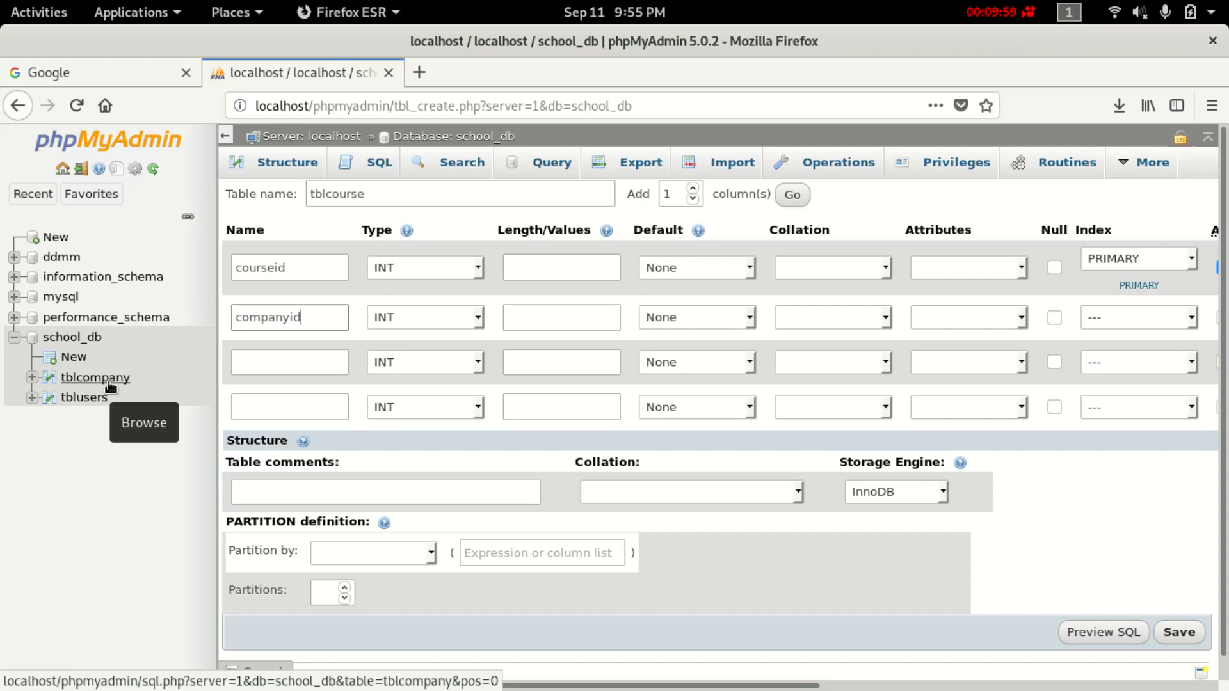
left_click(434, 309)
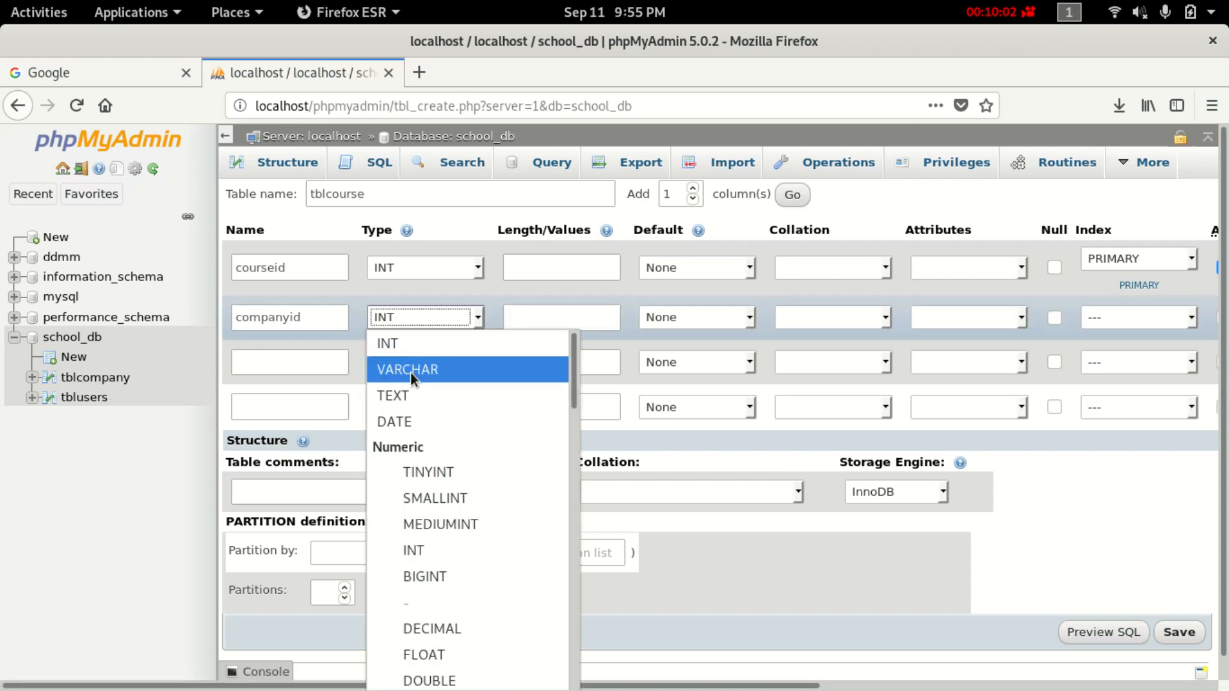
left_click(448, 346)
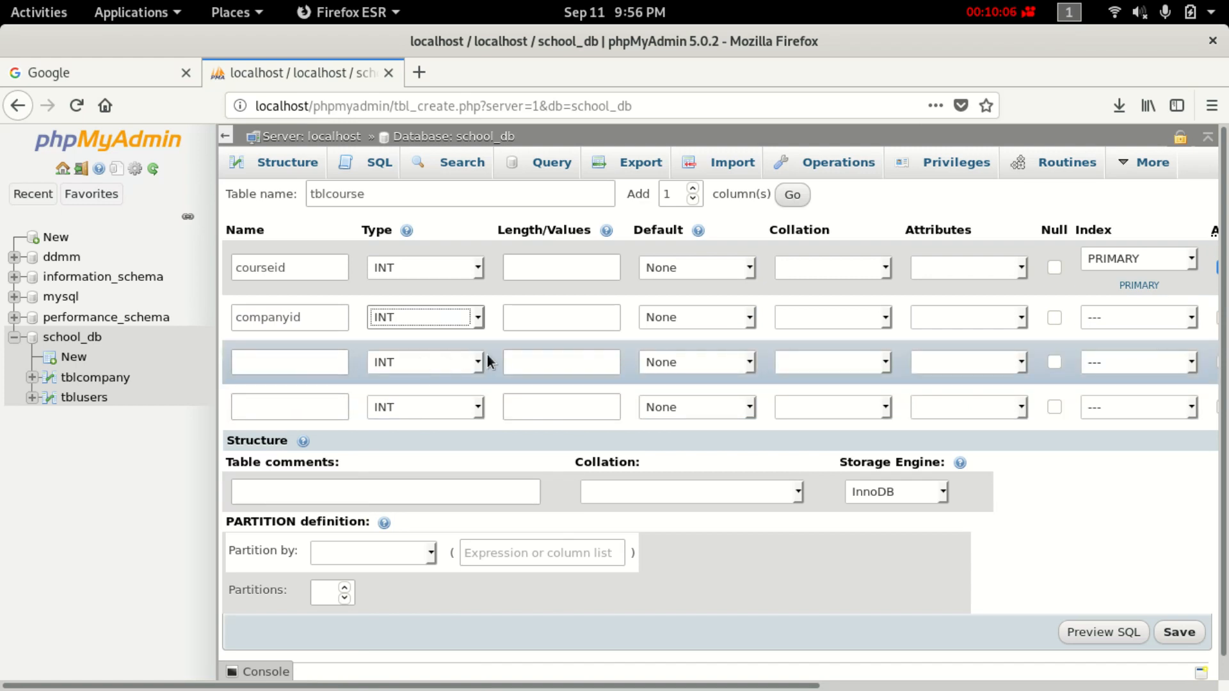
Add course_name as a VARCHAR column with length 100.
left_click(275, 371)
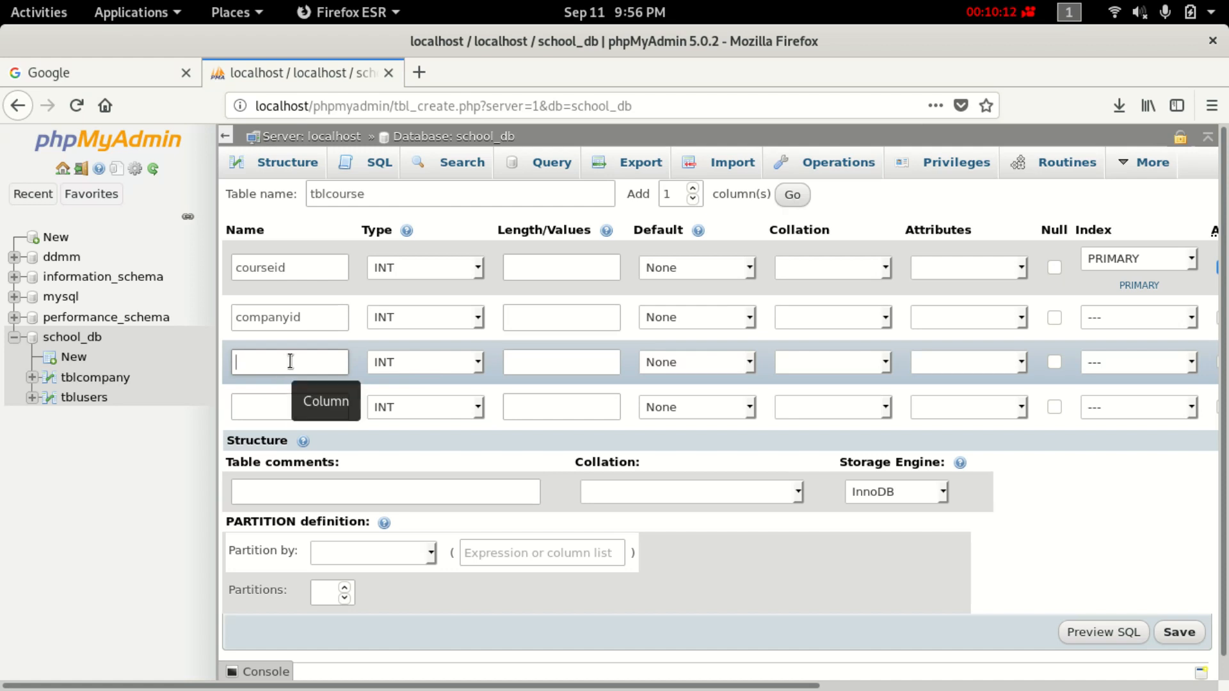
type("course")
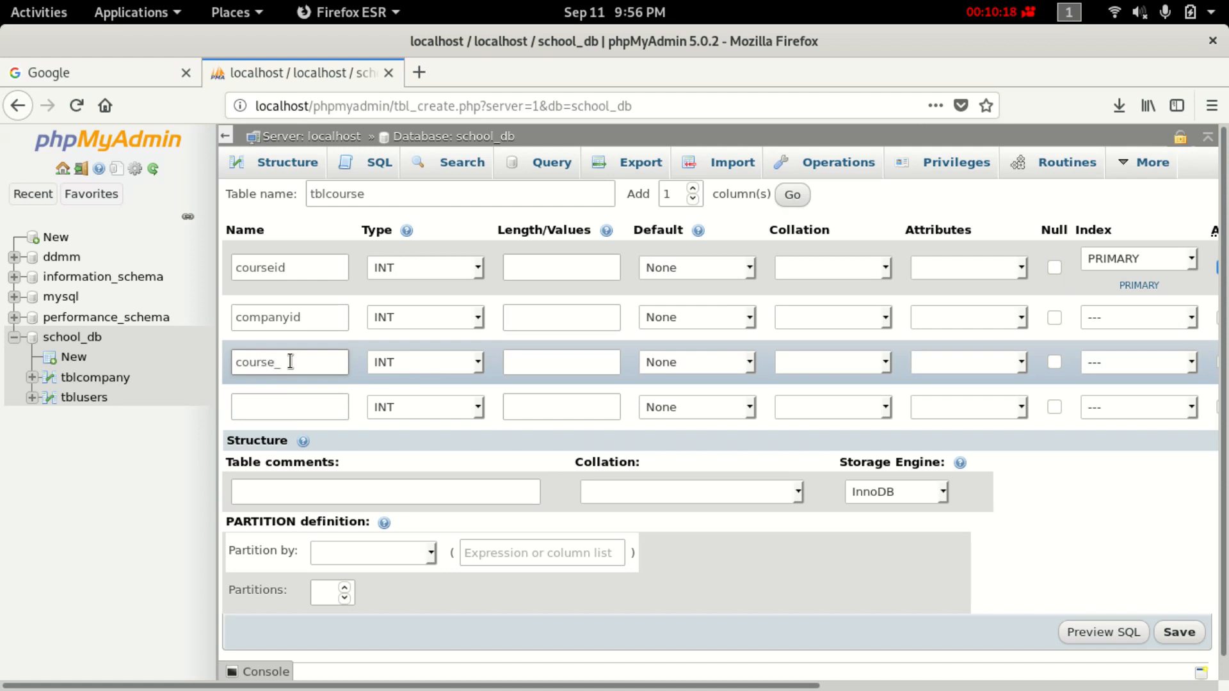
type("_name")
left_click(401, 362)
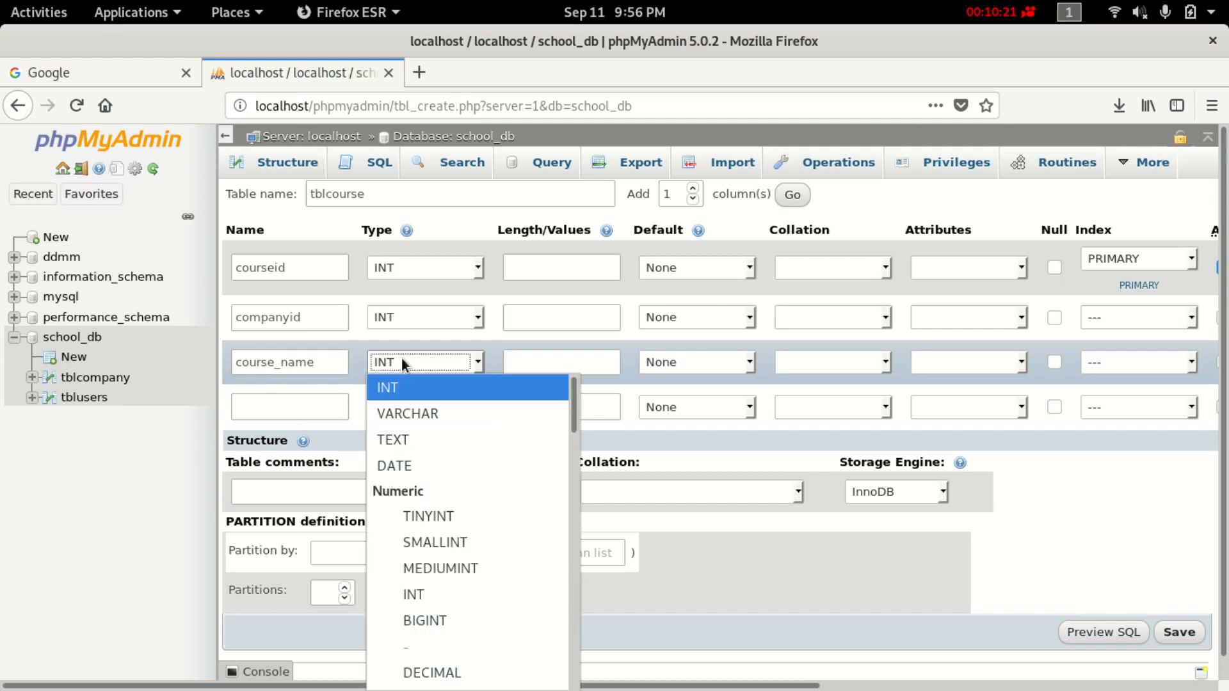
left_click(409, 420)
left_click(557, 356)
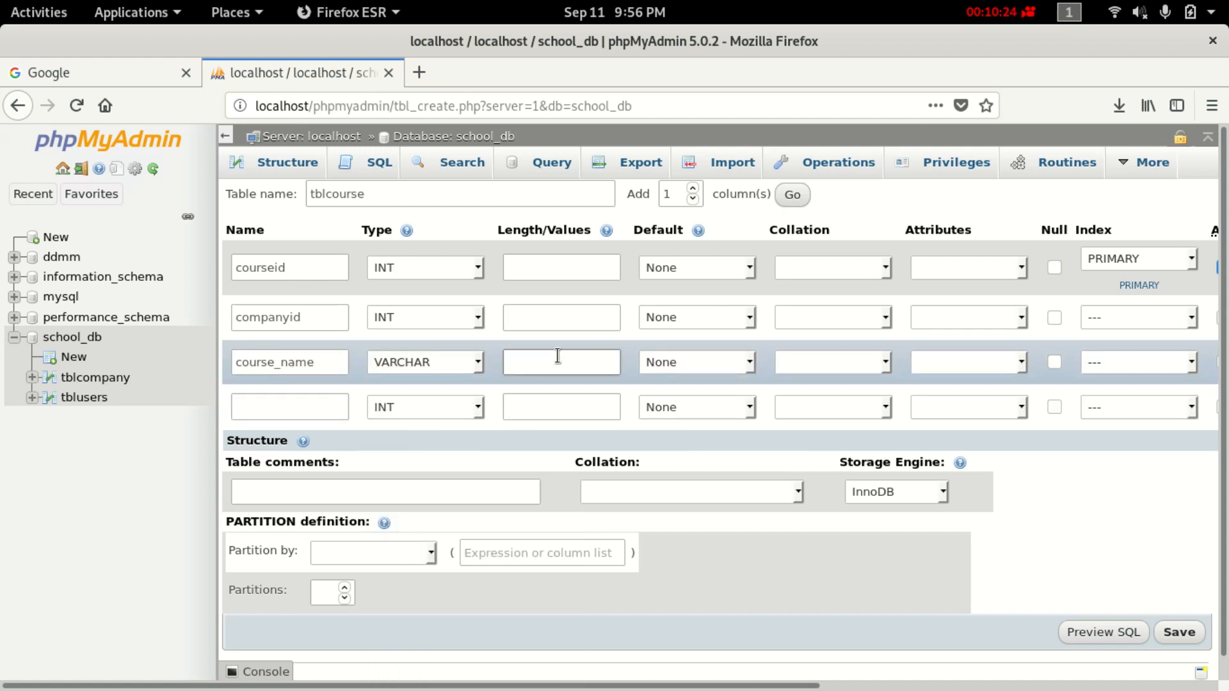
type("100")
Add date_create as the fourth column with type TIMESTAMP.
left_click(284, 401)
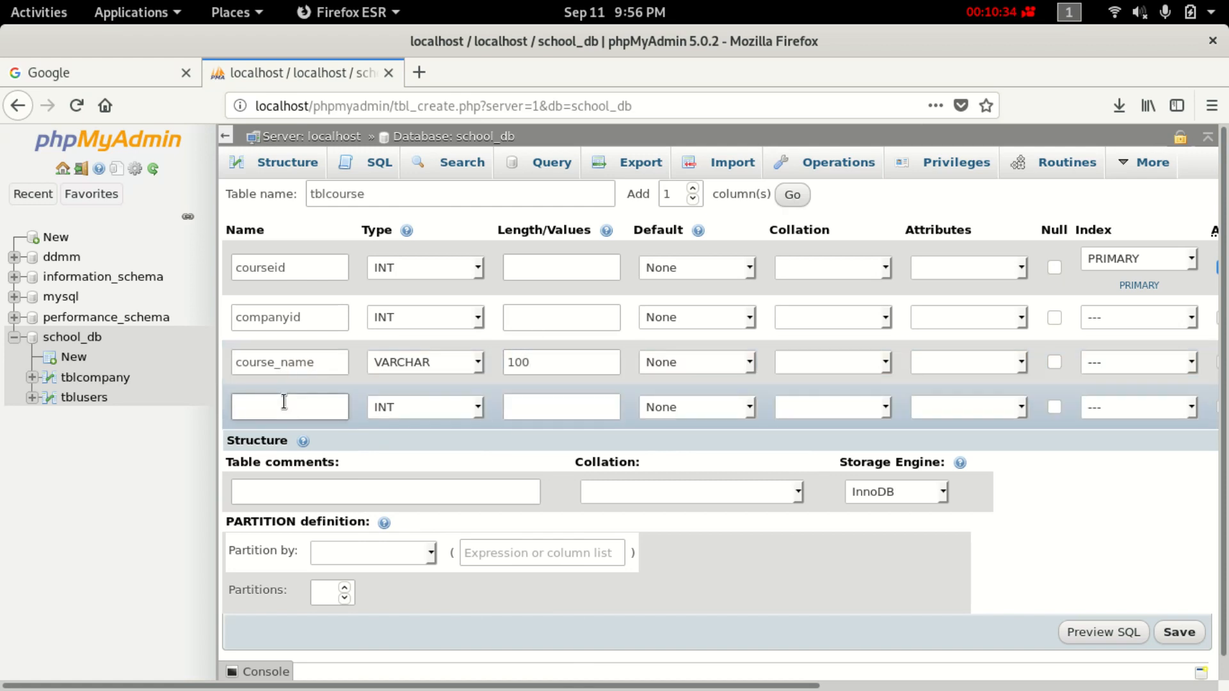
type("da")
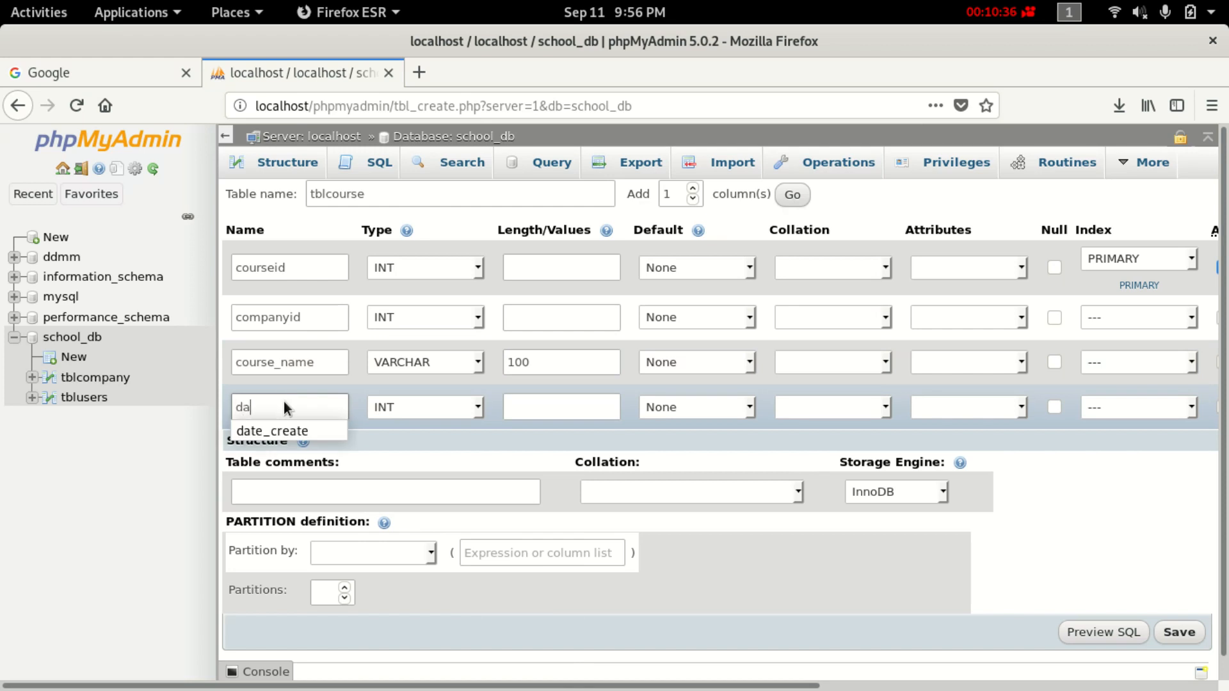
type("te")
left_click(291, 430)
left_click(425, 410)
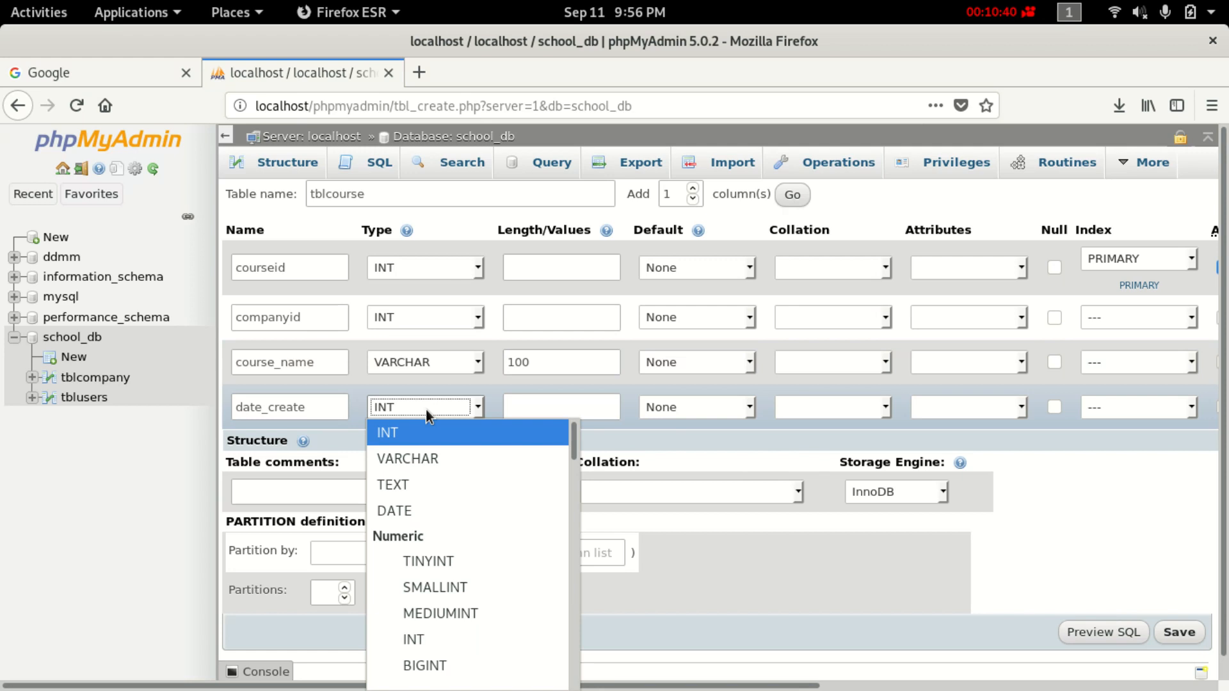
scroll(448, 576, "down", 2)
scroll(464, 611, "down", 1)
scroll(439, 612, "up", 3)
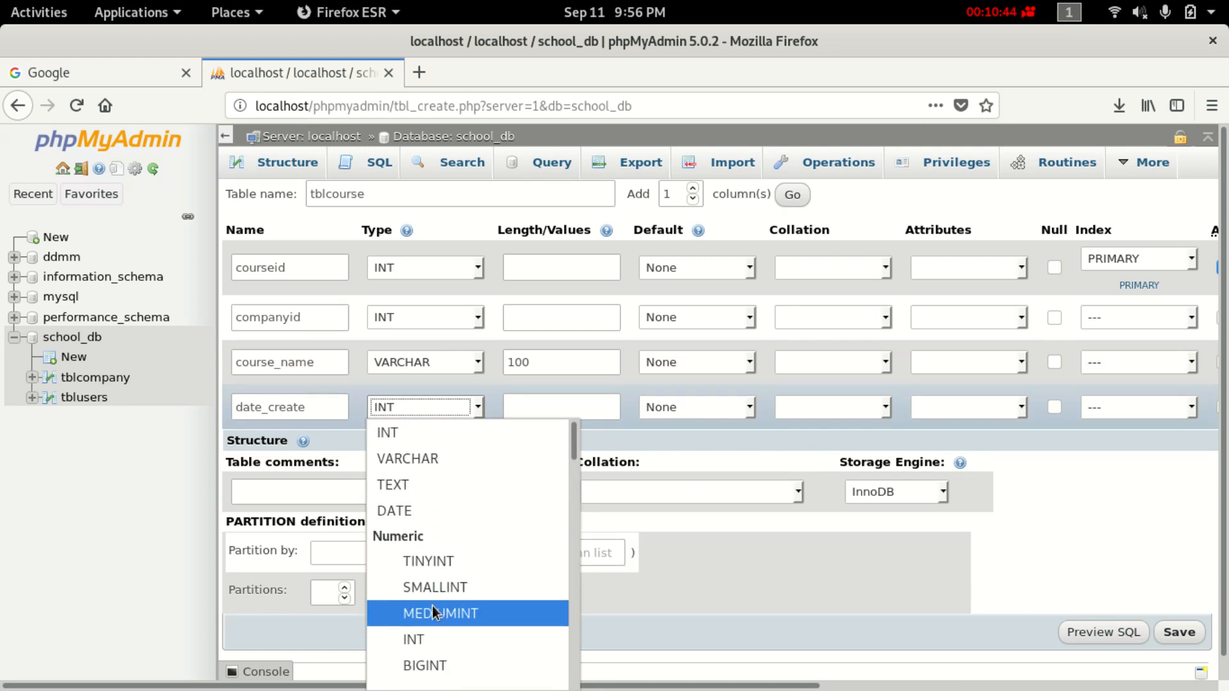
scroll(443, 557, "down", 5)
scroll(443, 579, "down", 1)
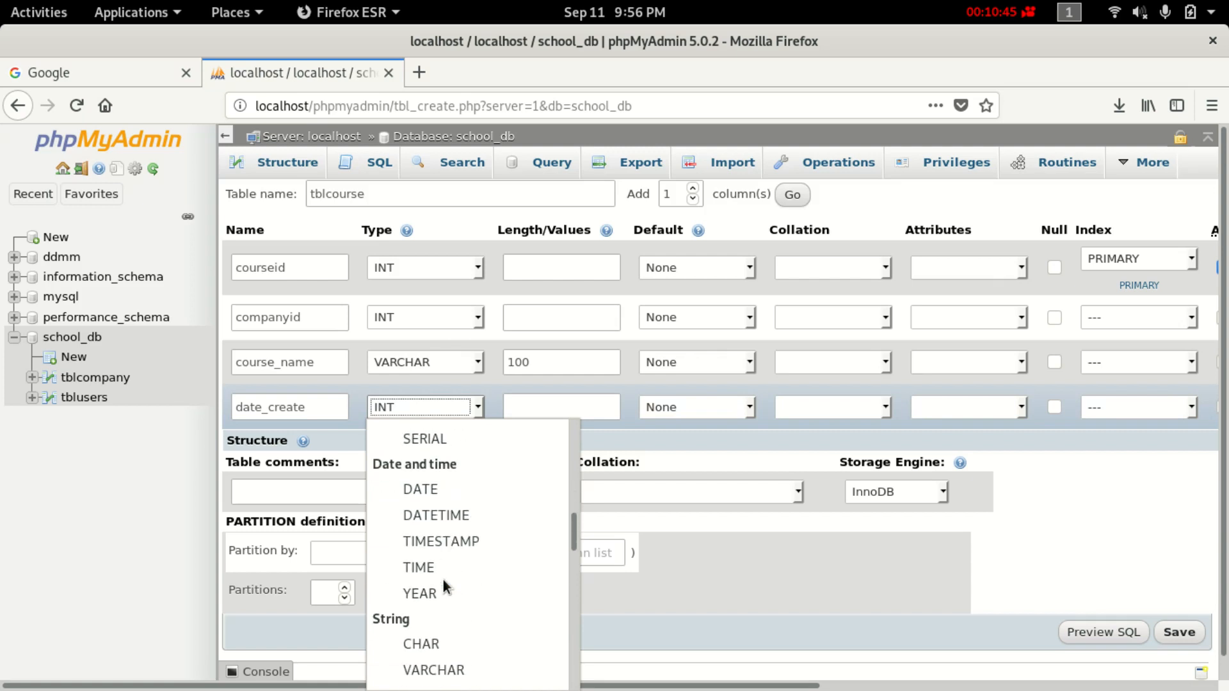
left_click(455, 543)
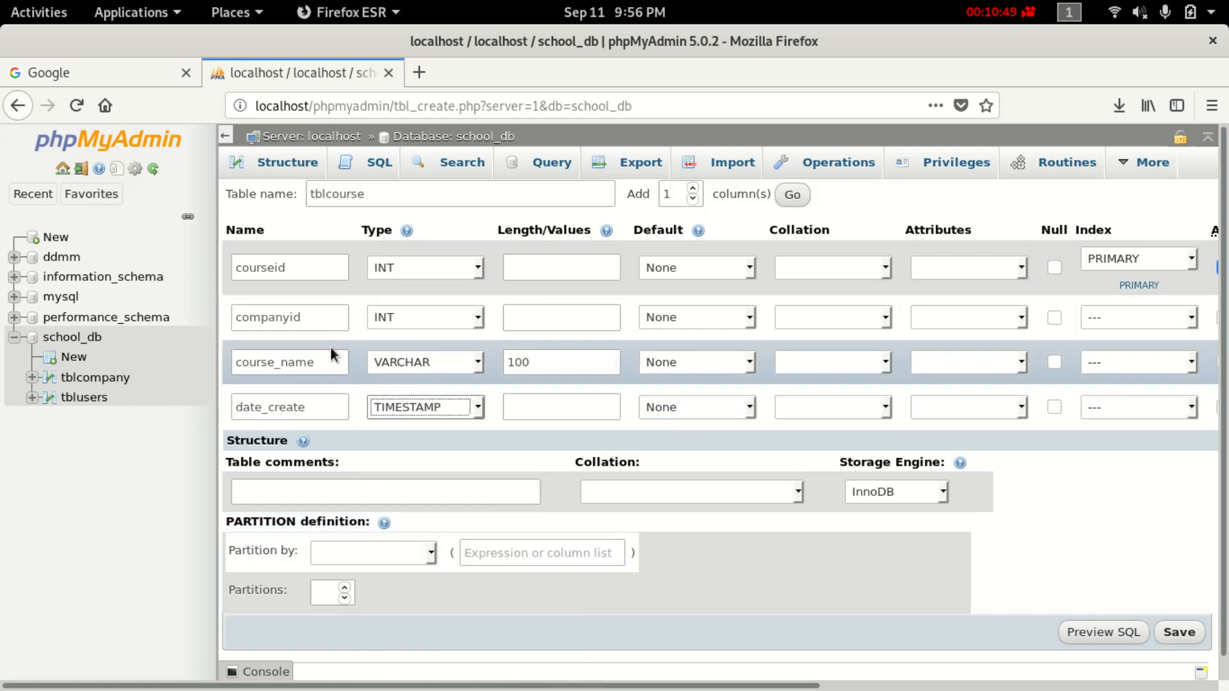
Copy the companyid column name for later reuse.
left_click_drag(310, 317, 213, 309)
right_click(304, 313)
left_click(341, 375)
scroll(444, 639, "down", 1)
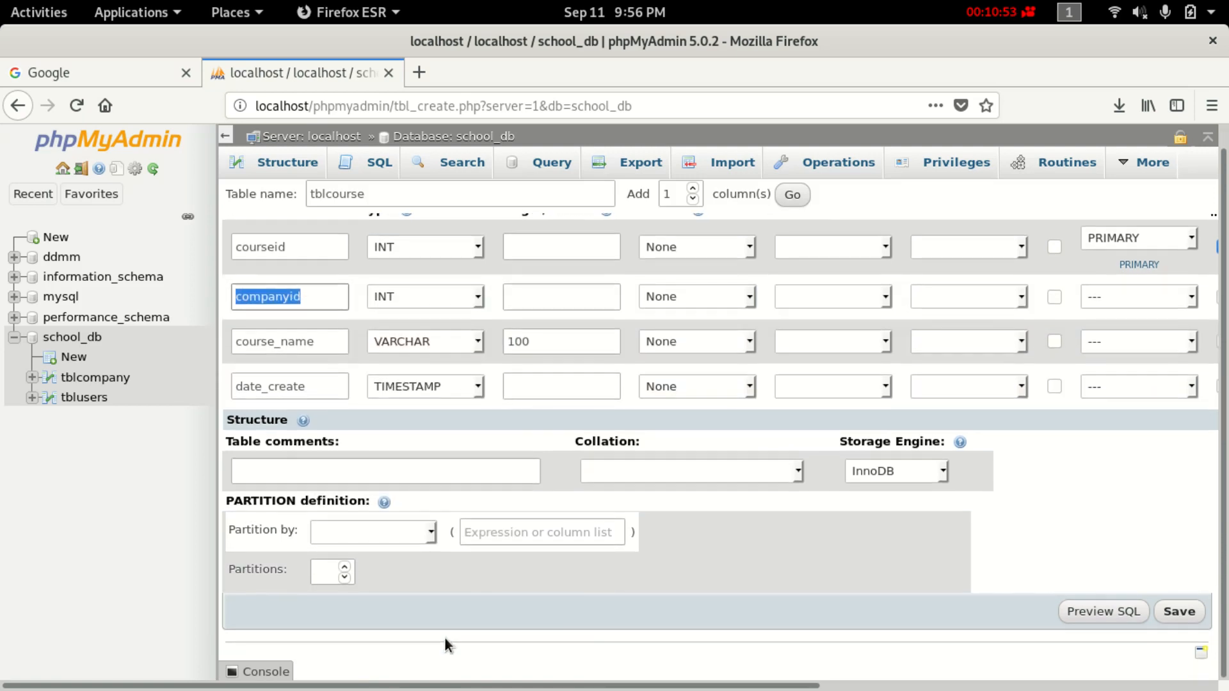
Save the tblcourse table, then show tblcompany's column structure.
left_click(1179, 611)
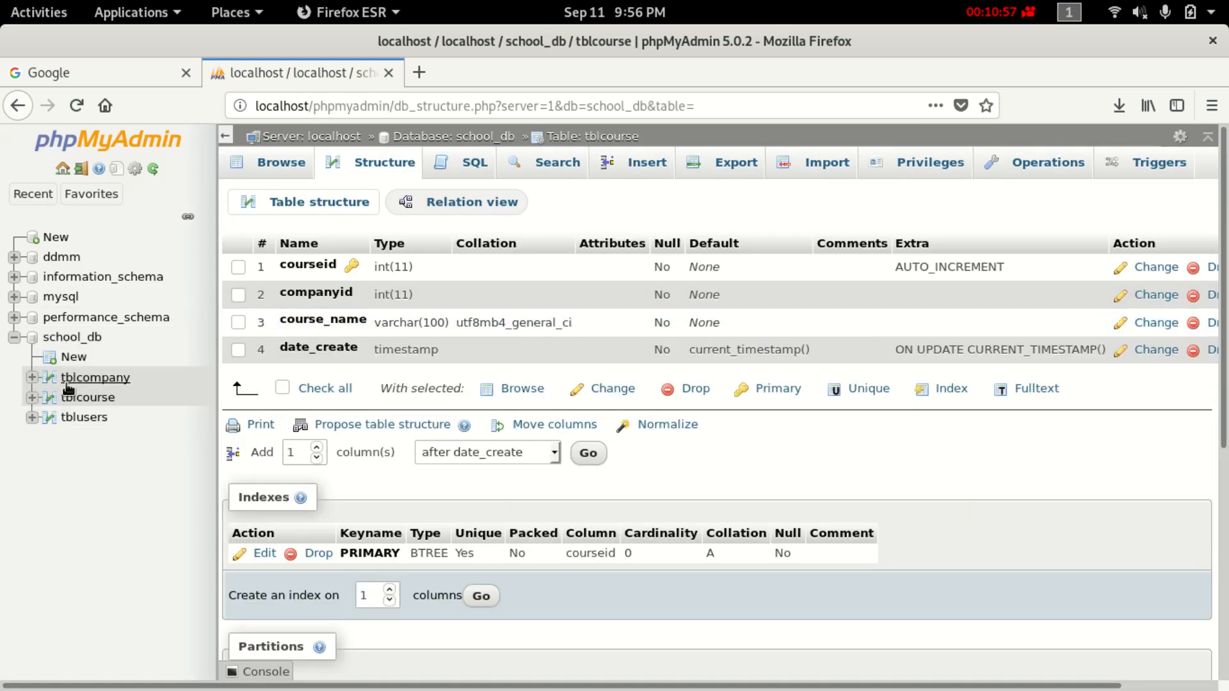
left_click(113, 379)
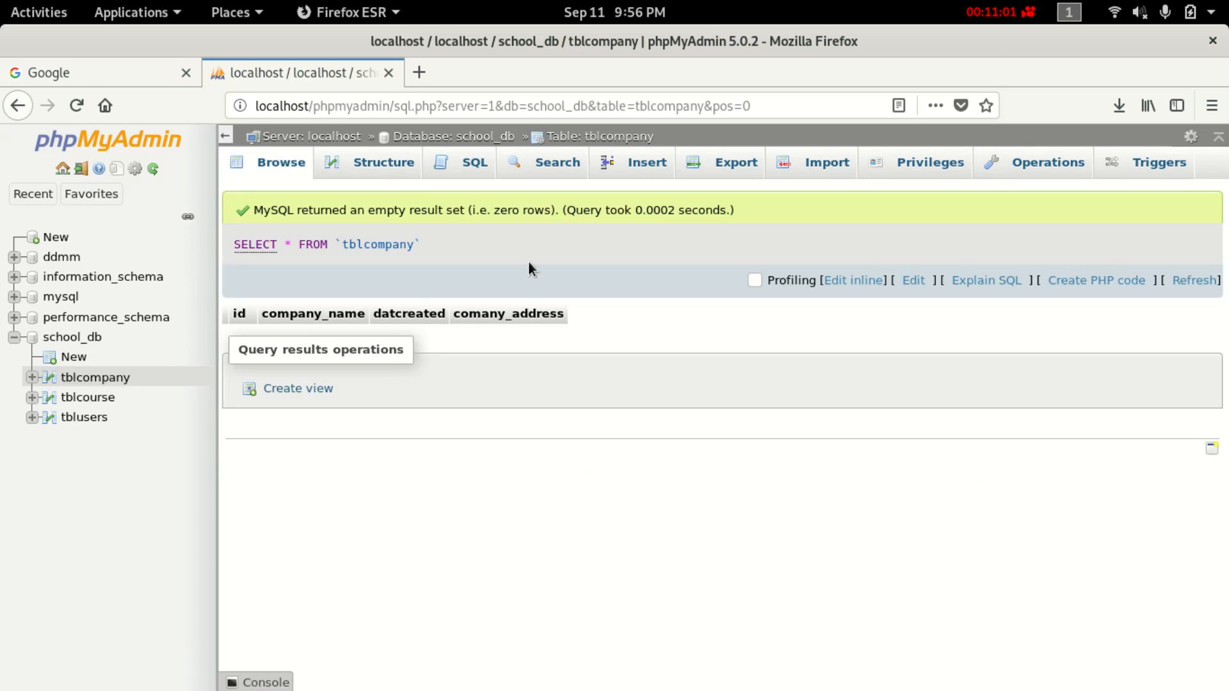
left_click(386, 165)
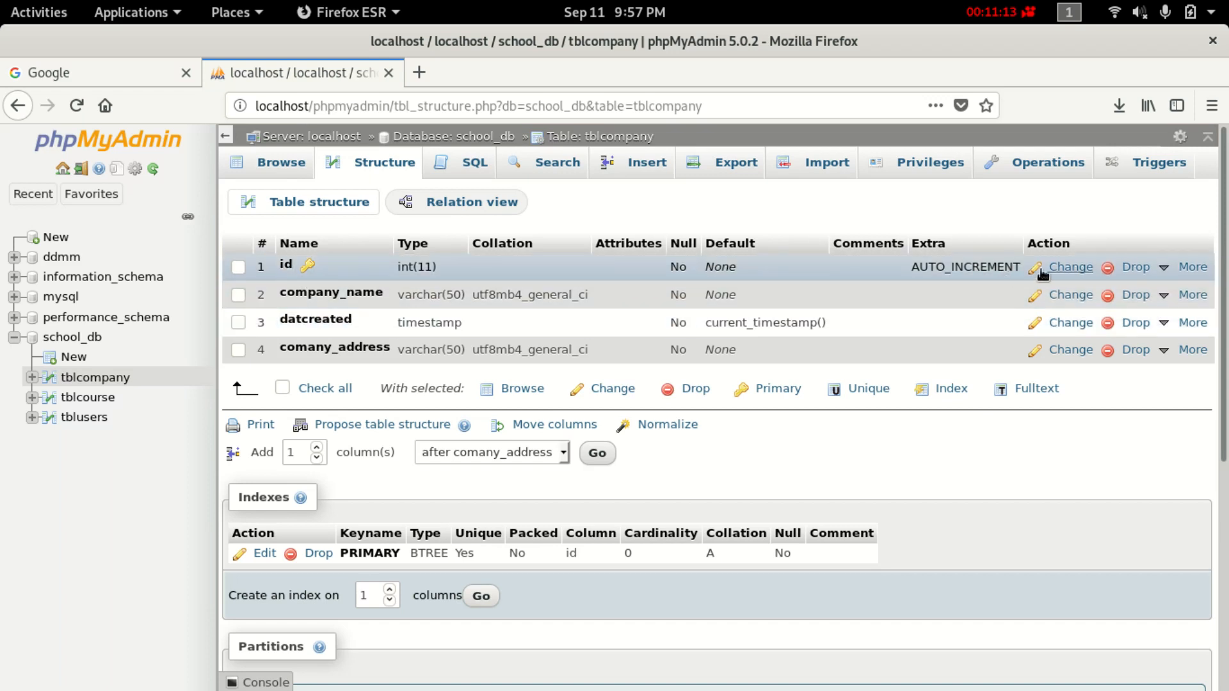
Change tblcompany's id column name to companyid and save, then switch to tblcourse.
left_click(1070, 268)
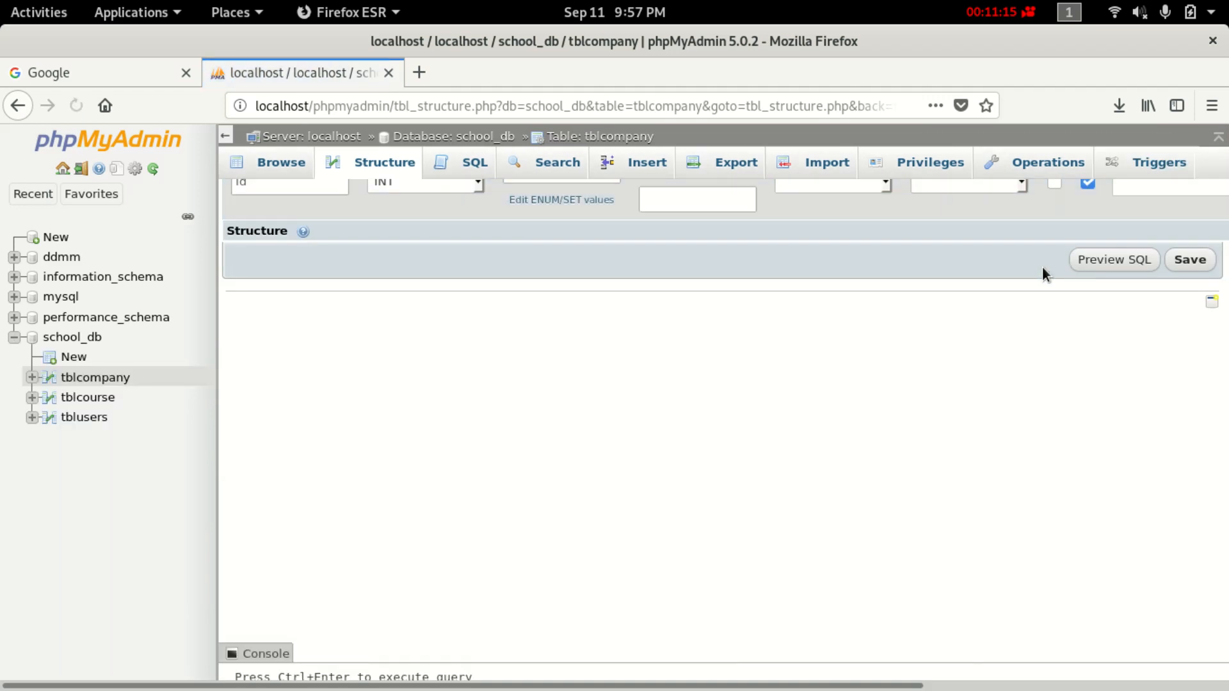
left_click(286, 221)
left_click_drag(271, 218, 44, 206)
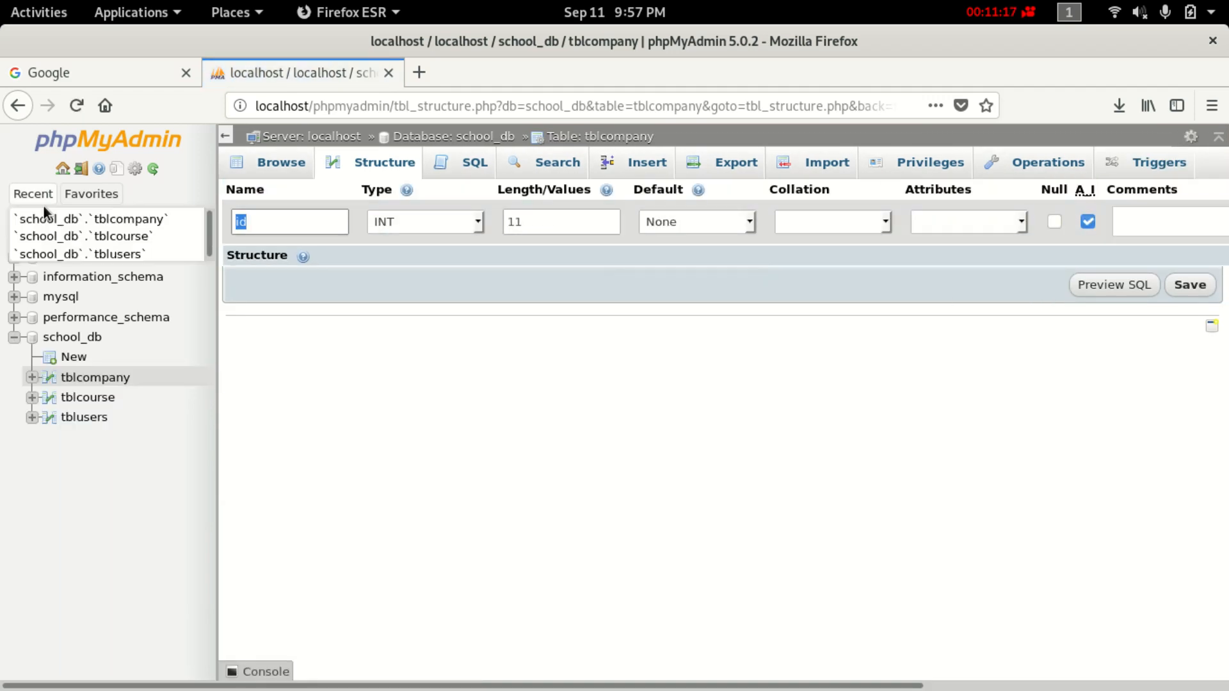
key("BackSpace")
type("companyid")
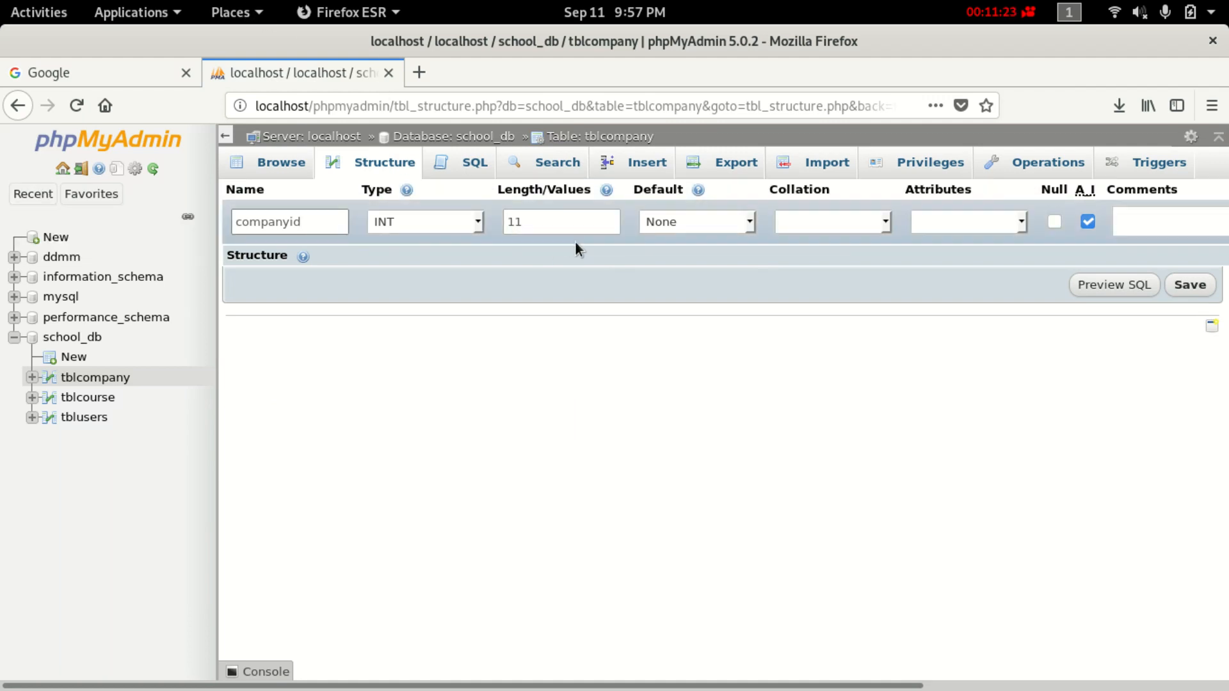
left_click(1178, 286)
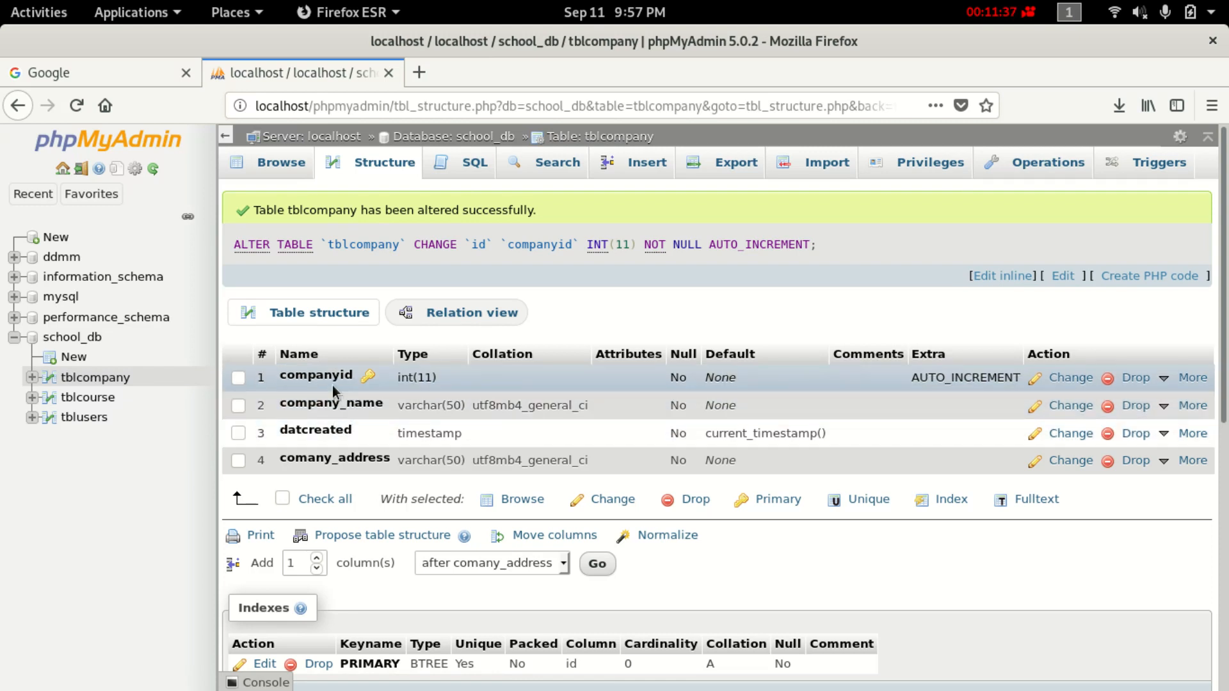
left_click(75, 403)
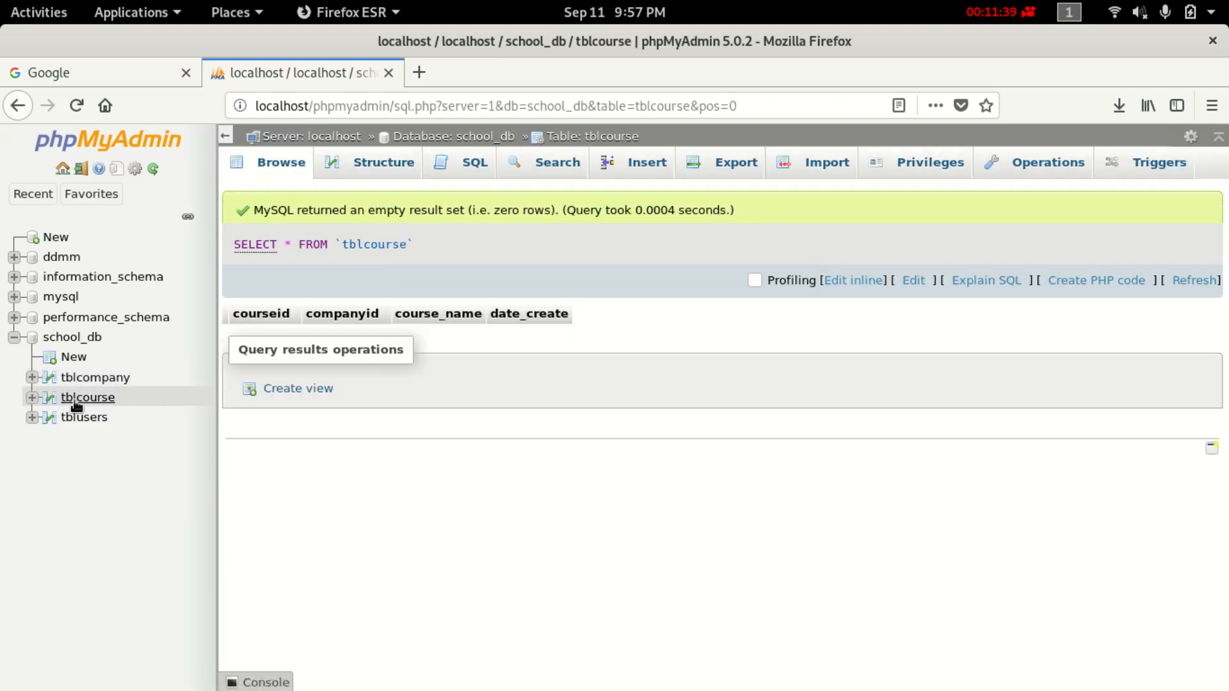
Show tblcourse's structure and copy the courseid column name.
left_click(382, 163)
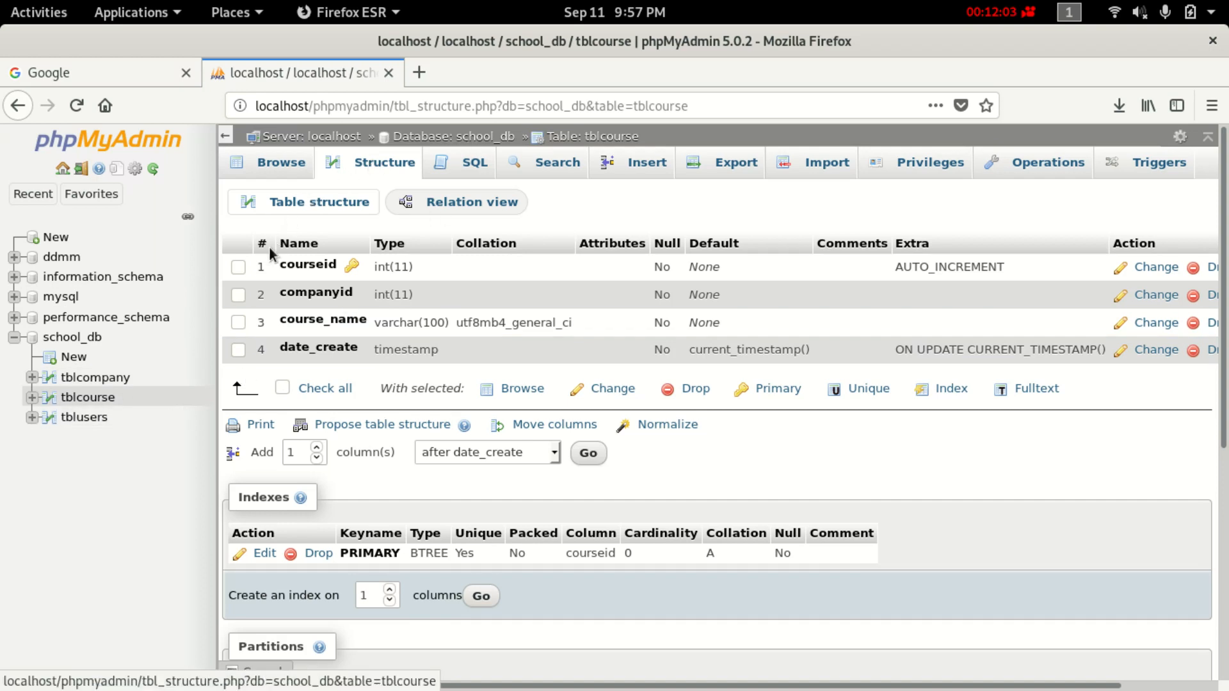
left_click(113, 400)
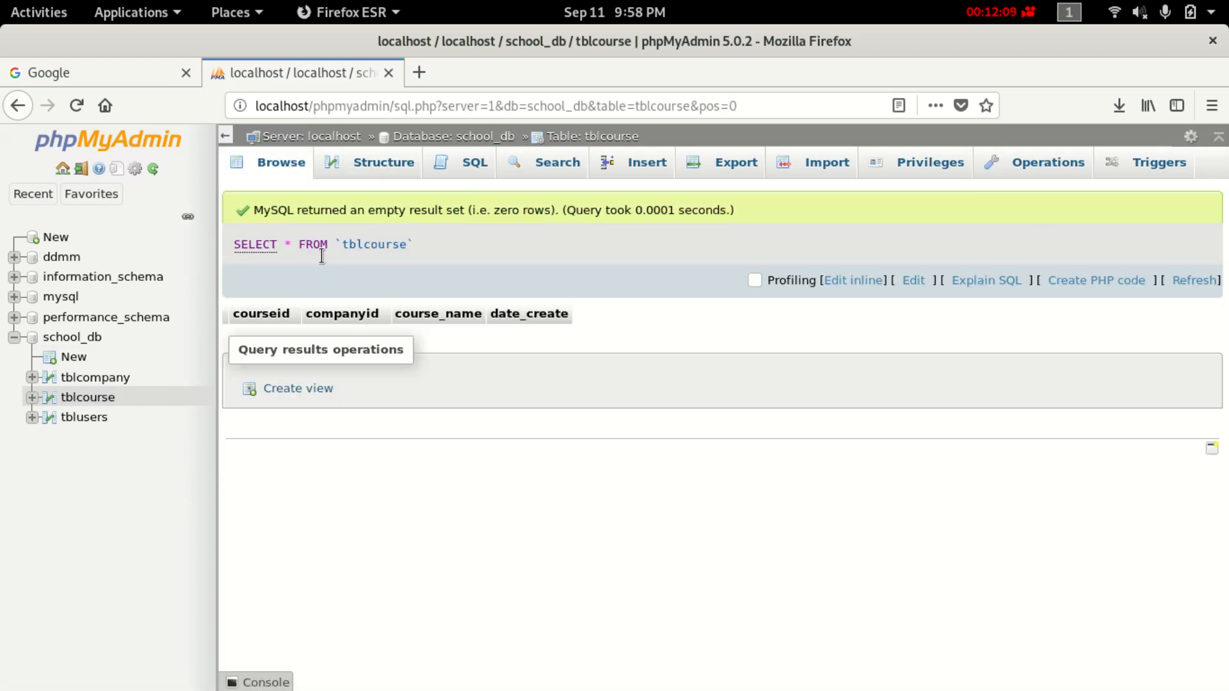
left_click(362, 174)
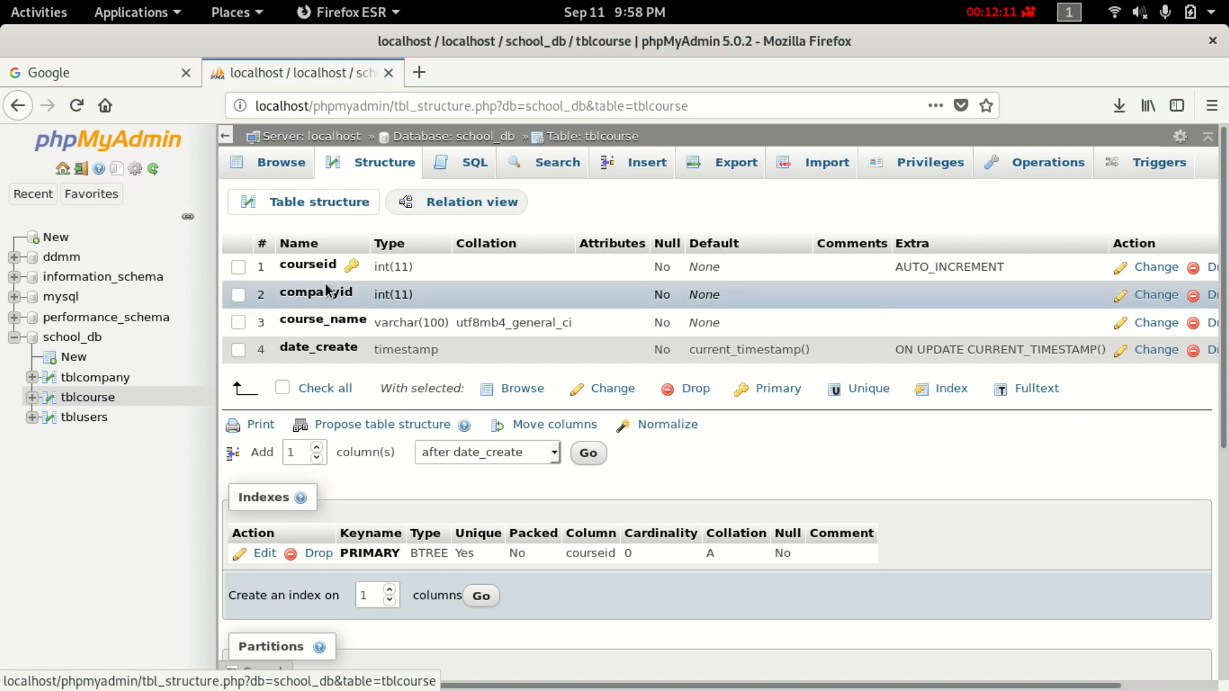
left_click(318, 268)
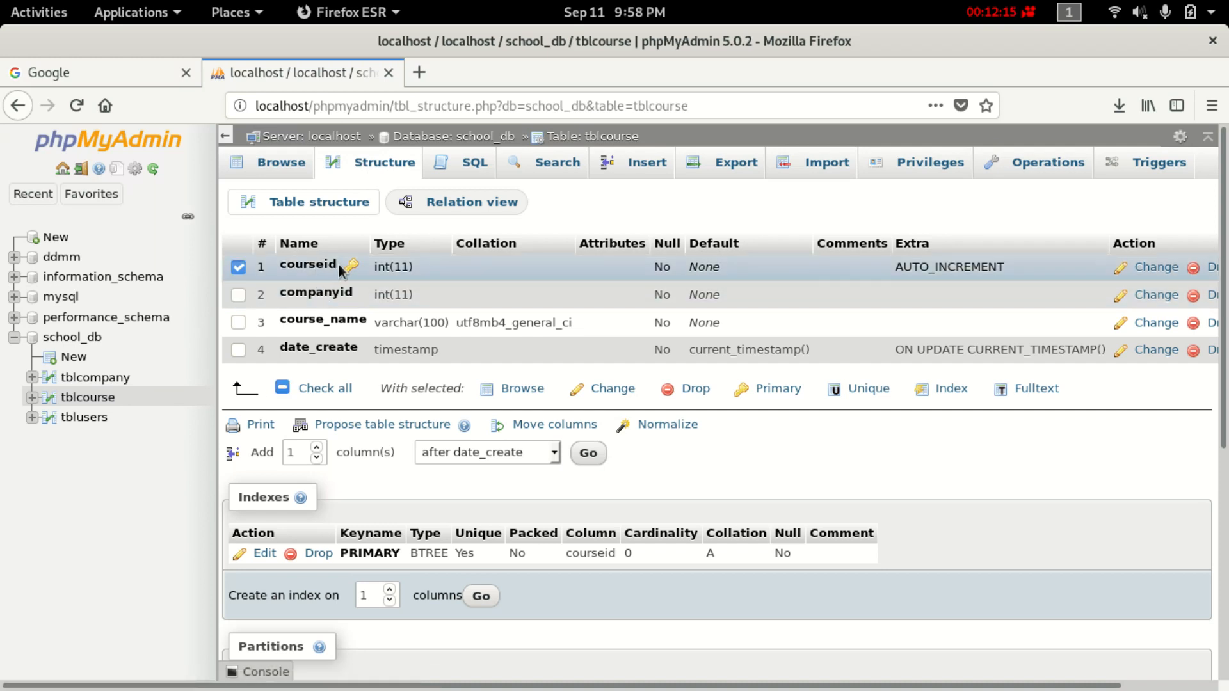
right_click(281, 263)
left_click(337, 278)
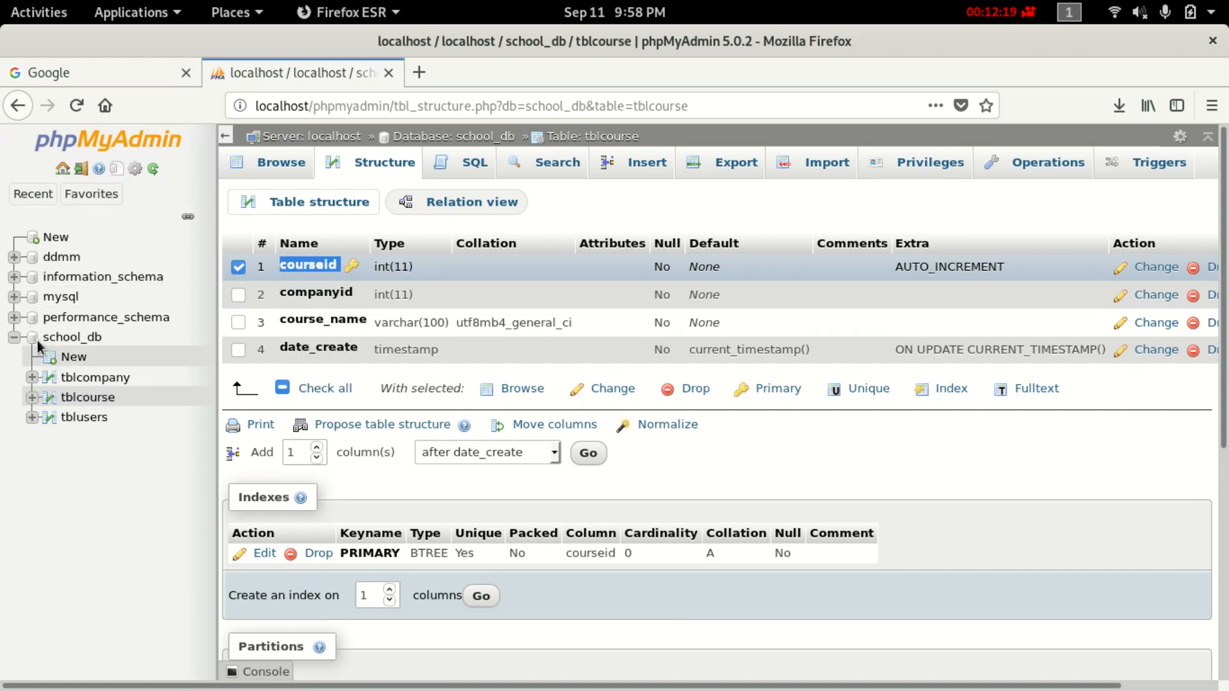
Start a new school_db table named tblmodules.
left_click(72, 357)
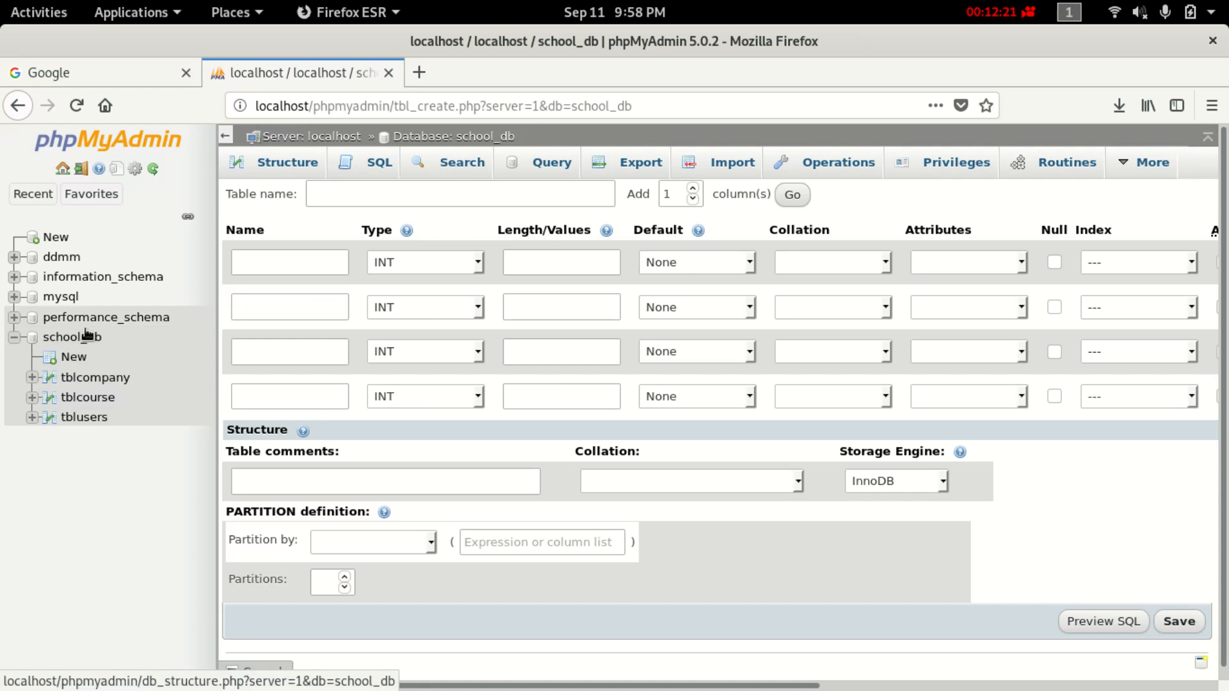
left_click(353, 195)
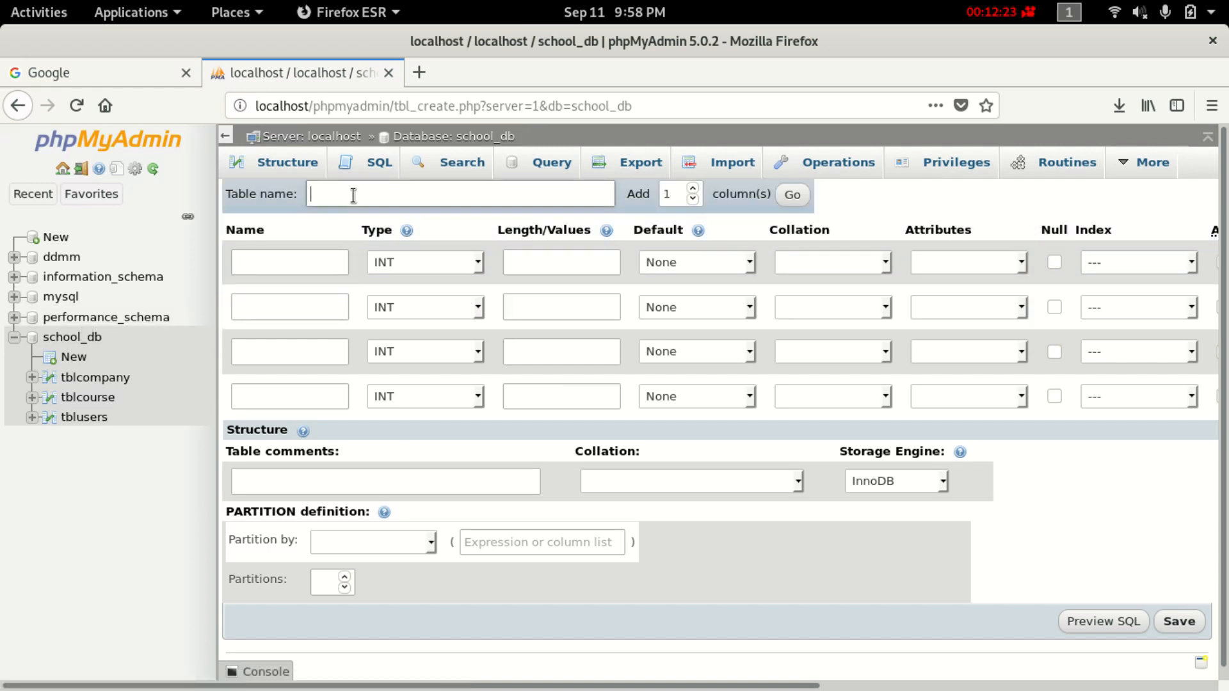
type("tblmodules")
Name the first column moduleid and make it the auto-increment primary key.
left_click(331, 262)
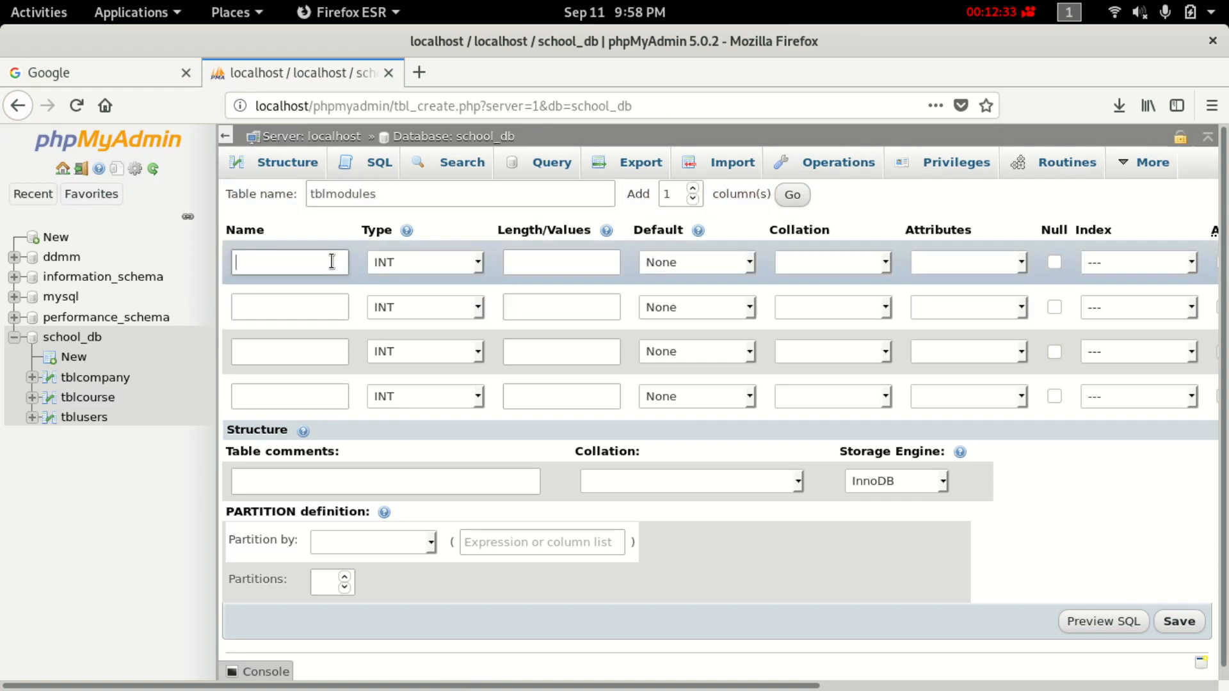
type("moduleid")
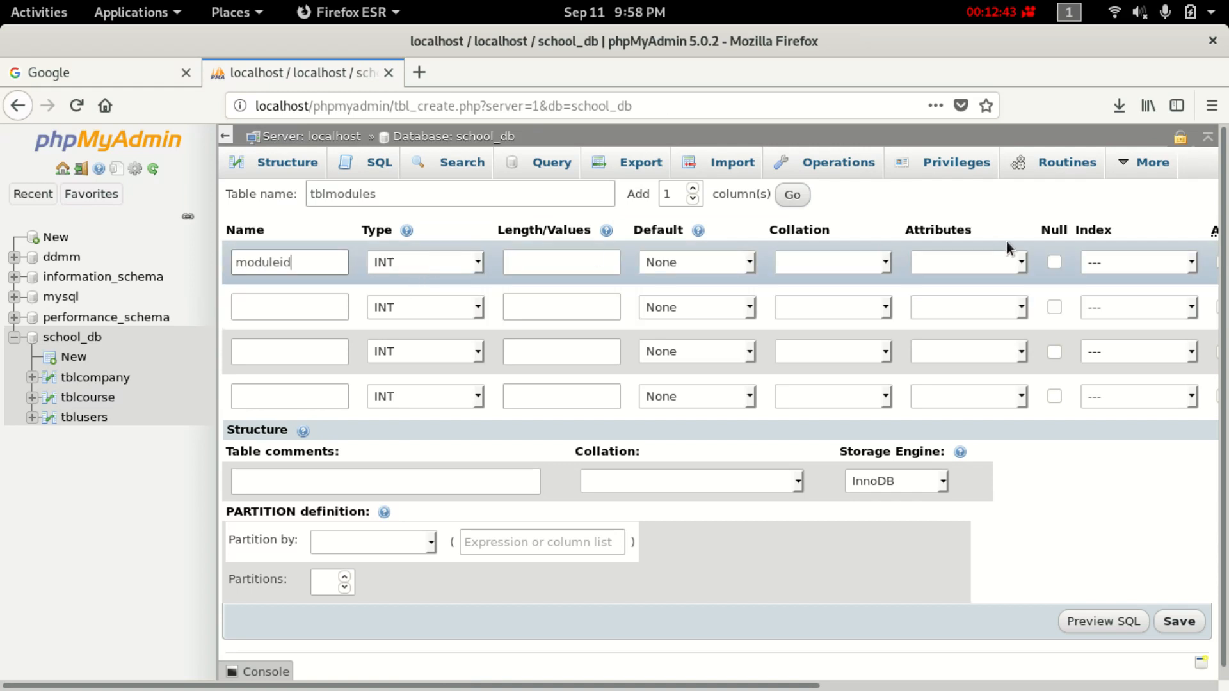
scroll(634, 685, "right", 3)
left_click_drag(634, 686, 1185, 605)
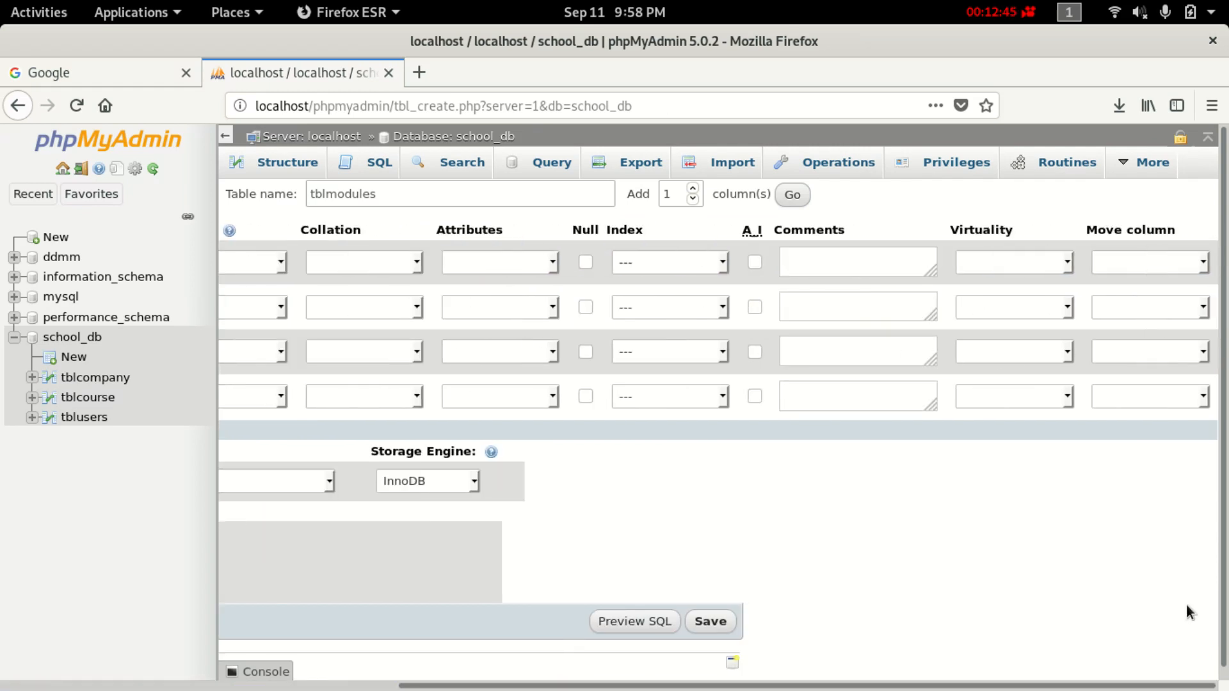
left_click(756, 263)
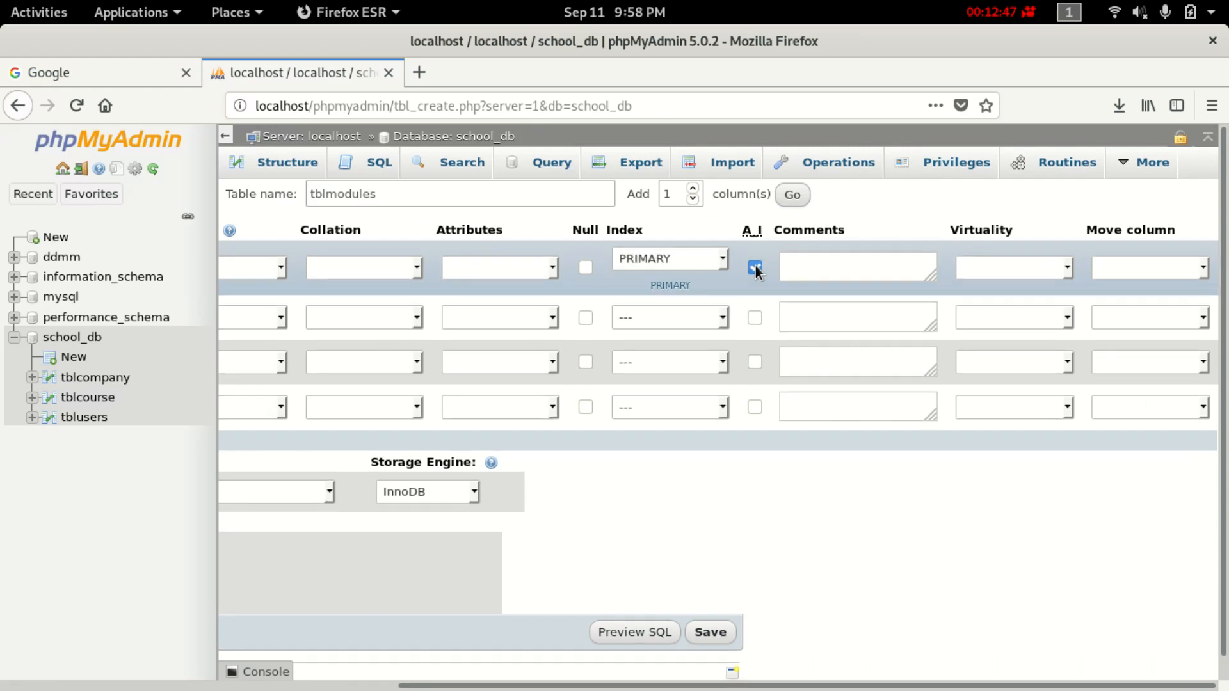
left_click_drag(395, 685, 103, 645)
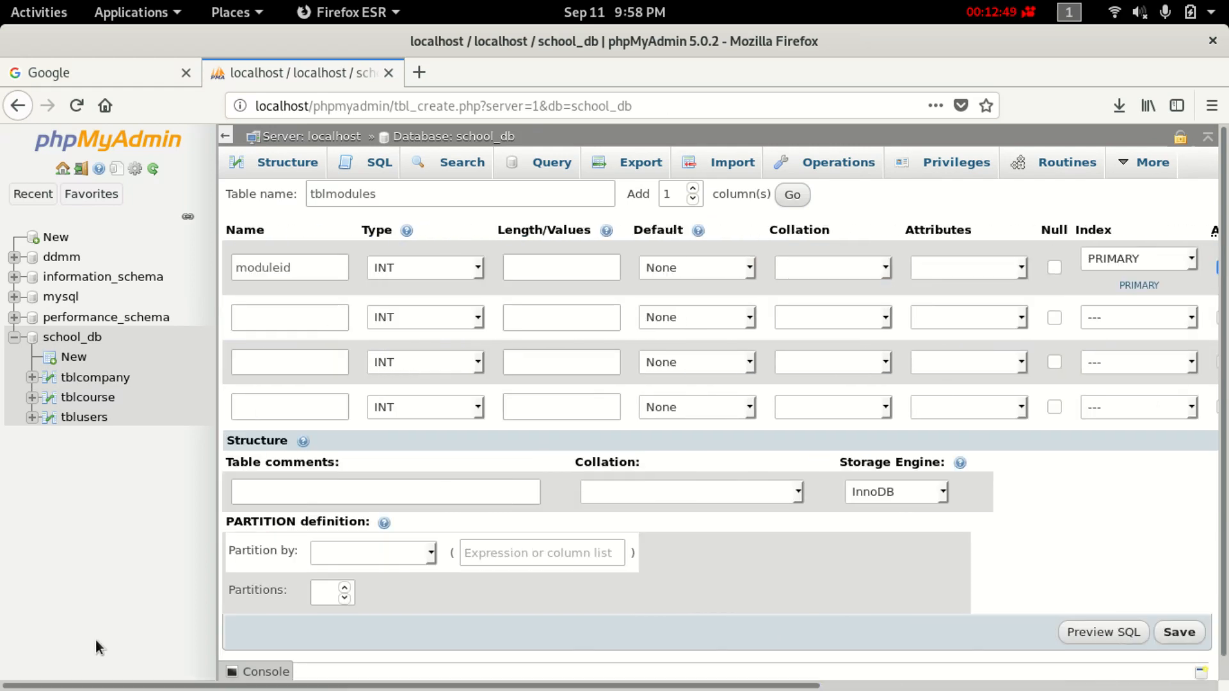
Paste courseid as the second column name with length 11.
left_click(253, 317)
right_click(255, 313)
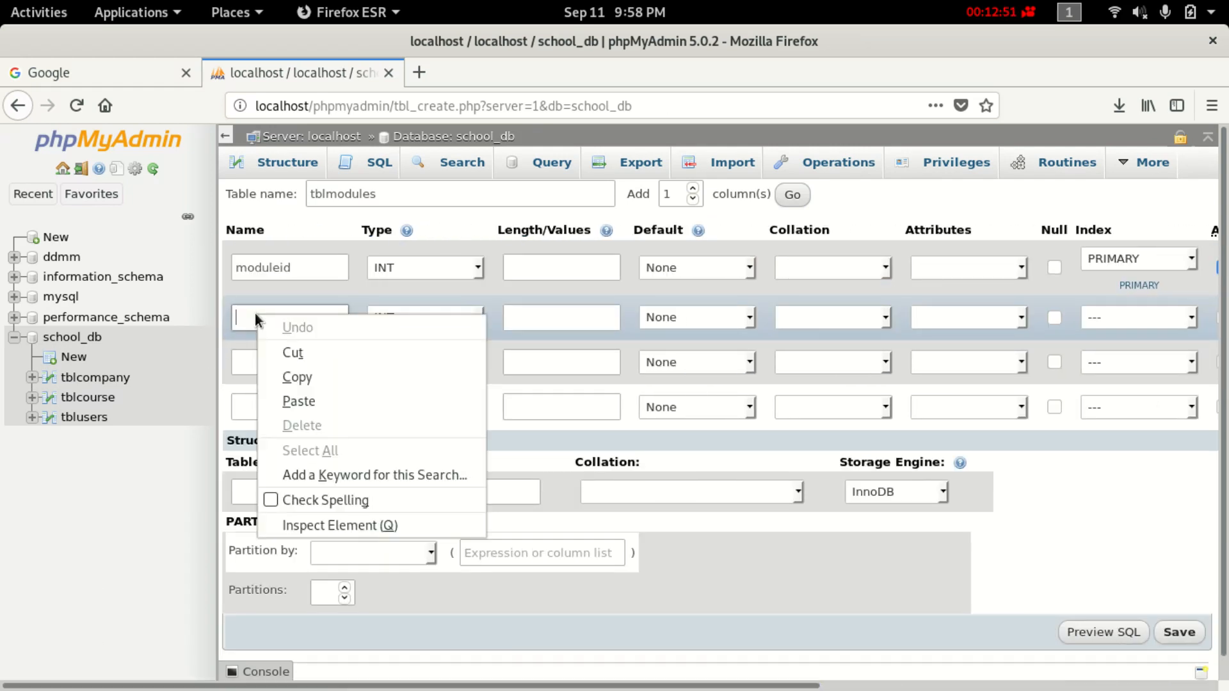
left_click(297, 400)
left_click(540, 316)
type("11")
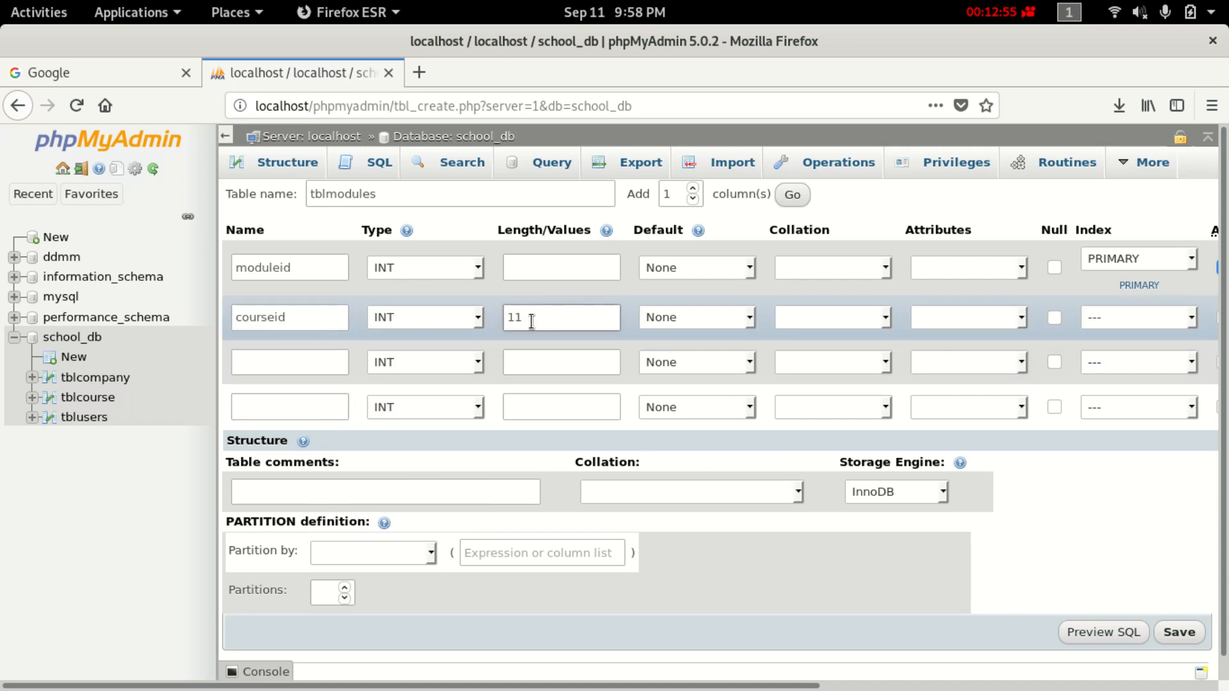
Add modulename as a VARCHAR column with length 50.
left_click(279, 360)
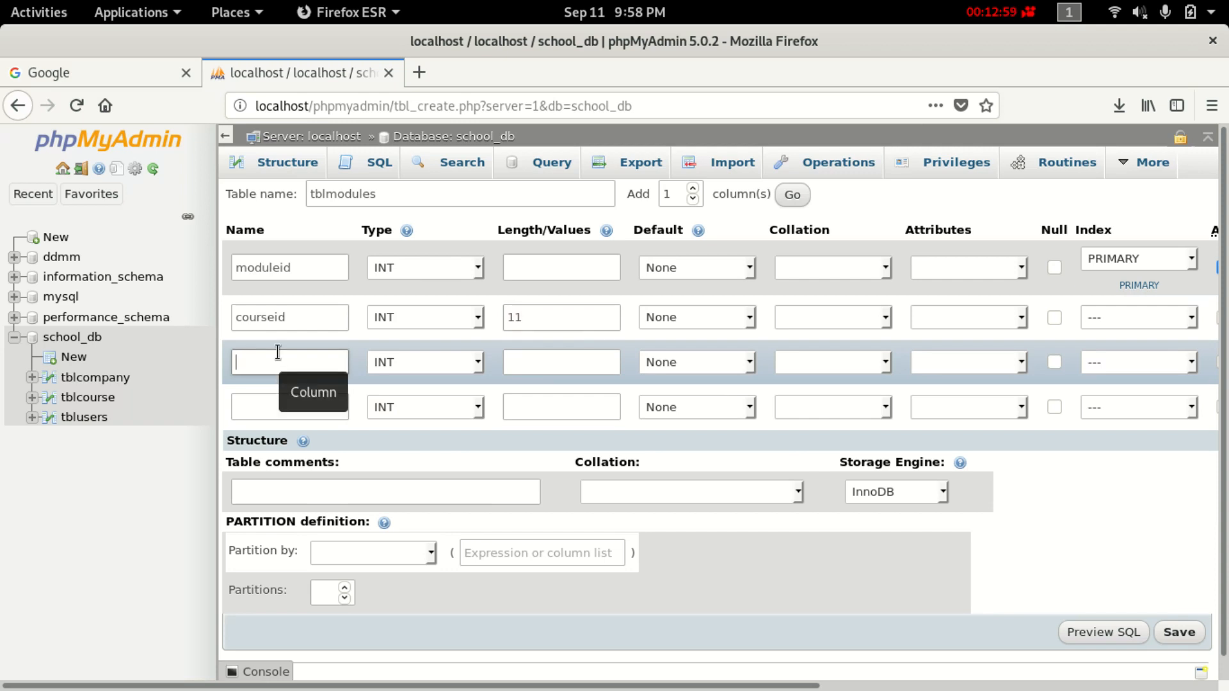
type("modu")
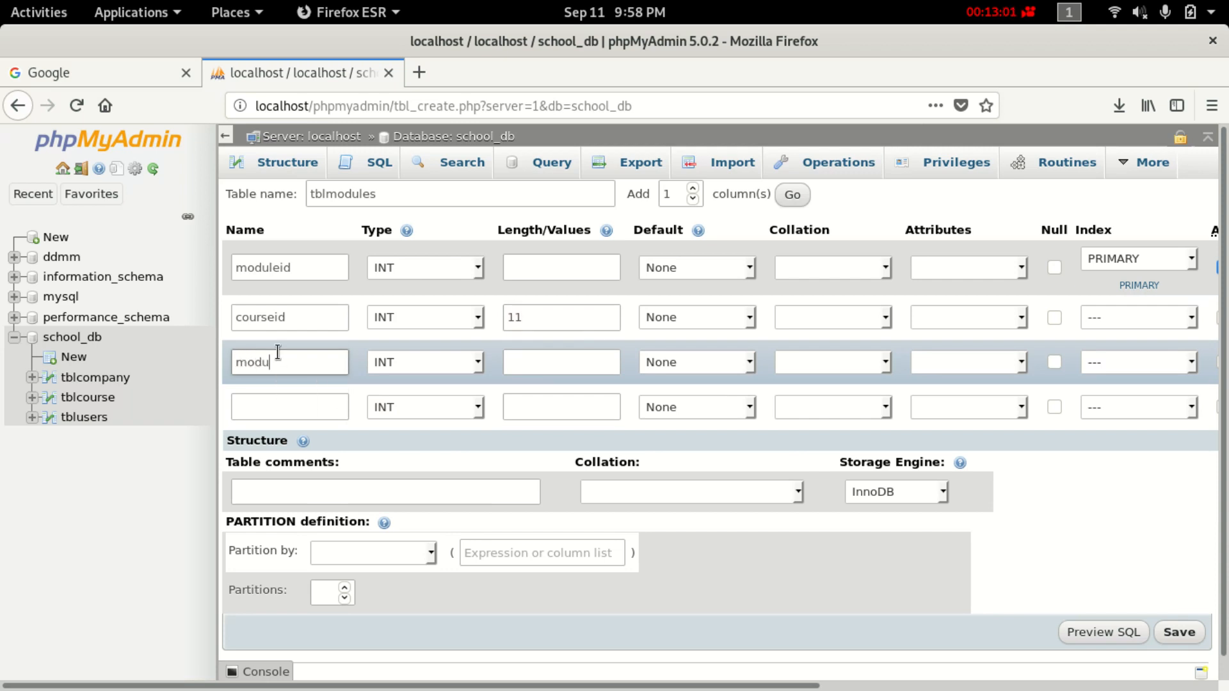
key("BackSpace")
key("BackSpace")
key("BackSpace")
key("BackSpace")
type("Modu")
key("BackSpace")
key("BackSpace")
key("BackSpace")
type("modulename")
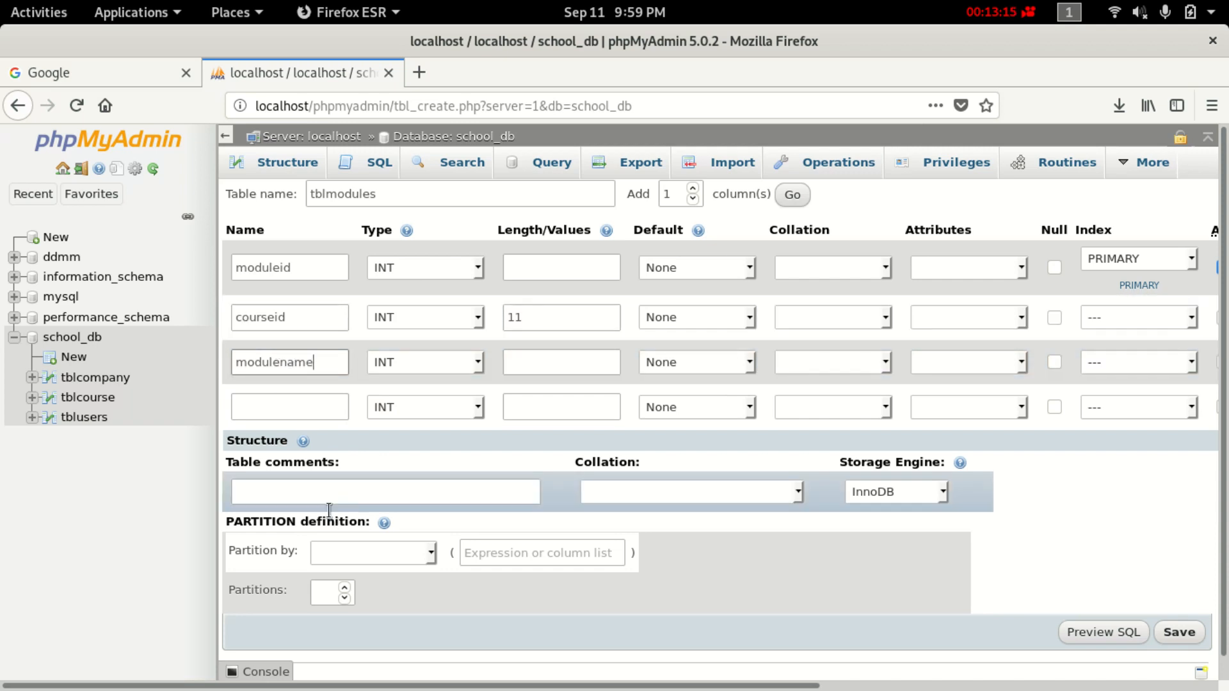
left_click(431, 366)
left_click(432, 415)
left_click(514, 358)
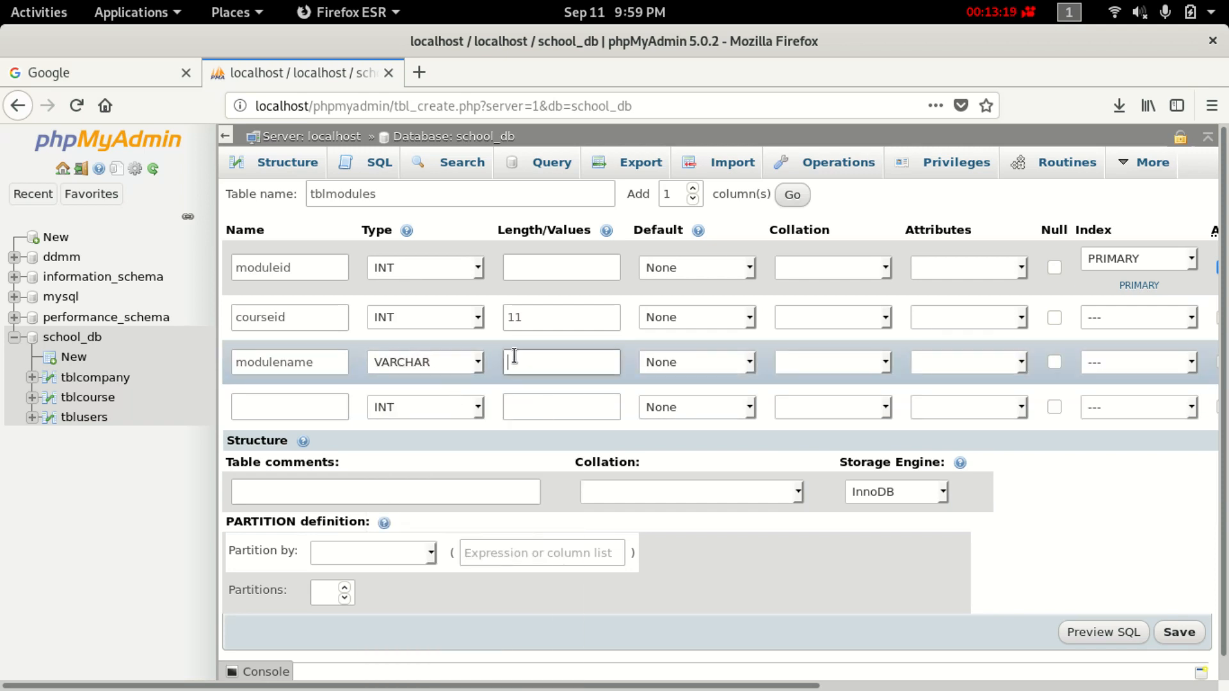
type("50")
Add date_create as a TIMESTAMP column.
left_click(289, 408)
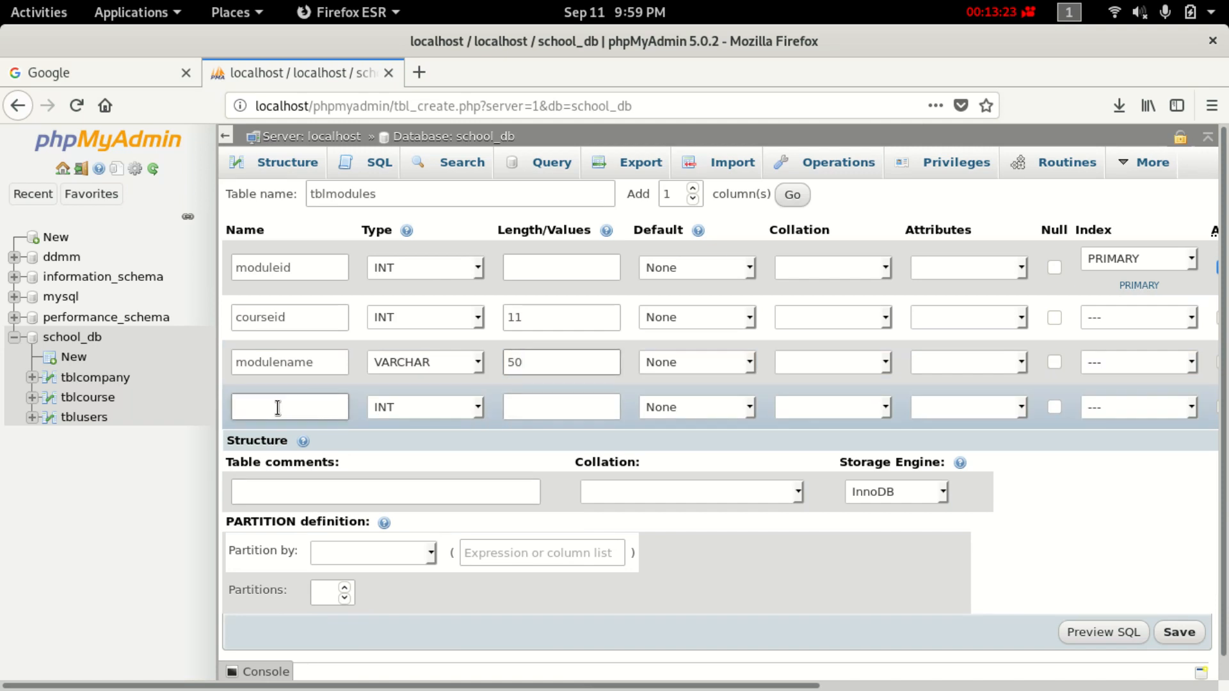
type("da")
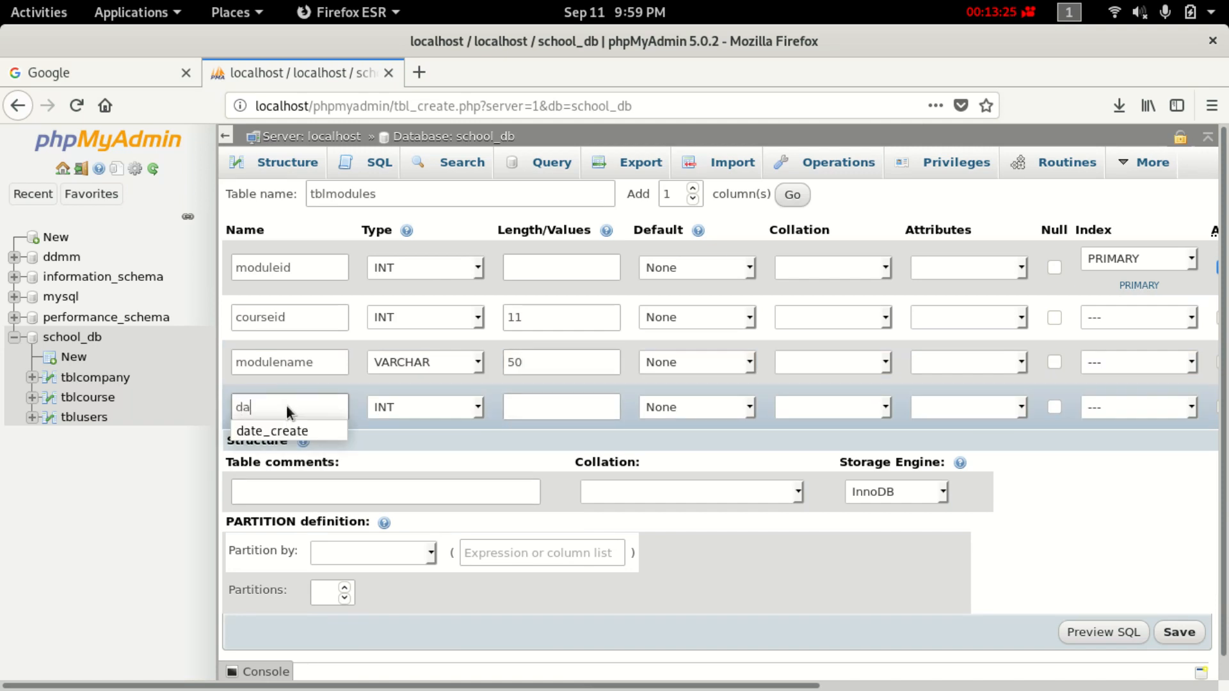
type("te")
left_click(331, 431)
left_click(478, 405)
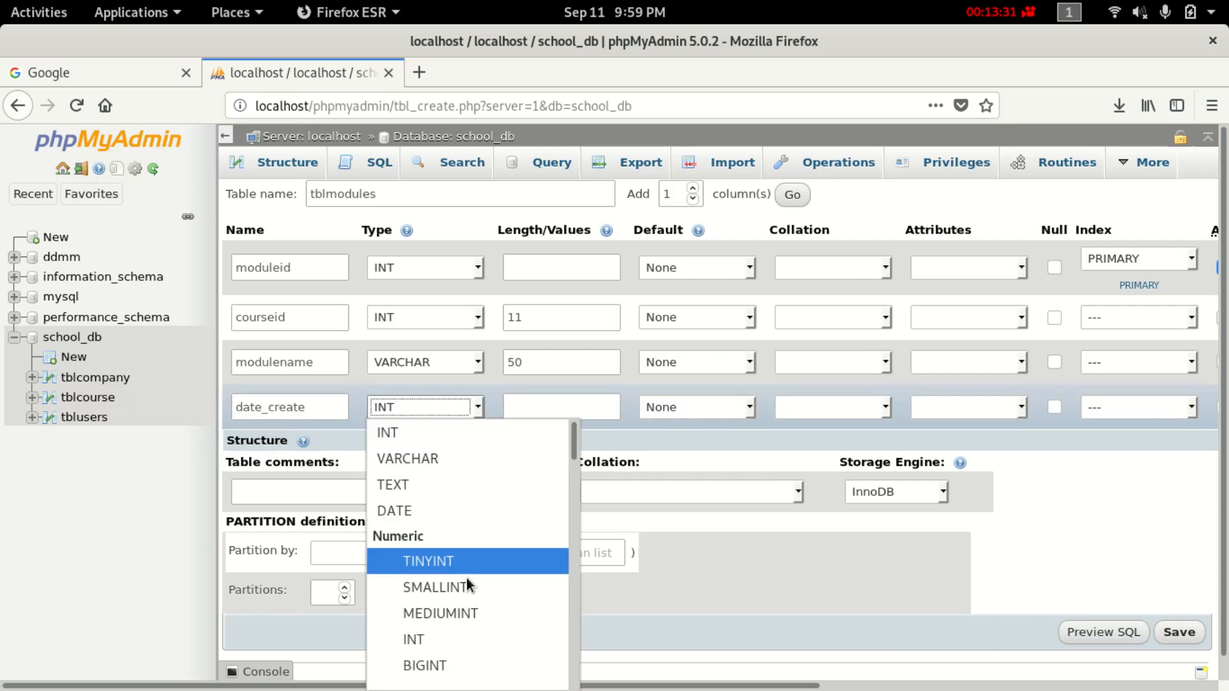
scroll(466, 569, "down", 5)
scroll(466, 570, "down", 4)
left_click(465, 490)
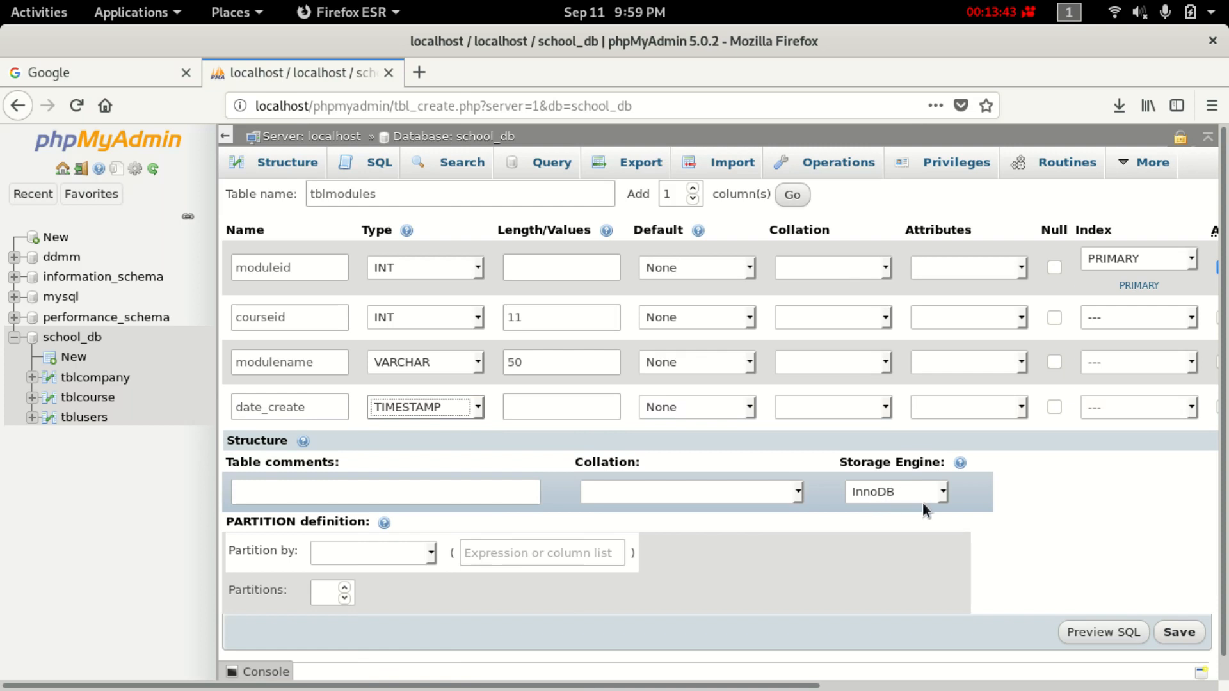
Keep InnoDB as the storage engine and save tblmodules.
scroll(640, 493, "down", 1)
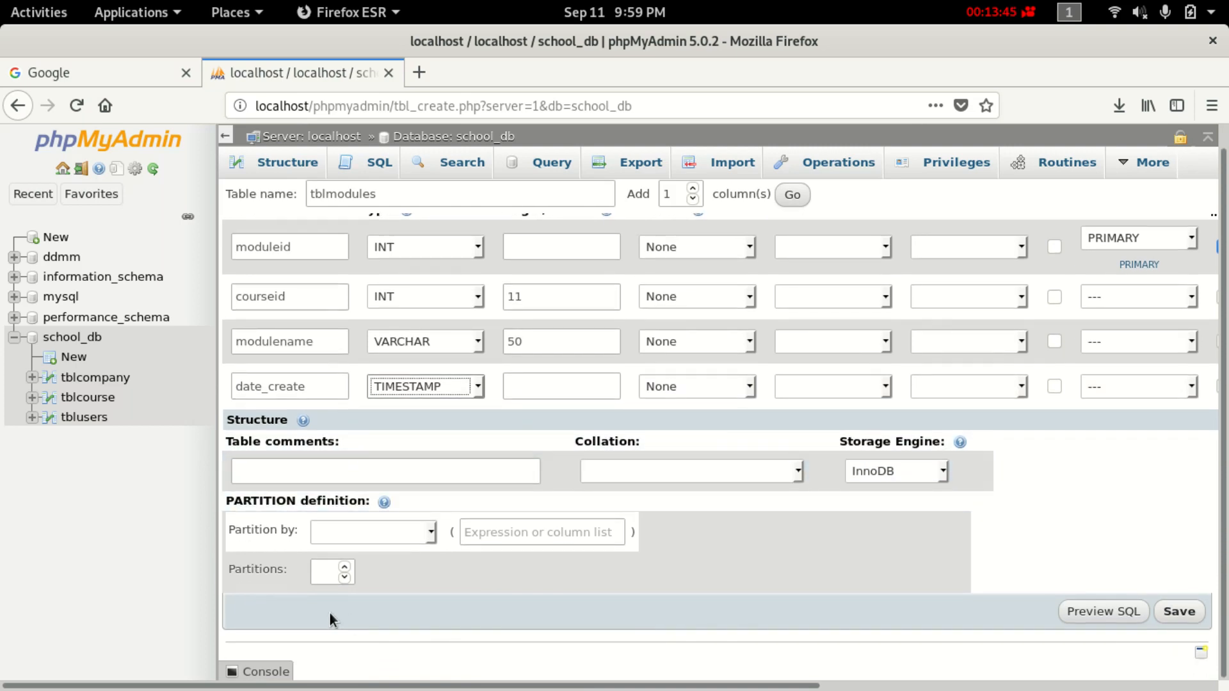
left_click(942, 471)
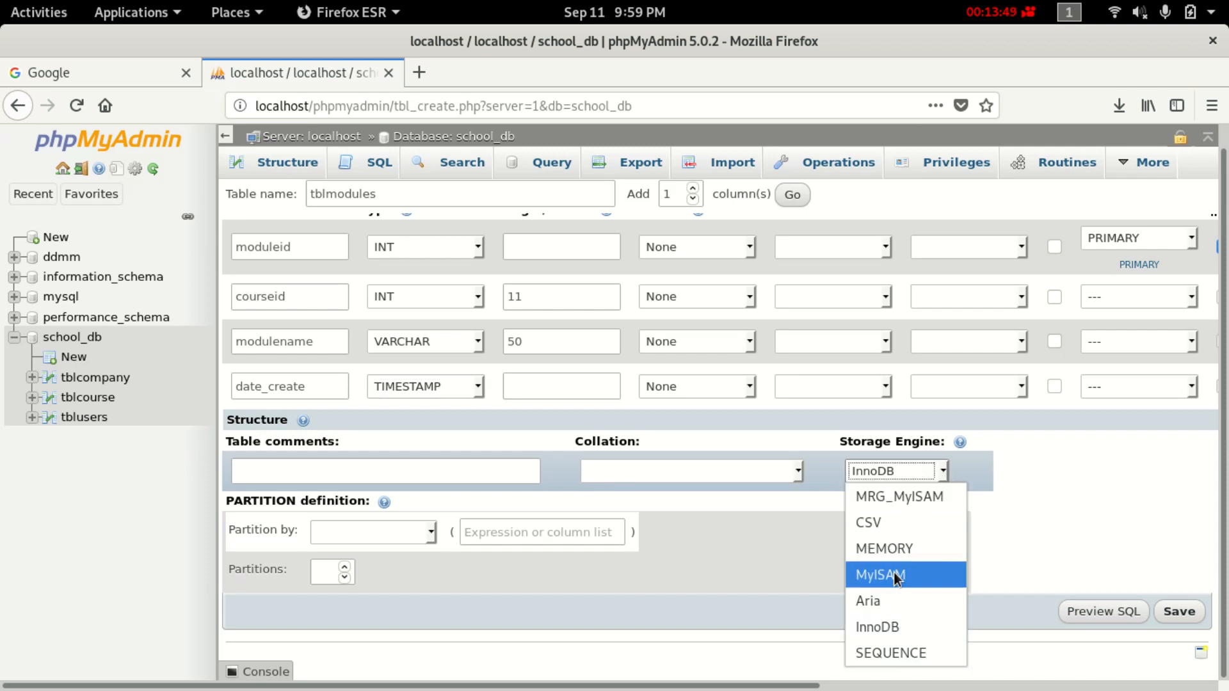
left_click(893, 624)
left_click(1177, 611)
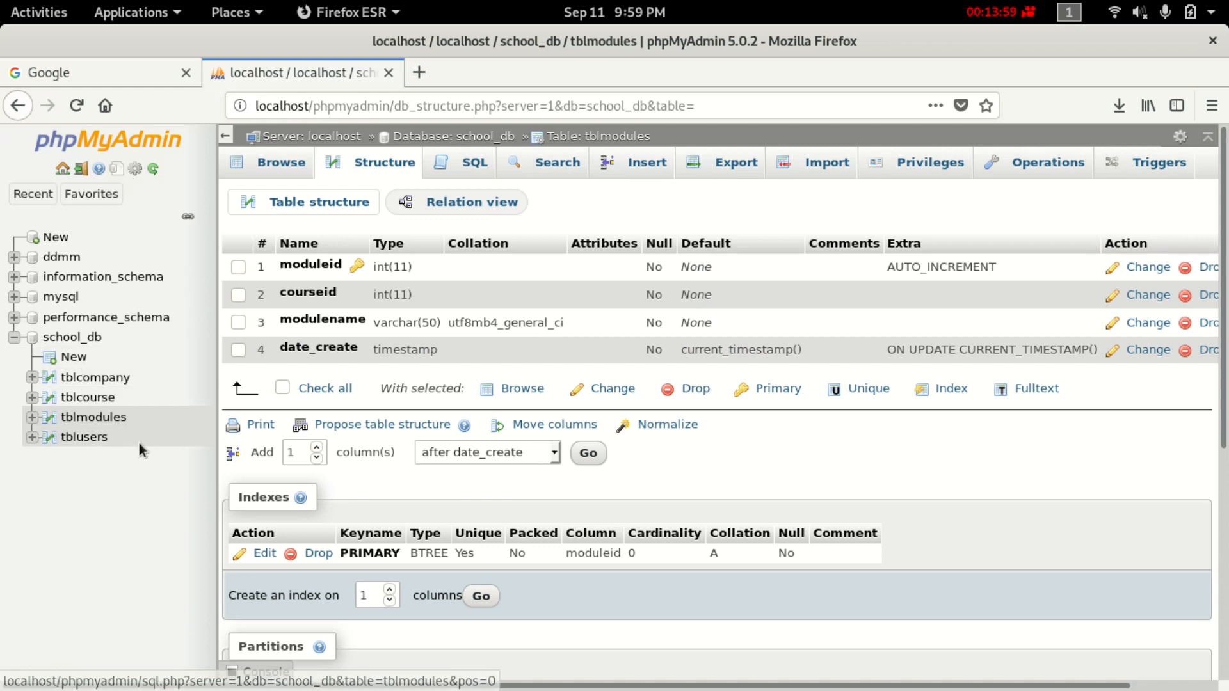
Browse tblusers, tblmodules and then tblcourse, confirming each is empty.
left_click(90, 438)
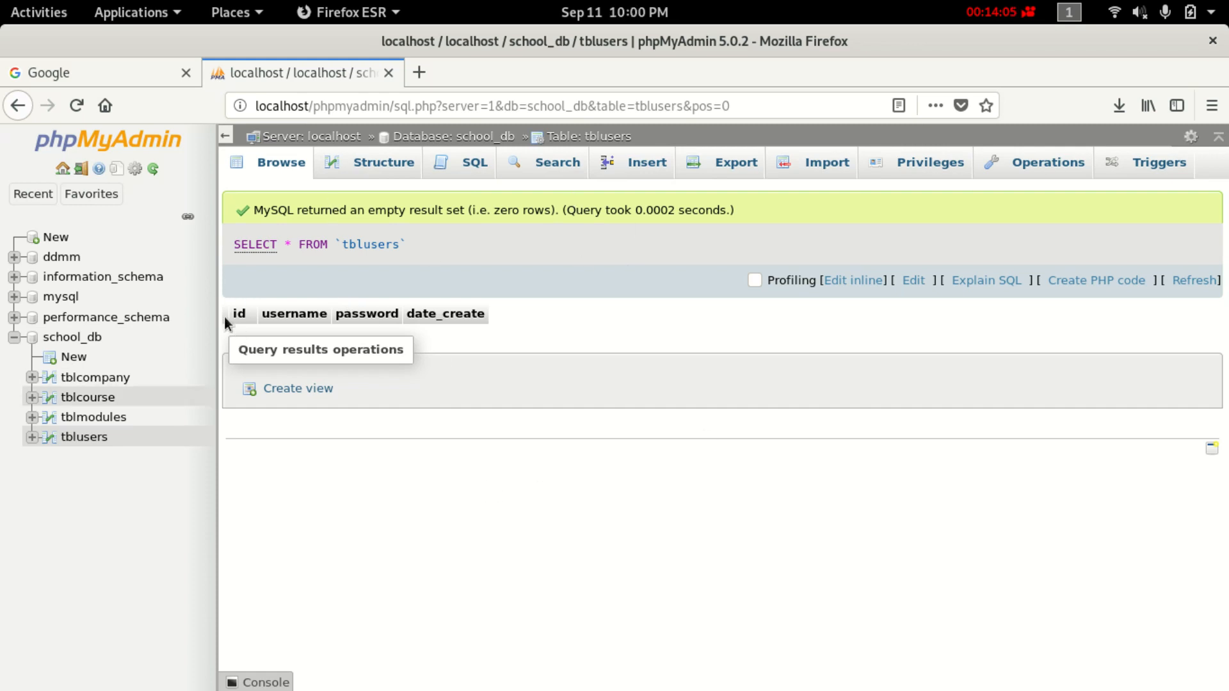
left_click(101, 418)
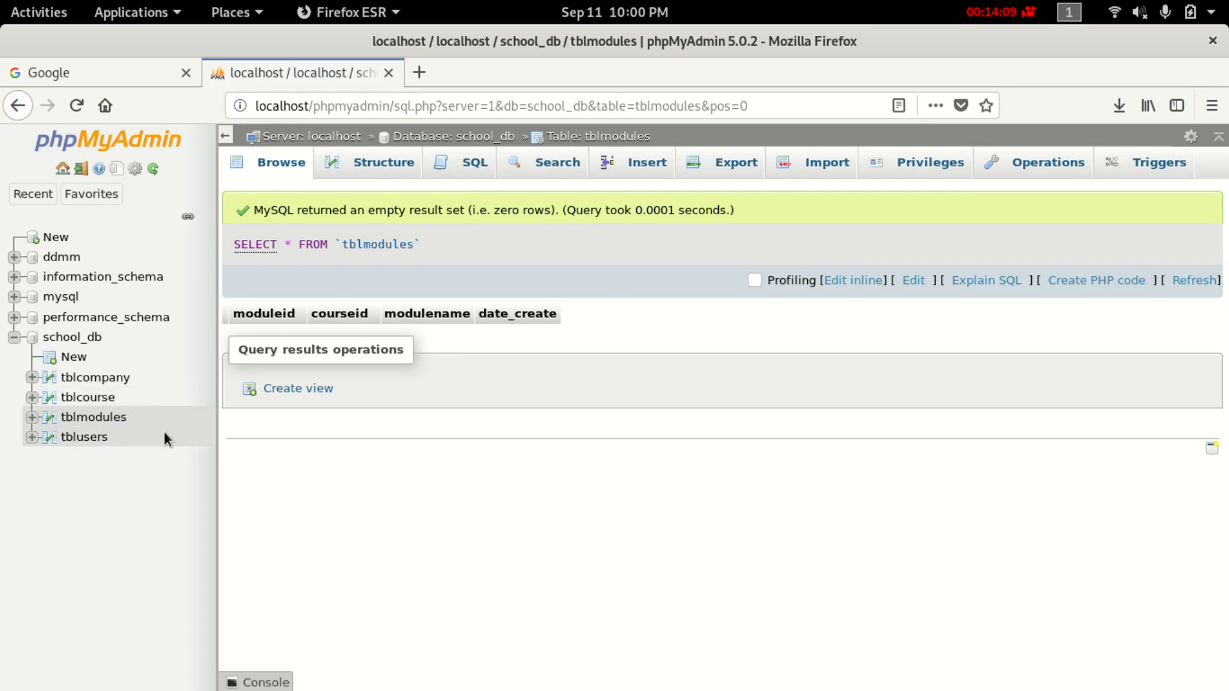
left_click(82, 397)
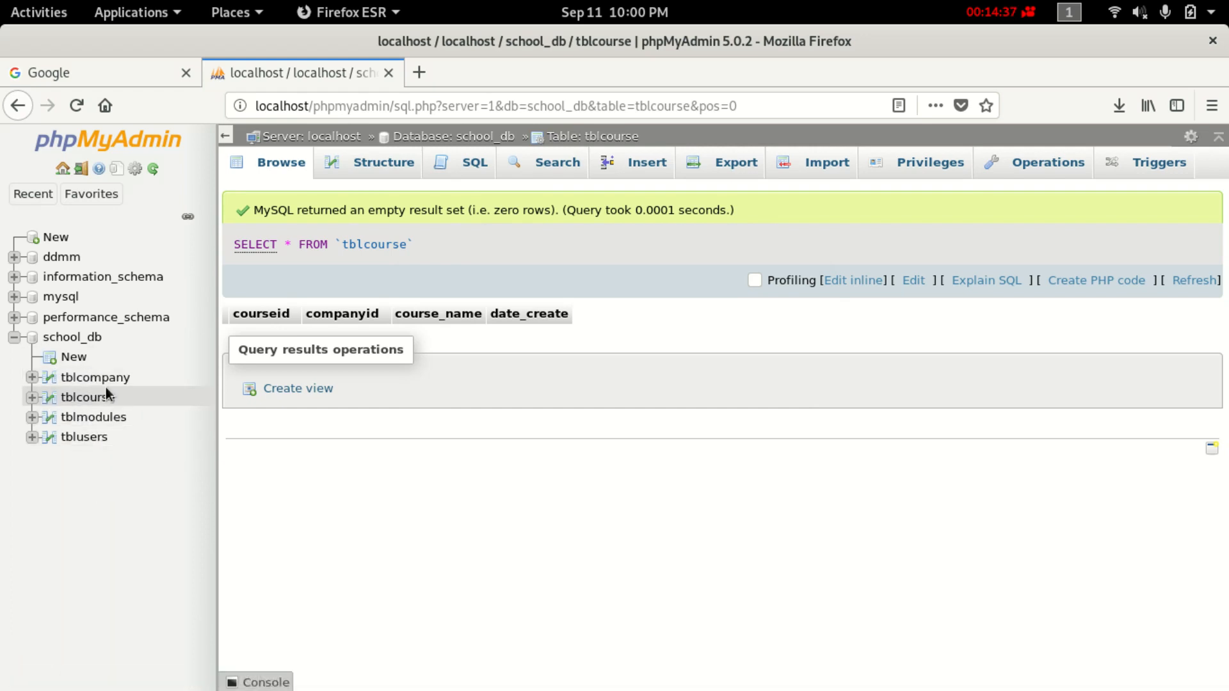
Start a new school_db table named tblstudent.
left_click(75, 358)
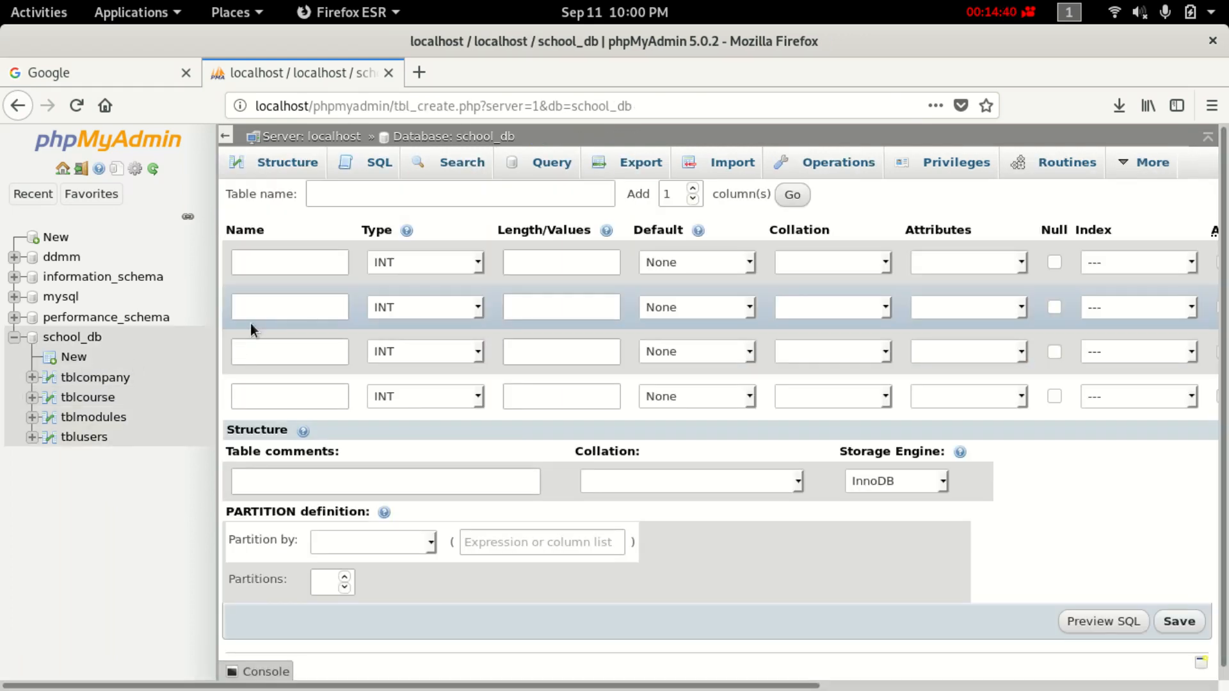
left_click(356, 192)
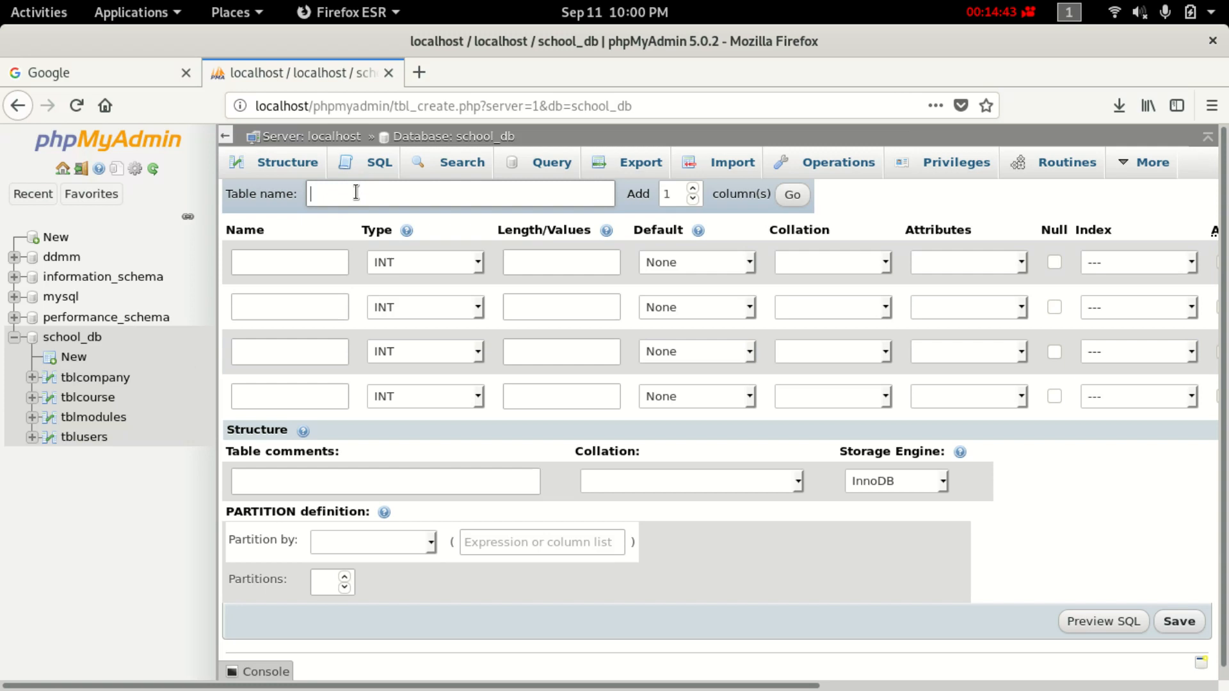
type("tbl")
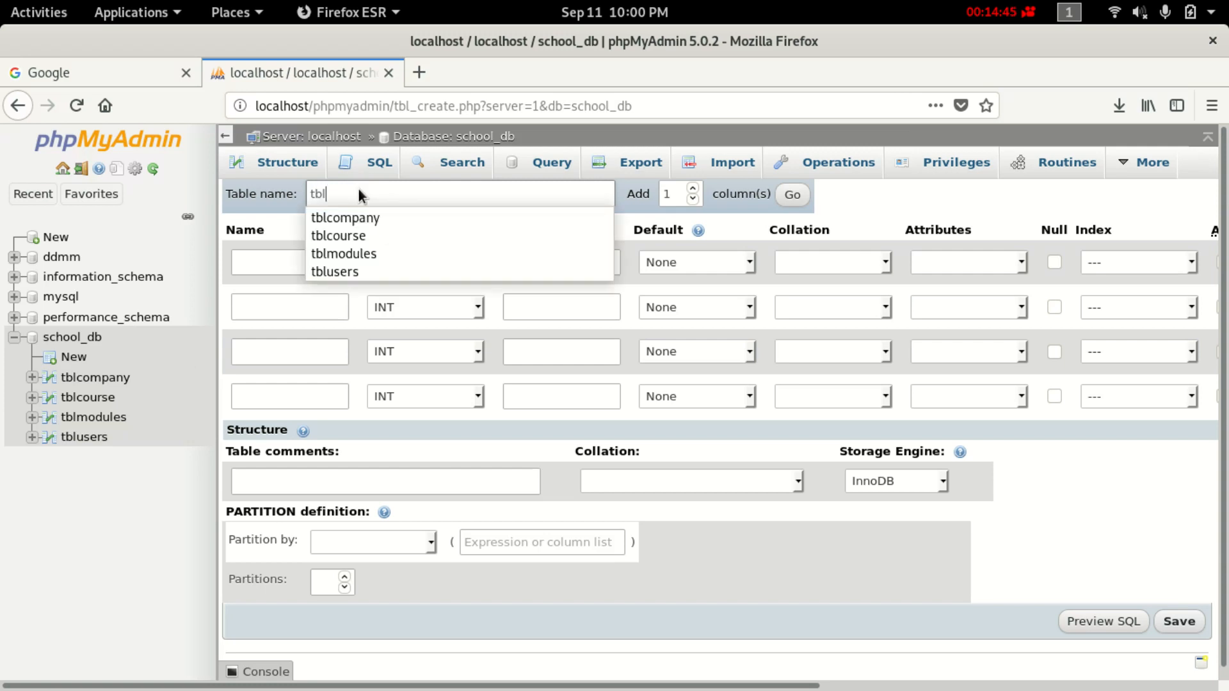
type("students")
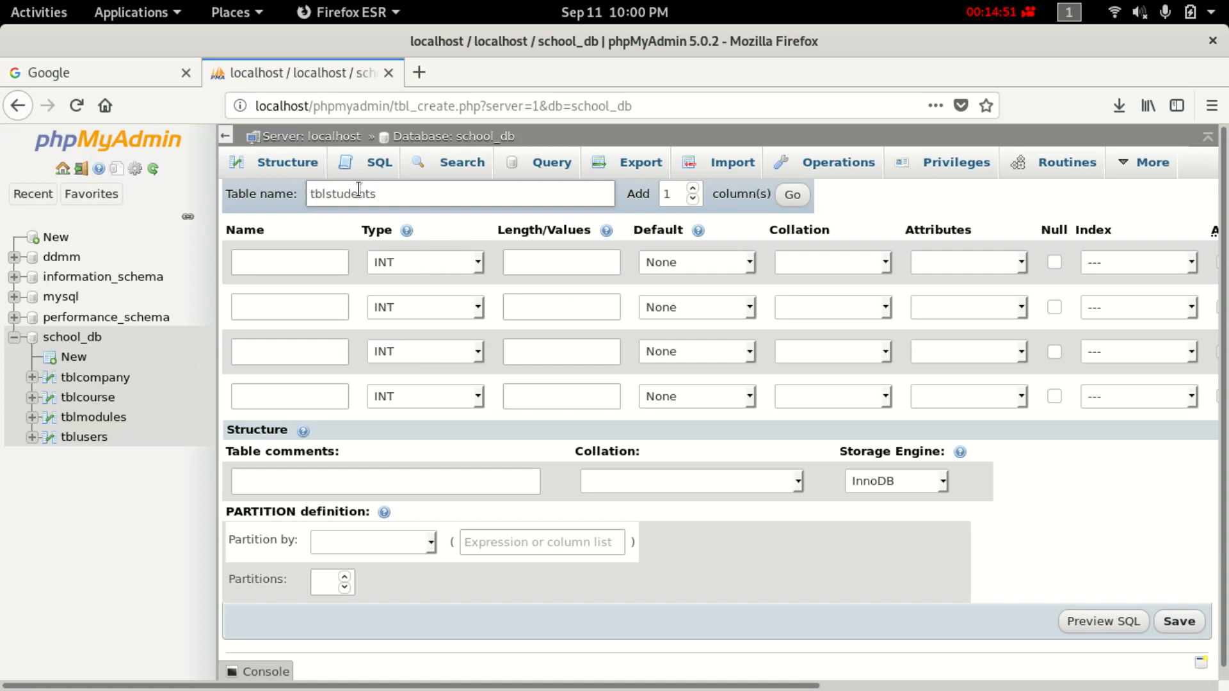
key("BackSpace")
Enter studentid as the first column's name.
left_click(302, 261)
type("st")
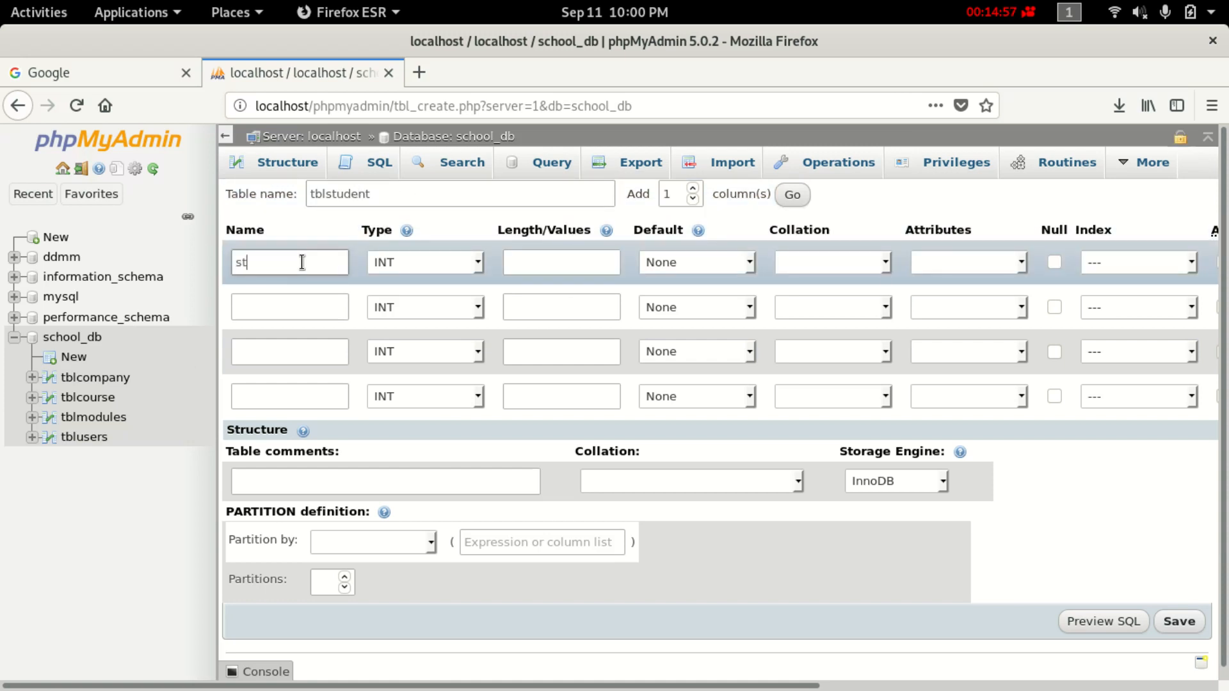
type("udentid")
left_click(517, 263)
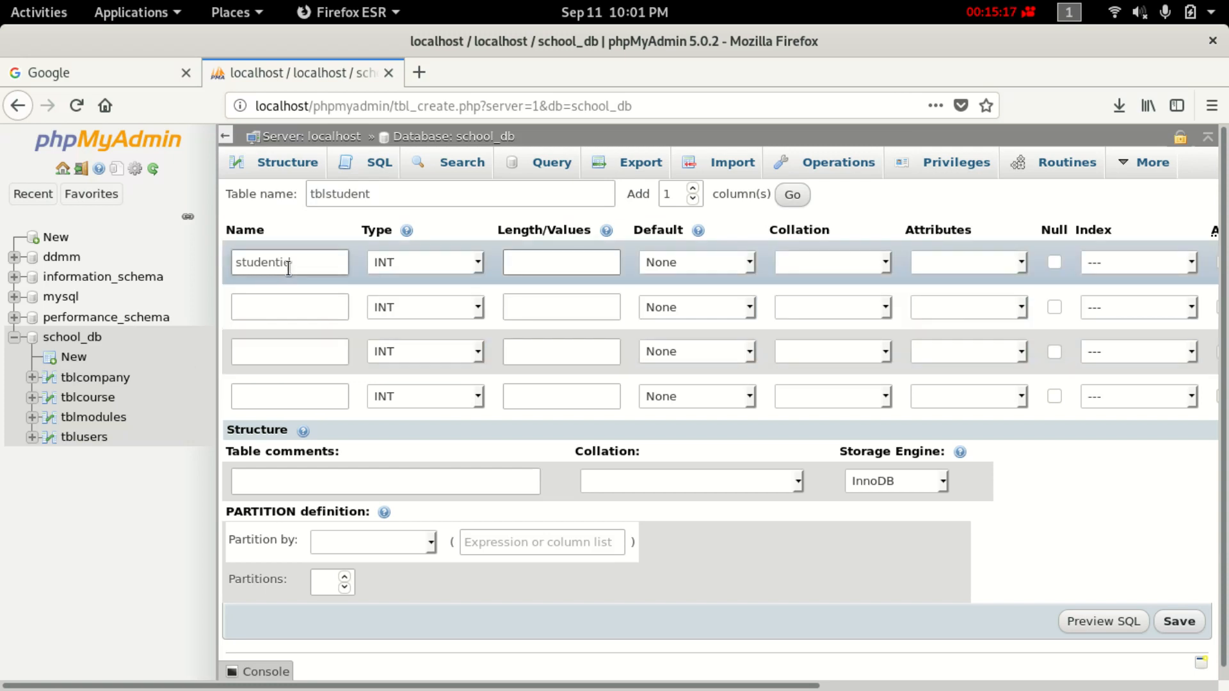
left_click(276, 313)
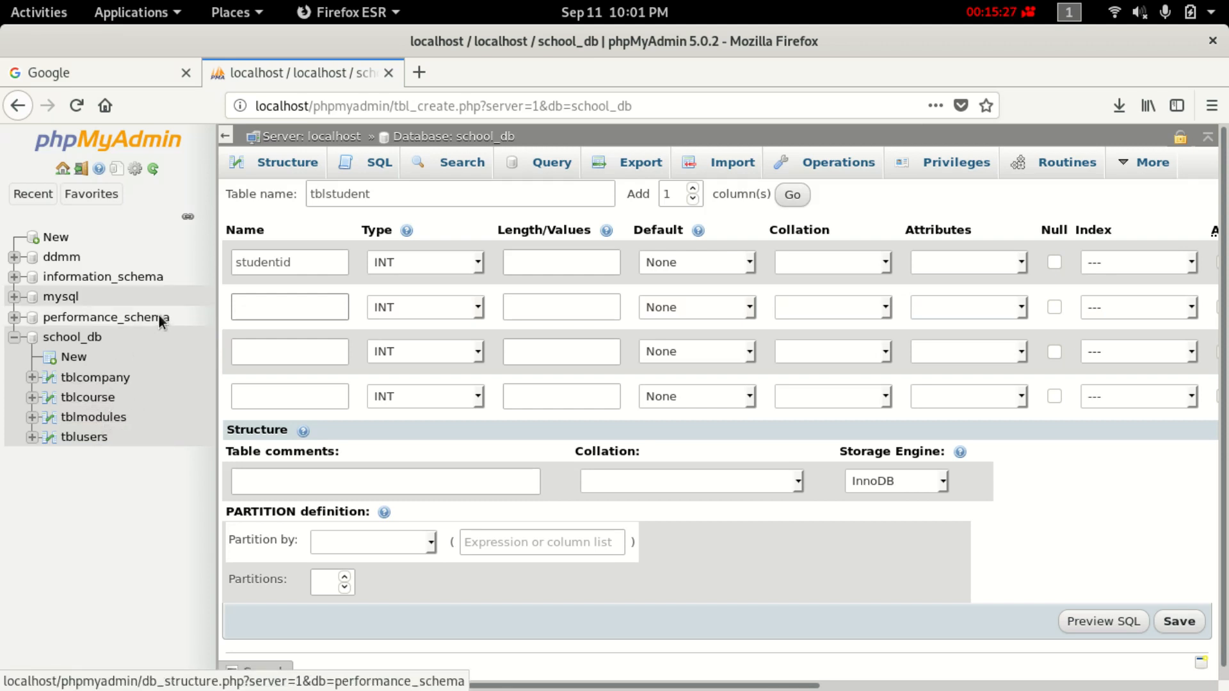
right_click(243, 296)
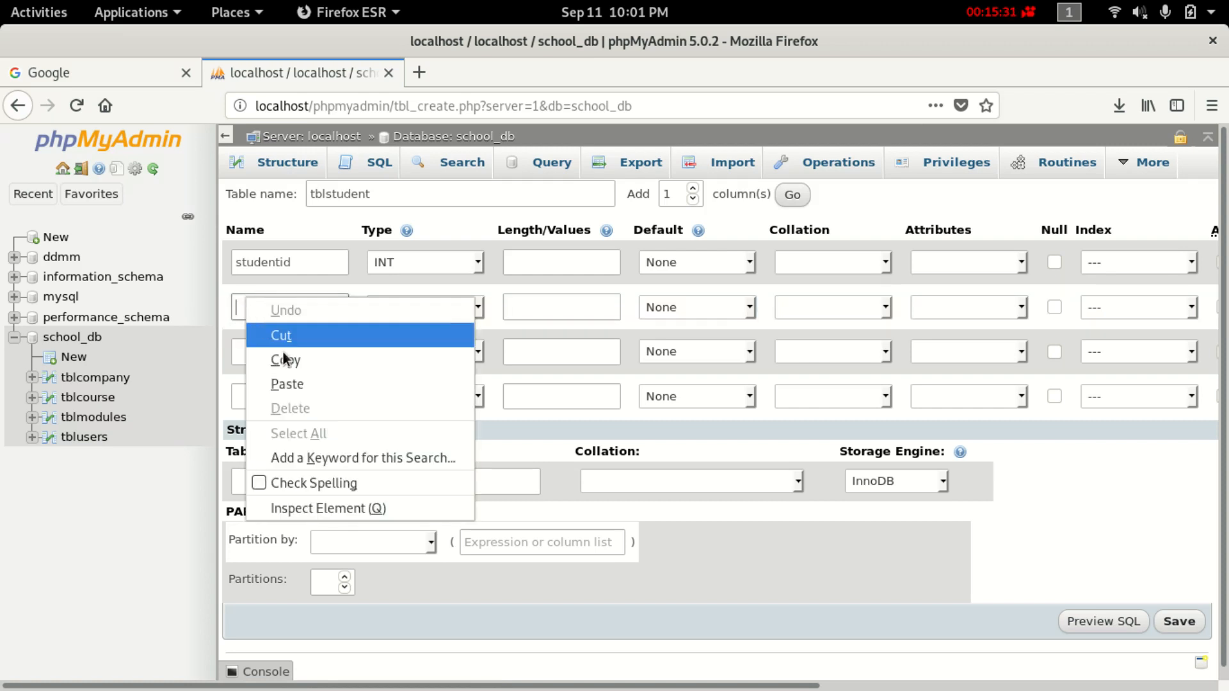
left_click(297, 381)
key("BackSpace")
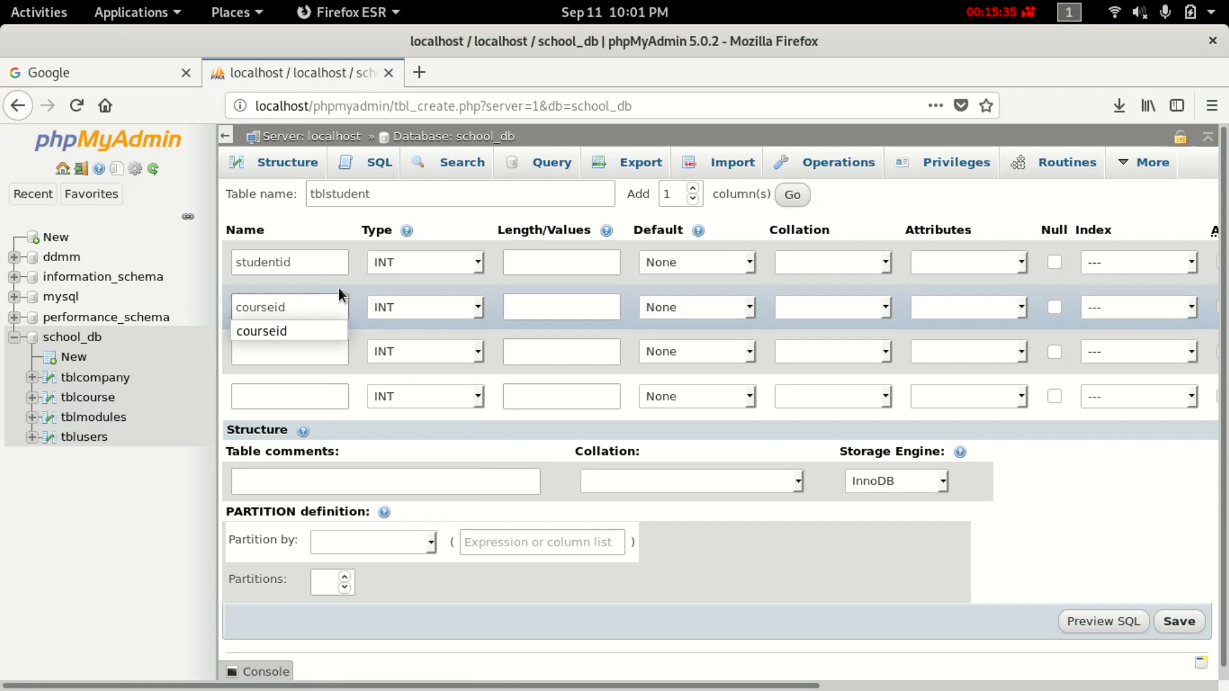
left_click(337, 288)
left_click(334, 313)
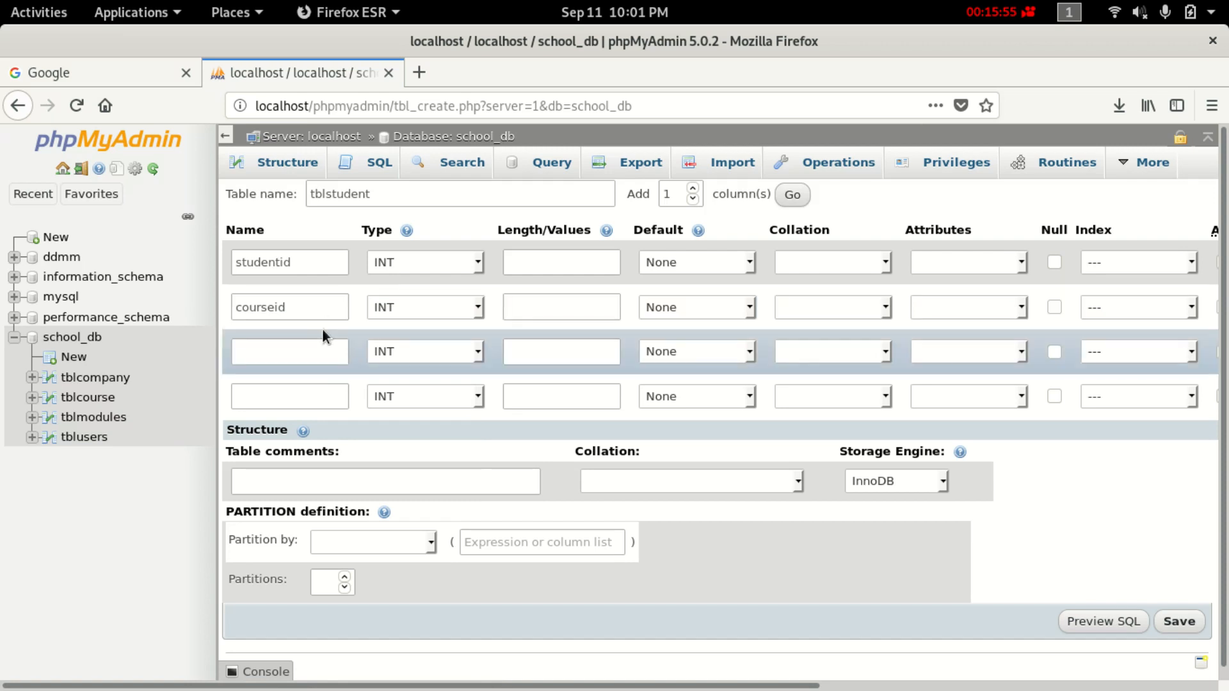
double_click(315, 310)
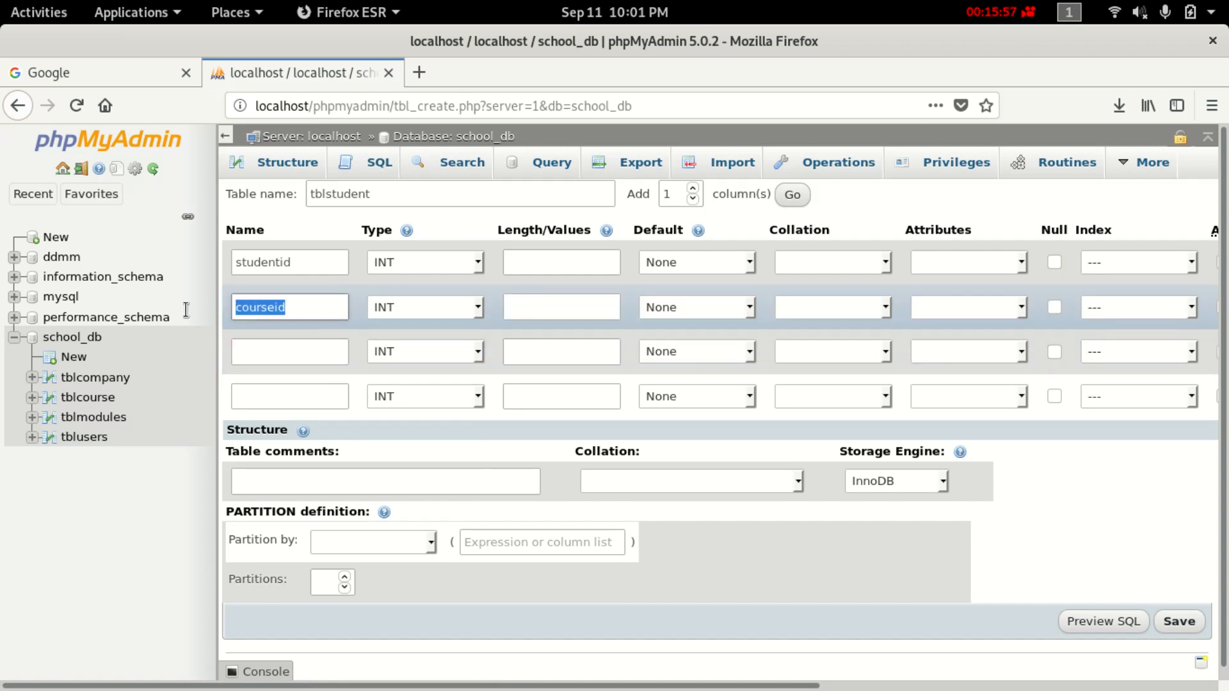
key("BackSpace")
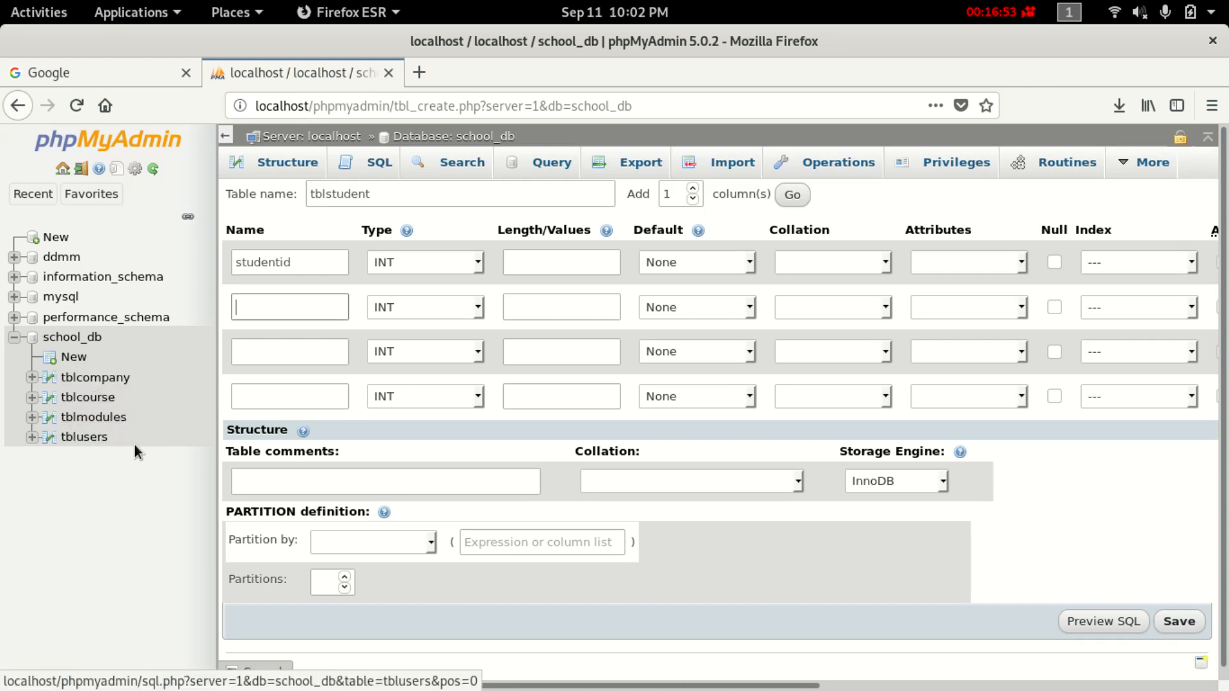
Add companyid as the second column, type INT with length 11.
left_click(275, 300)
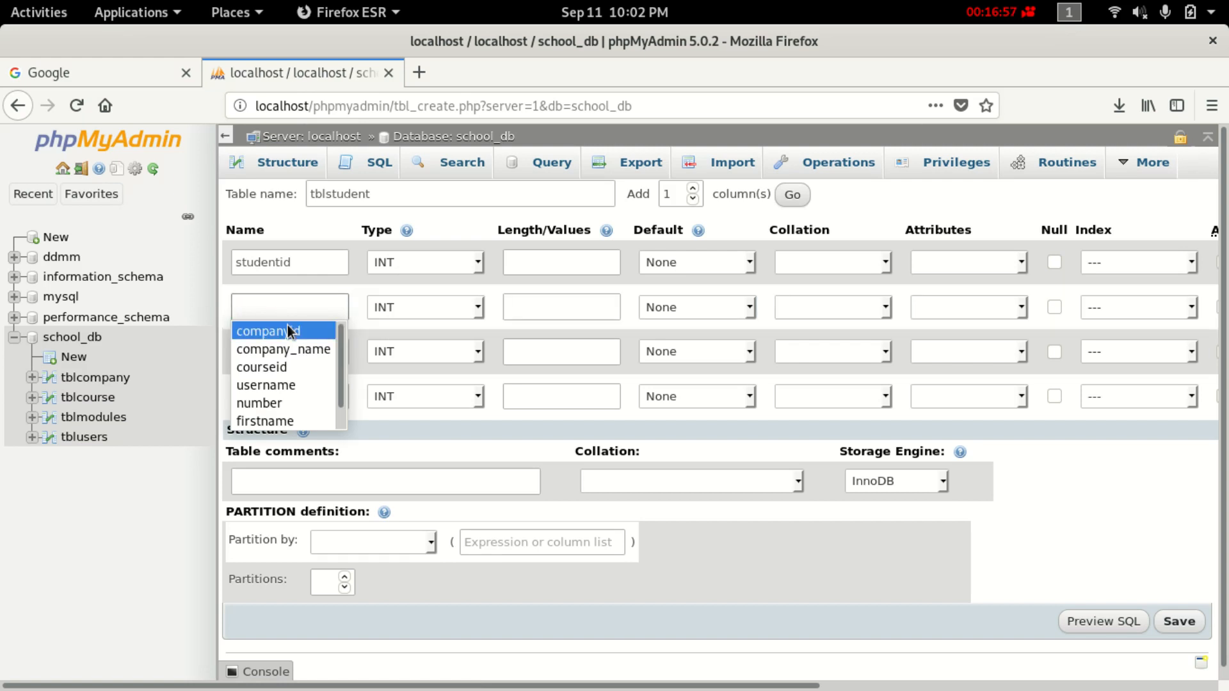
left_click(286, 329)
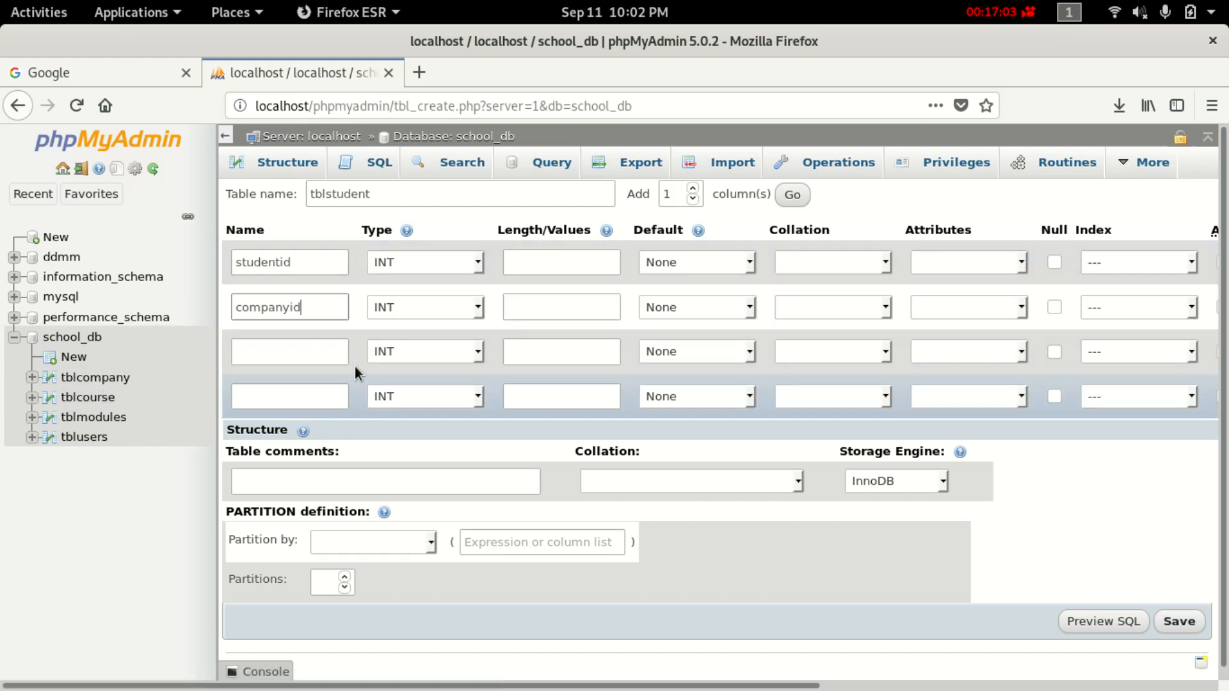
left_click(450, 304)
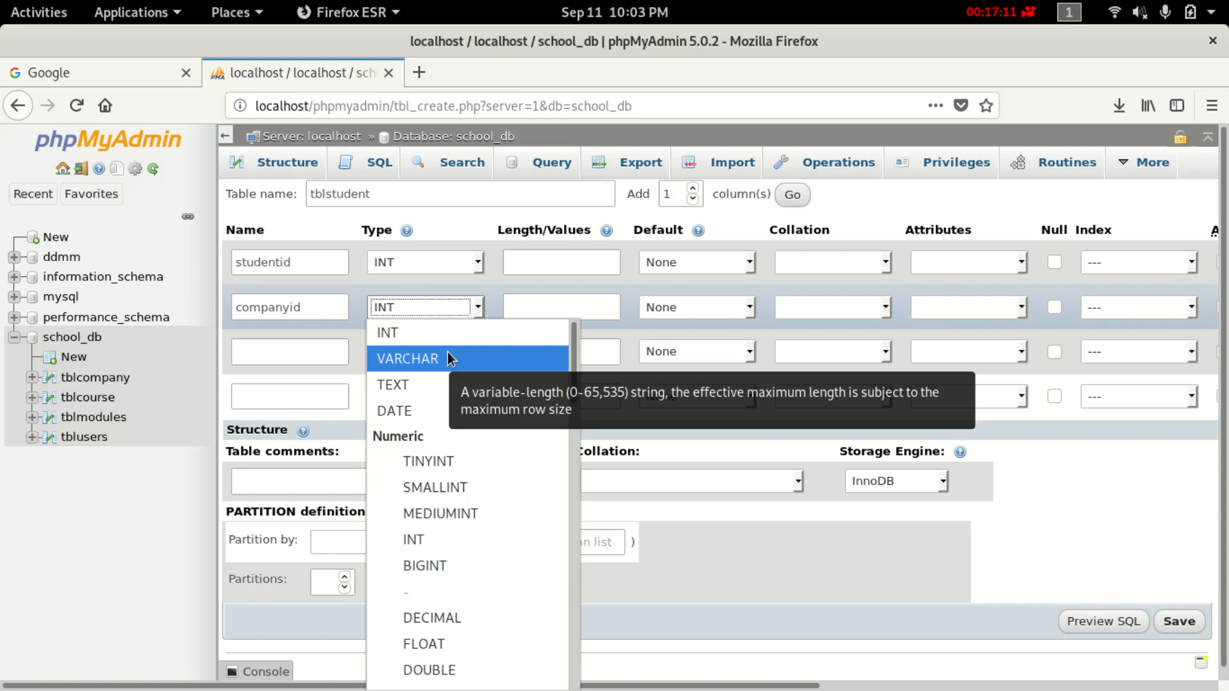
double_click(449, 356)
left_click(461, 309)
left_click(462, 310)
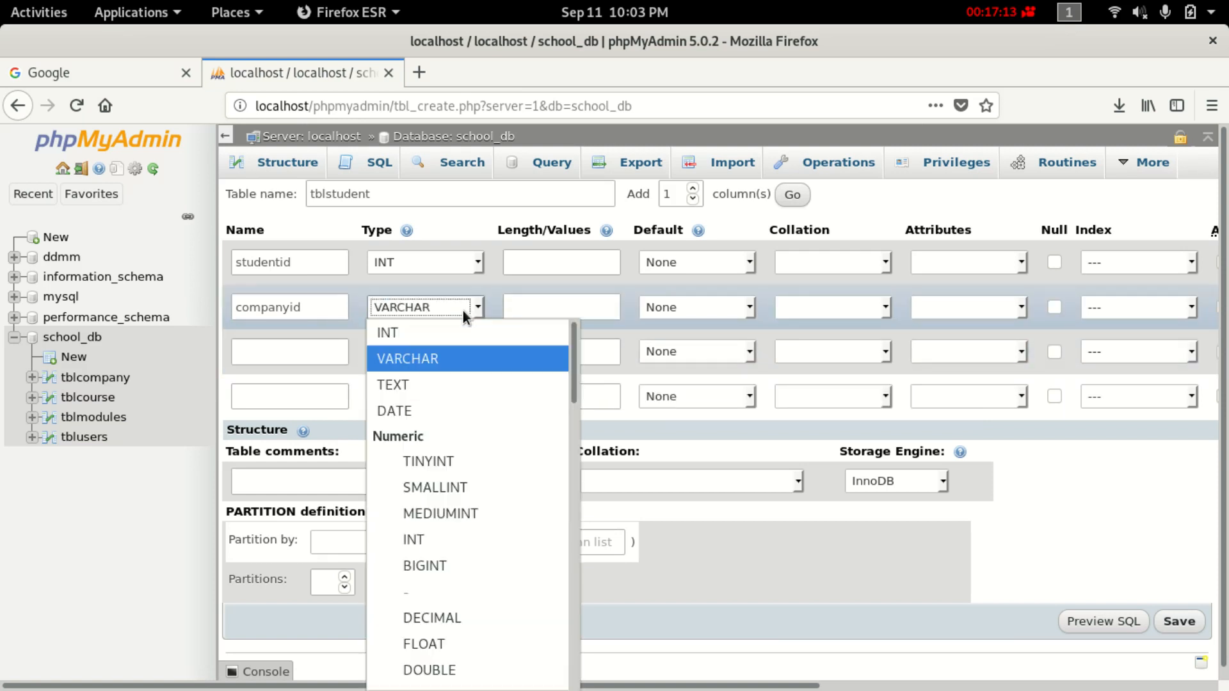
left_click(420, 337)
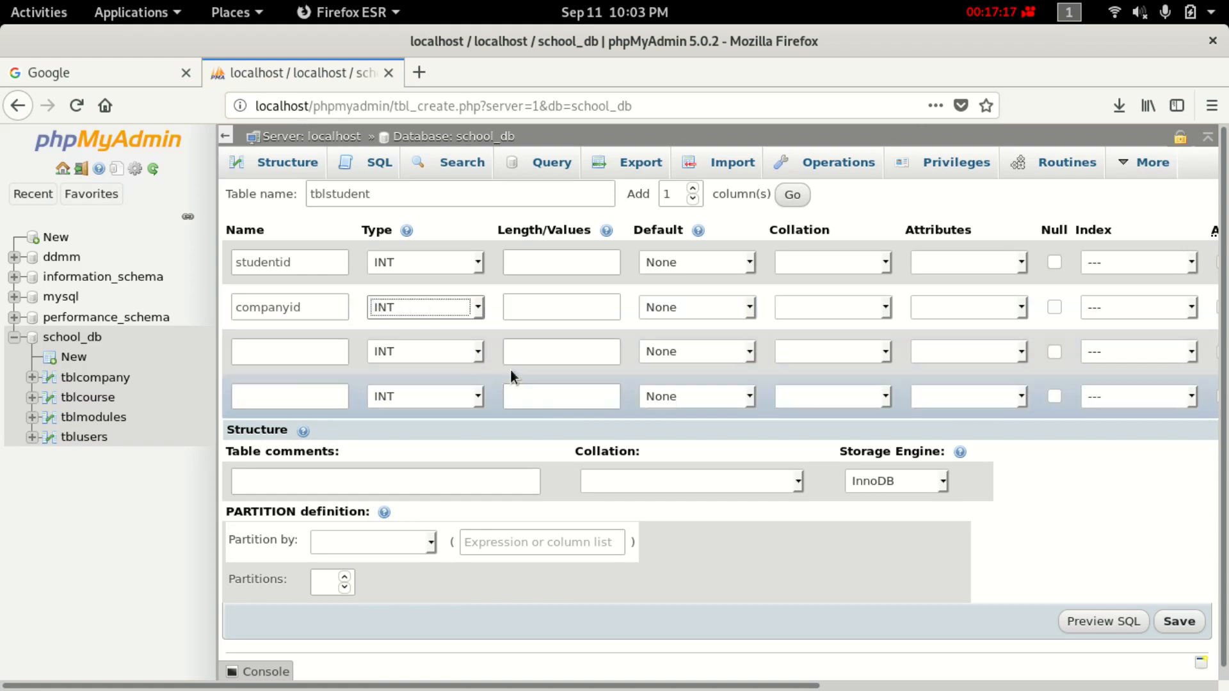
left_click(520, 315)
type("11")
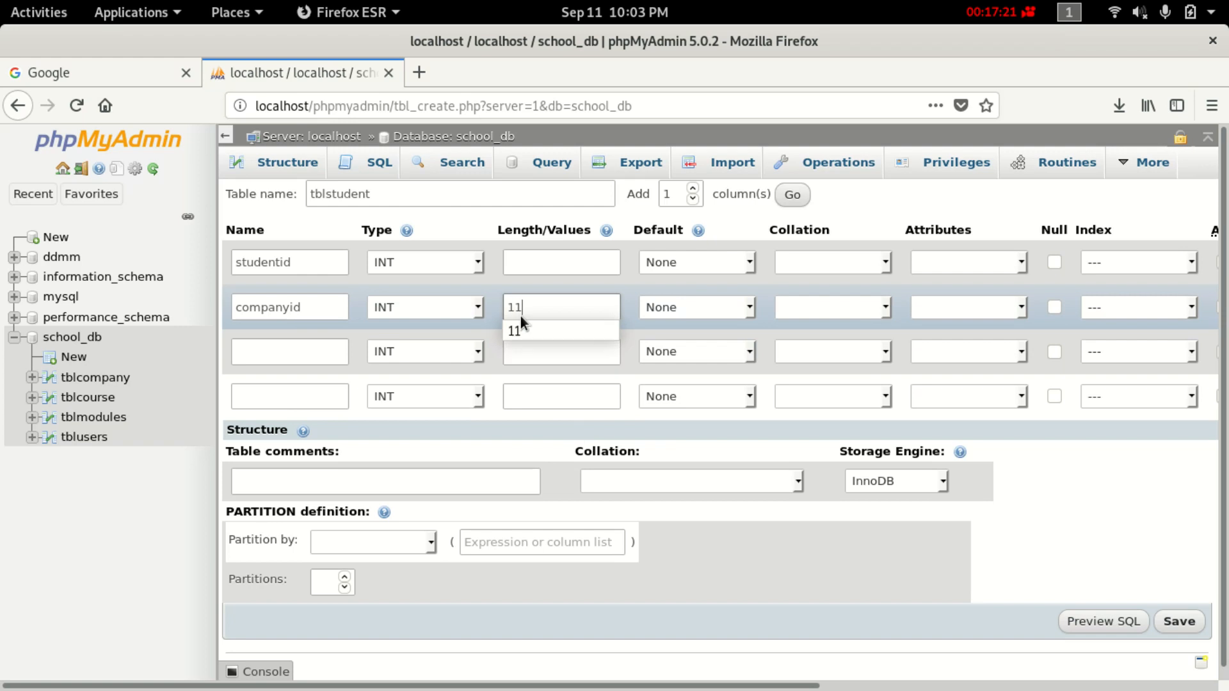
Tick A_I on studentid to make it the auto-increment primary key.
scroll(832, 669, "right", 5)
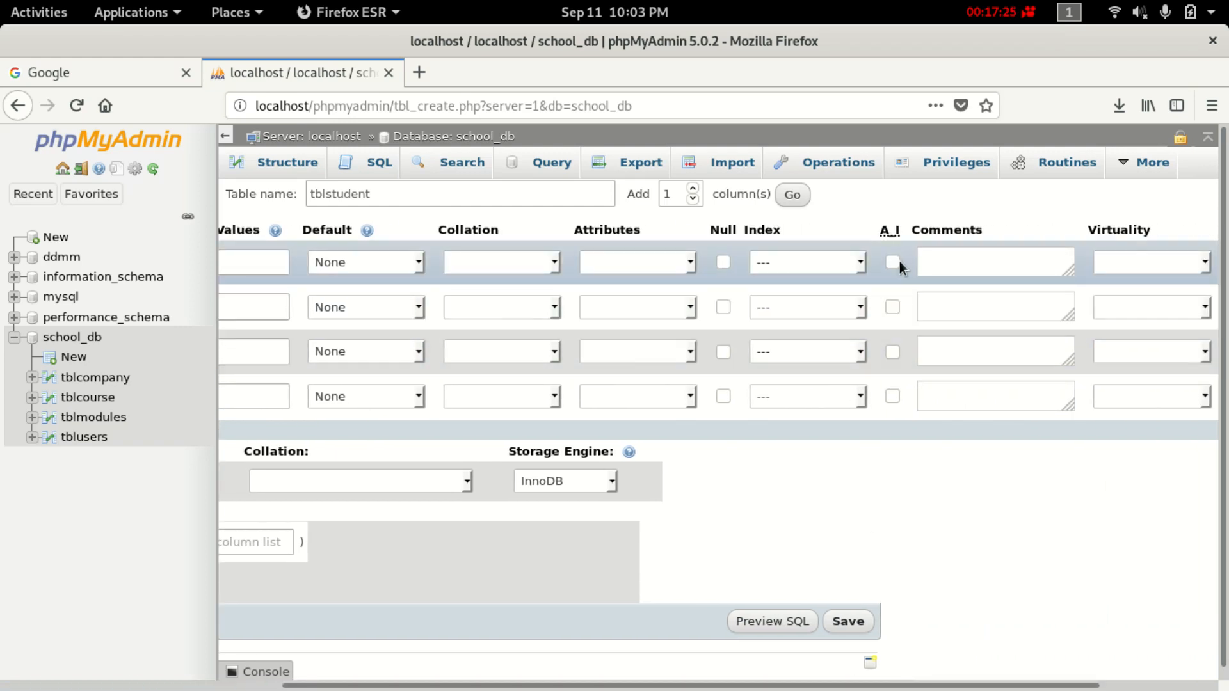
left_click(895, 262)
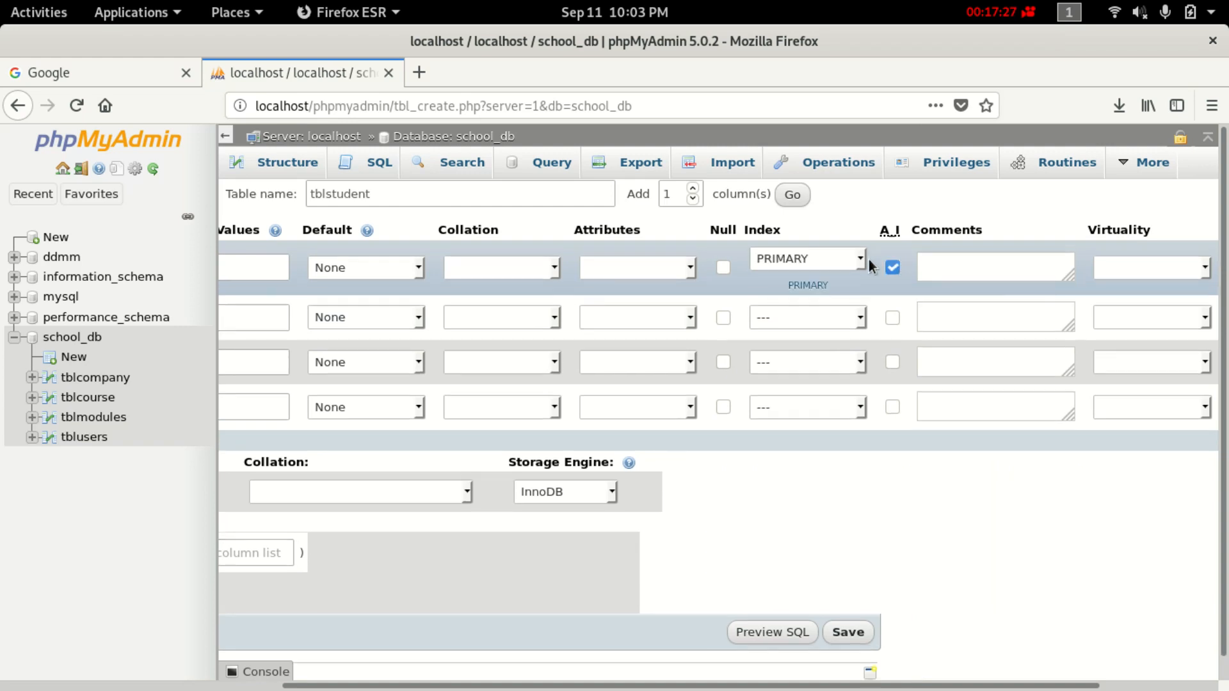
left_click_drag(794, 684, 506, 683)
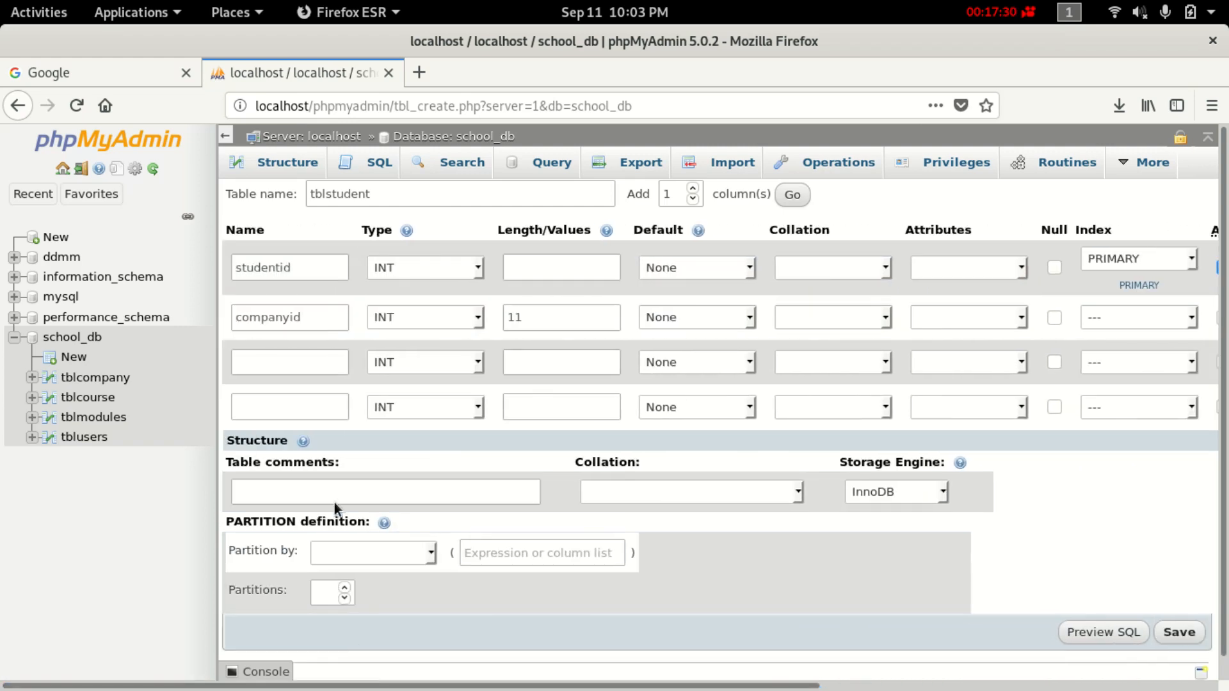
Name the third column student_name, with type VARCHAR and length 30.
left_click(312, 370)
type("stude")
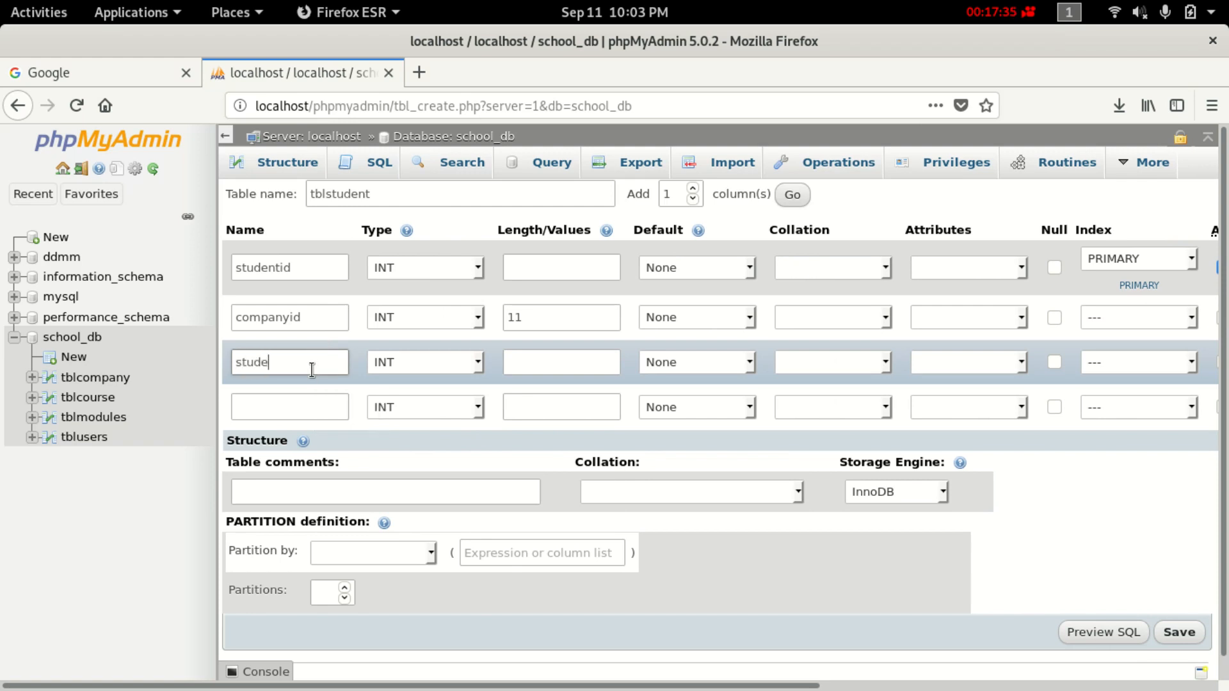
type("ntna")
type("me")
type("_")
left_click(455, 363)
left_click(465, 413)
left_click(550, 356)
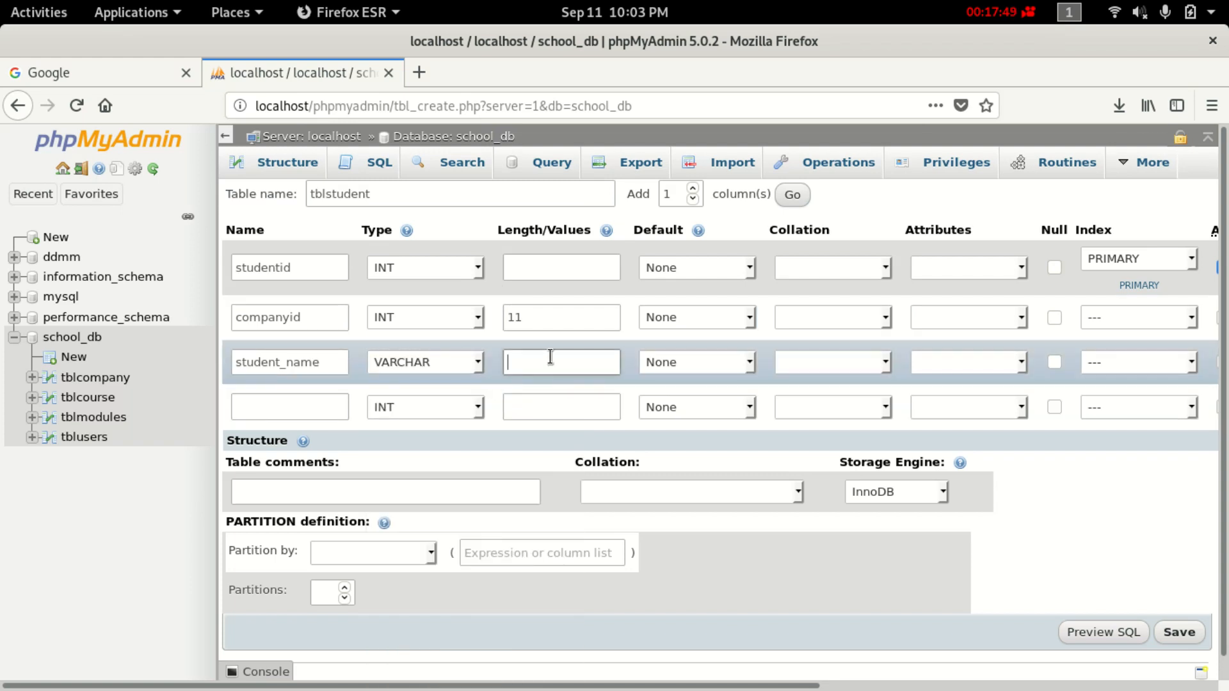
left_click(550, 357)
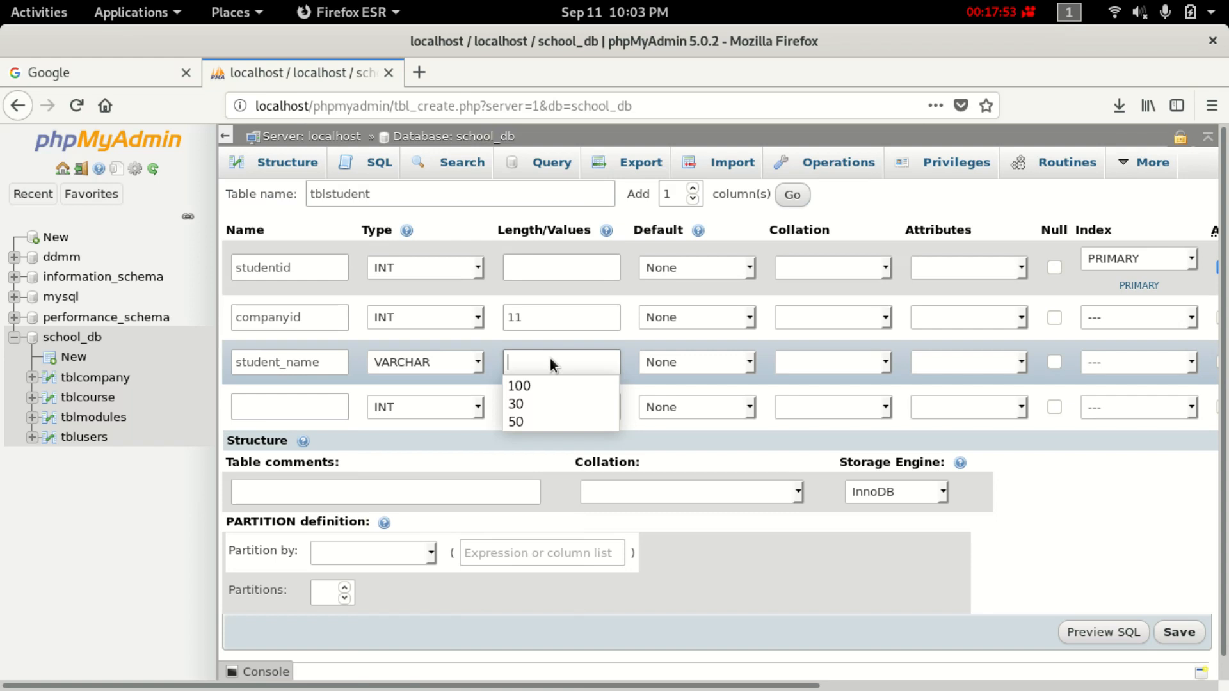
type("3")
type("0")
key("BackSpace")
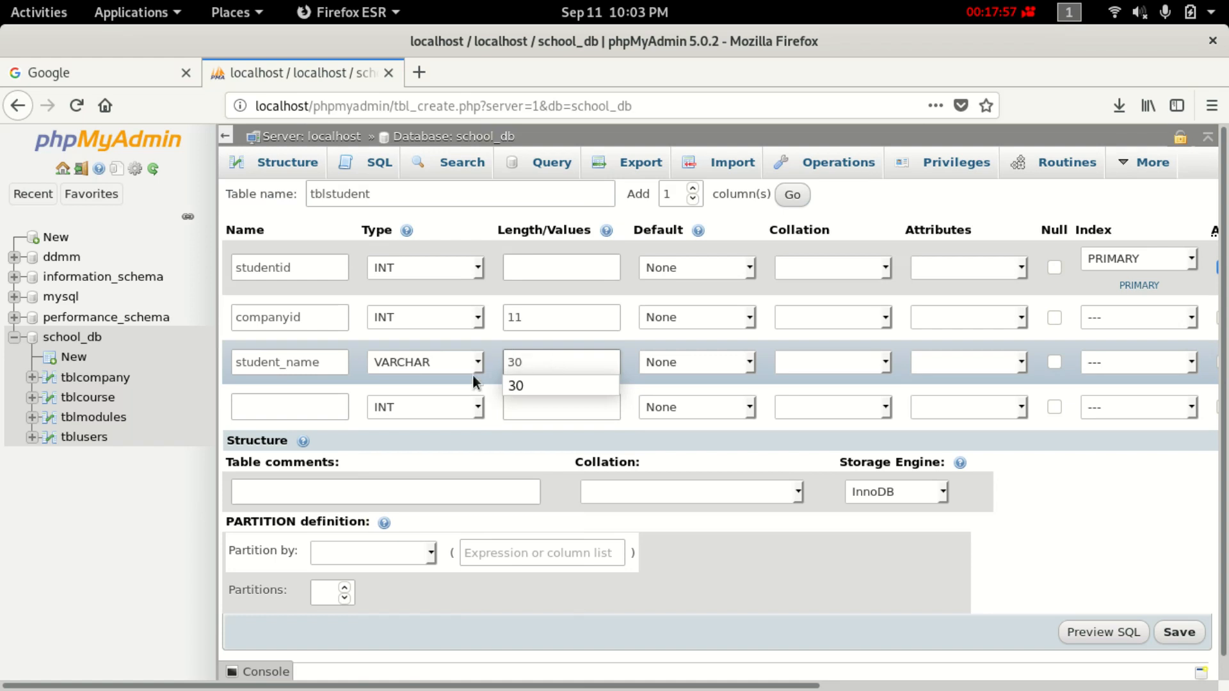
left_click(271, 410)
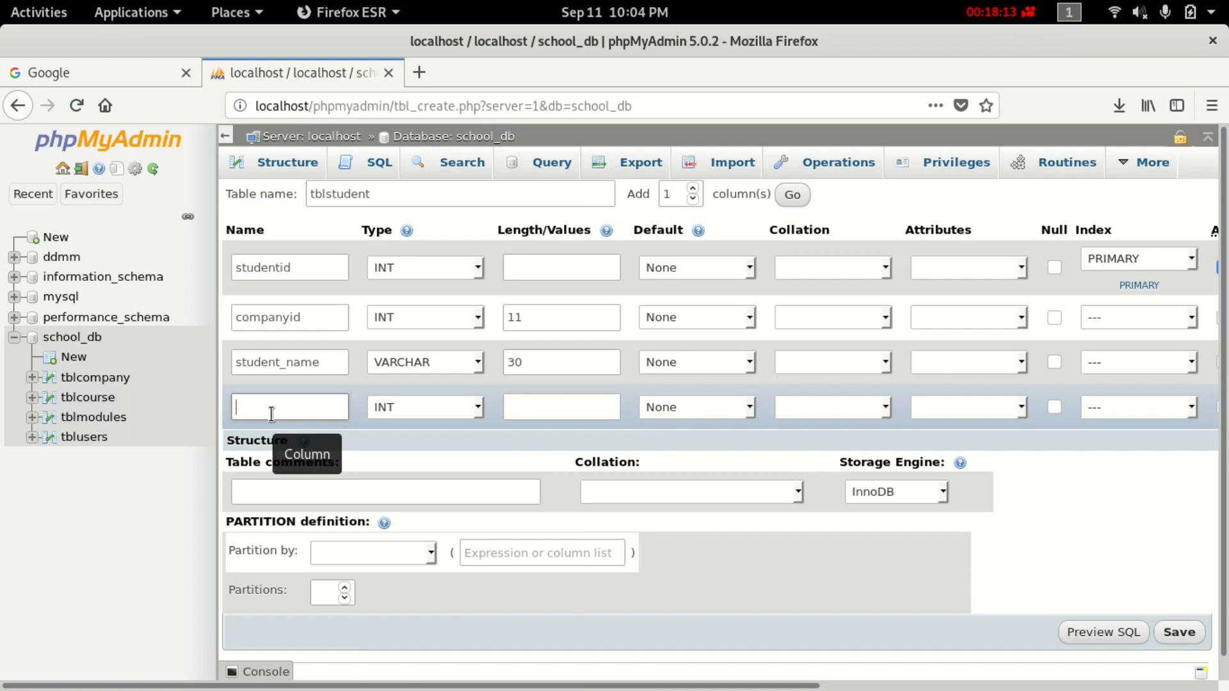
Define the fourth column student_surname as VARCHAR, length 30, correcting the misspelled 'stuent_surname'.
type("stuent")
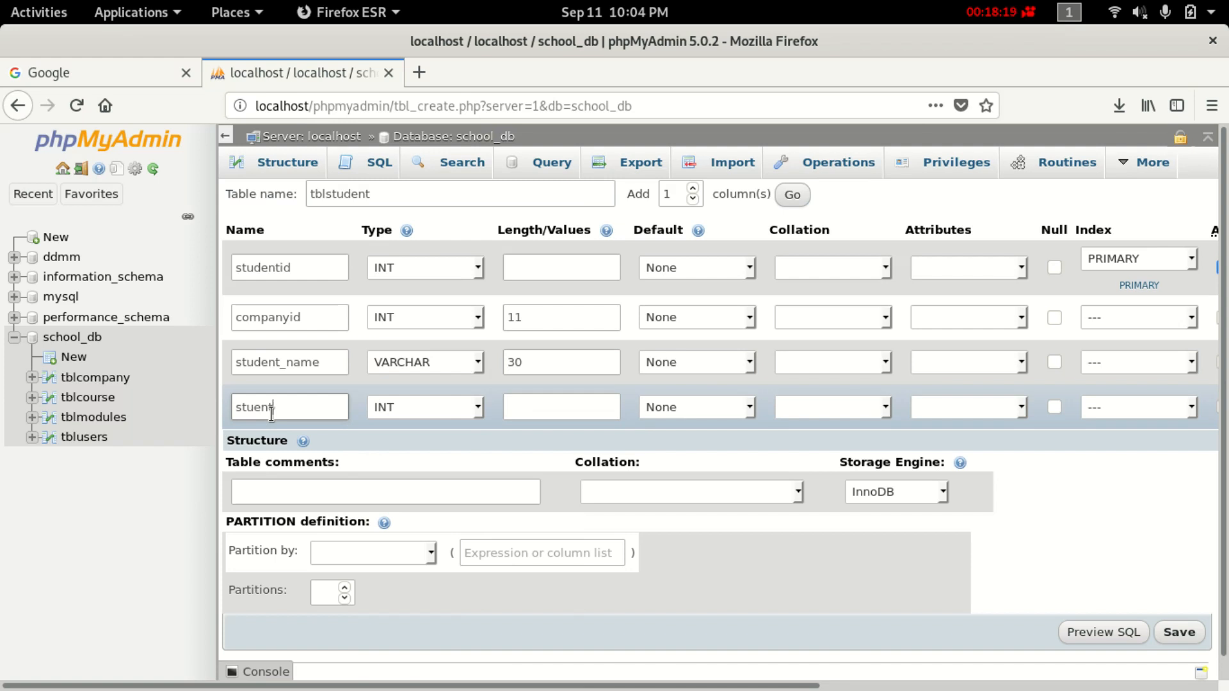
type("_surname")
left_click(456, 413)
left_click(416, 460)
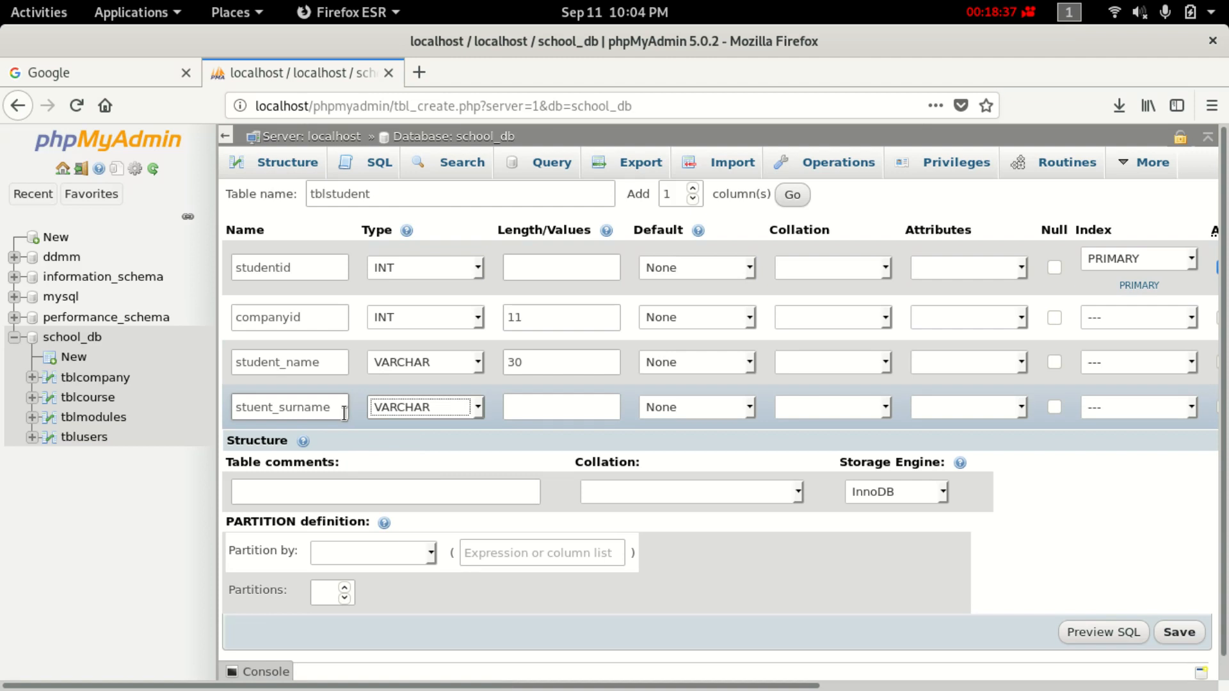
left_click(262, 409)
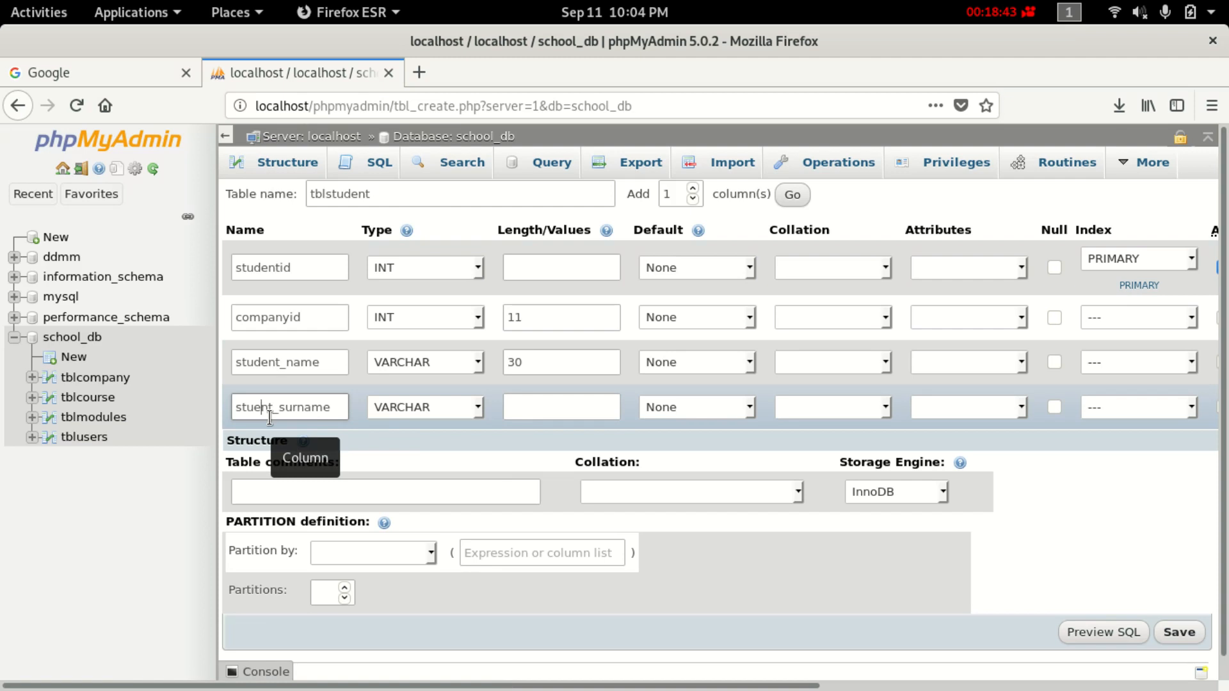
key("Left")
type("d")
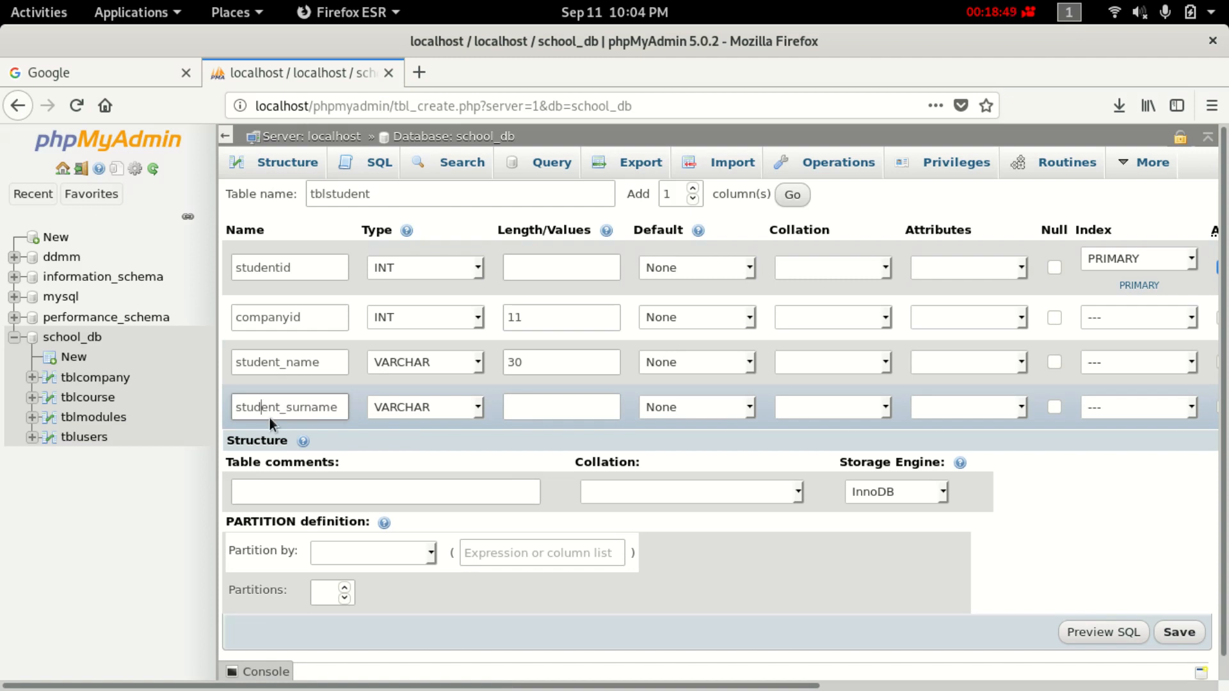
left_click(580, 416)
type("30")
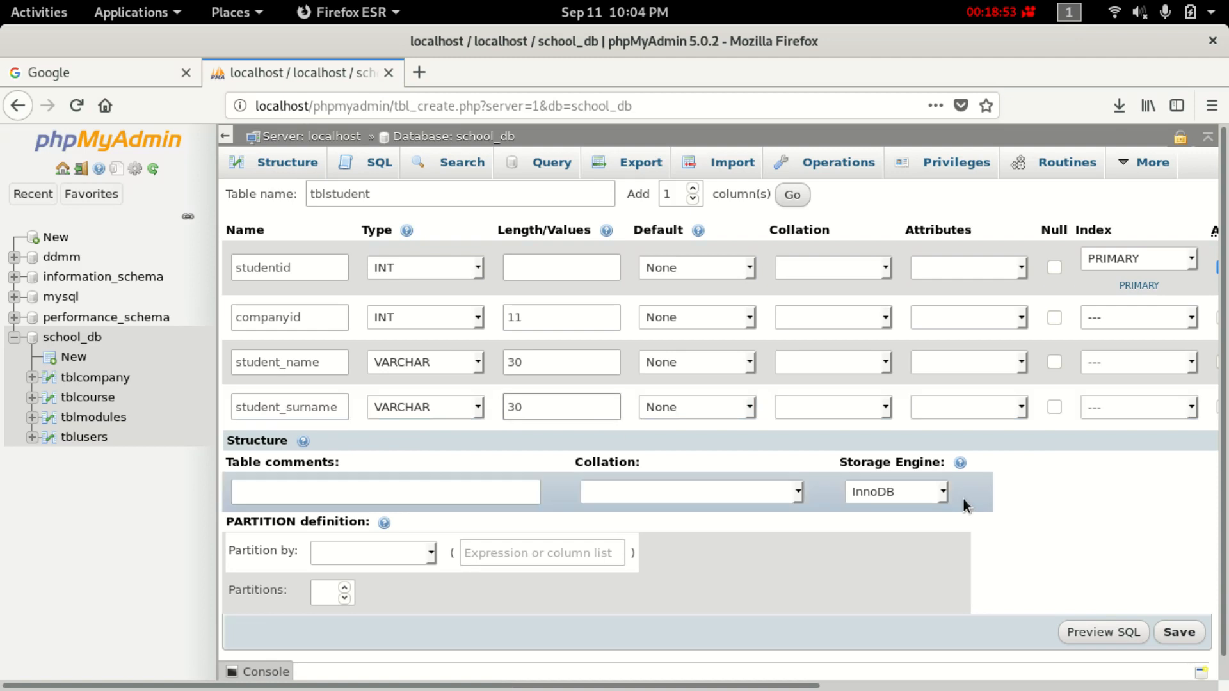
scroll(622, 481, "down", 1)
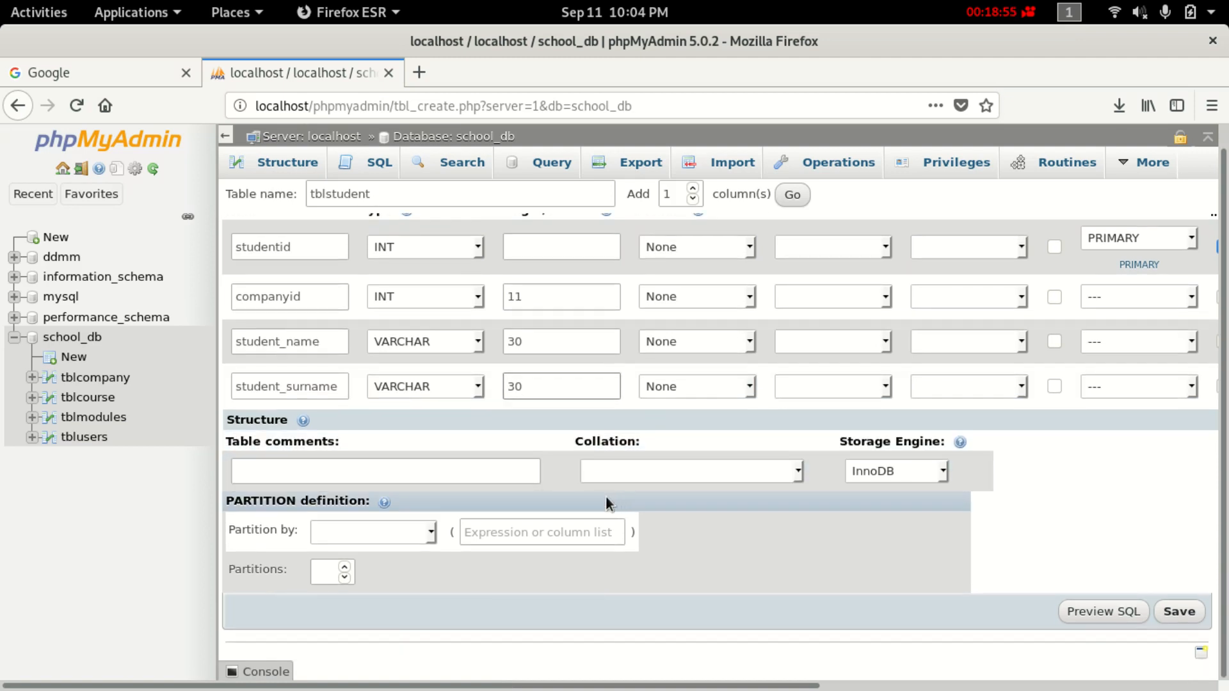
Leave the storage engine as InnoDB and save the tblstudent table.
left_click(898, 474)
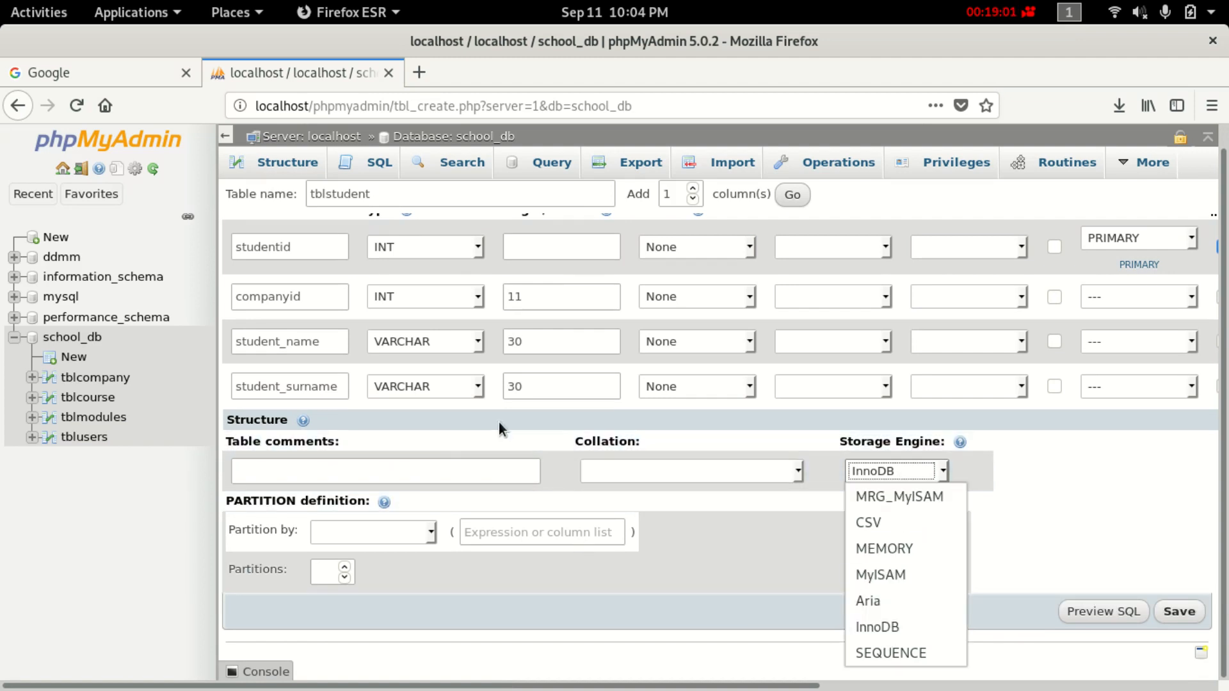
left_click(508, 574)
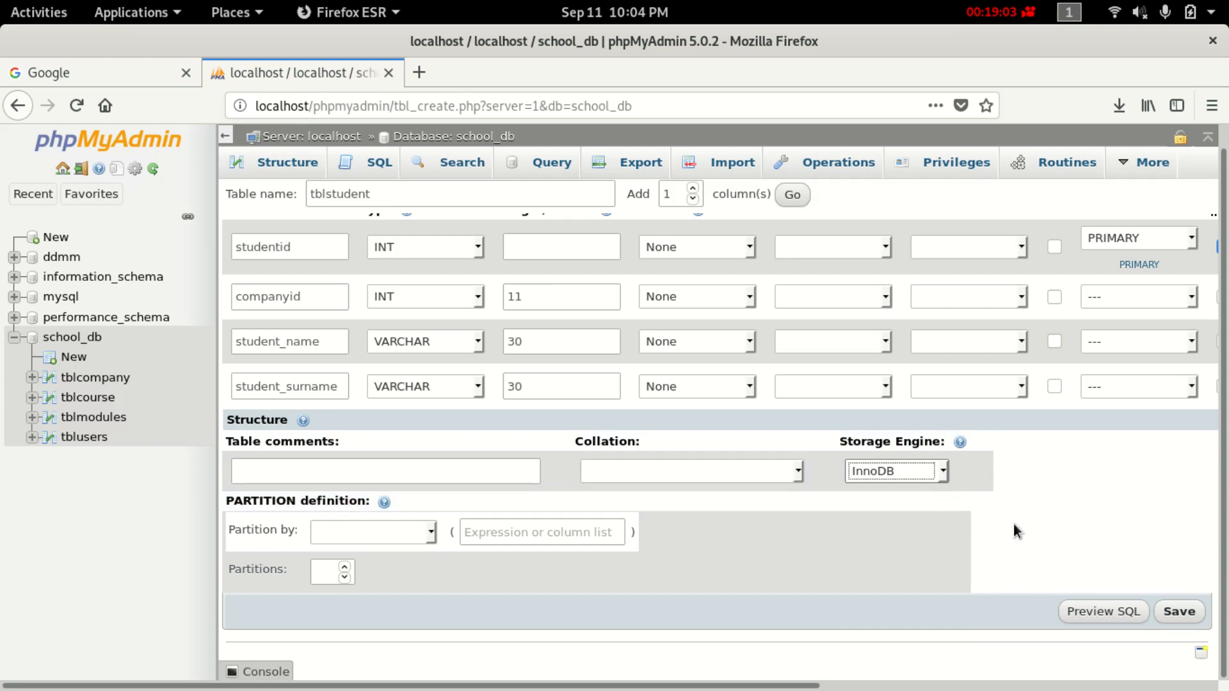
left_click(1184, 612)
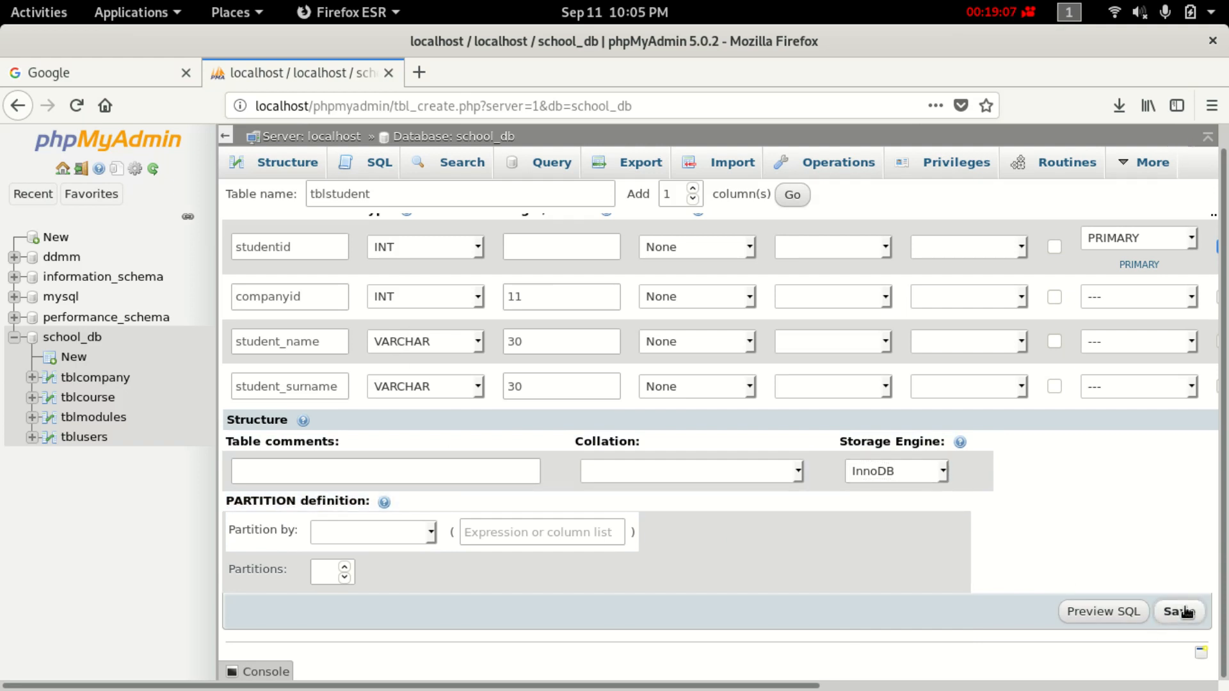
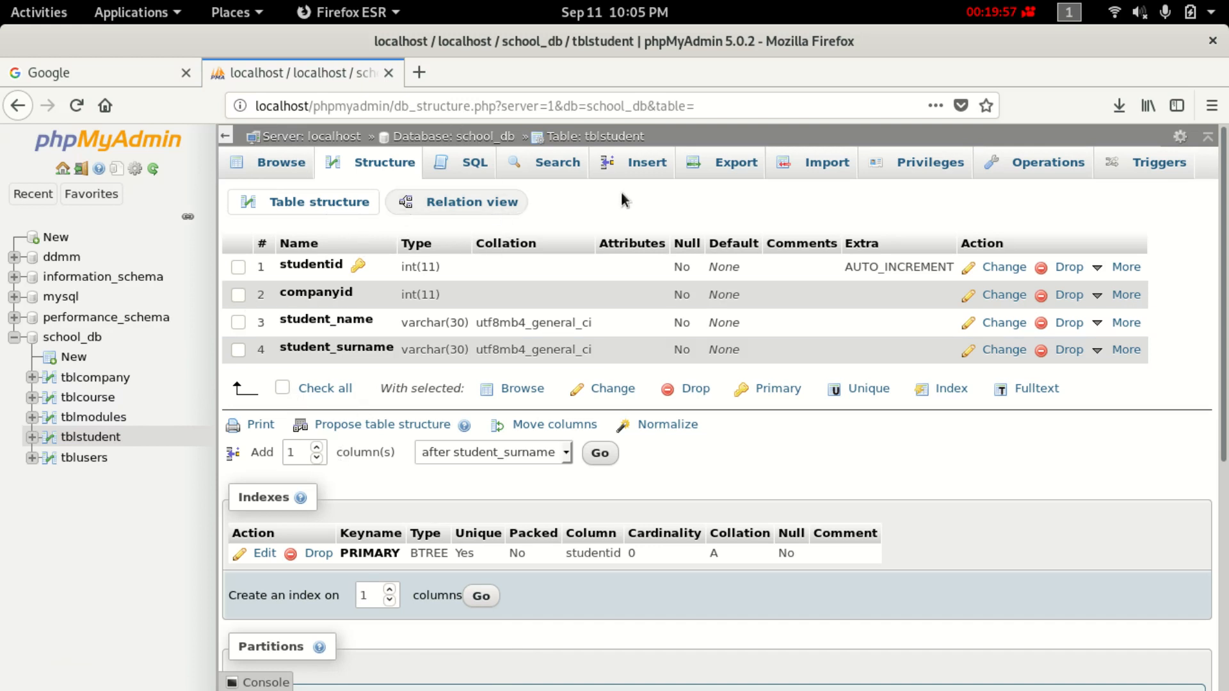
Begin a new table under school_db and name it tblstudentcourse, fixing a mistyped start.
left_click(76, 357)
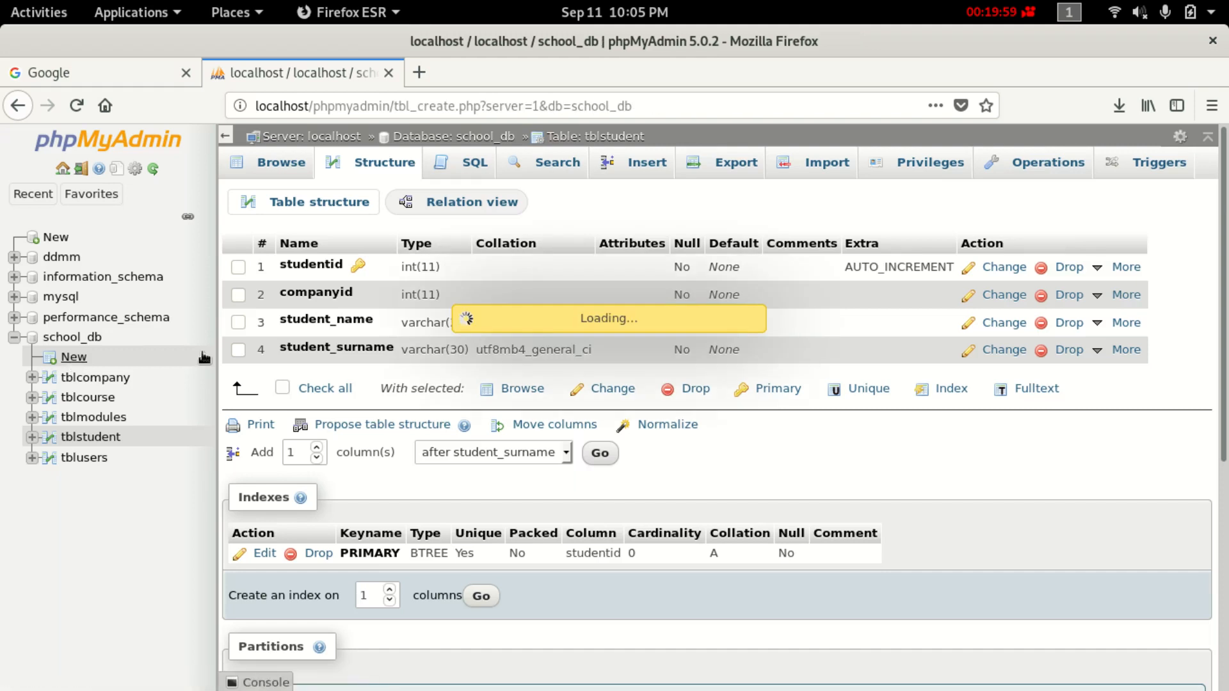
left_click(356, 199)
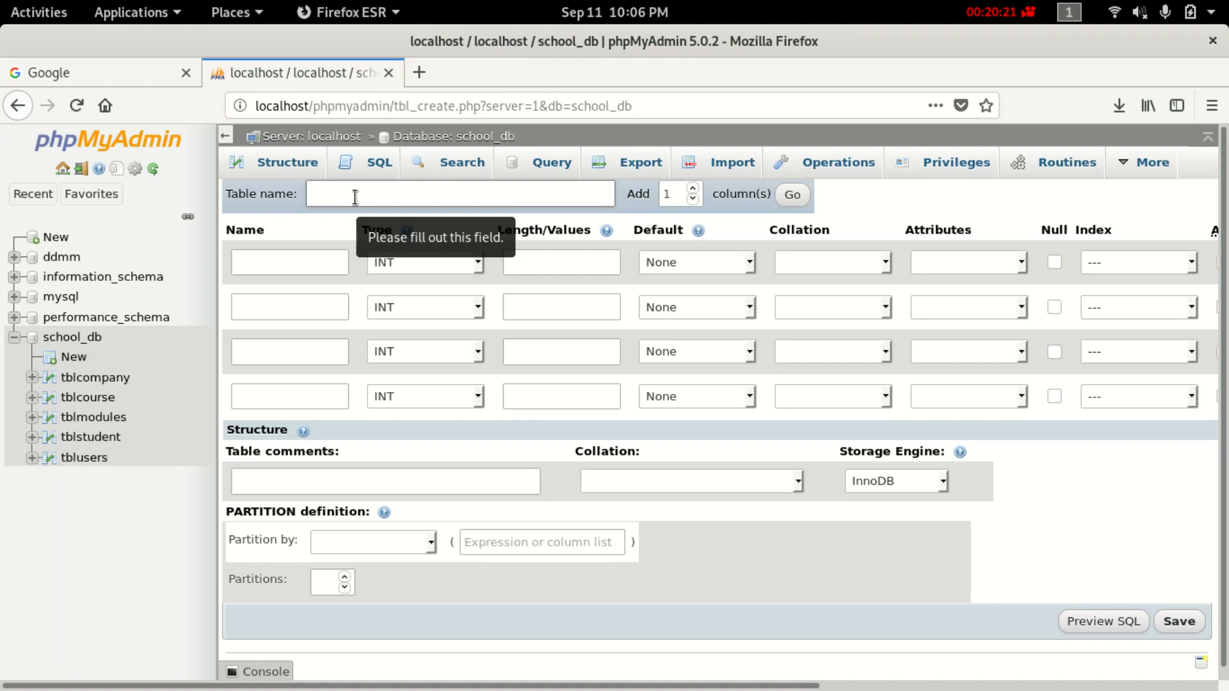
type("stud")
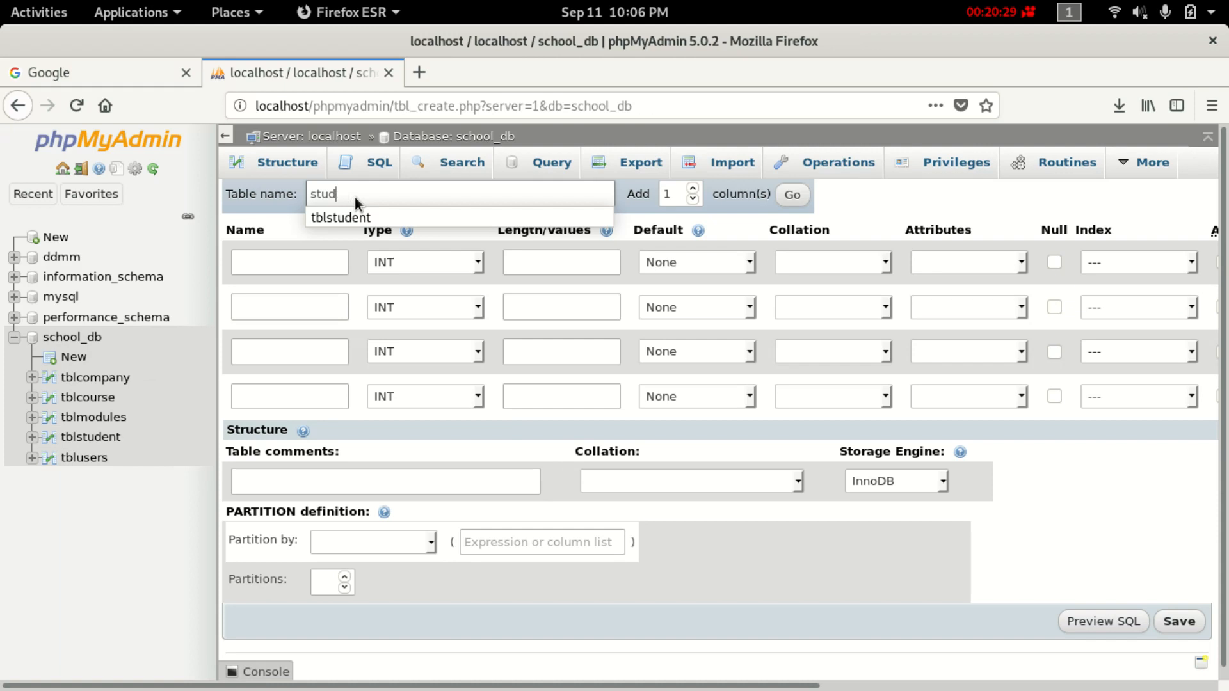
key("BackSpace")
key("BackSpace")
key("BackSpace")
key("BackSpace")
key("BackSpace")
key("BackSpace")
type("tb")
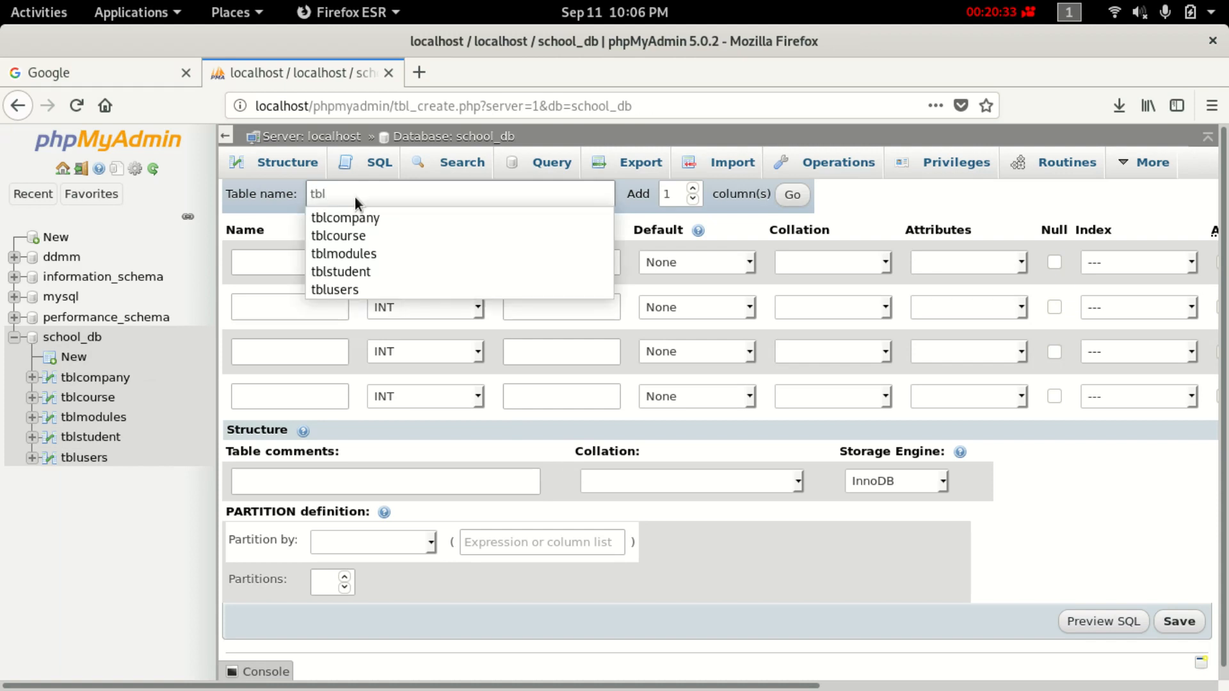
type("lstu")
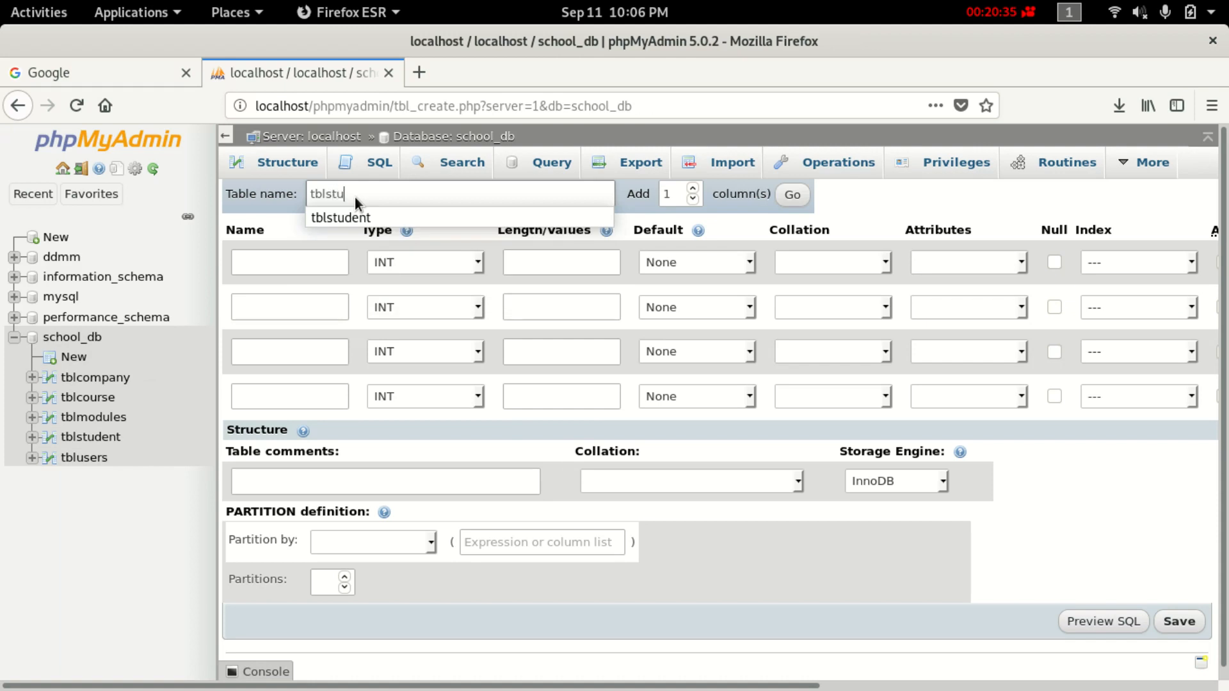
type("dentco")
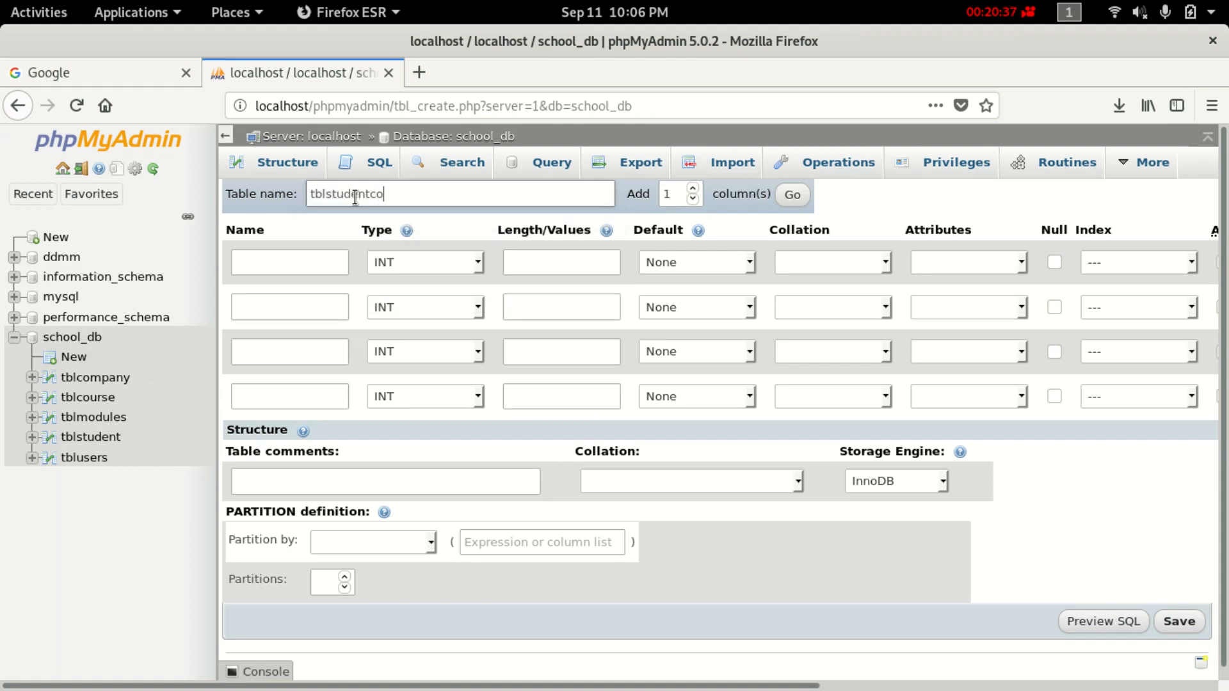
type("urse")
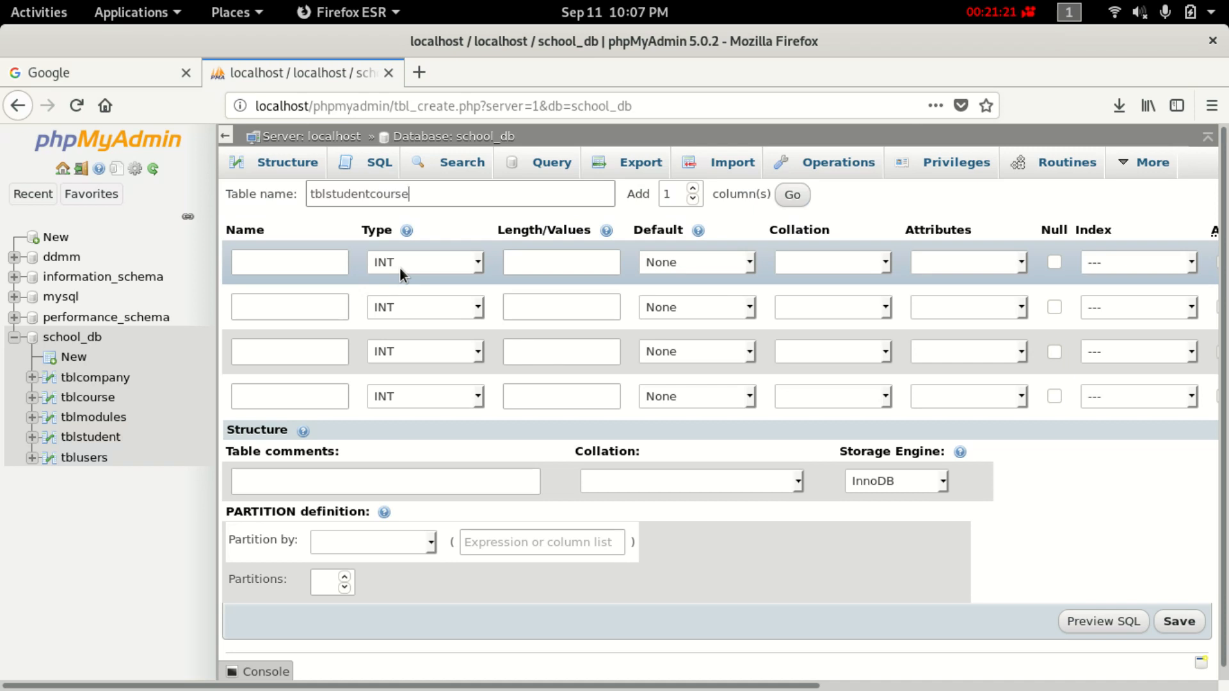
Name the first column stdcourseid.
left_click(297, 260)
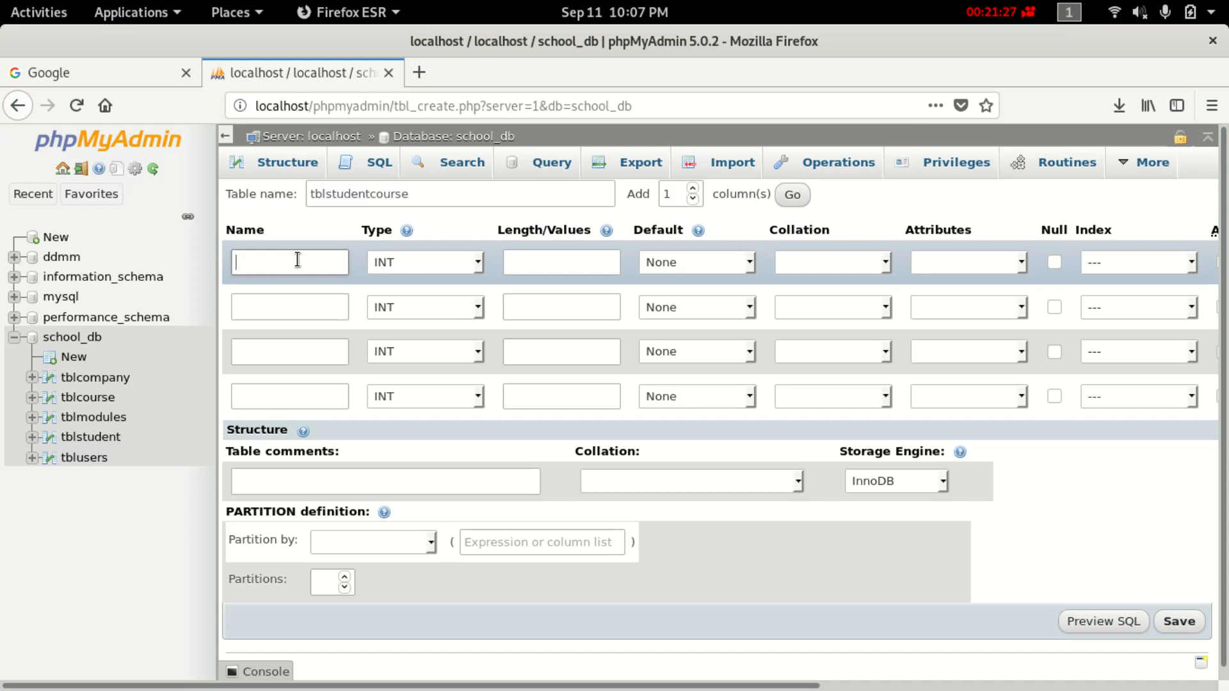
type("m")
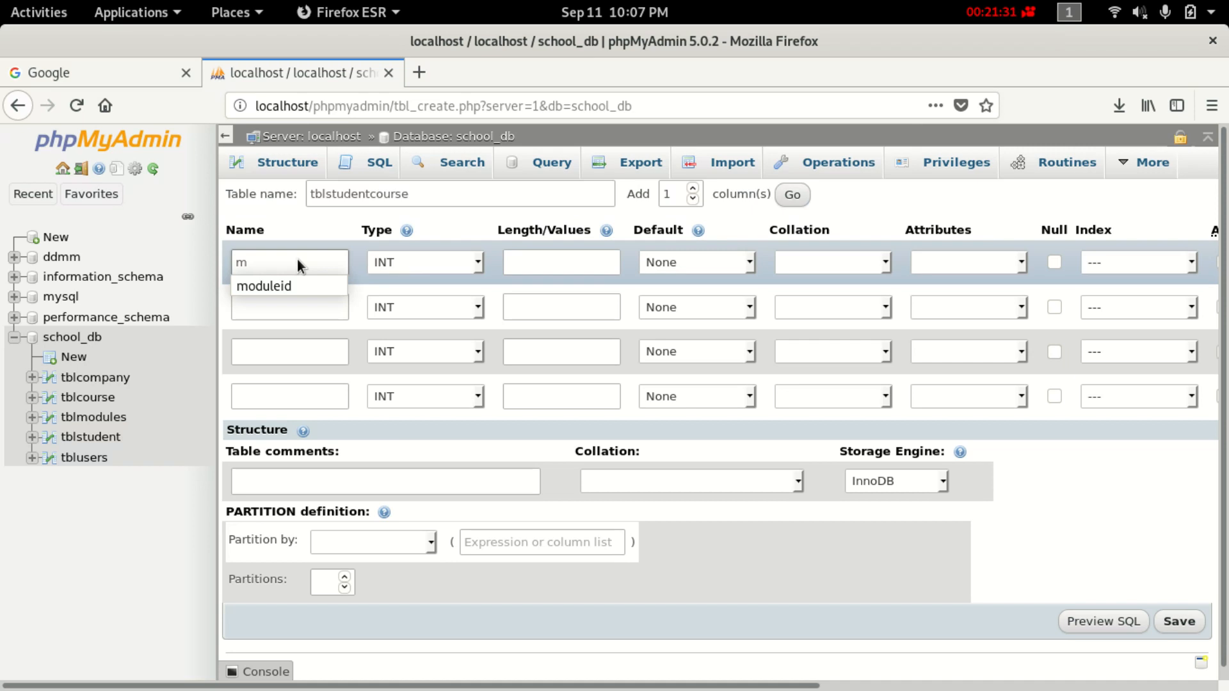
double_click(370, 191)
right_click(384, 192)
left_click(430, 256)
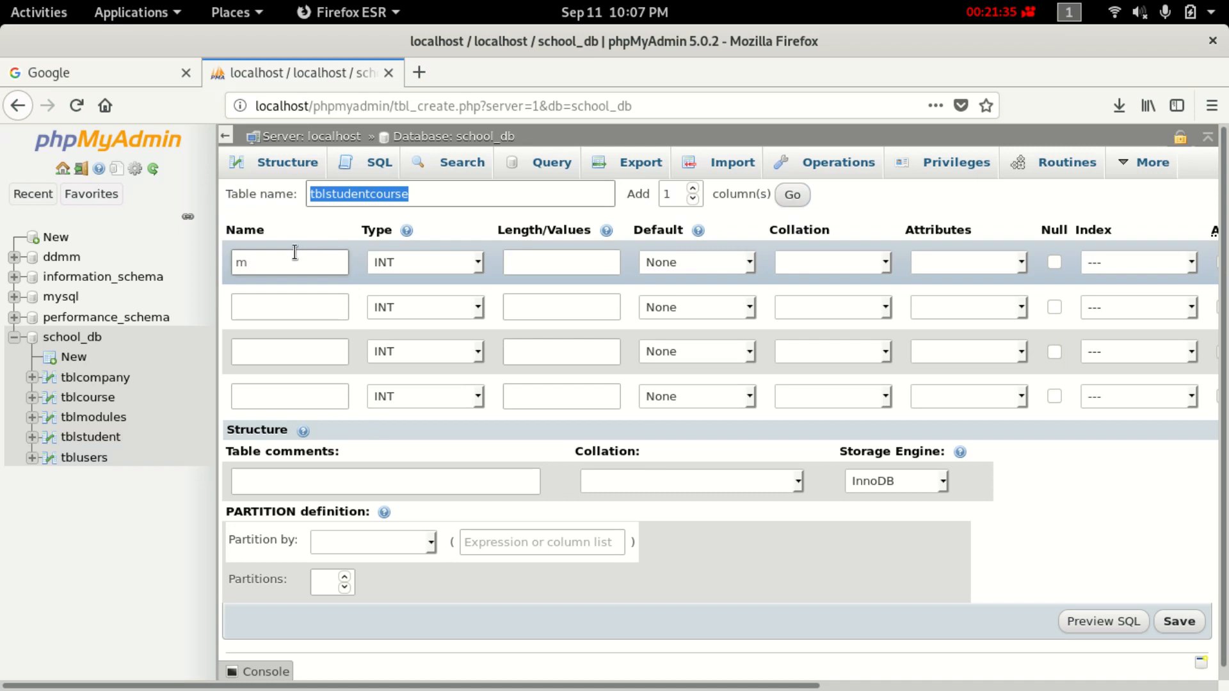
left_click(291, 256)
double_click(291, 257)
right_click(291, 256)
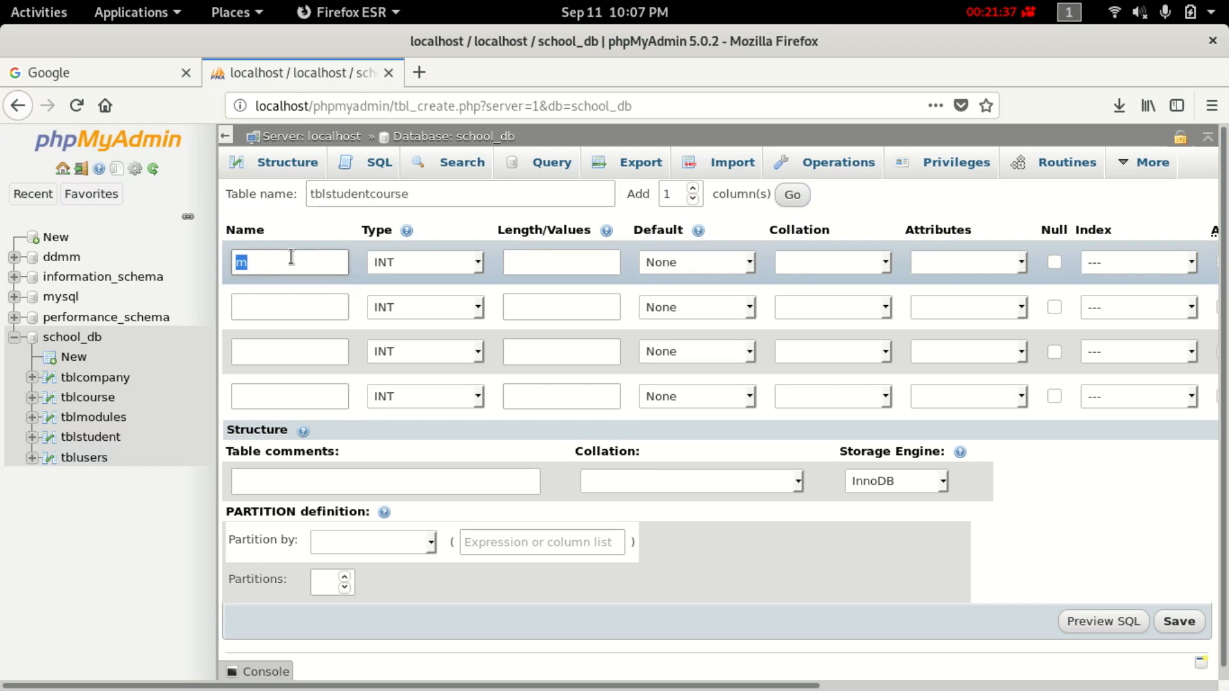
key("BackSpace")
key("ctrl+v")
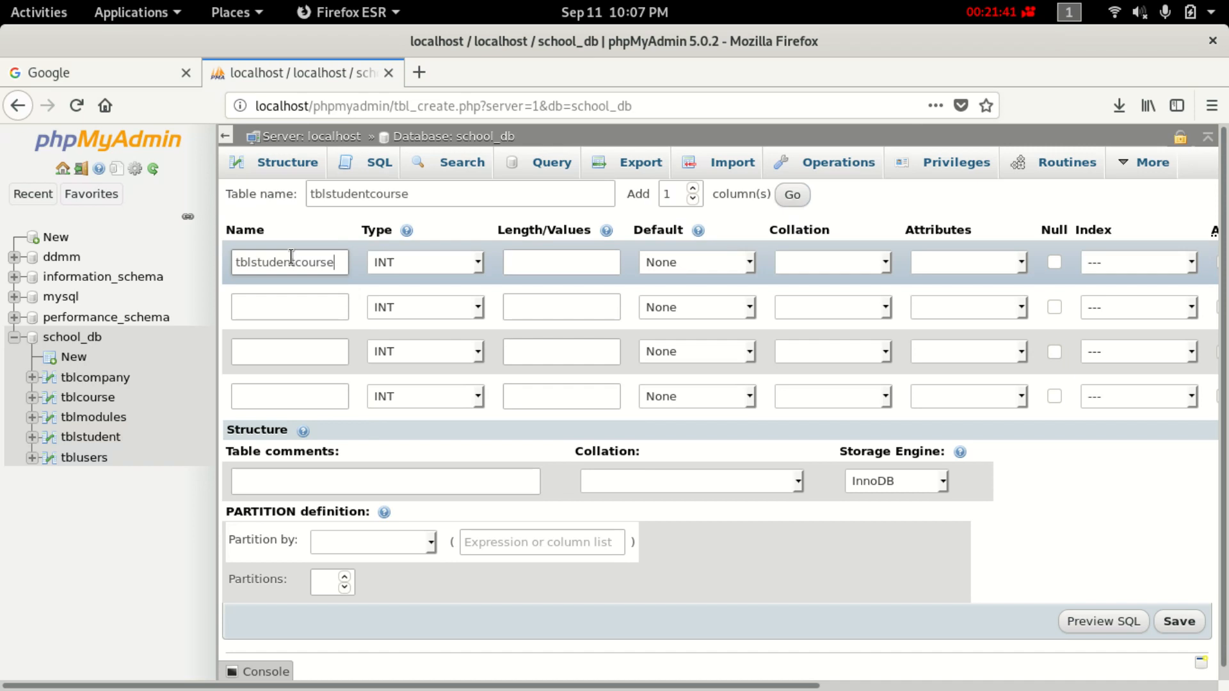
key("BackSpace")
key("BackSpace")
key("BackSpace")
key("BackSpace")
key("BackSpace")
key("BackSpace")
key("BackSpace")
key("BackSpace")
key("BackSpace")
key("BackSpace")
key("BackSpace")
key("BackSpace")
key("BackSpace")
key("BackSpace")
key("BackSpace")
key("BackSpace")
type("stdcourseid")
Leave stdcourseid's length empty and tick A_I to make it the INT primary key.
left_click(539, 262)
type("11")
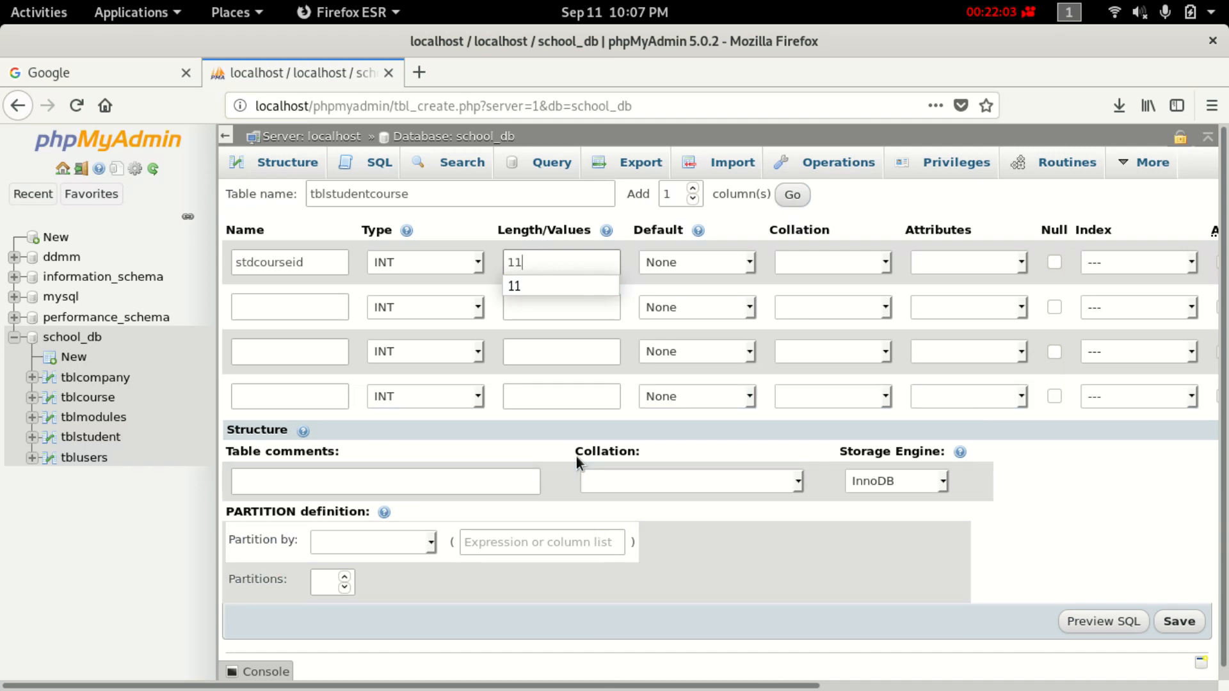
key("BackSpace")
key("BackSpace")
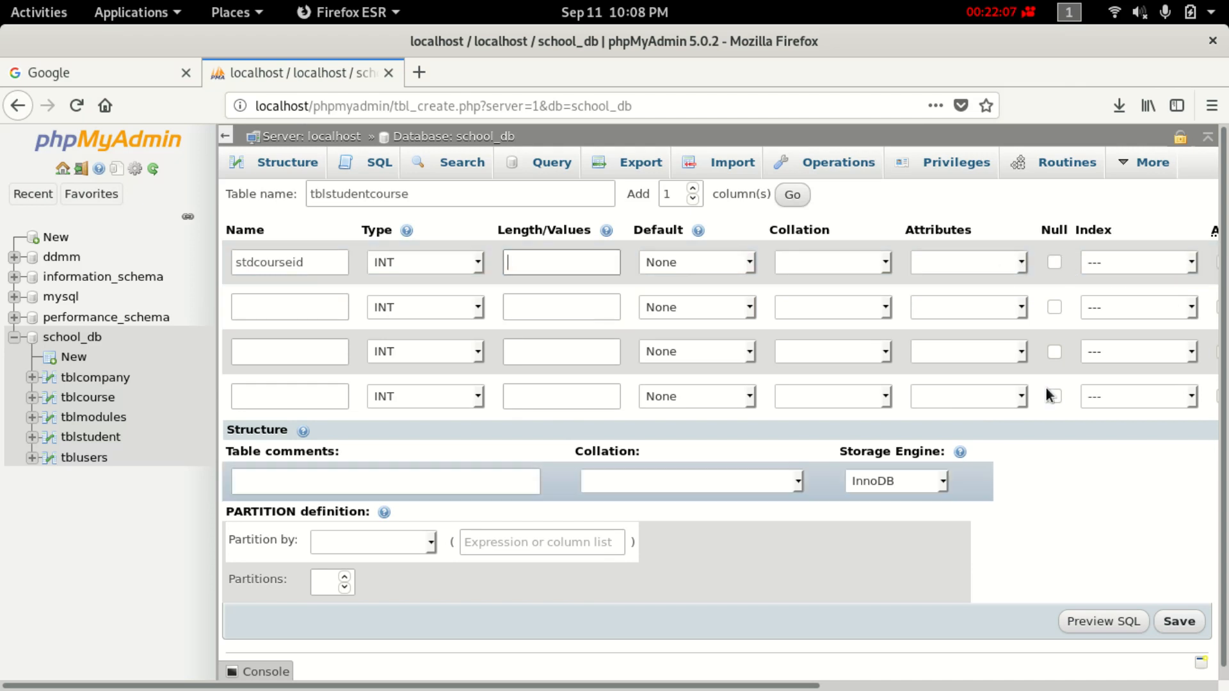
left_click_drag(571, 685, 827, 685)
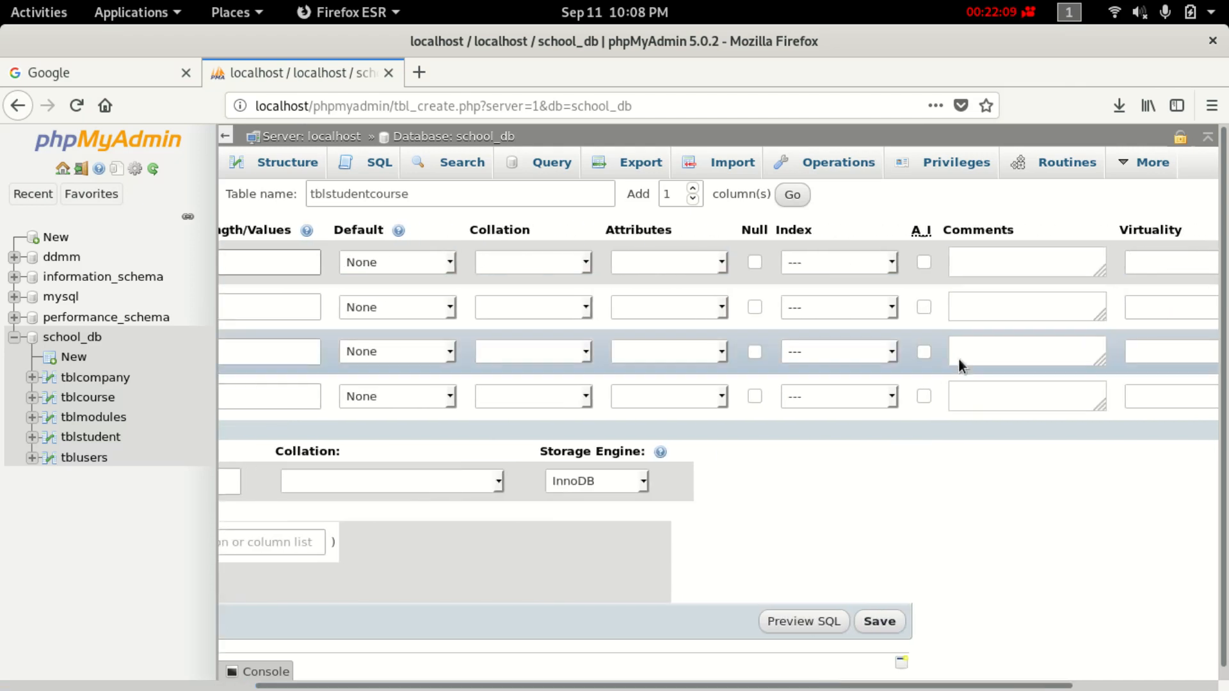
left_click(922, 258)
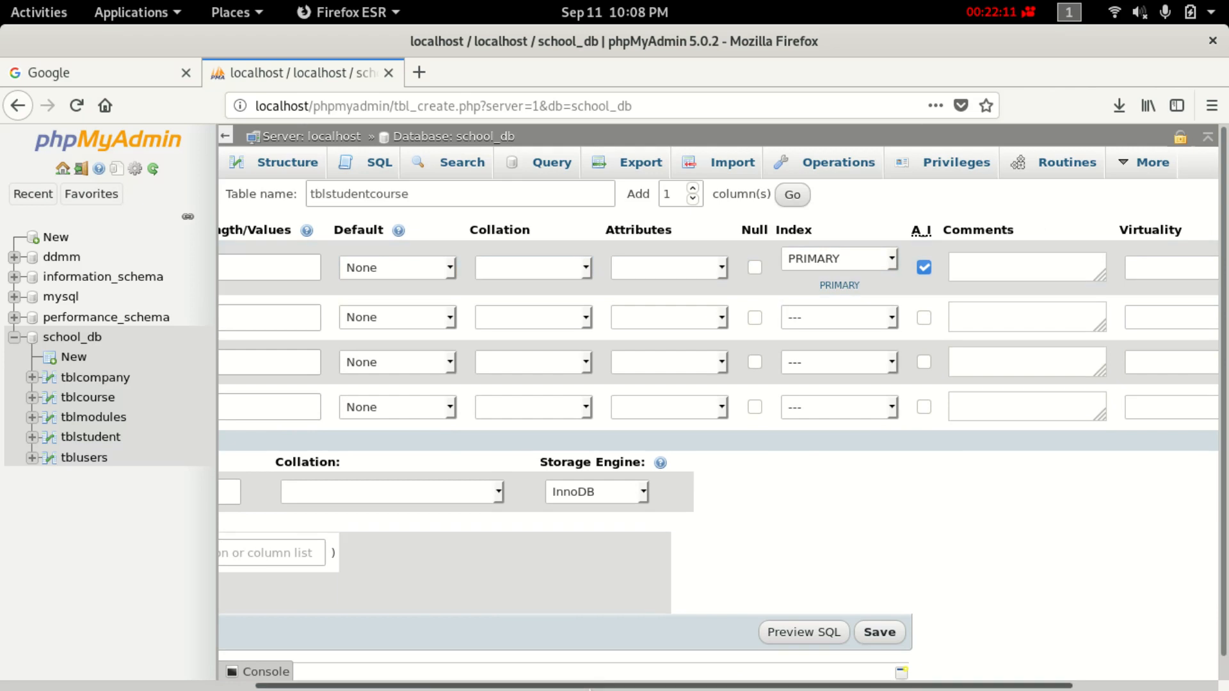
left_click_drag(607, 685, 353, 685)
left_click(287, 318)
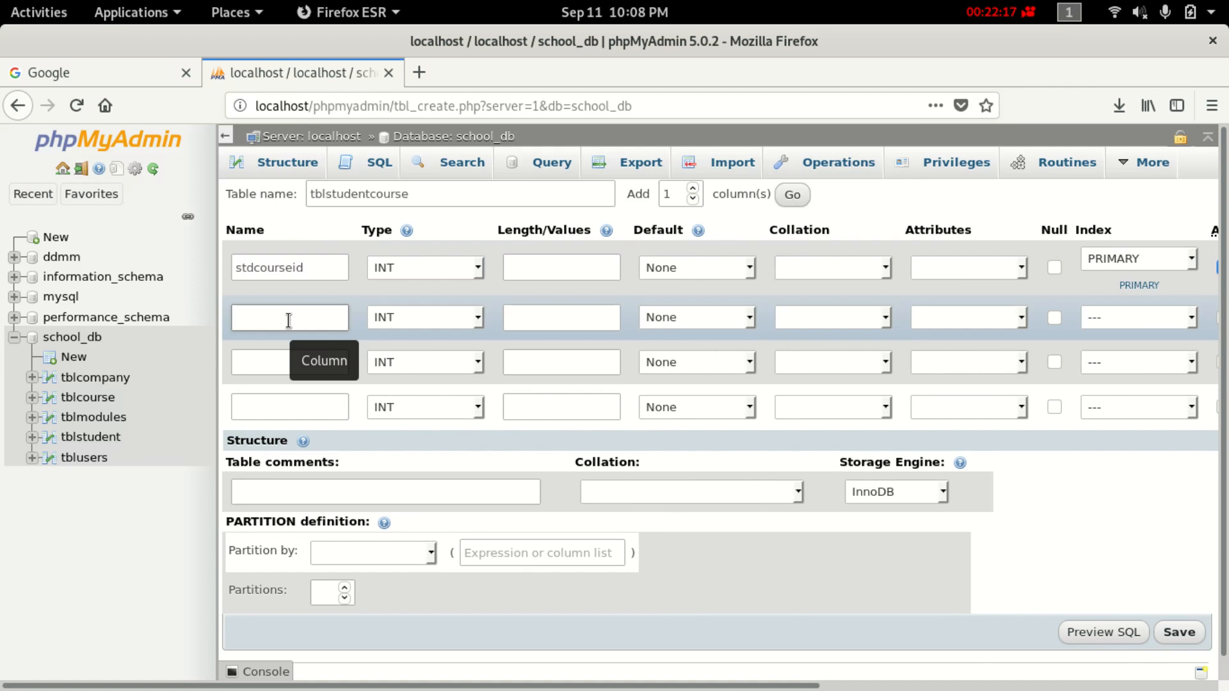
Name the second and third INT columns studentid and courseid.
type("s")
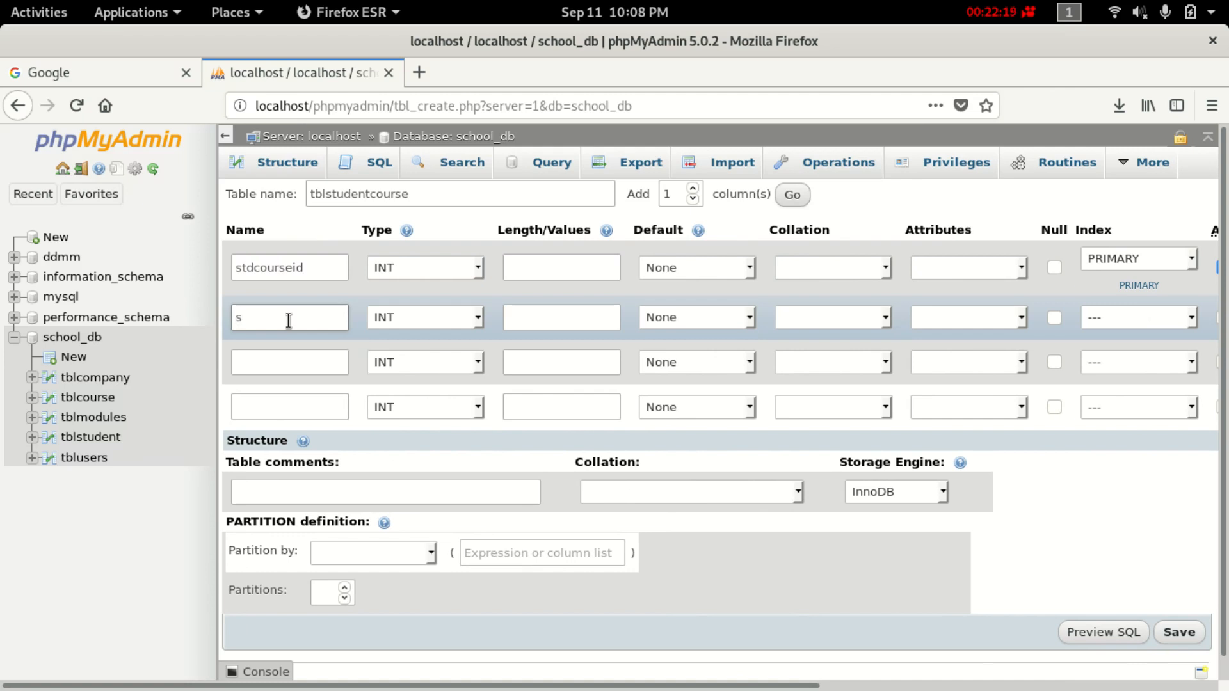
type("t")
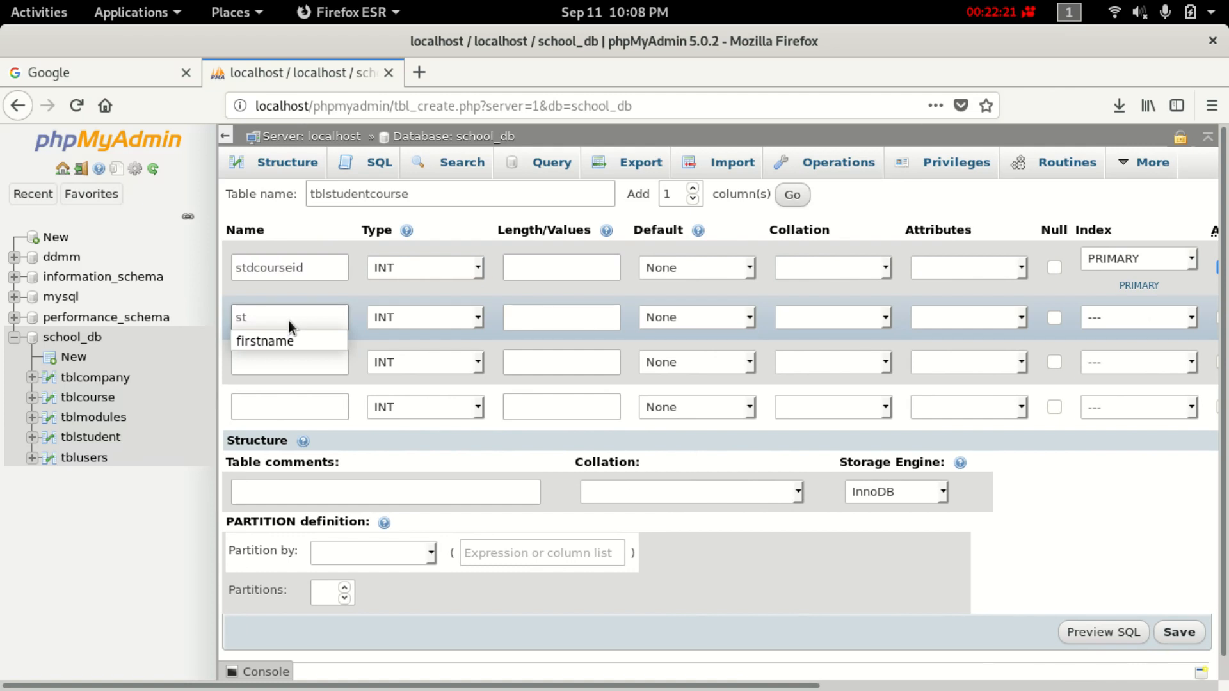
type("udent")
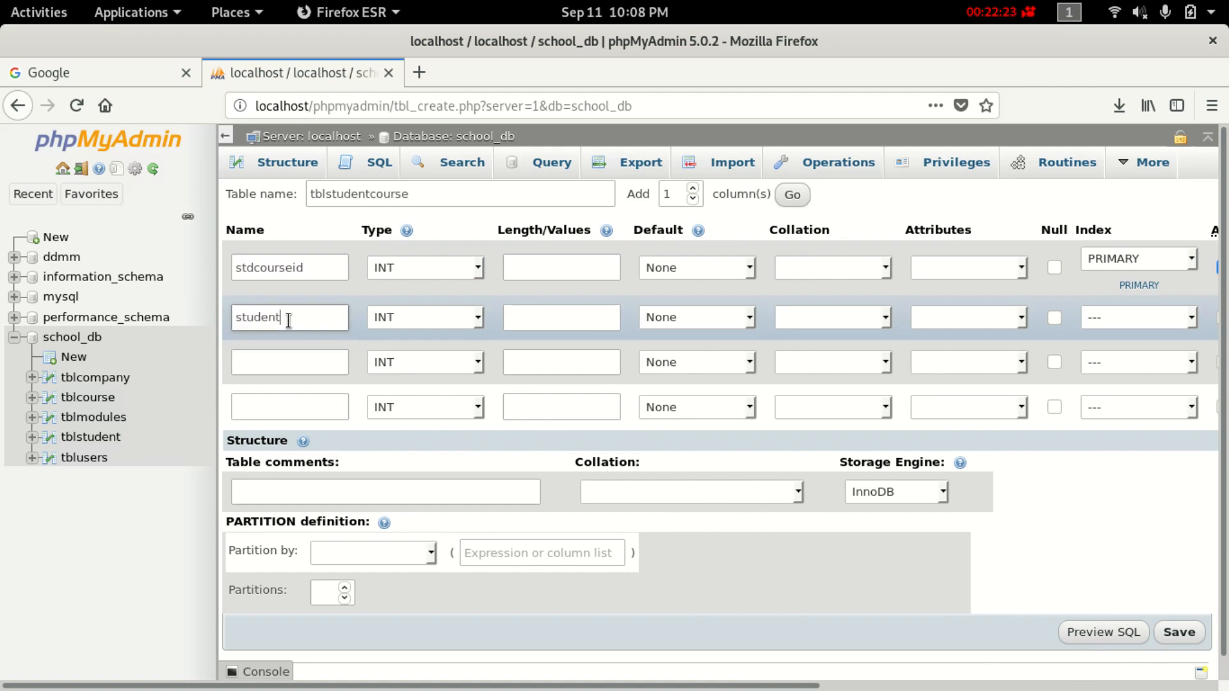
type("id")
left_click(304, 362)
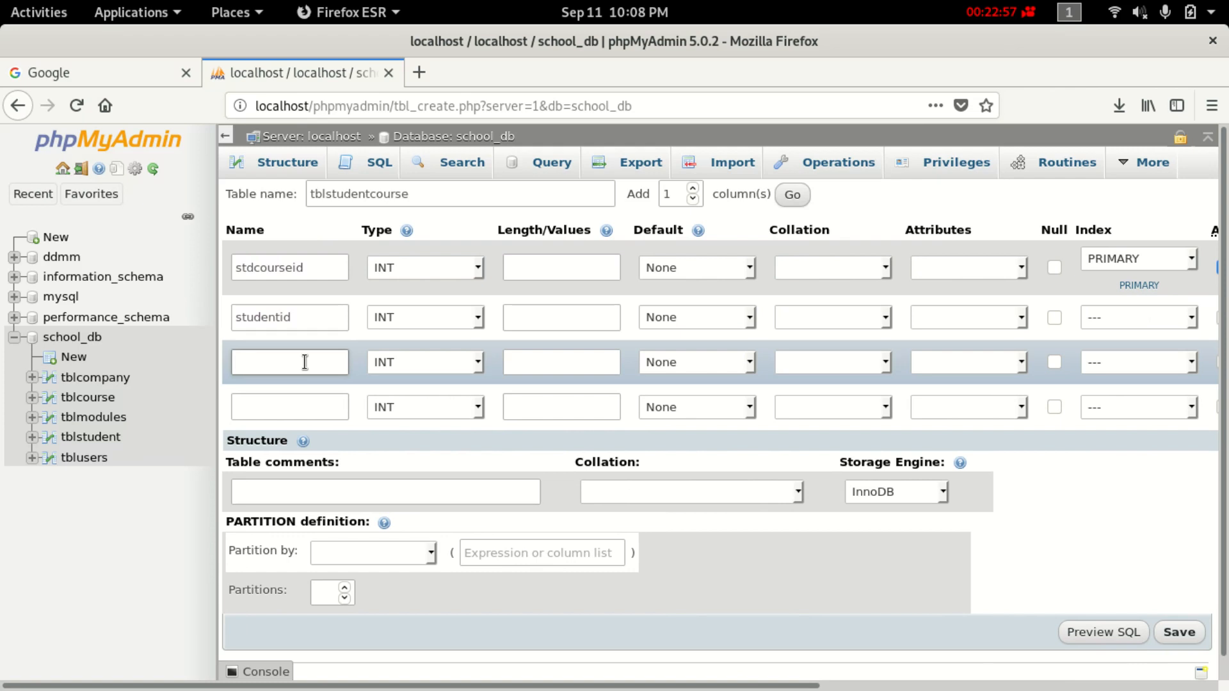
type("s")
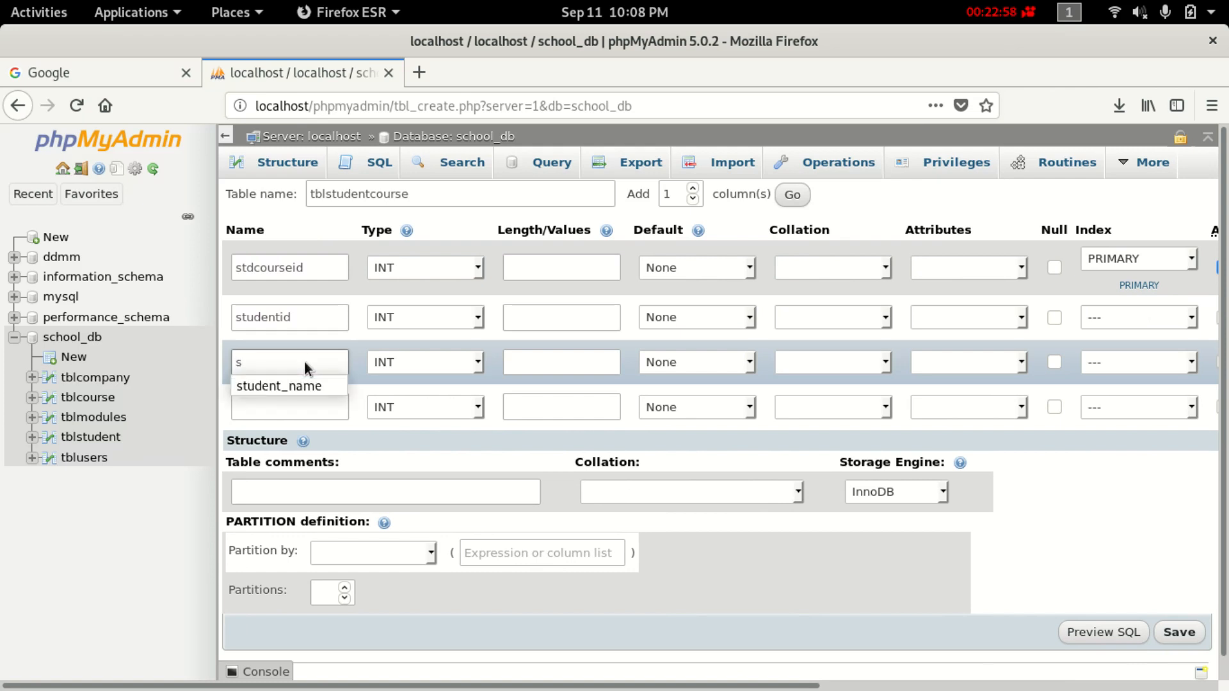
key("BackSpace")
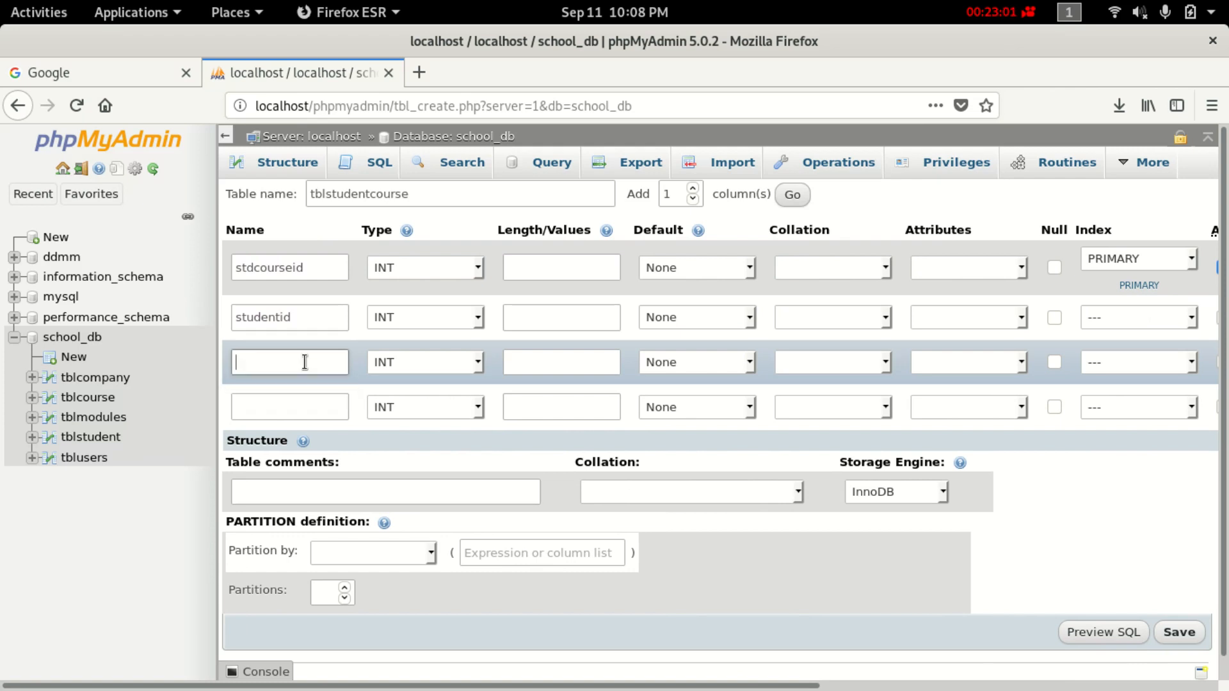
type("course")
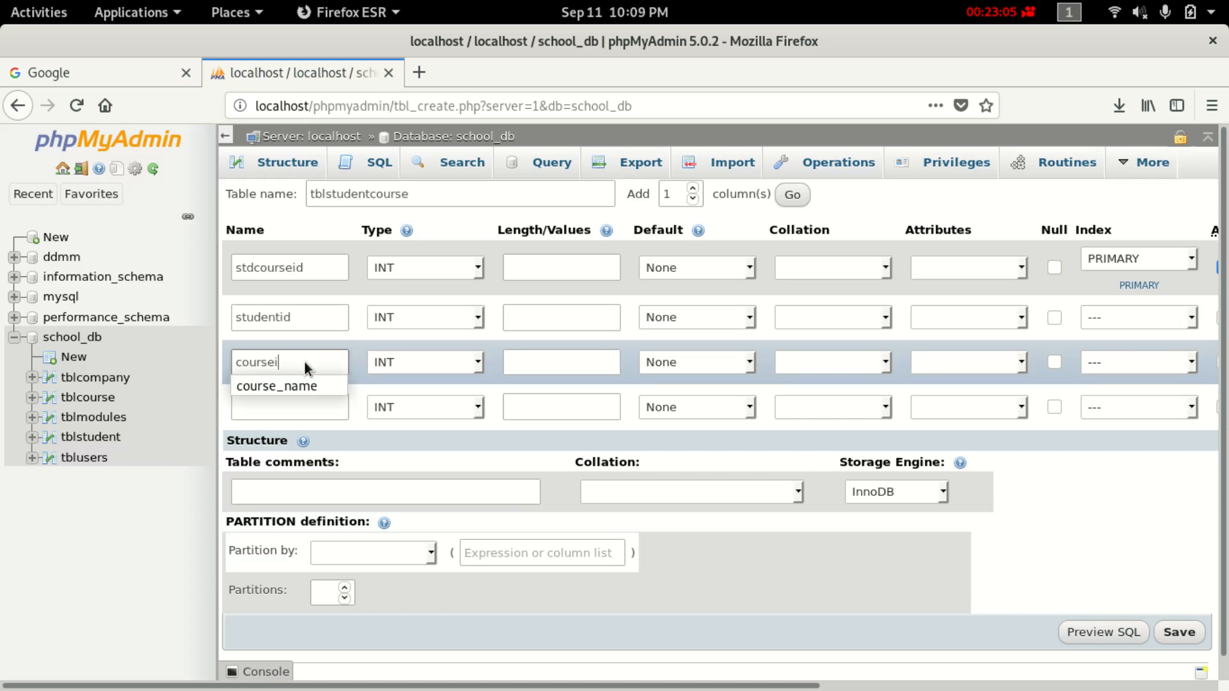
type("id")
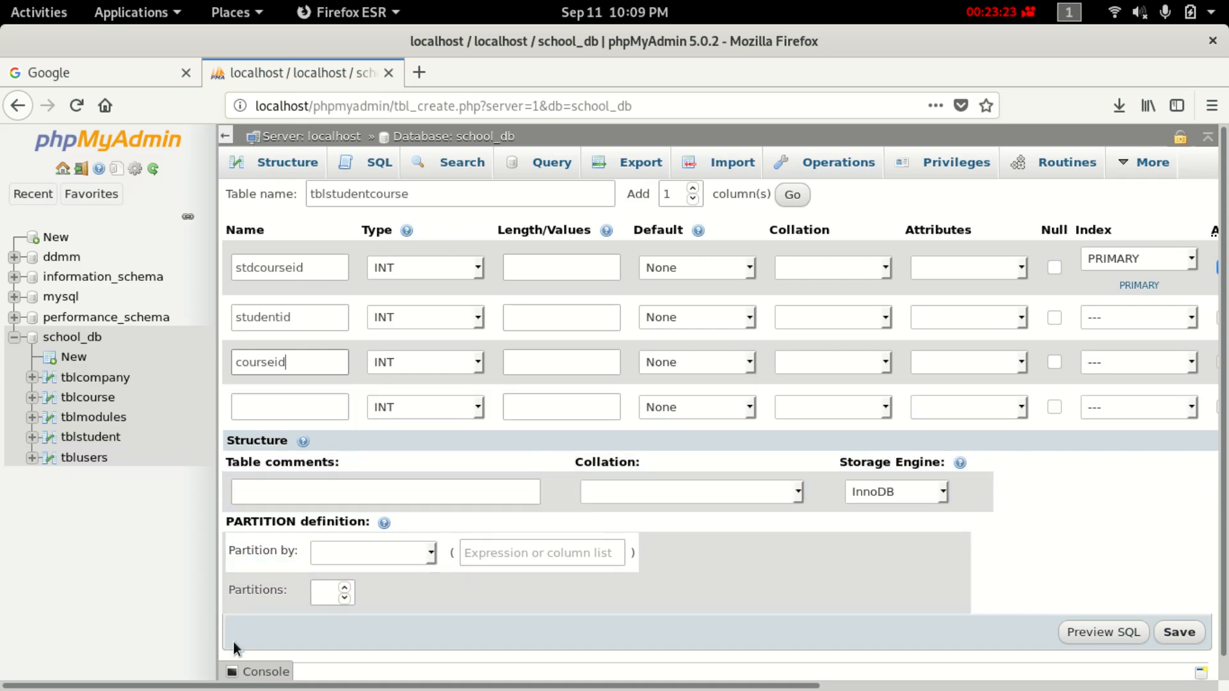
scroll(401, 588, "down", 1)
scroll(343, 608, "up", 1)
Save tblstudentcourse, review tblcompany's structure, then show tblusers' column structure.
left_click(1184, 633)
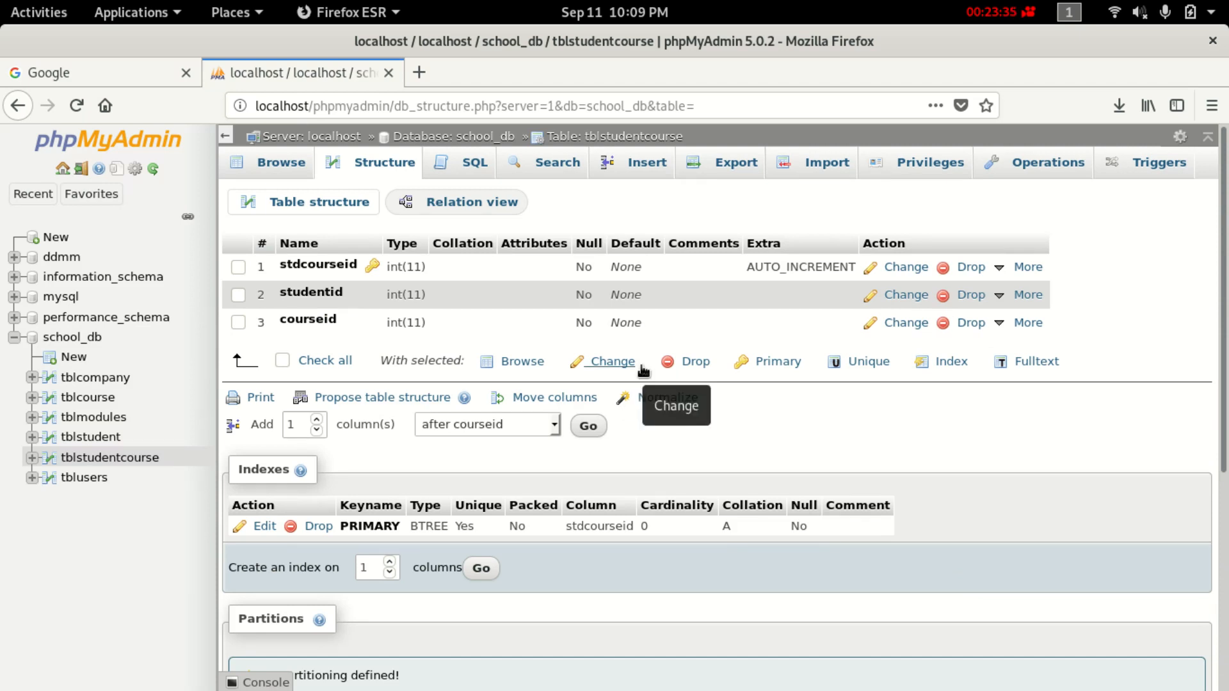
left_click(118, 382)
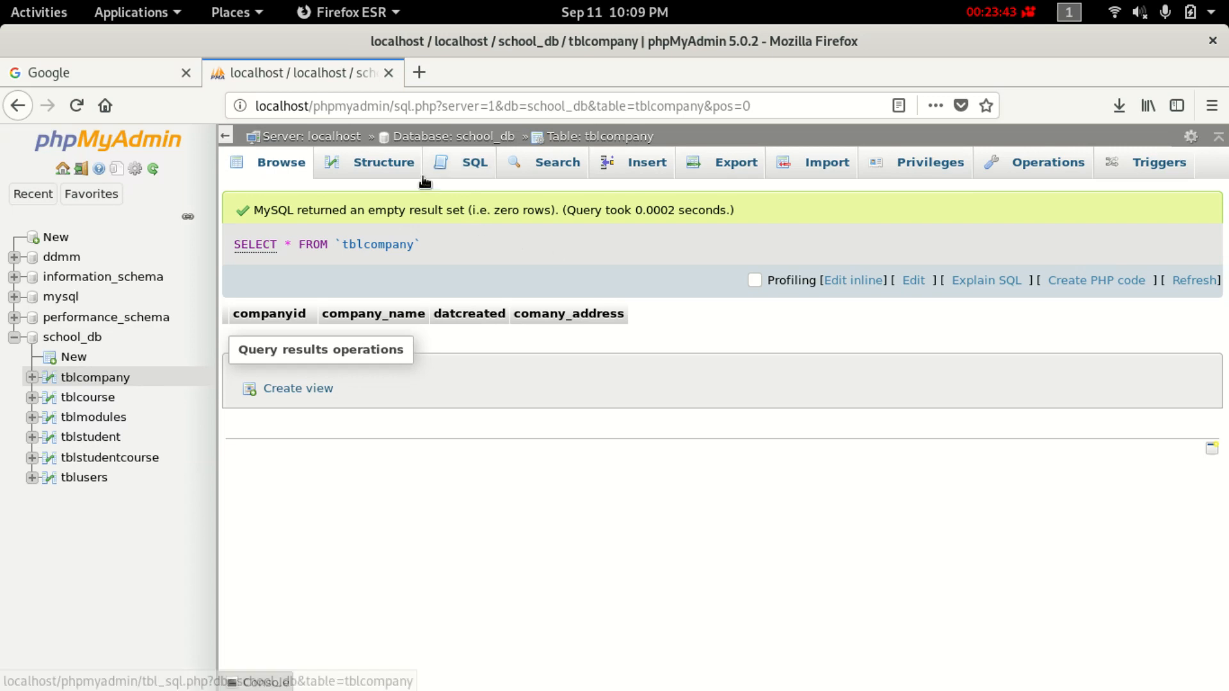
left_click(370, 154)
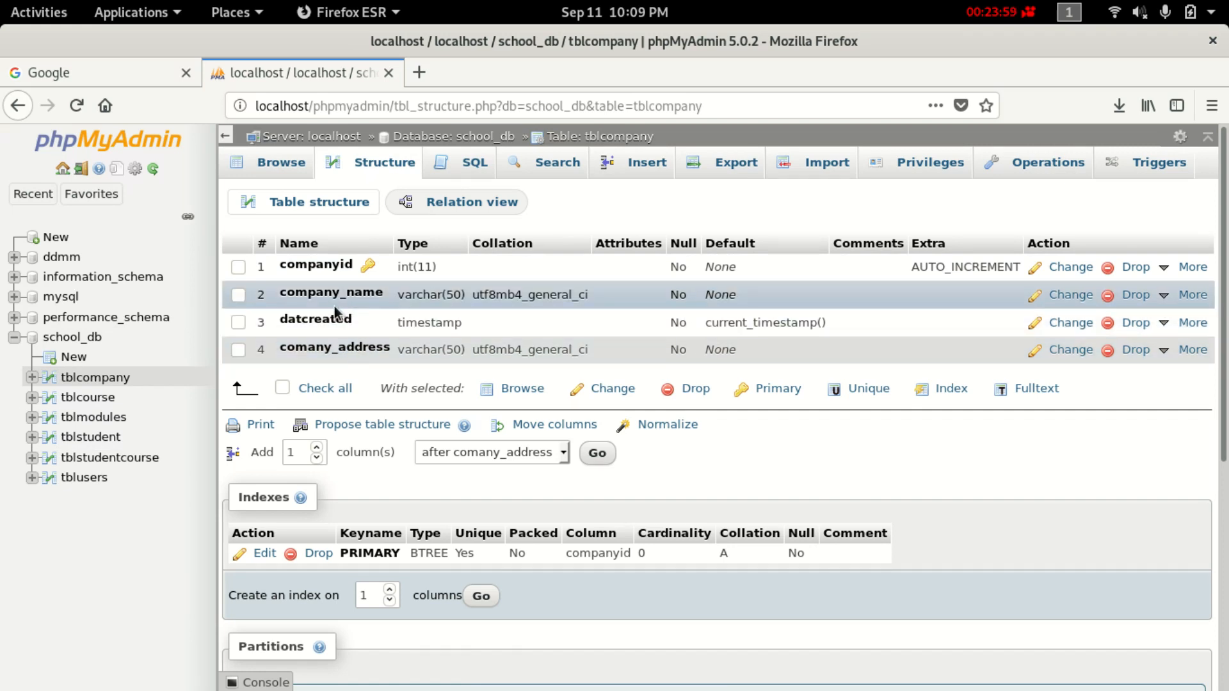
left_click(66, 481)
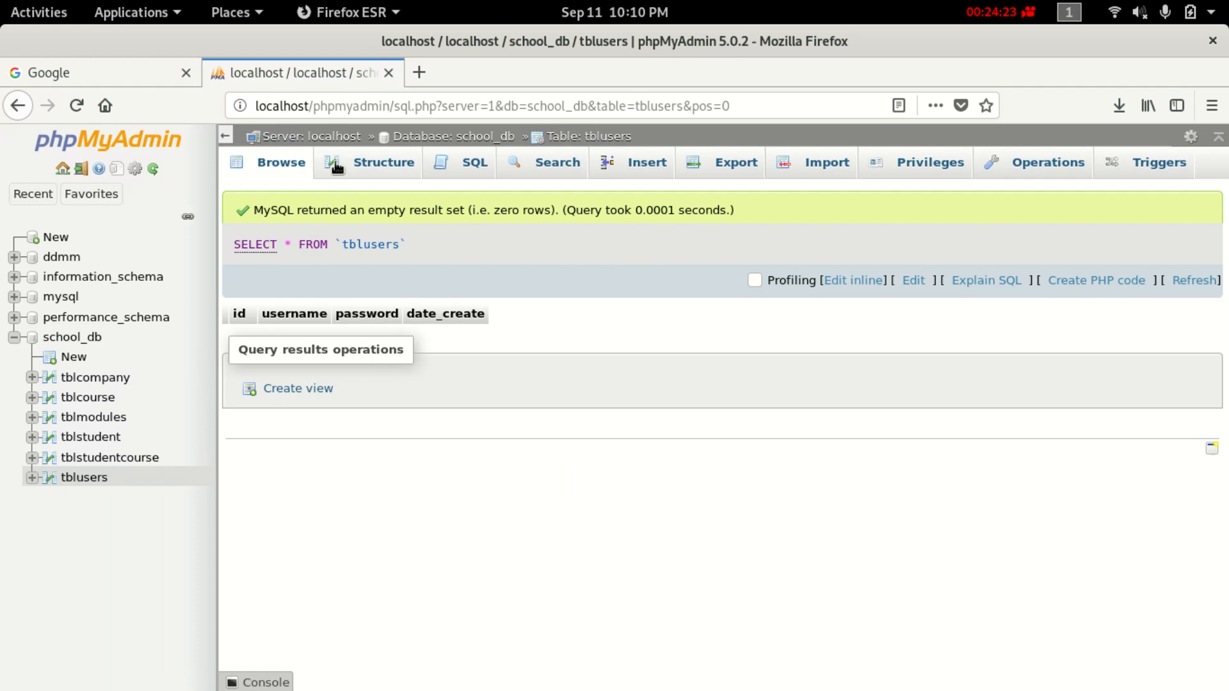
left_click(385, 161)
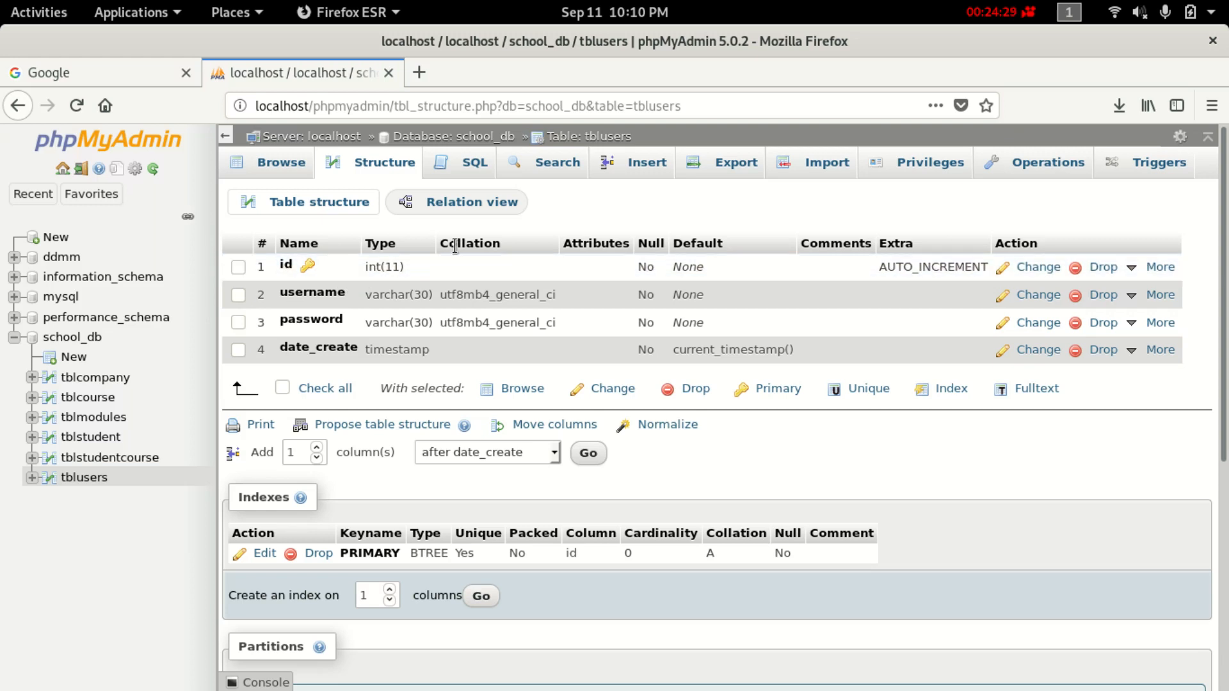
Rename tblusers' id column to userid and save, then go to tblcompany.
left_click(1030, 271)
left_click(293, 219)
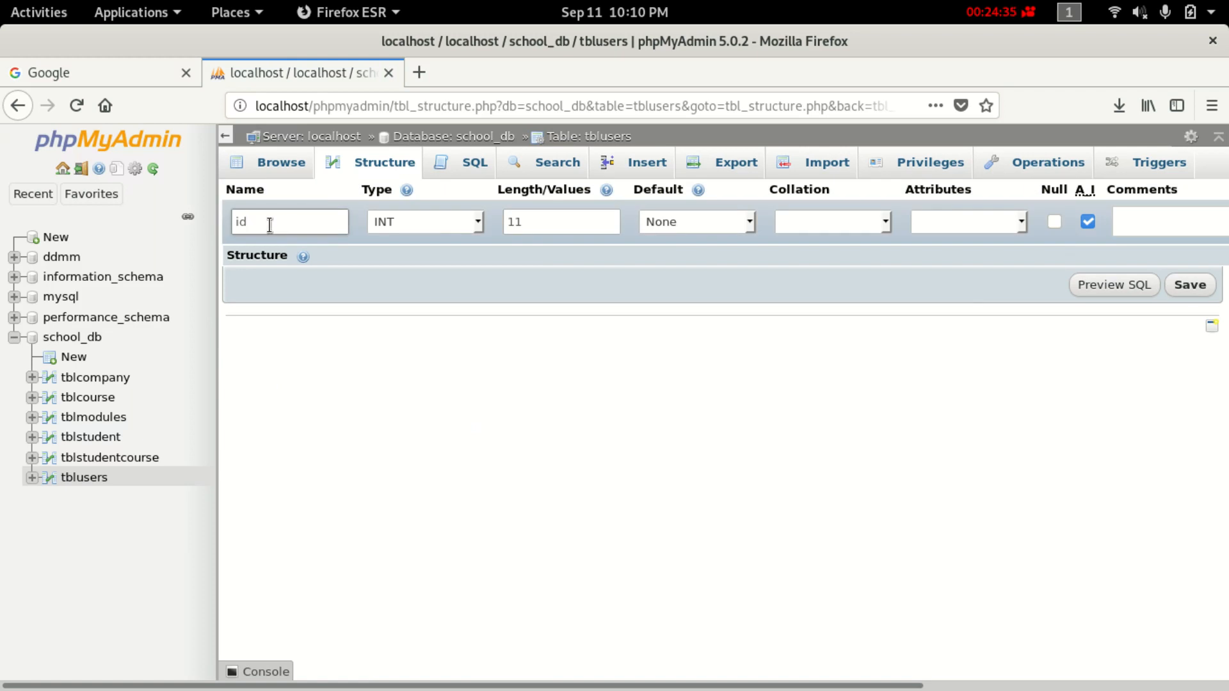
key("BackSpace")
key("BackSpace")
type("user")
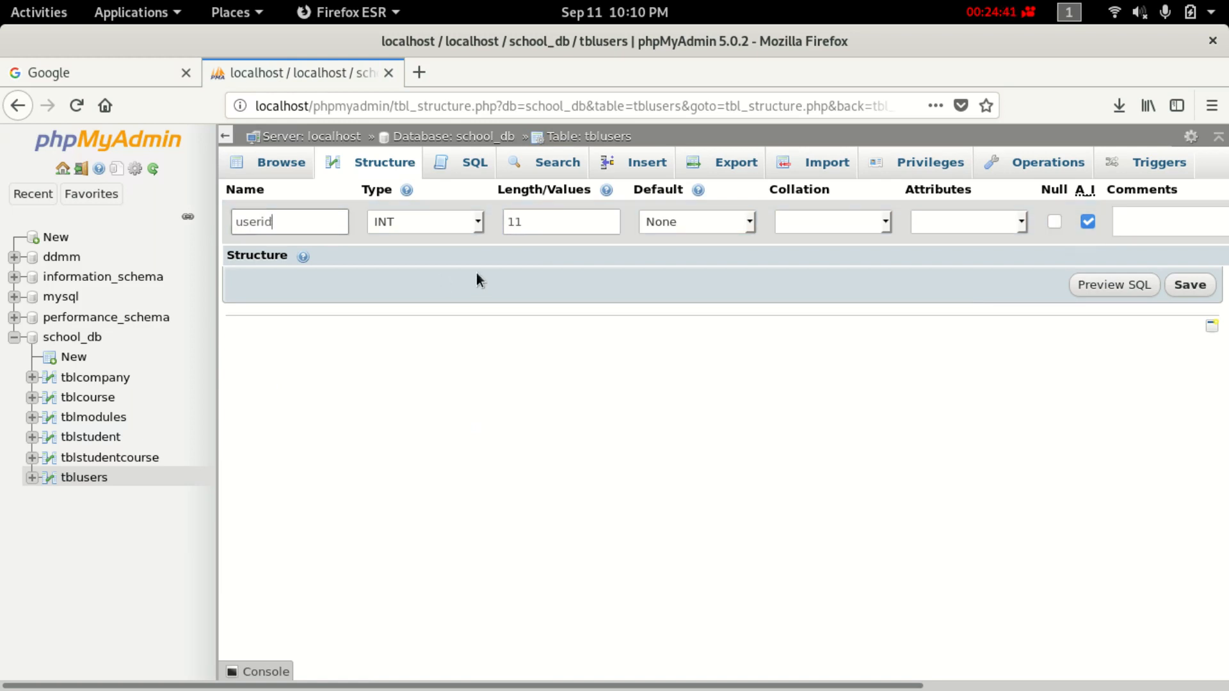
left_click(1189, 285)
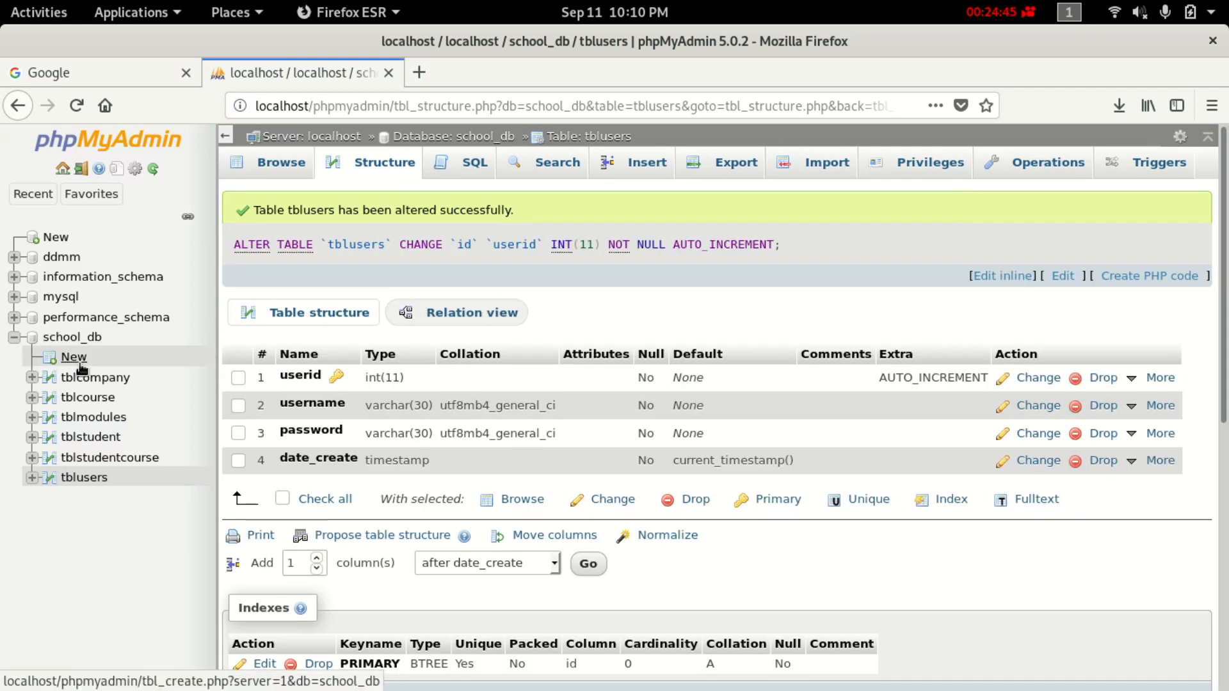
left_click(112, 379)
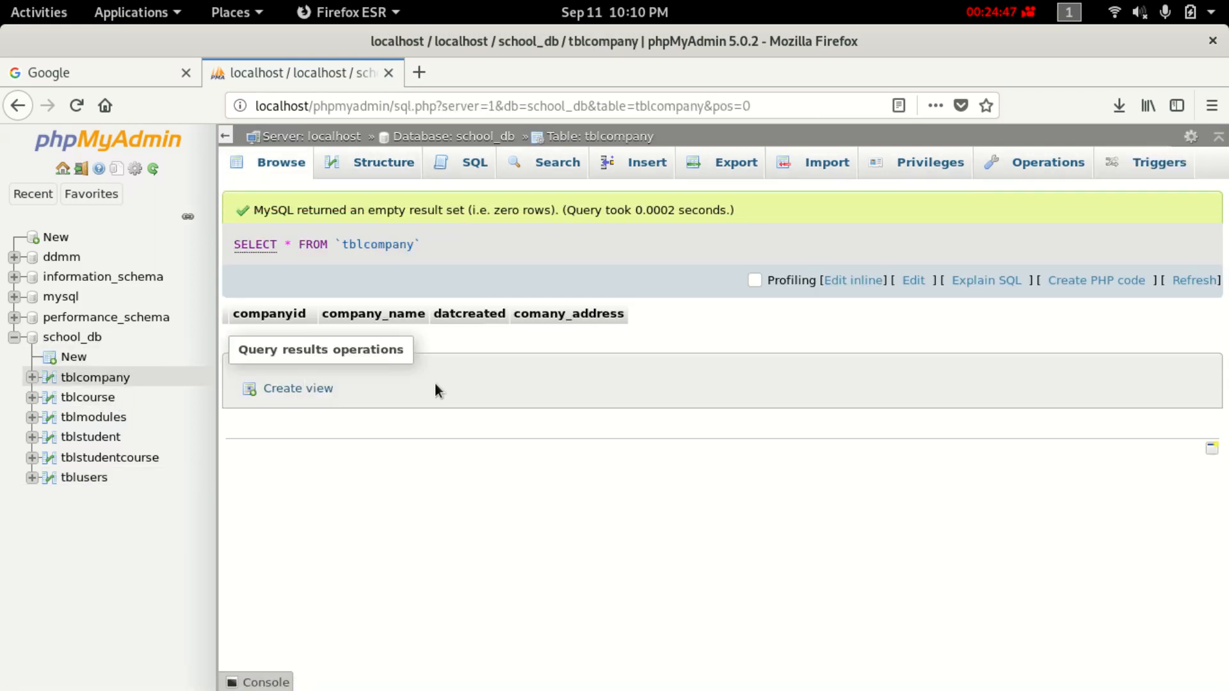
Copy the companyid column name from tblcompany's structure and return to tblusers' structure.
left_click(403, 164)
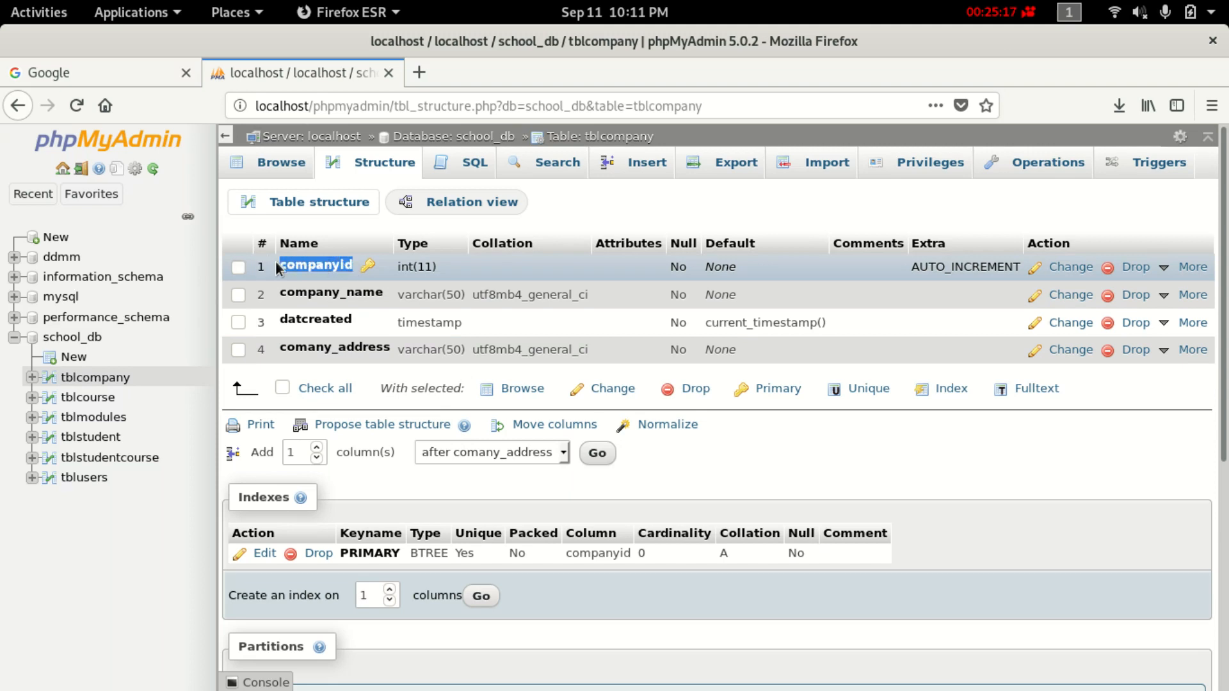
right_click(316, 268)
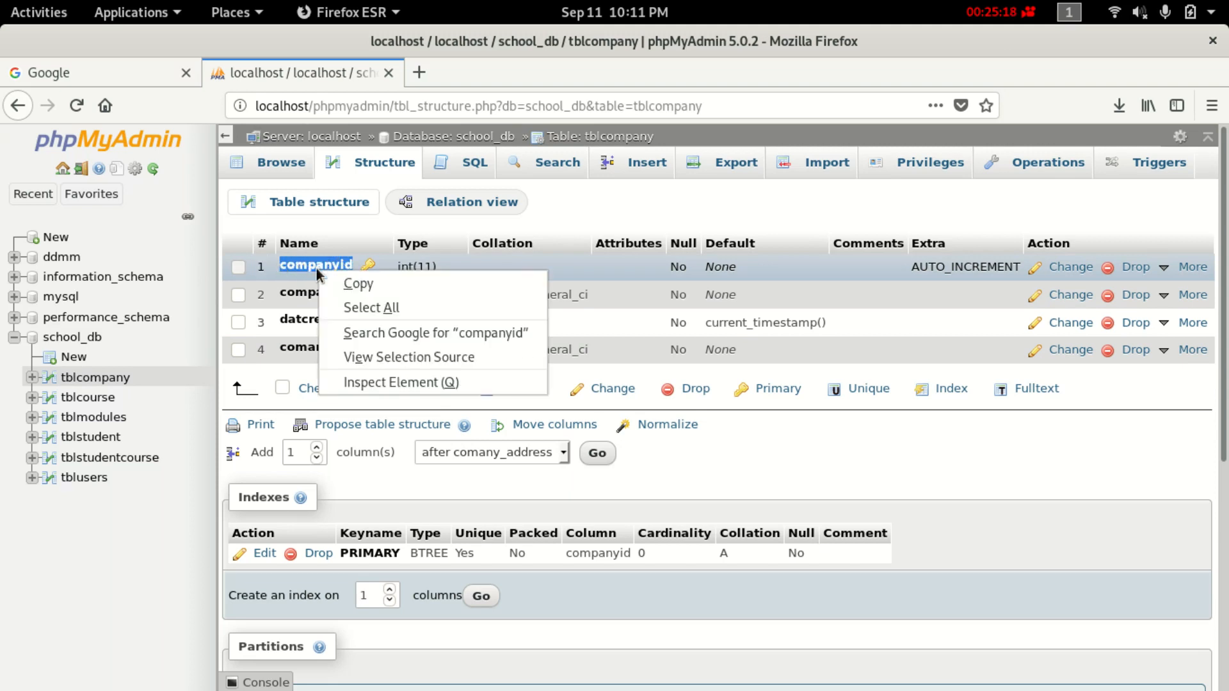
left_click(390, 287)
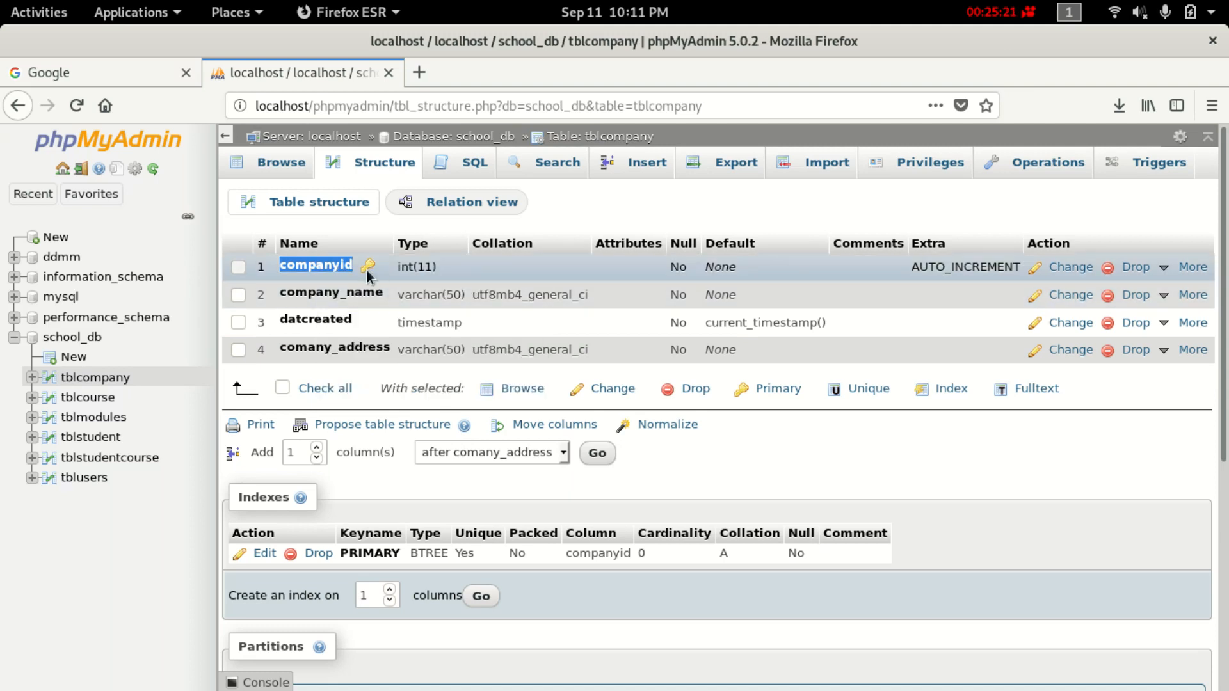
right_click(316, 267)
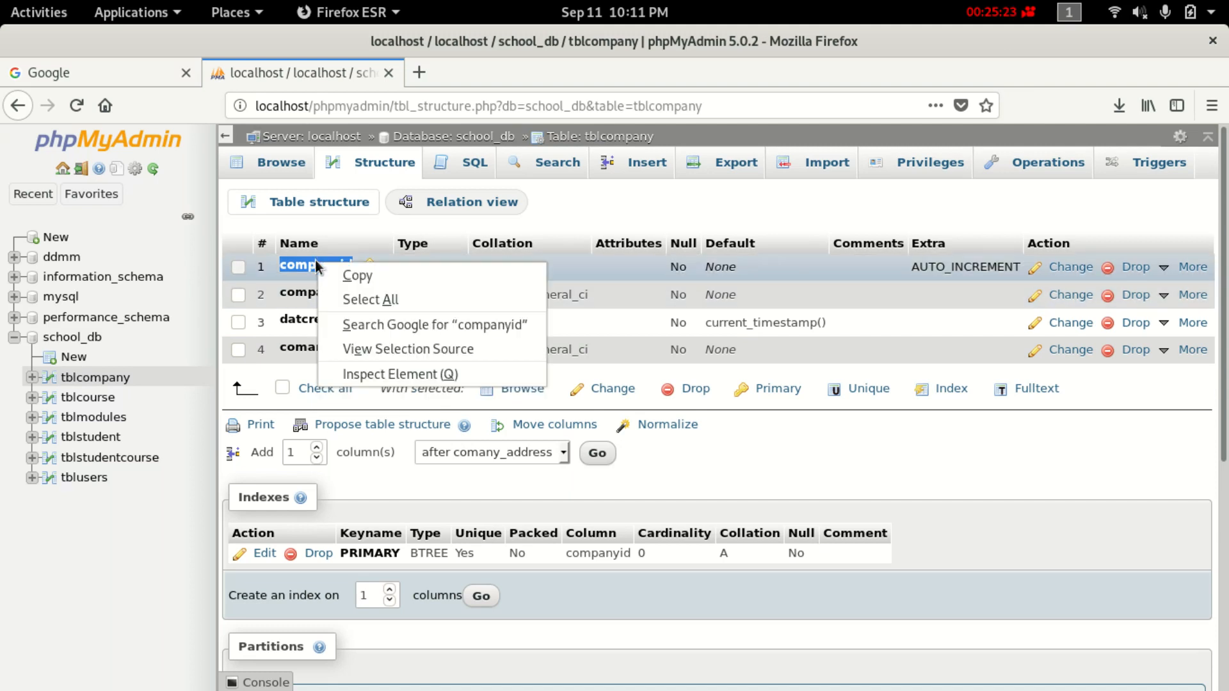
left_click(362, 276)
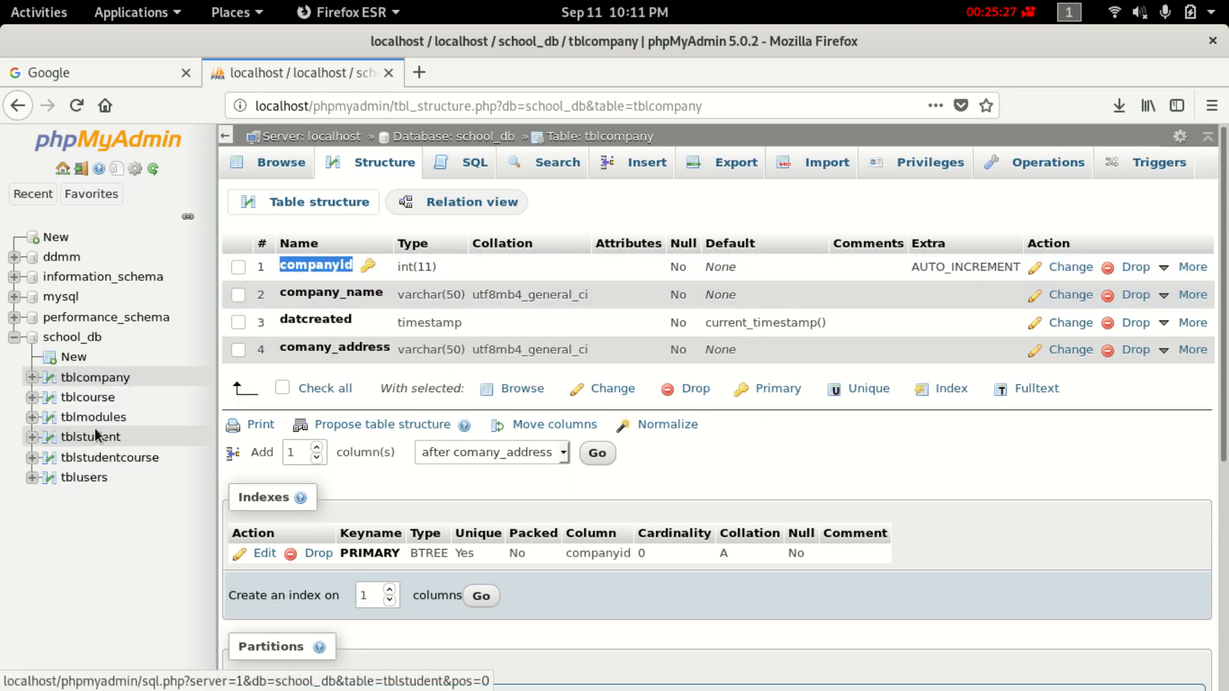
left_click(74, 480)
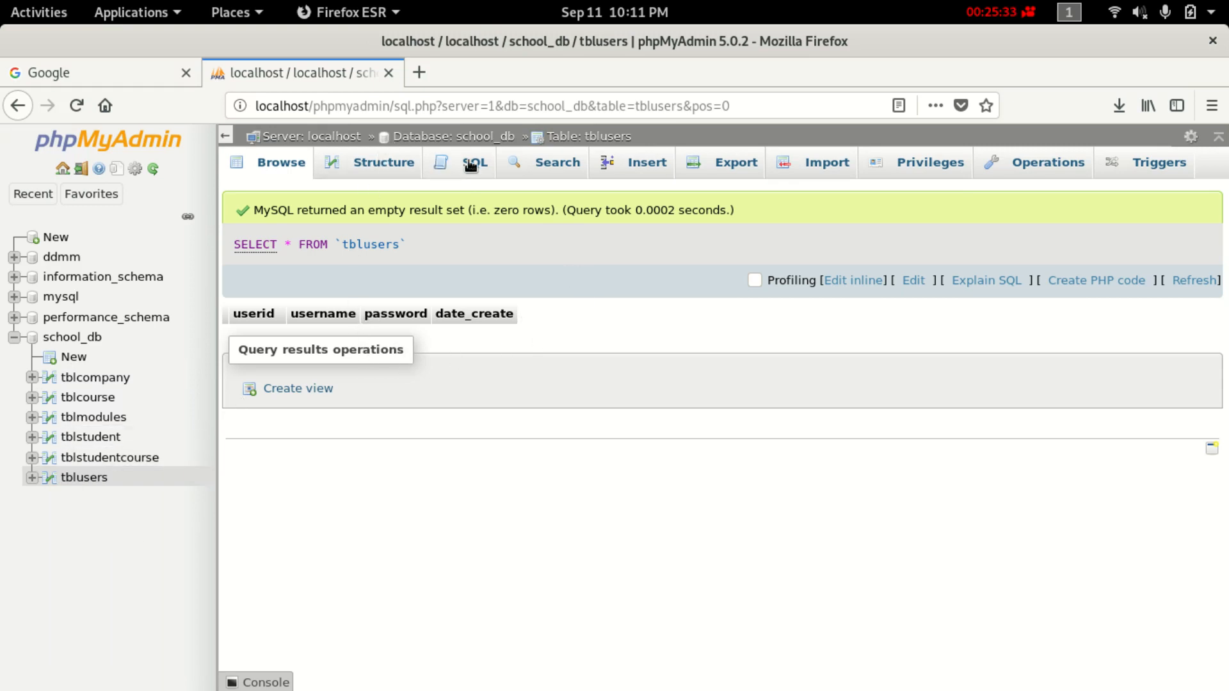
left_click(398, 165)
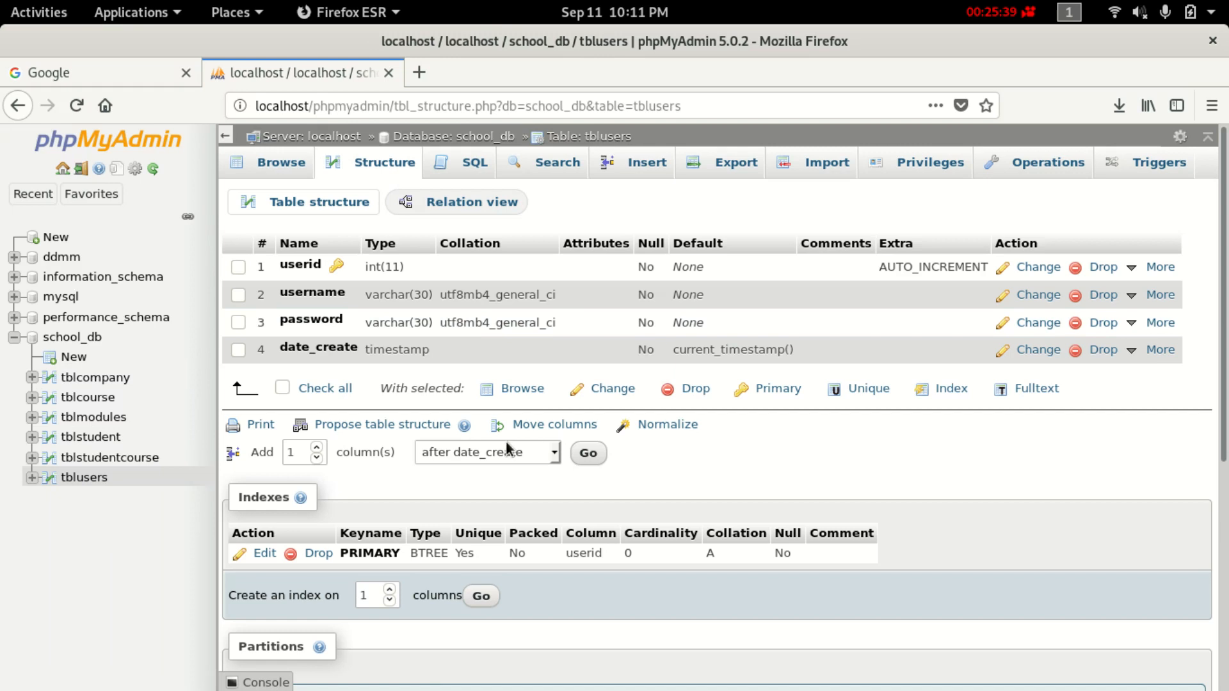
Add an INT column companyid after date_create in tblusers, then browse the empty table.
left_click(585, 453)
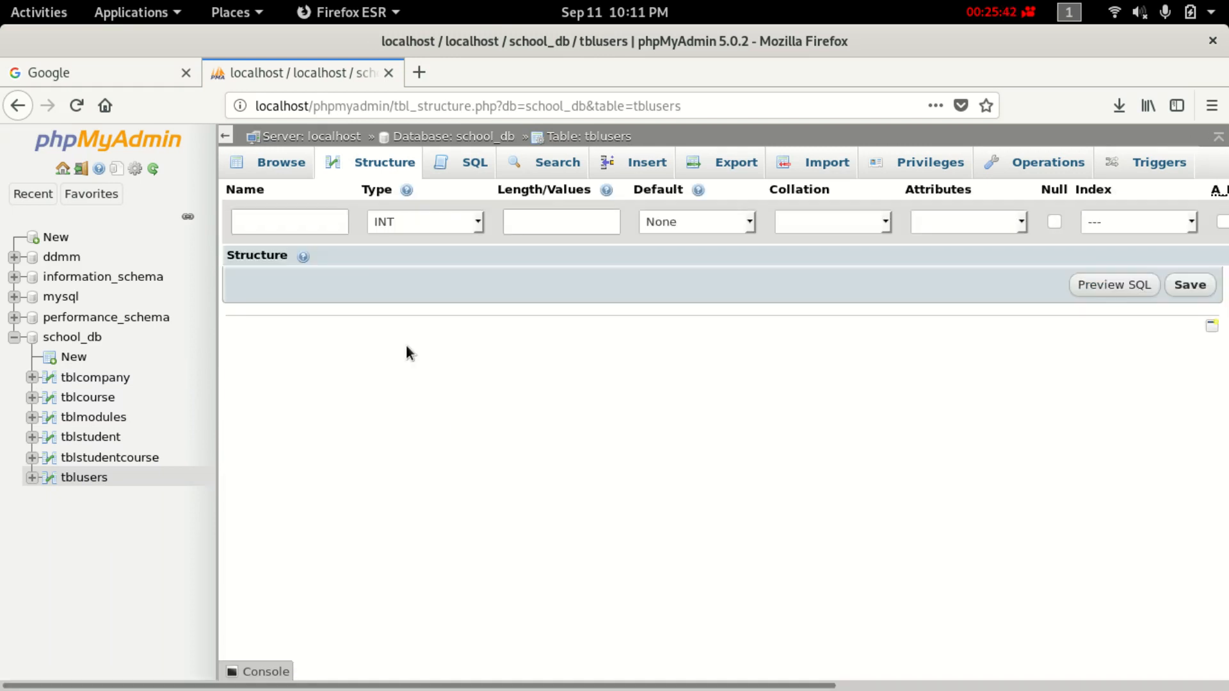
left_click(275, 221)
right_click(275, 218)
left_click(318, 307)
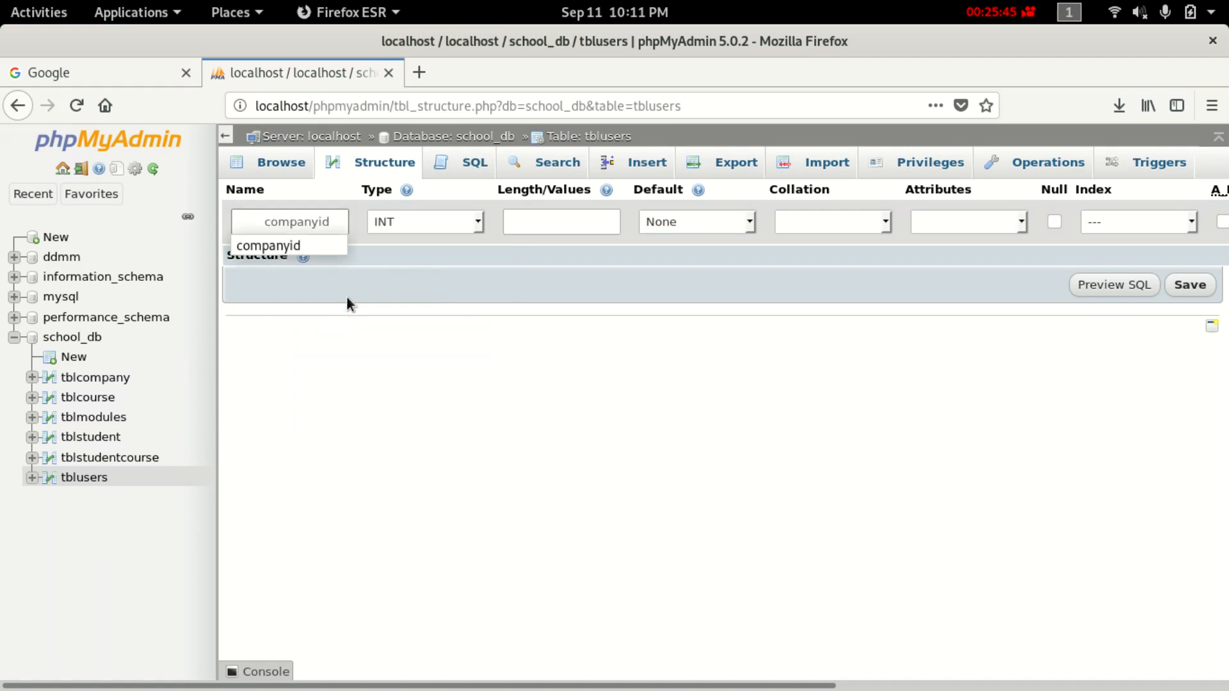
left_click(259, 239)
left_click(316, 221)
left_click(1052, 220)
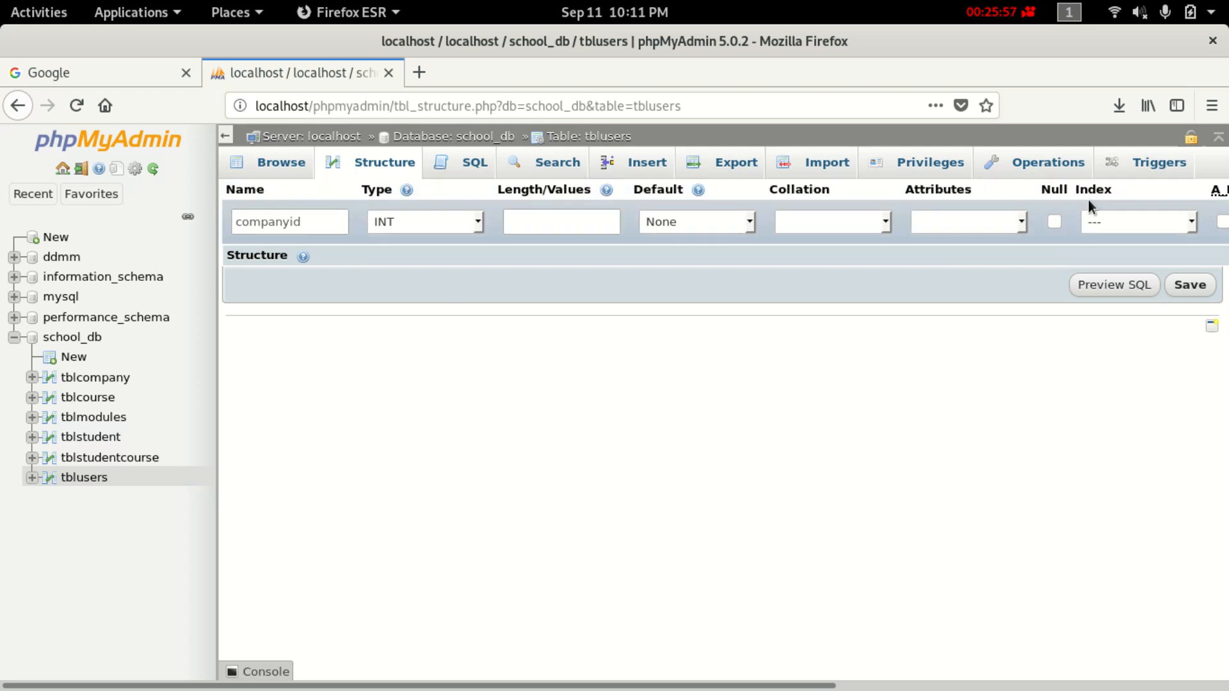
left_click(1186, 286)
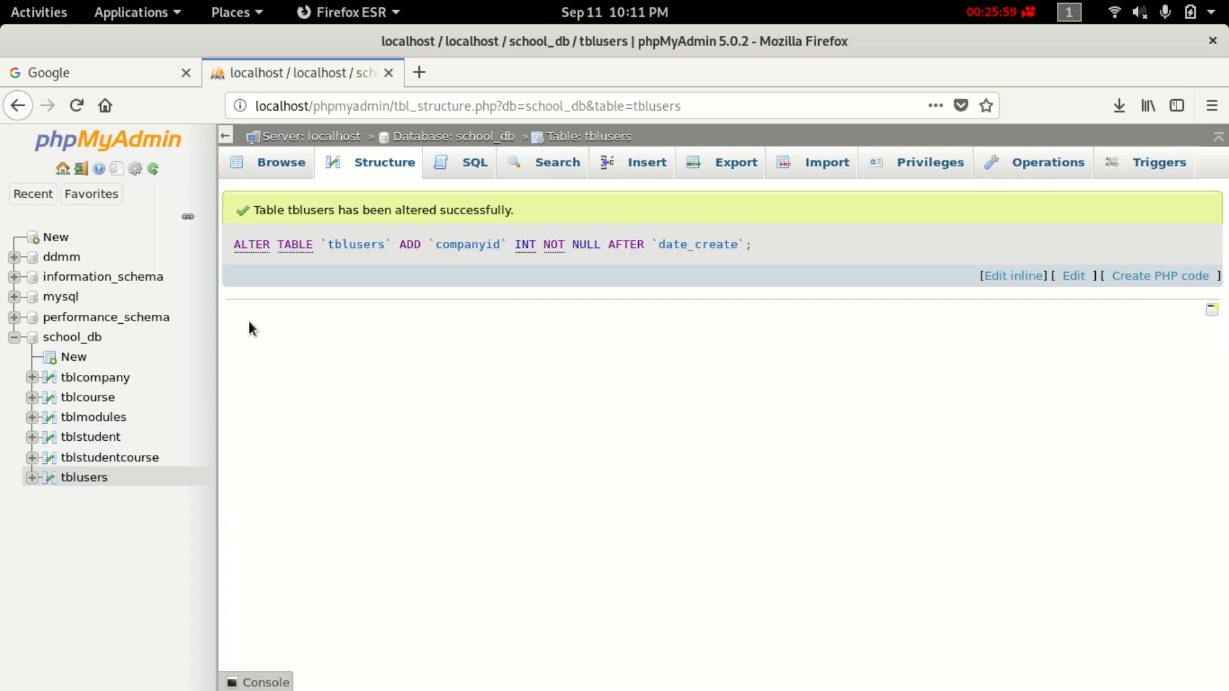
left_click(84, 477)
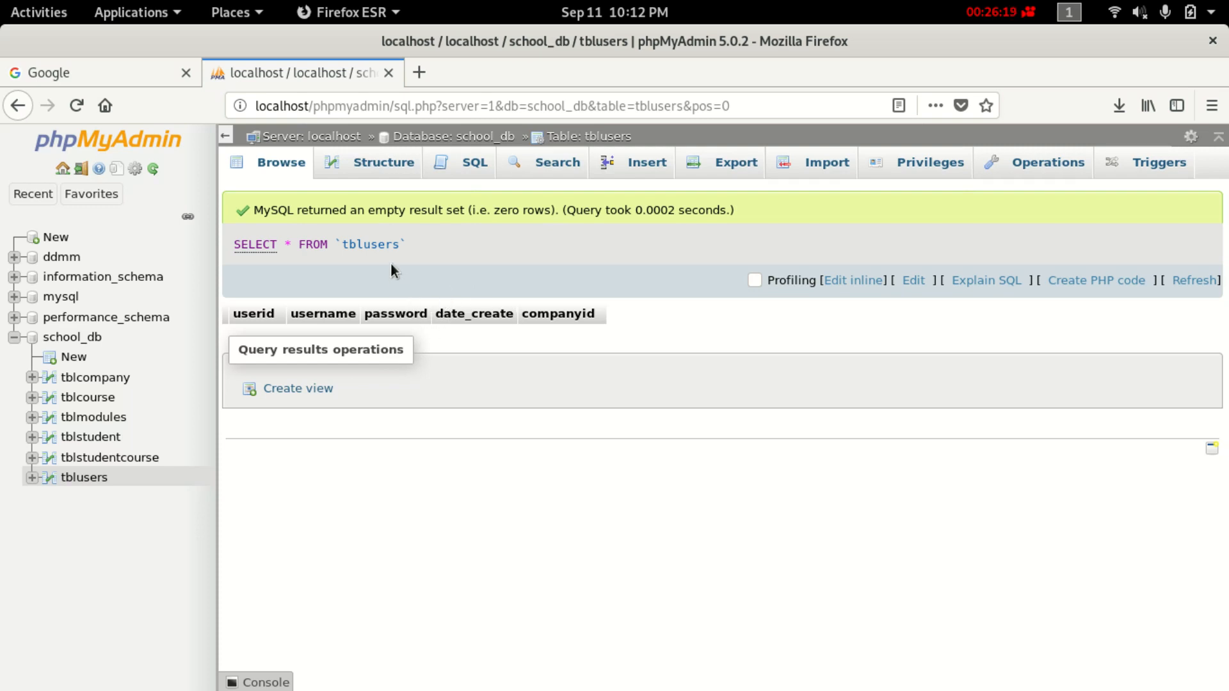
Try inserting a tblusers row with a username, password and companyid 1; it fails with error #1366.
left_click(82, 479)
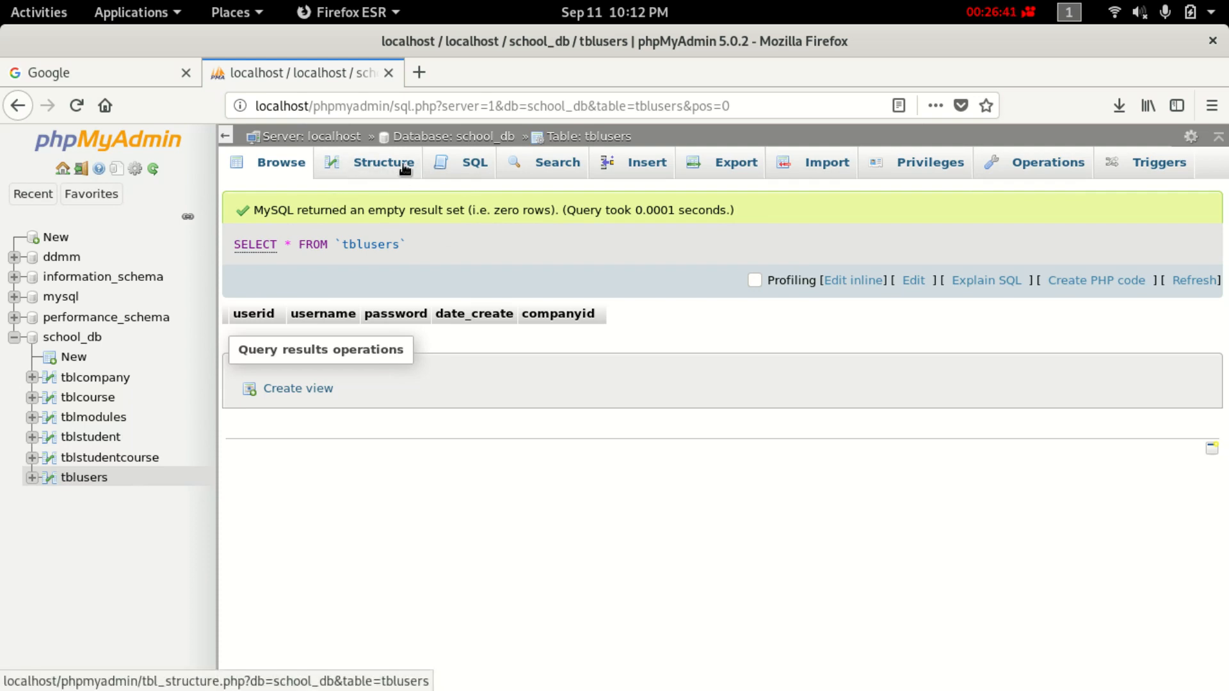
left_click(640, 162)
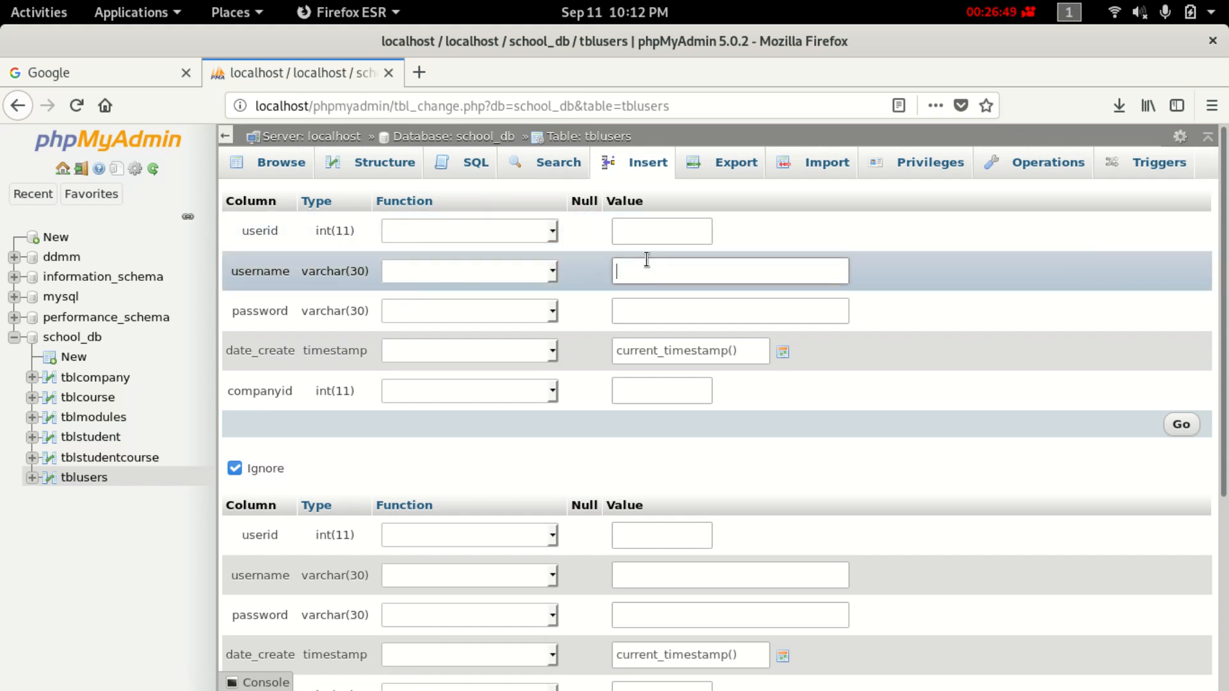
type("zania")
left_click(638, 313)
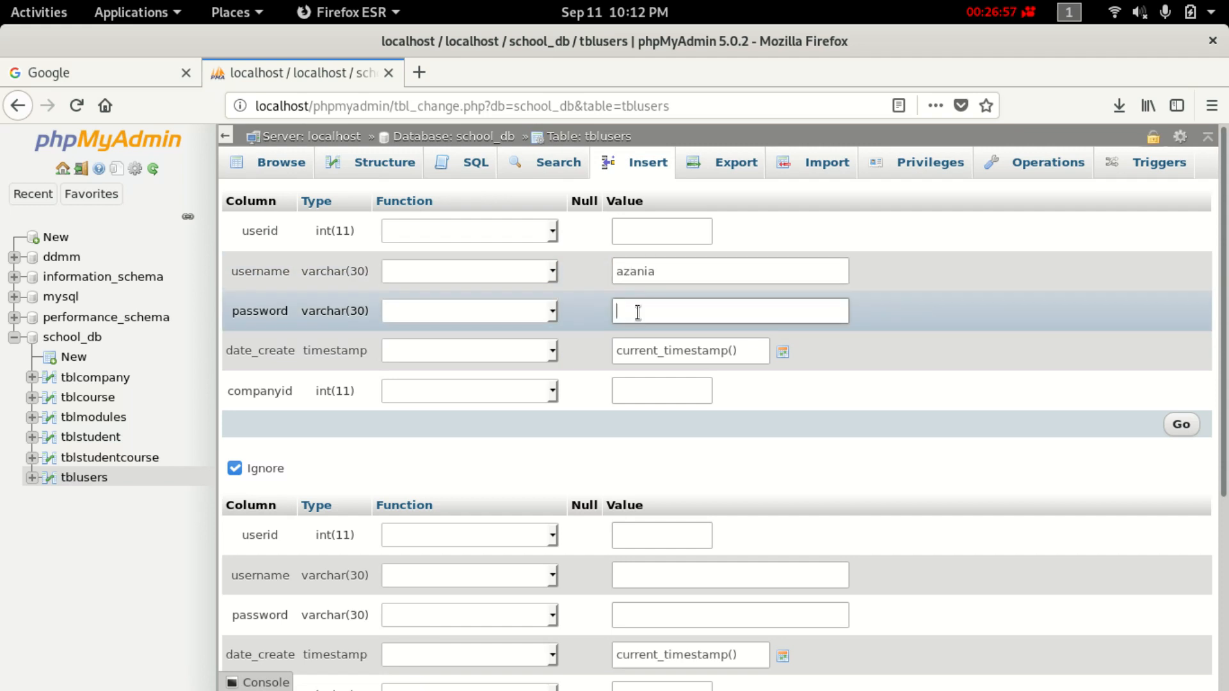
type("23456")
left_click_drag(637, 312, 650, 370)
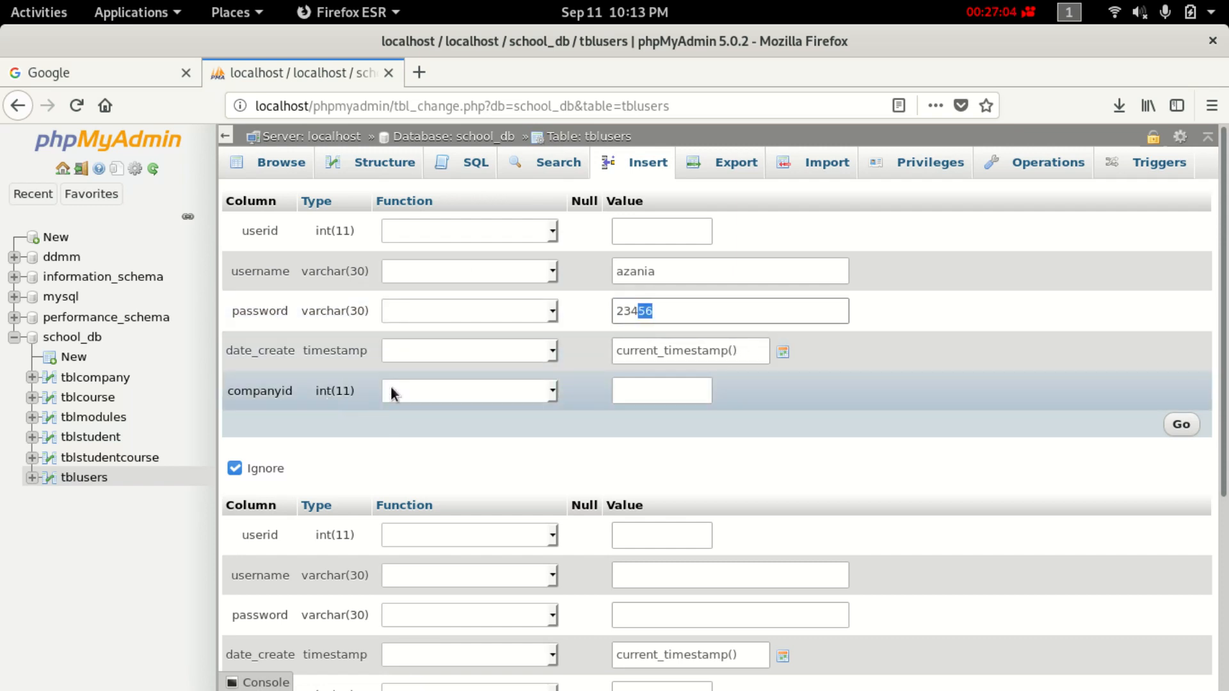
left_click(682, 388)
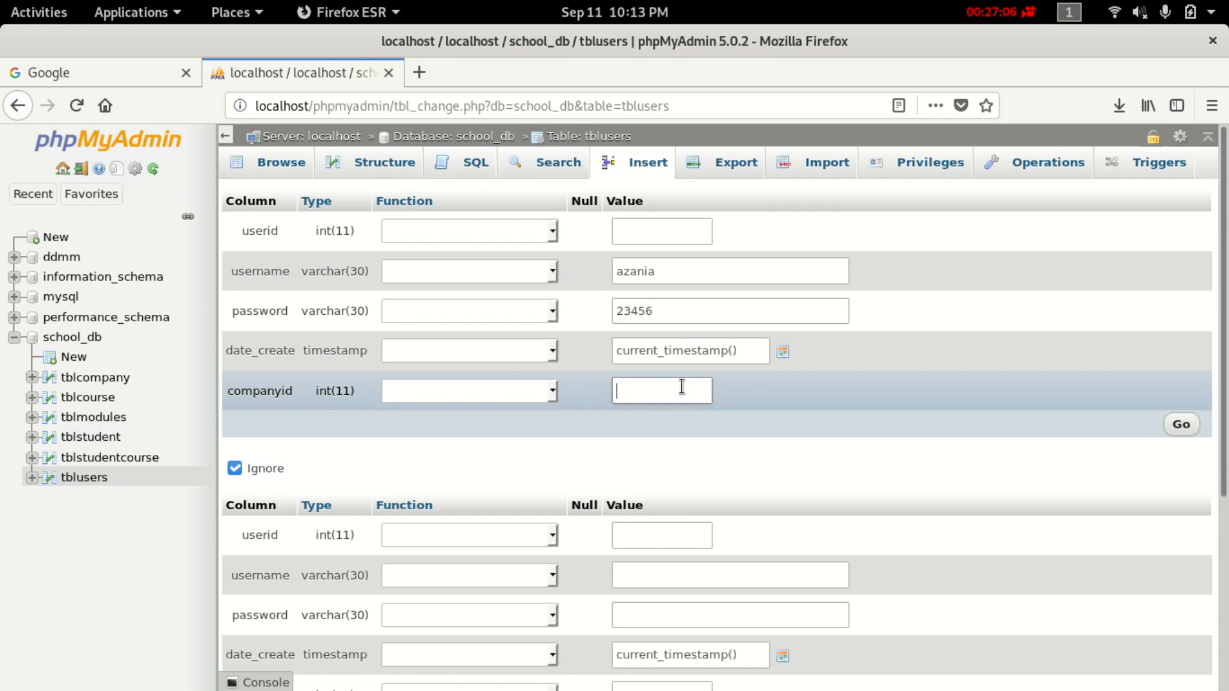
type("1")
left_click(1193, 425)
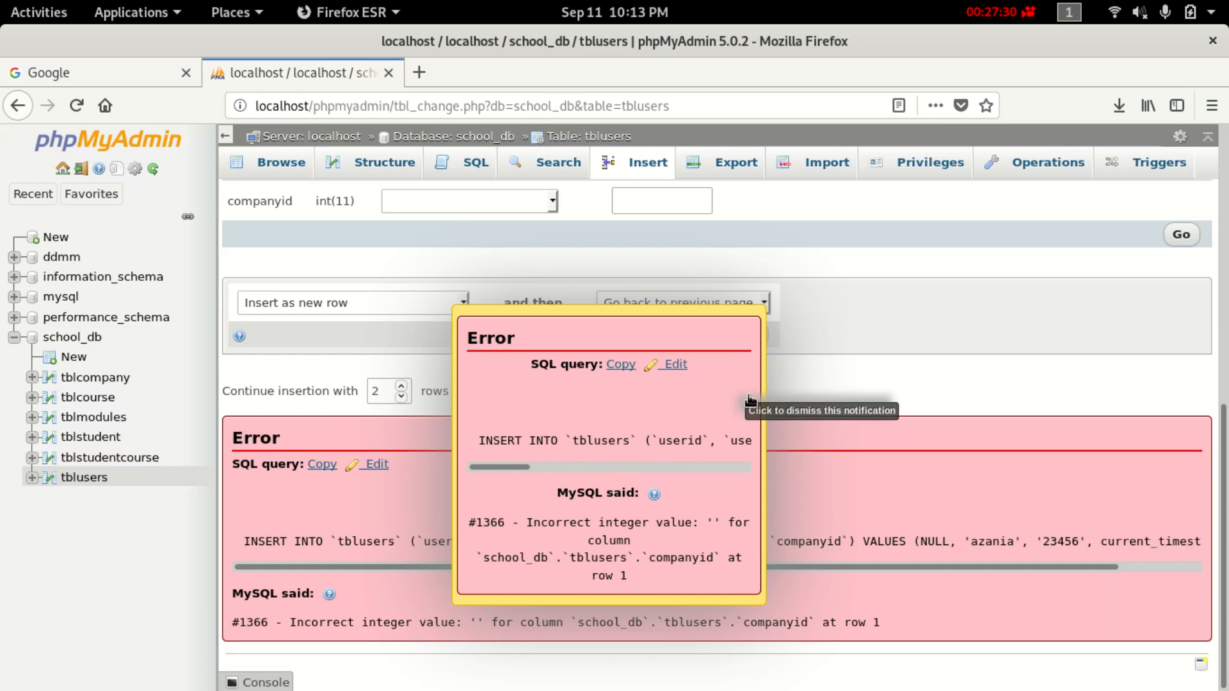
left_click(677, 364)
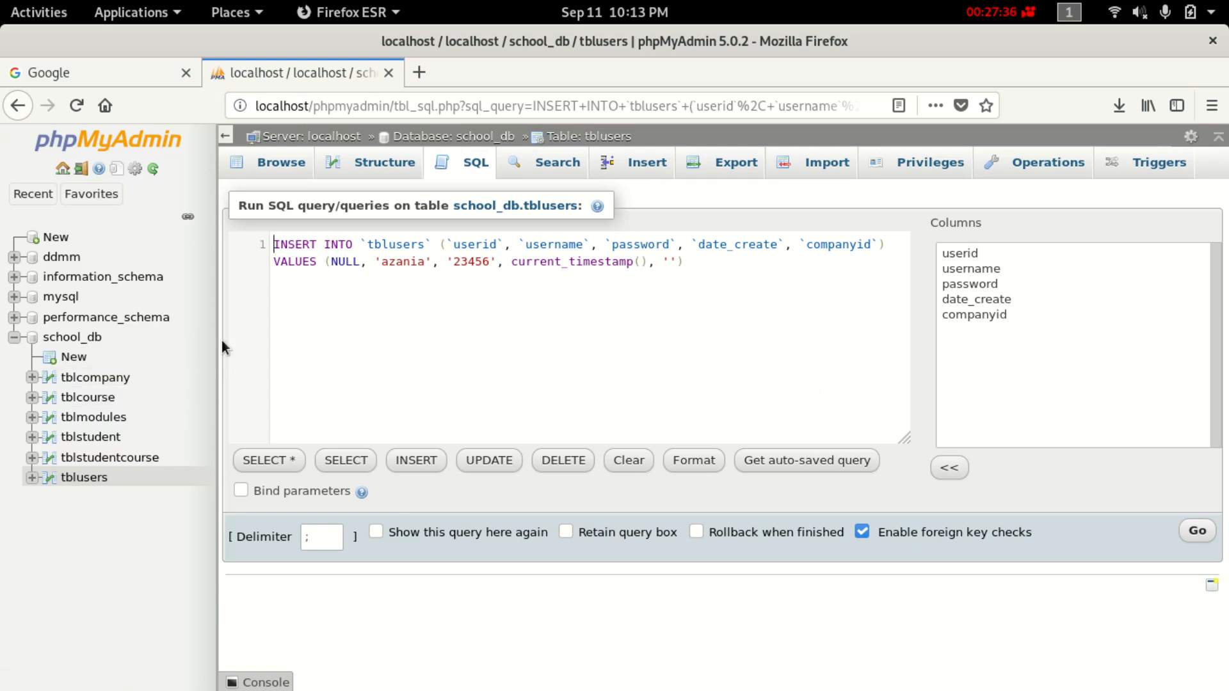
Return to tblusers' insert row form.
left_click(467, 164)
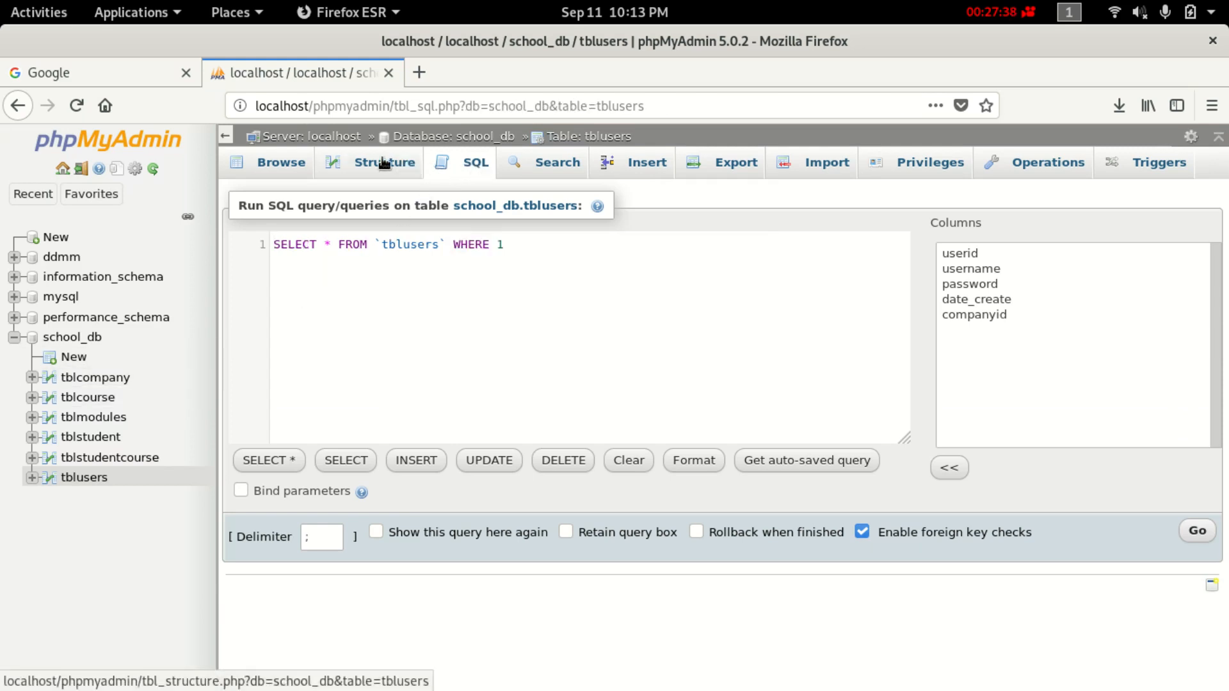
left_click(378, 164)
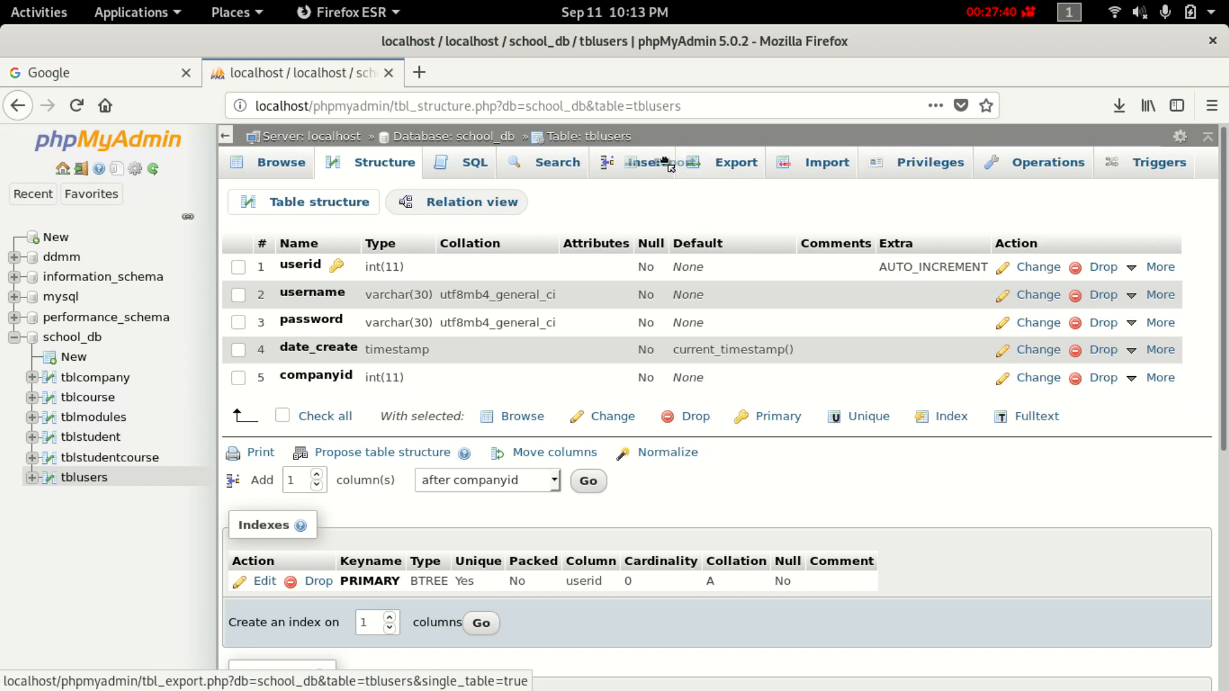
left_click(635, 168)
scroll(466, 433, "down", 5)
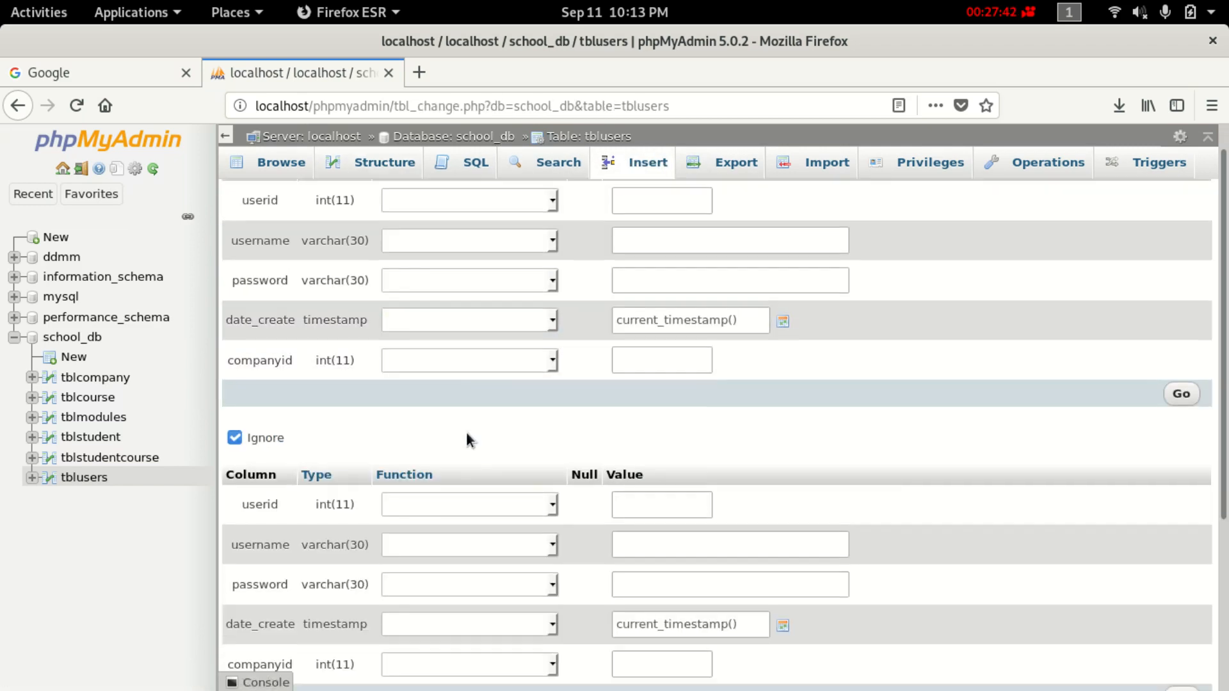
scroll(466, 435, "up", 5)
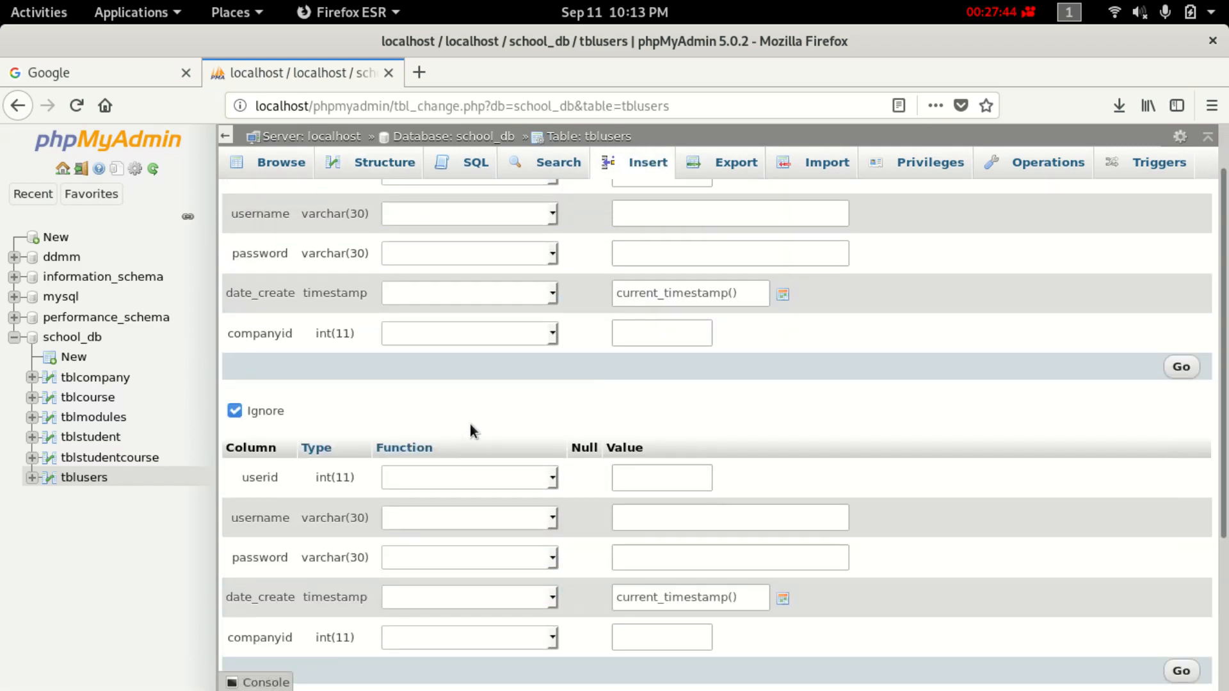
scroll(469, 424, "up", 2)
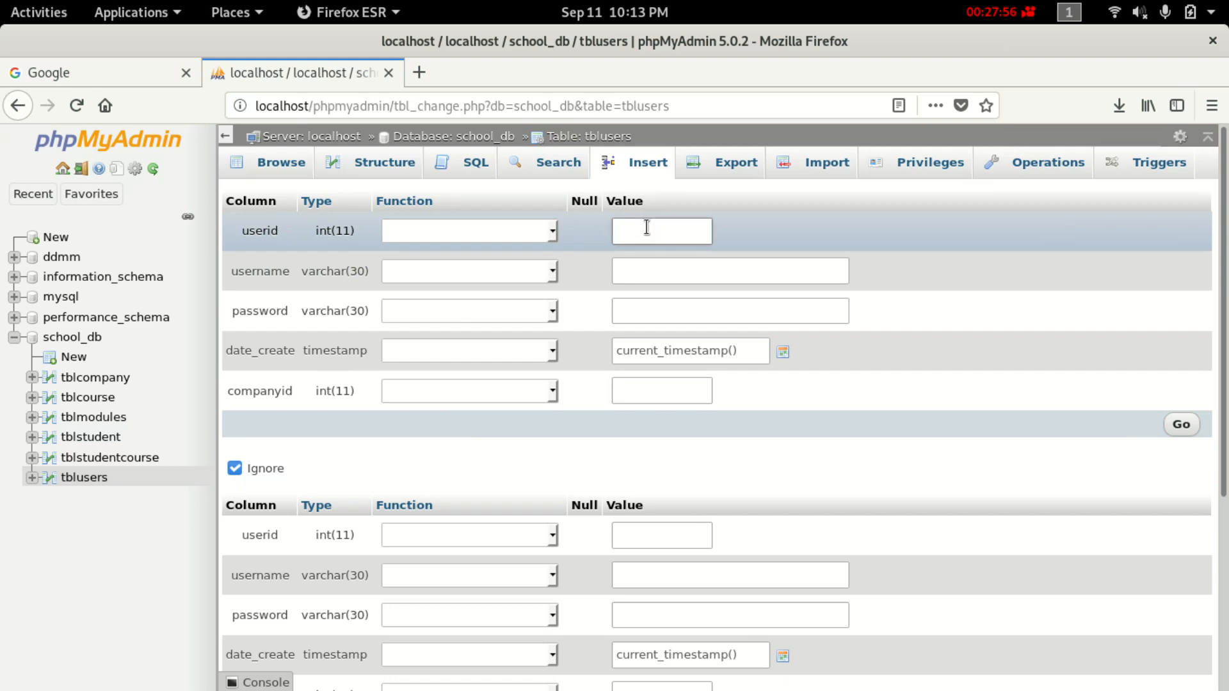
Insert a user with a username, password and companyid 1, then browse tblusers' rows.
left_click(652, 283)
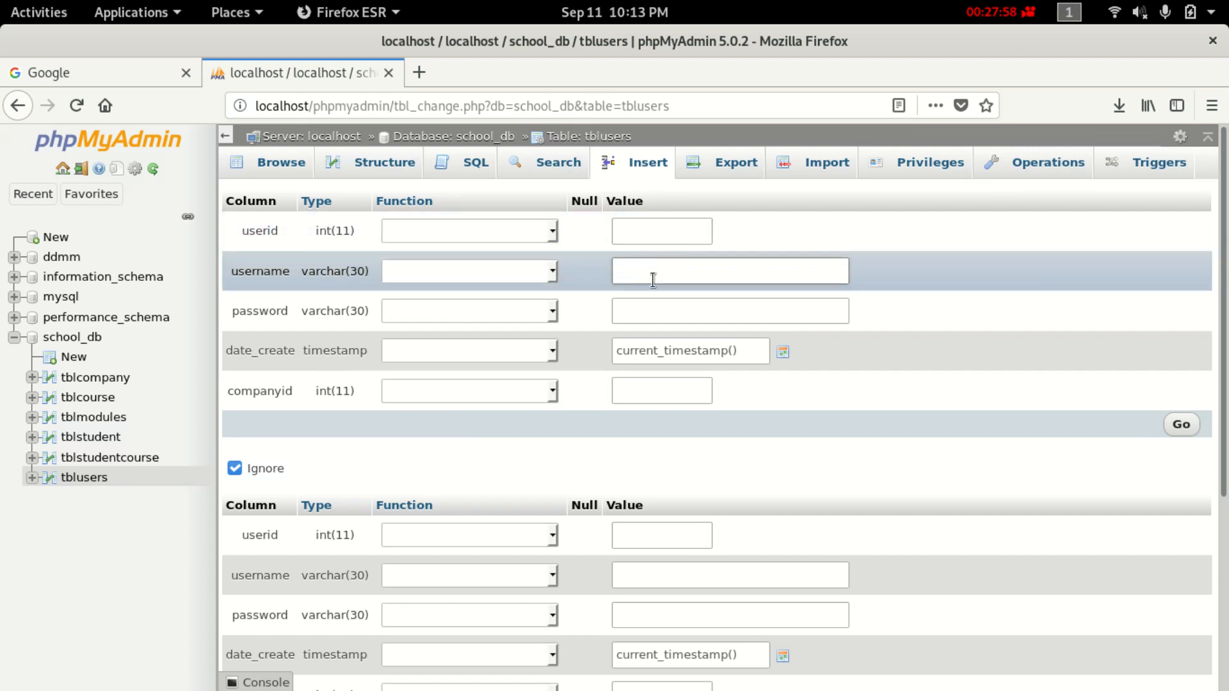
type("azan")
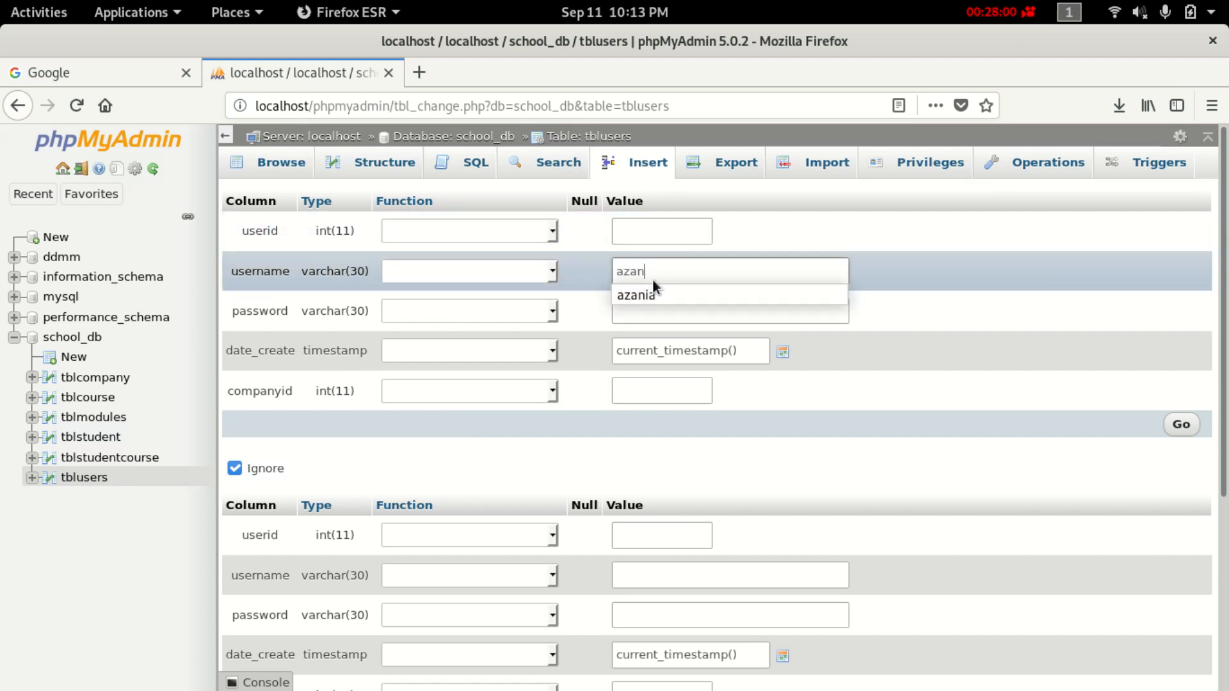
type("ia")
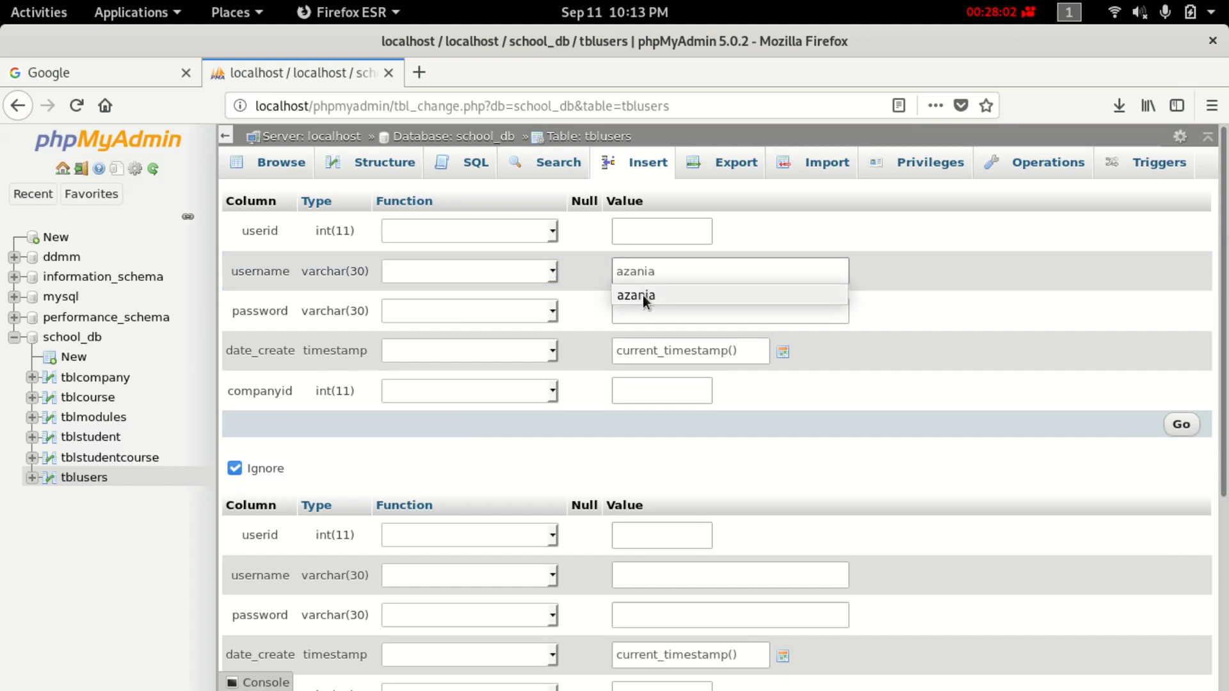
left_click(647, 311)
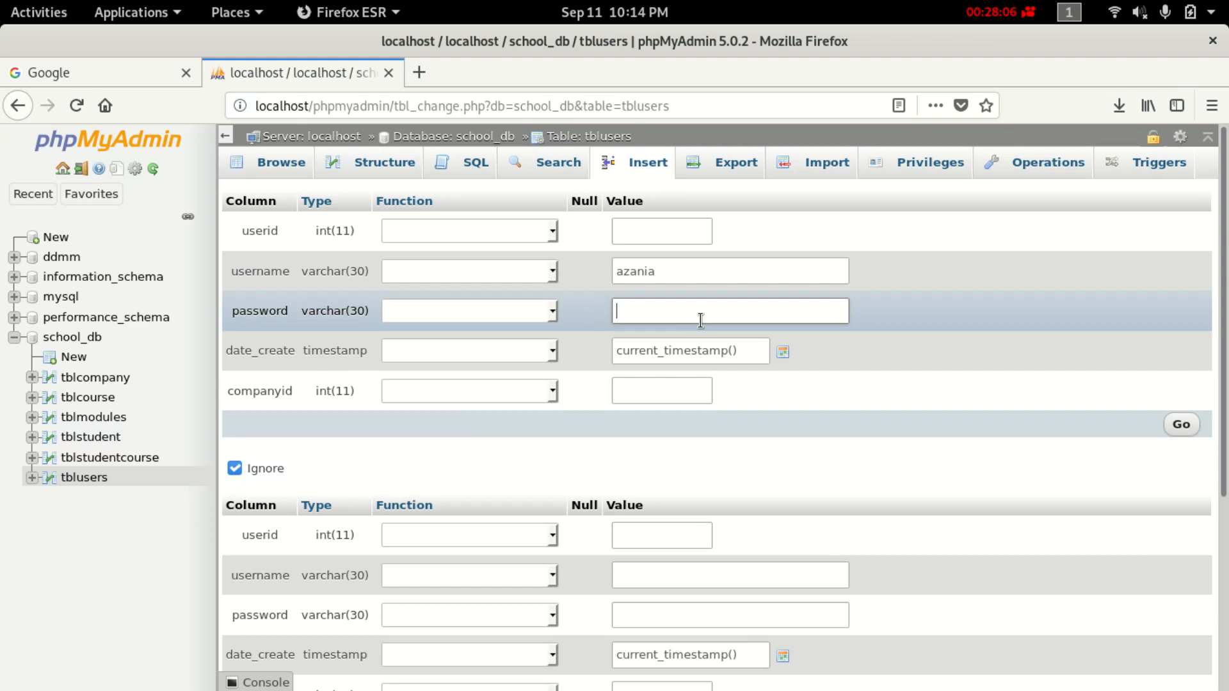
type("9999")
left_click(673, 389)
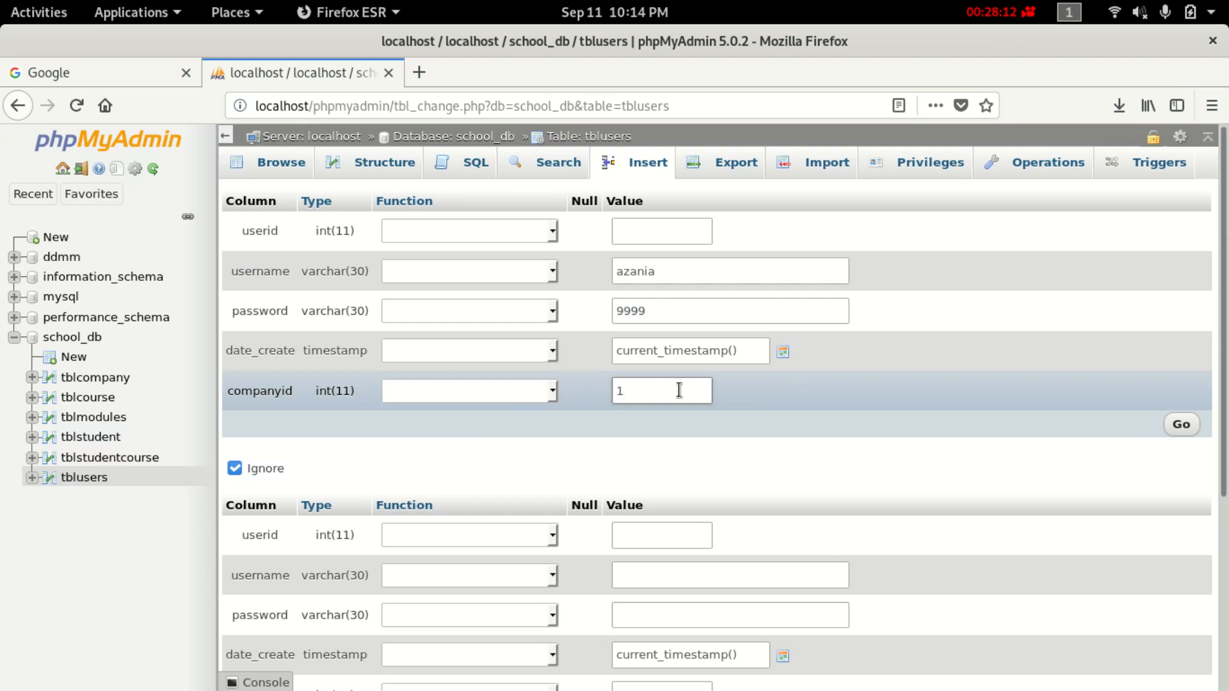
left_click(1181, 425)
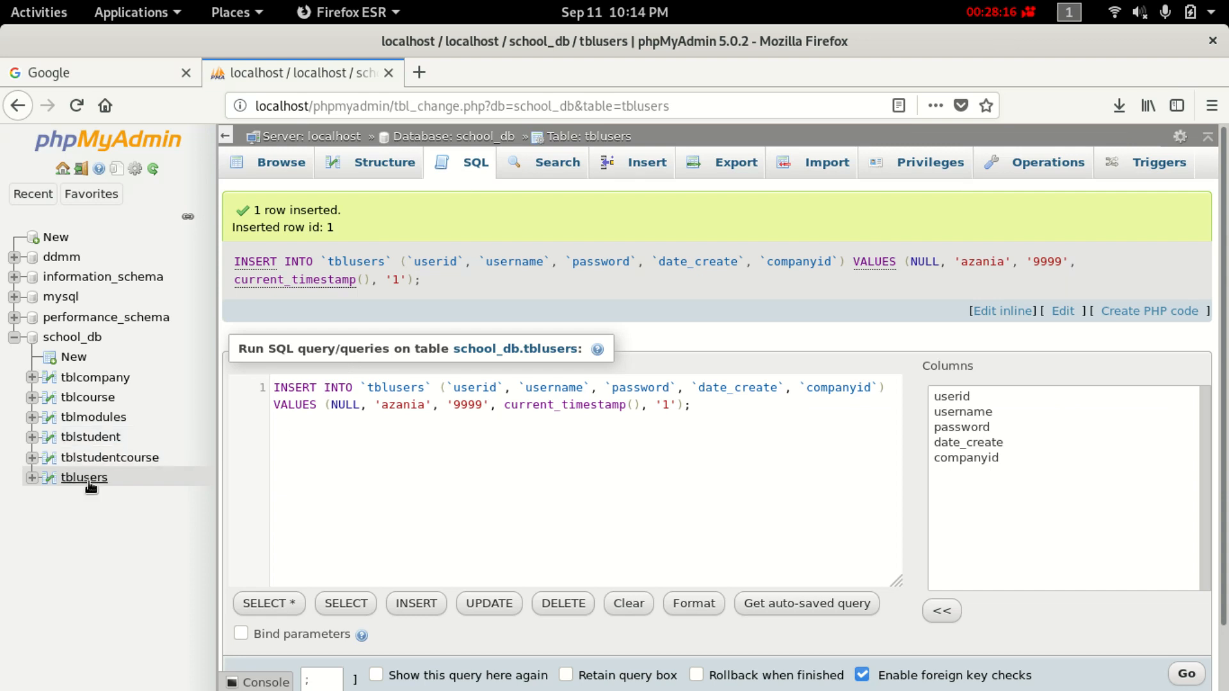
left_click(67, 483)
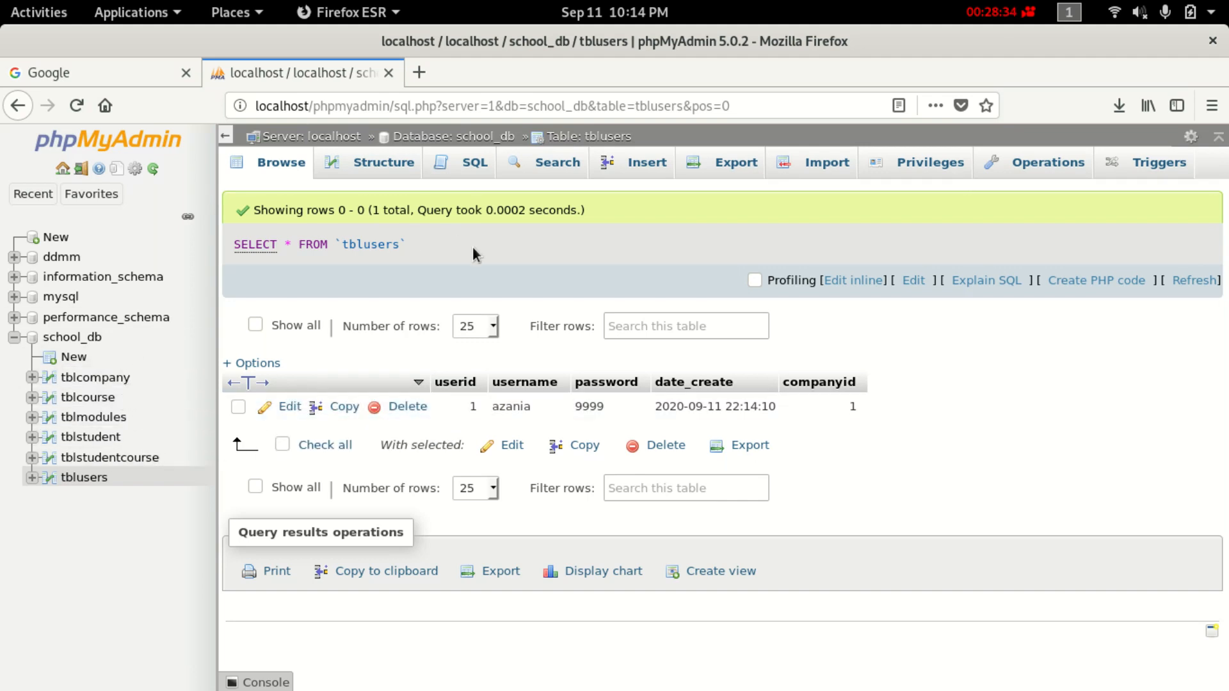
Open Relation view from tblusers' Structure page to edit its foreign keys.
left_click(386, 167)
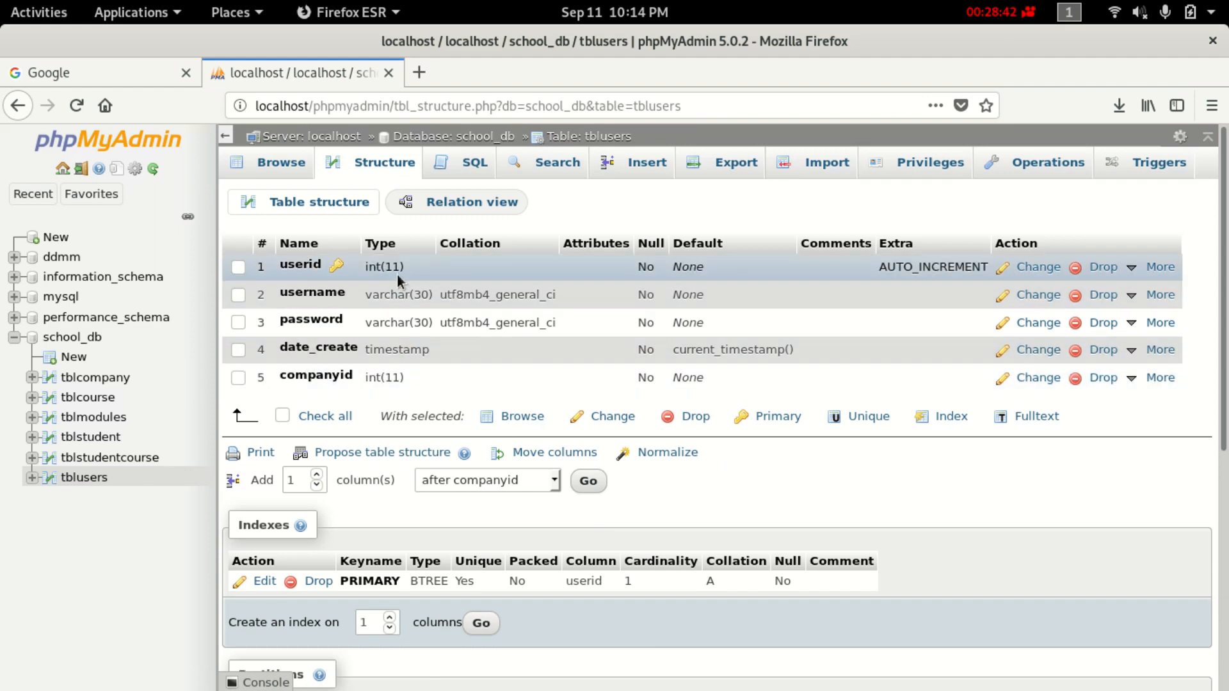
left_click(497, 202)
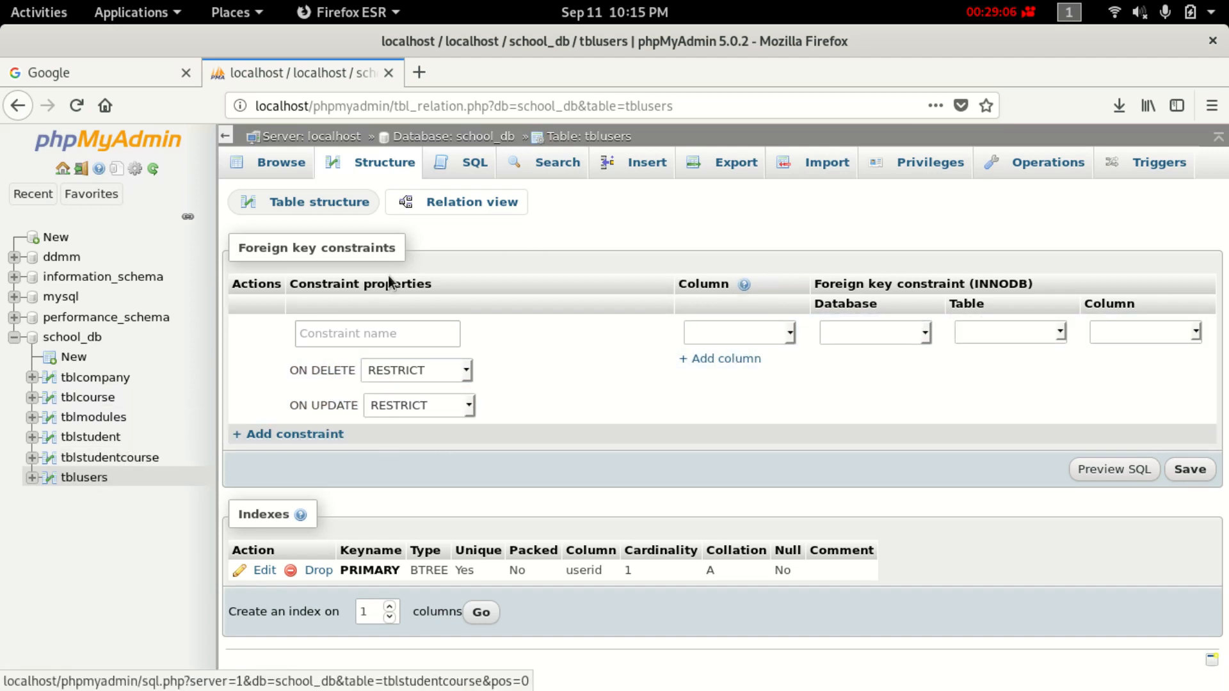
Point tblusers' companyid column at school_db.tblcompany.companyid in the relation view.
left_click(928, 336)
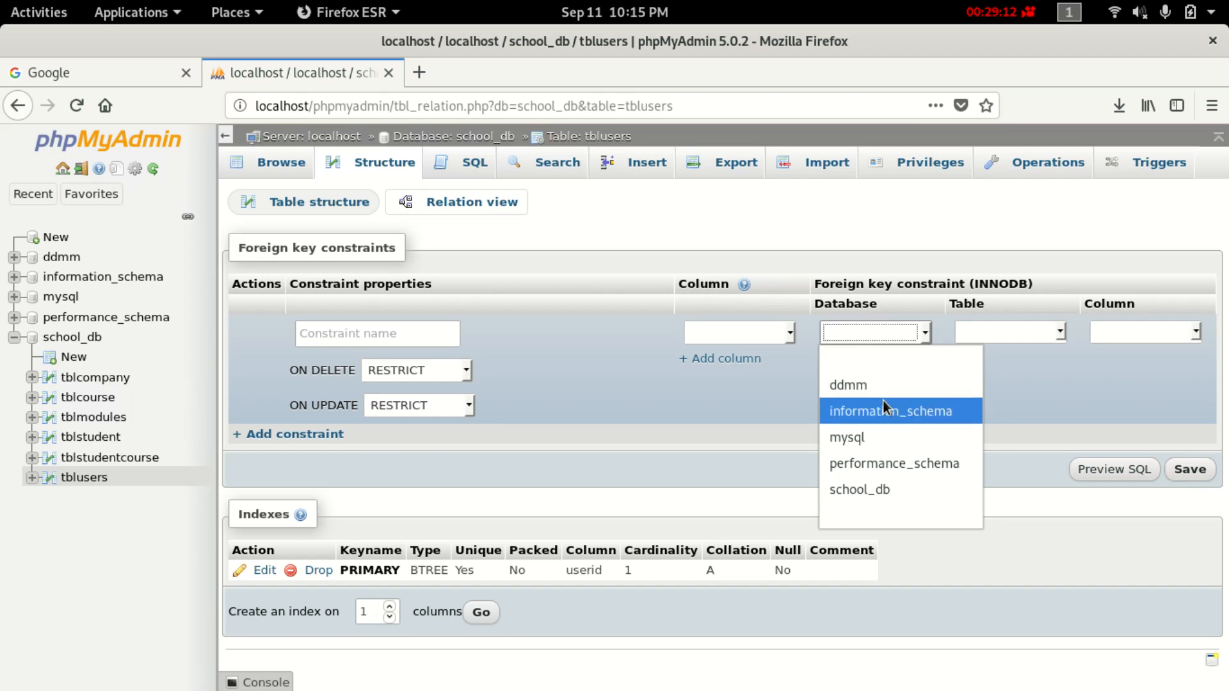
left_click(743, 333)
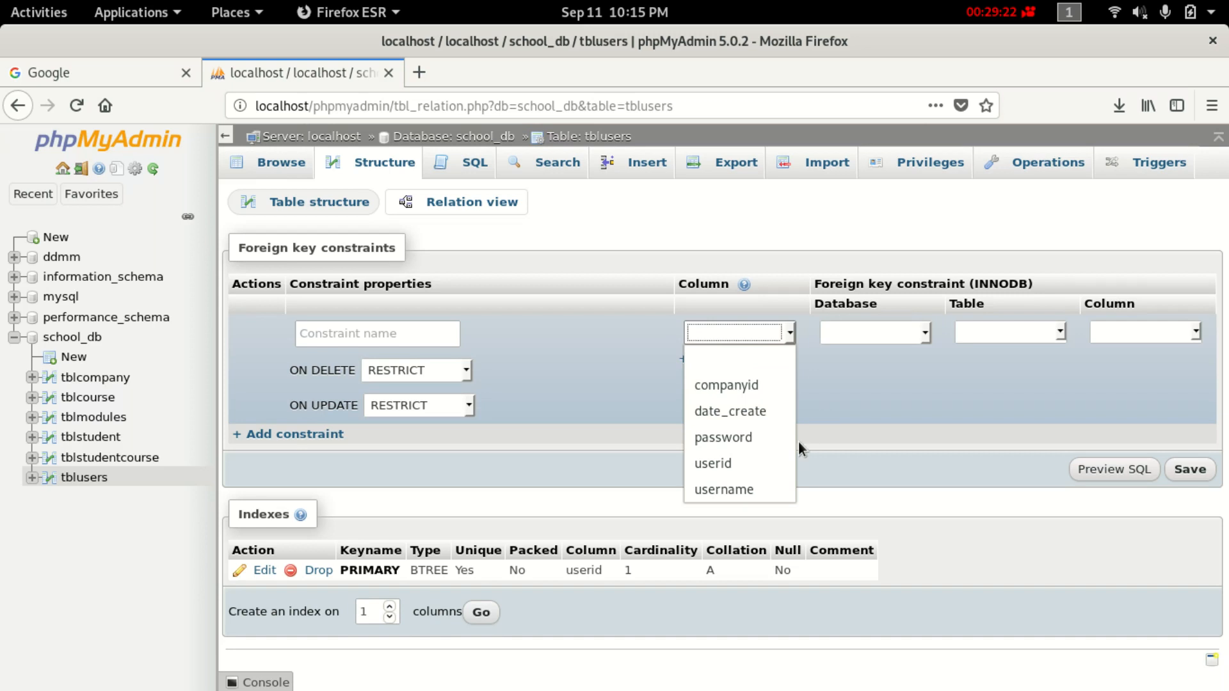
left_click(751, 386)
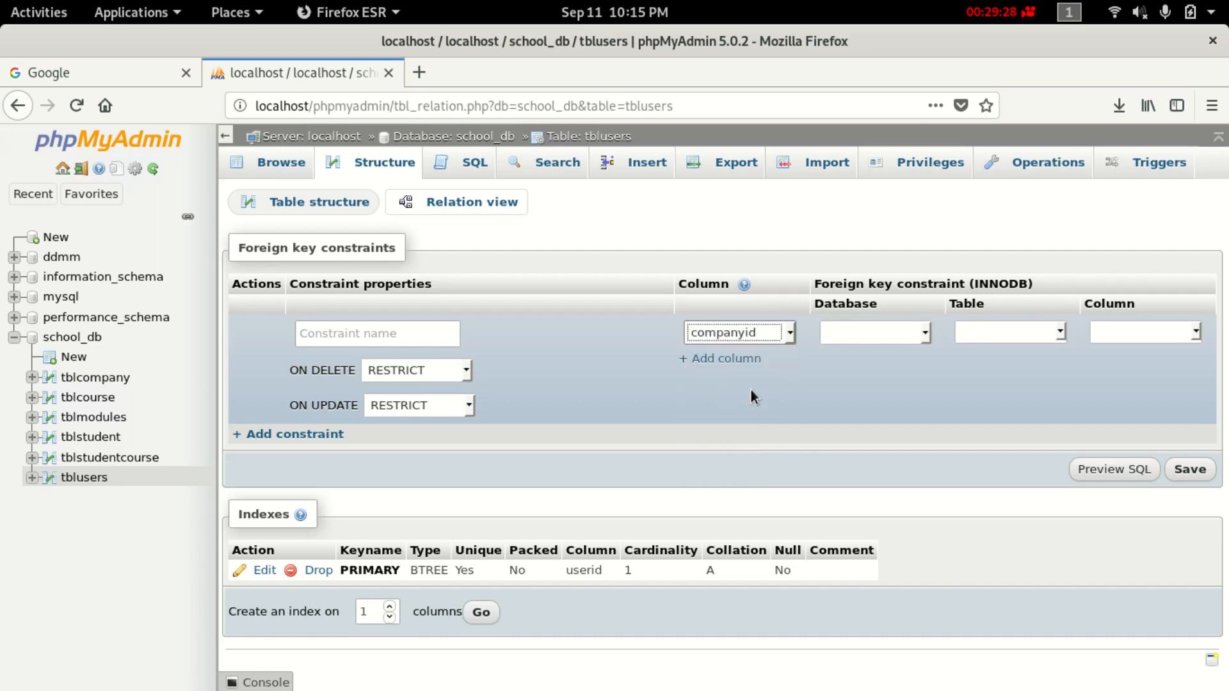
left_click(1056, 334)
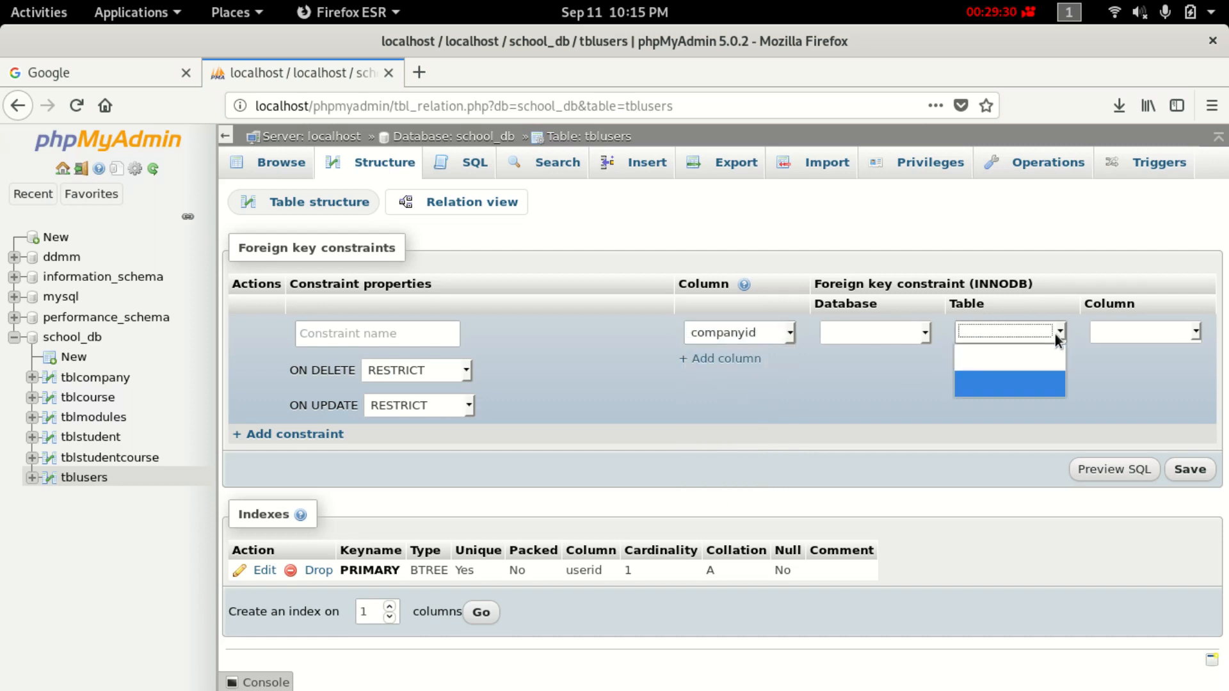
left_click(913, 335)
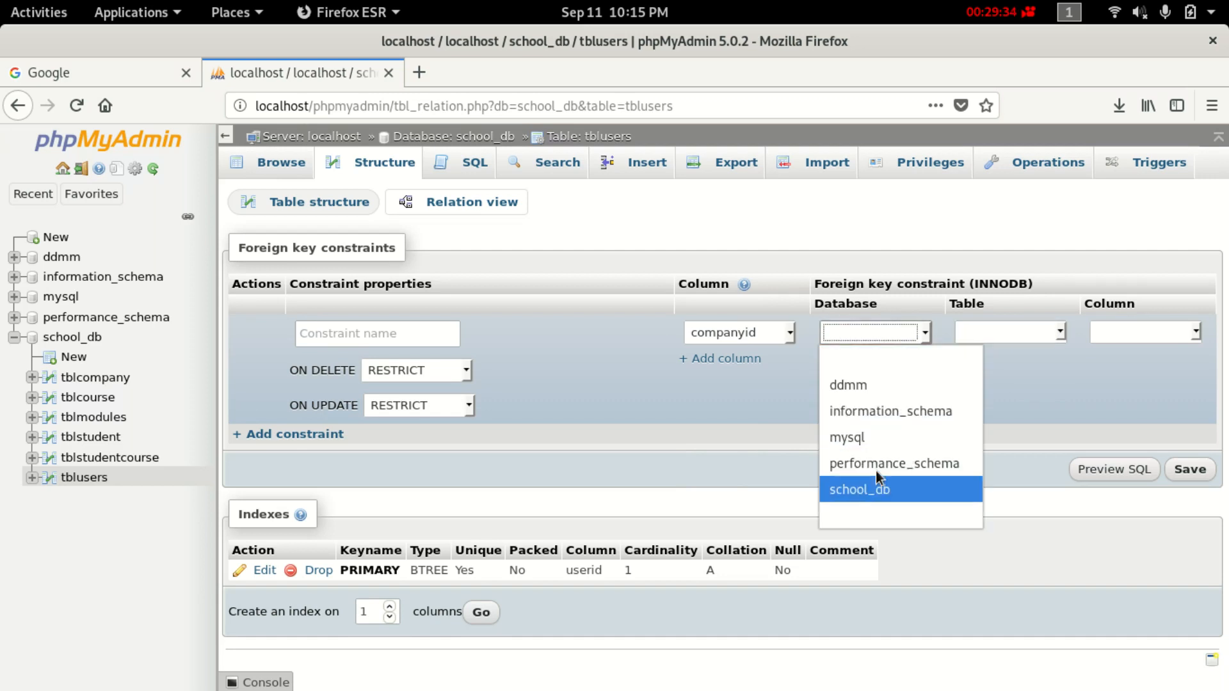
left_click(890, 490)
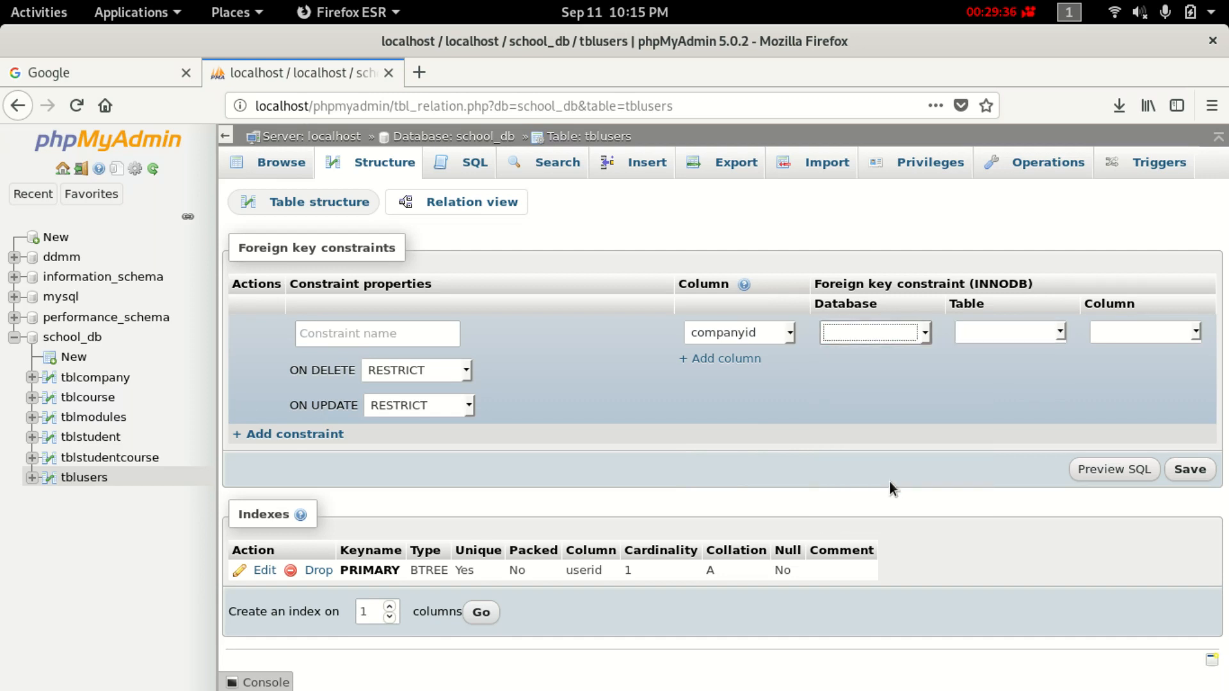
left_click(1022, 322)
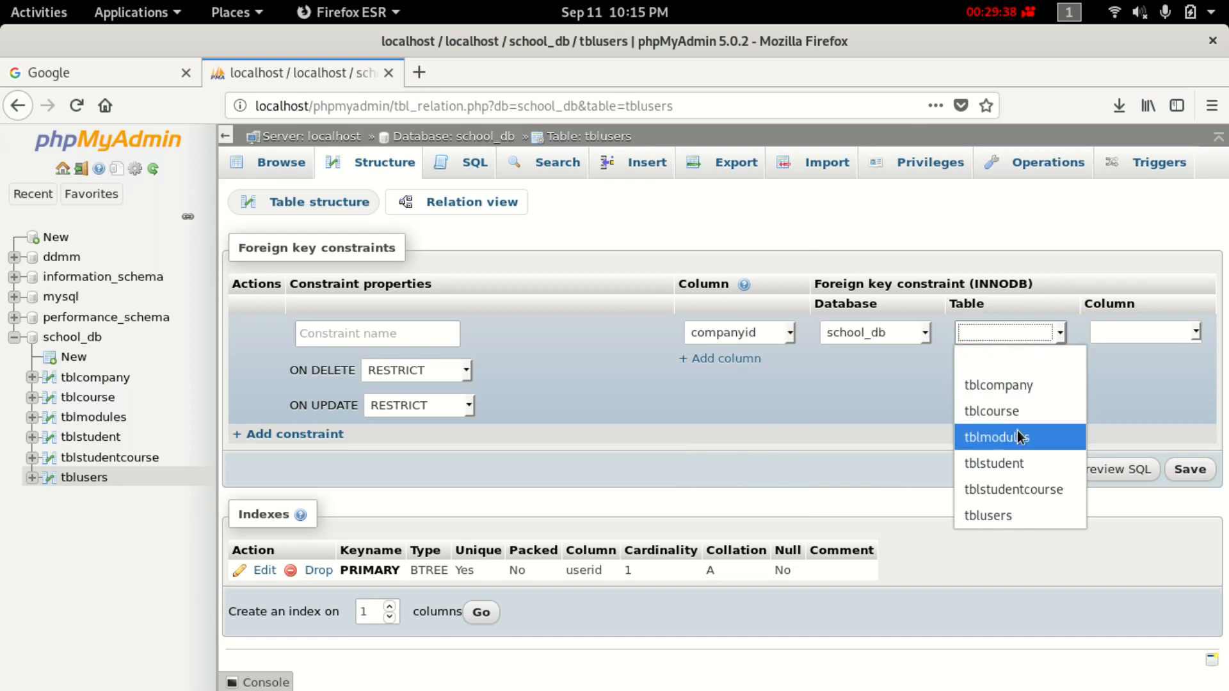
left_click(1028, 388)
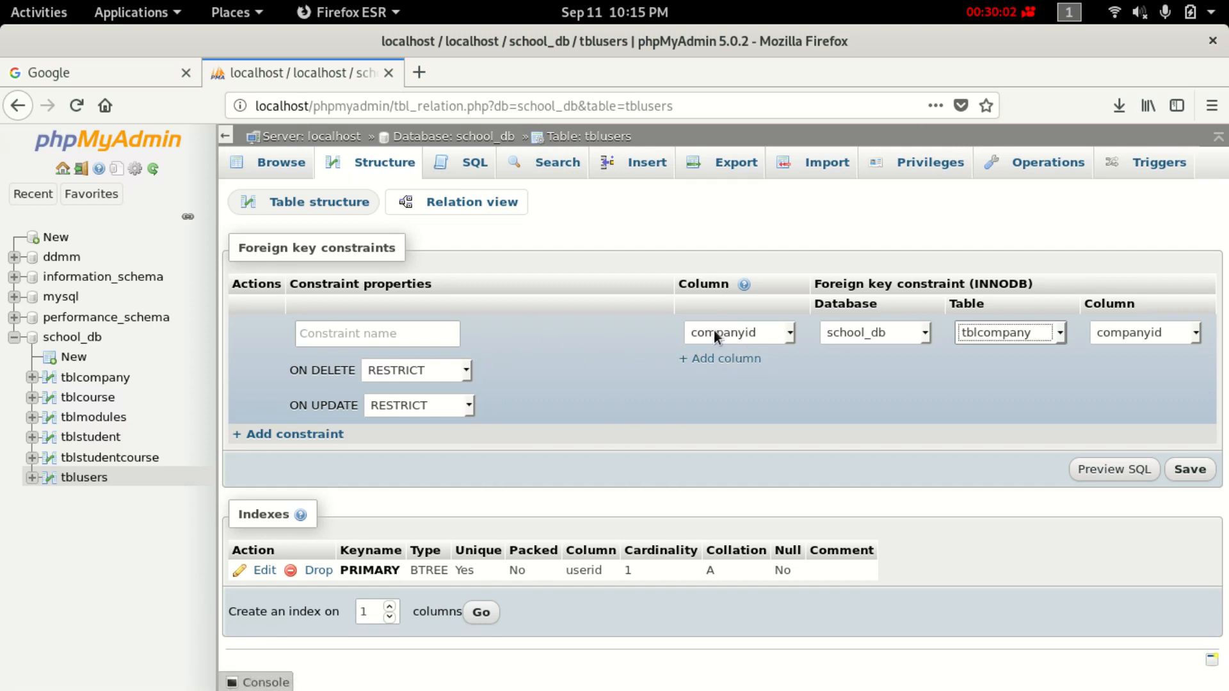
Set ON DELETE and ON UPDATE to CASCADE and save; it fails with error #1452.
left_click(456, 373)
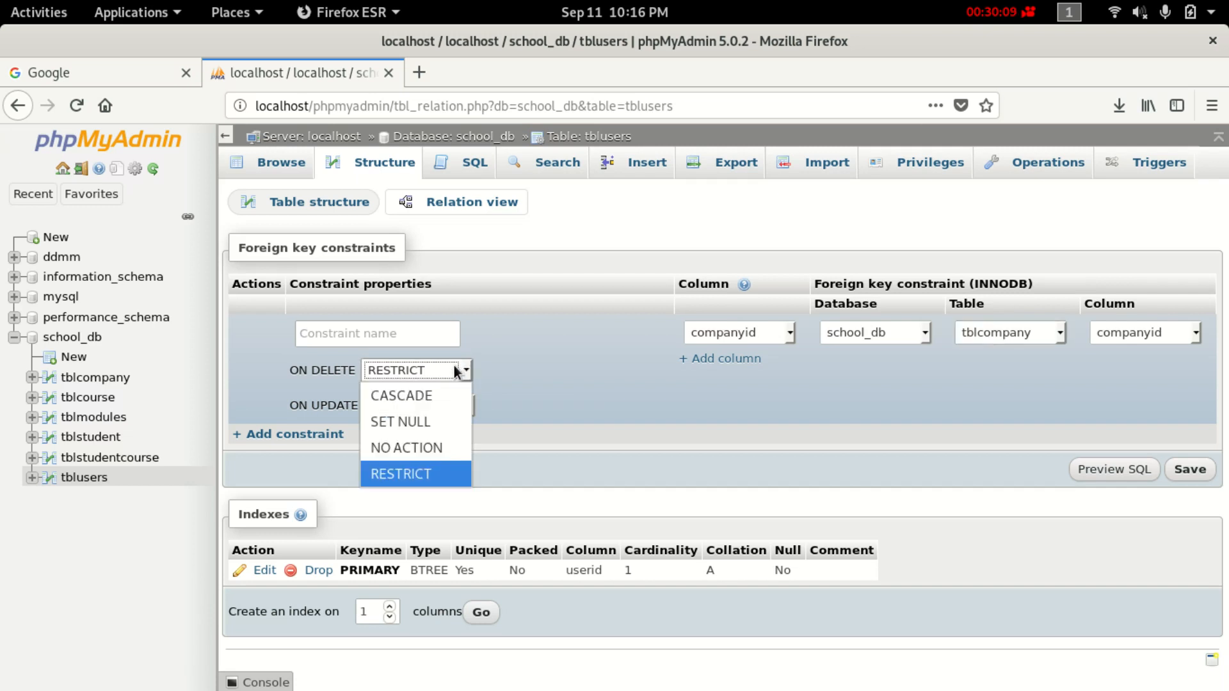
left_click(446, 397)
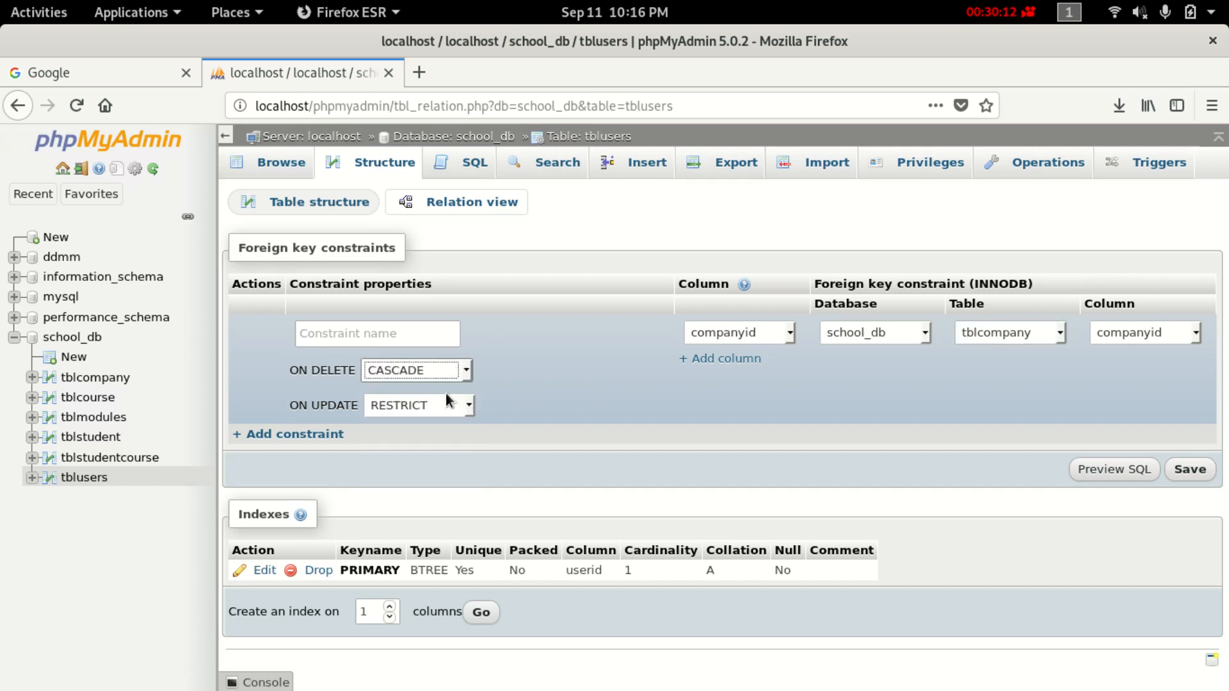
left_click(452, 405)
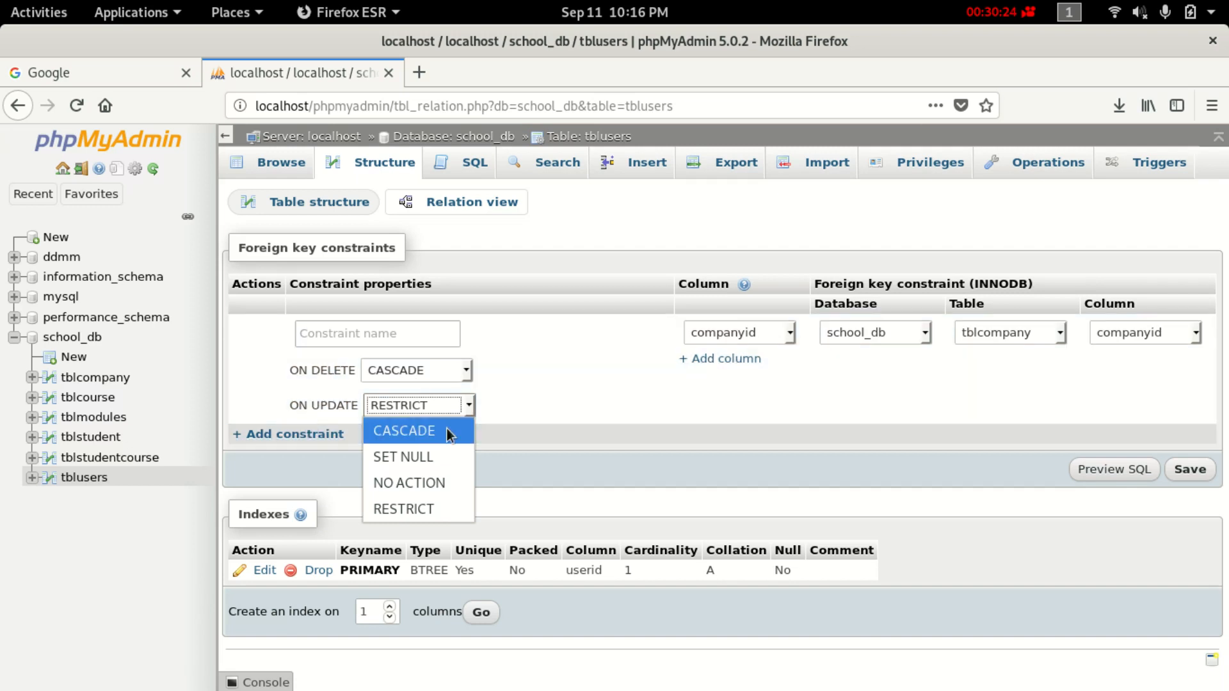
left_click(468, 405)
left_click(468, 405)
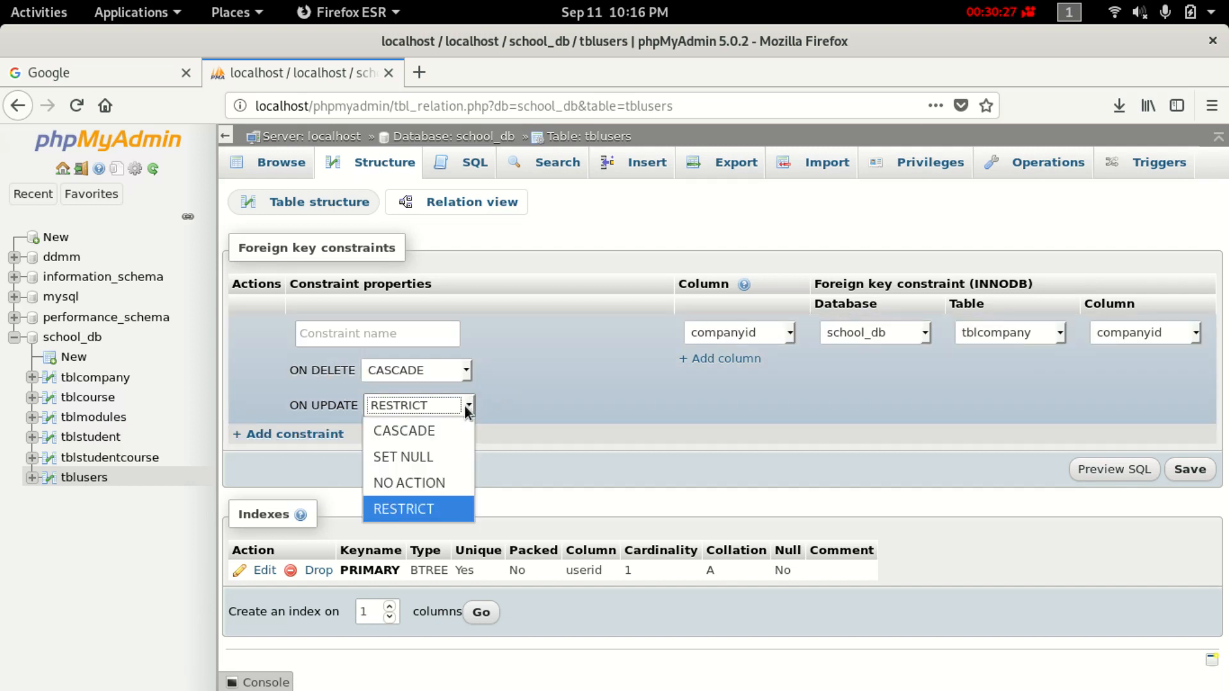
left_click(429, 431)
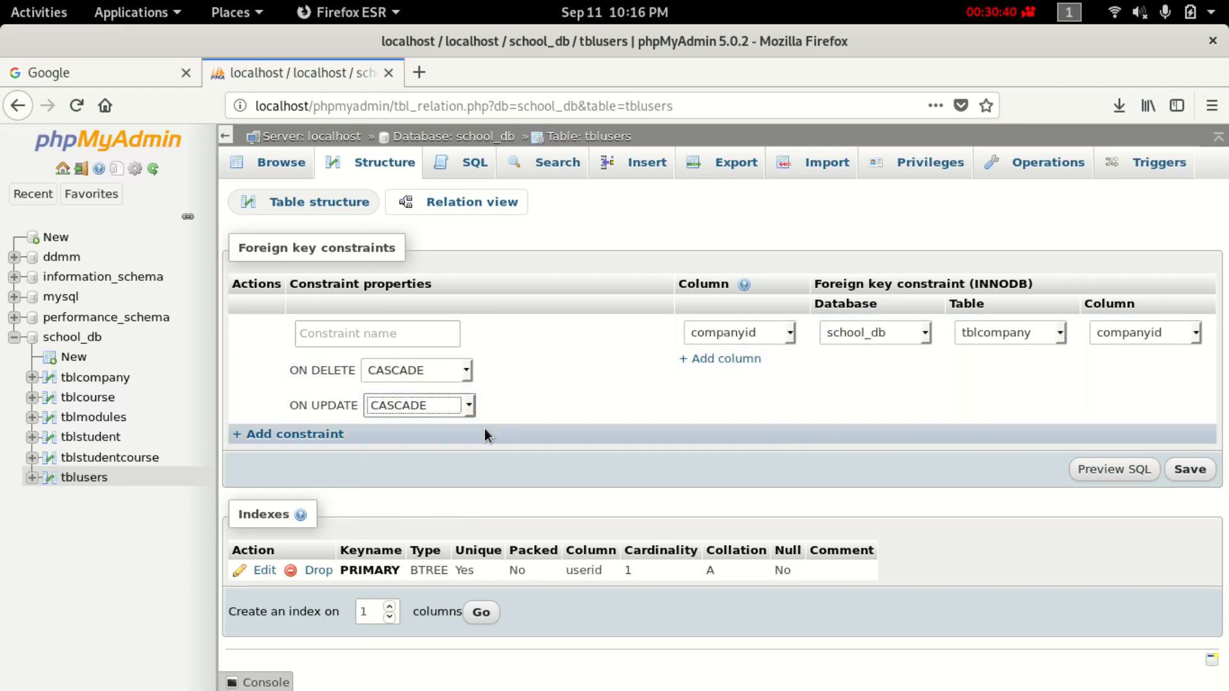
left_click(1182, 471)
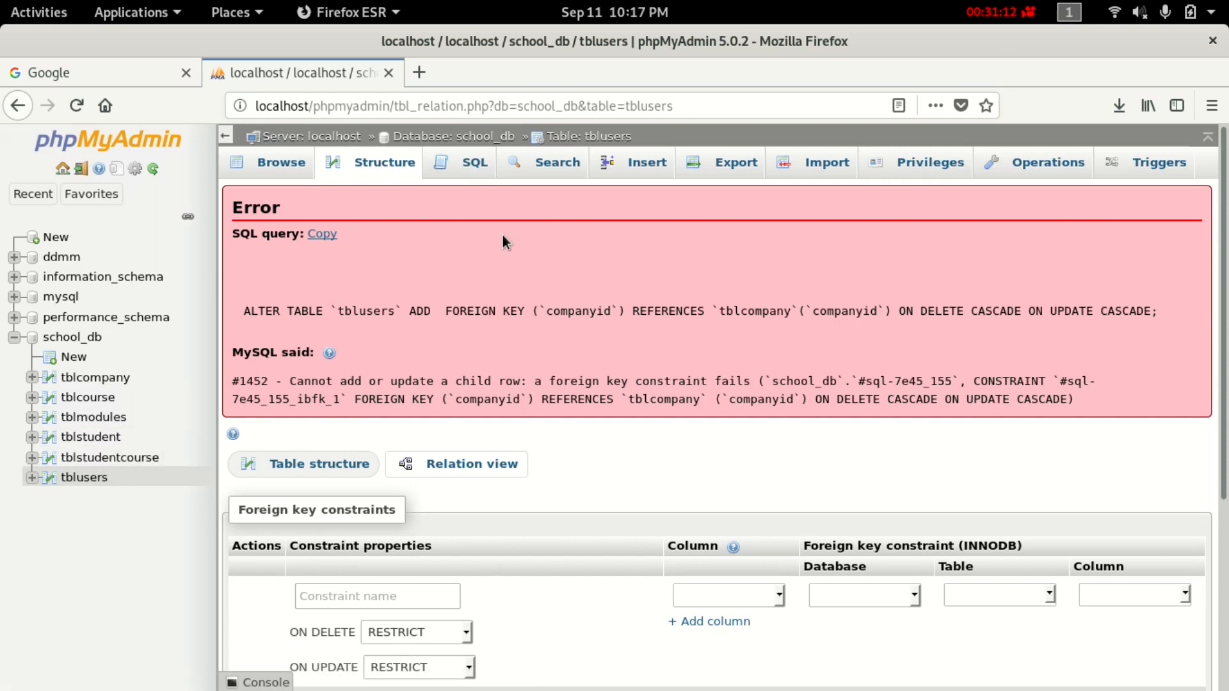
Go back to the tblusers Table structure page after the #1452 child-row error.
left_click(389, 172)
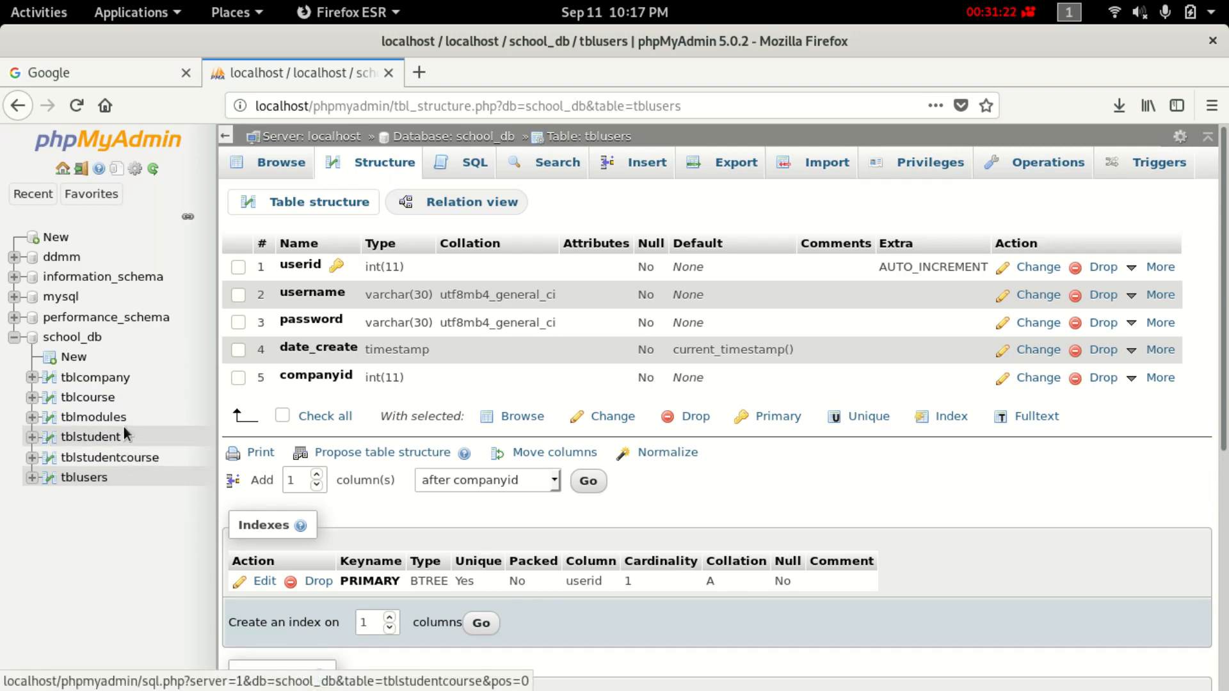
Browse tblcompany from the sidebar and start a new row on its Insert tab.
left_click(96, 378)
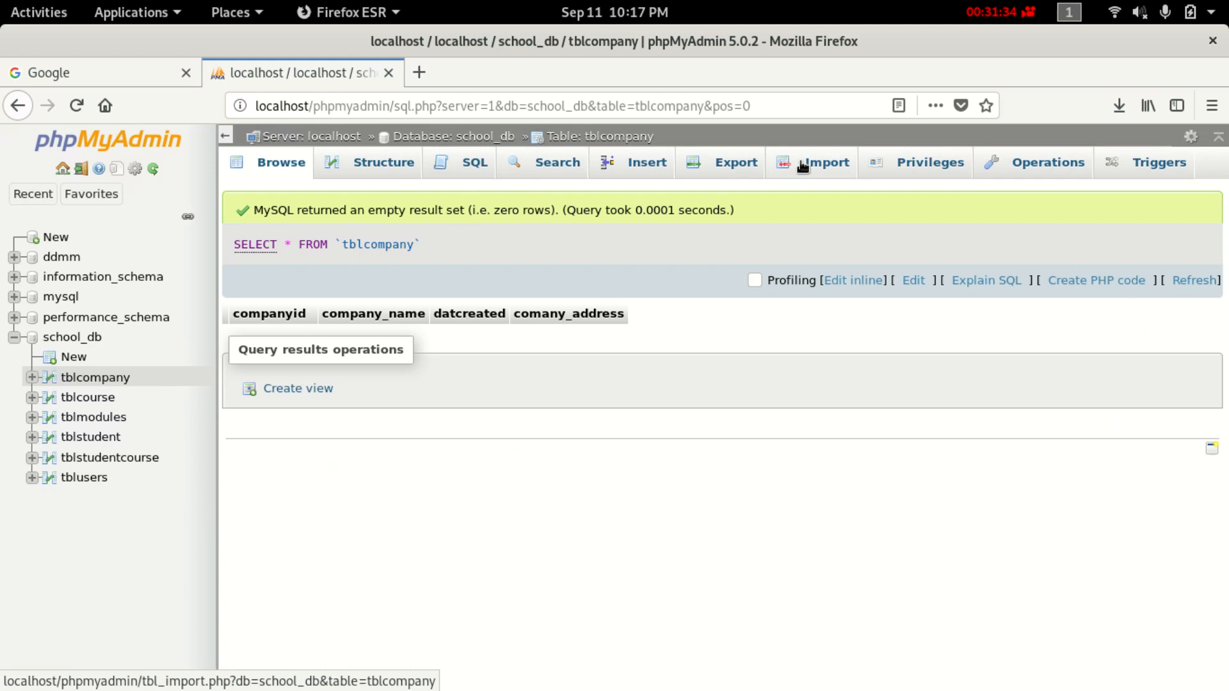
left_click(630, 161)
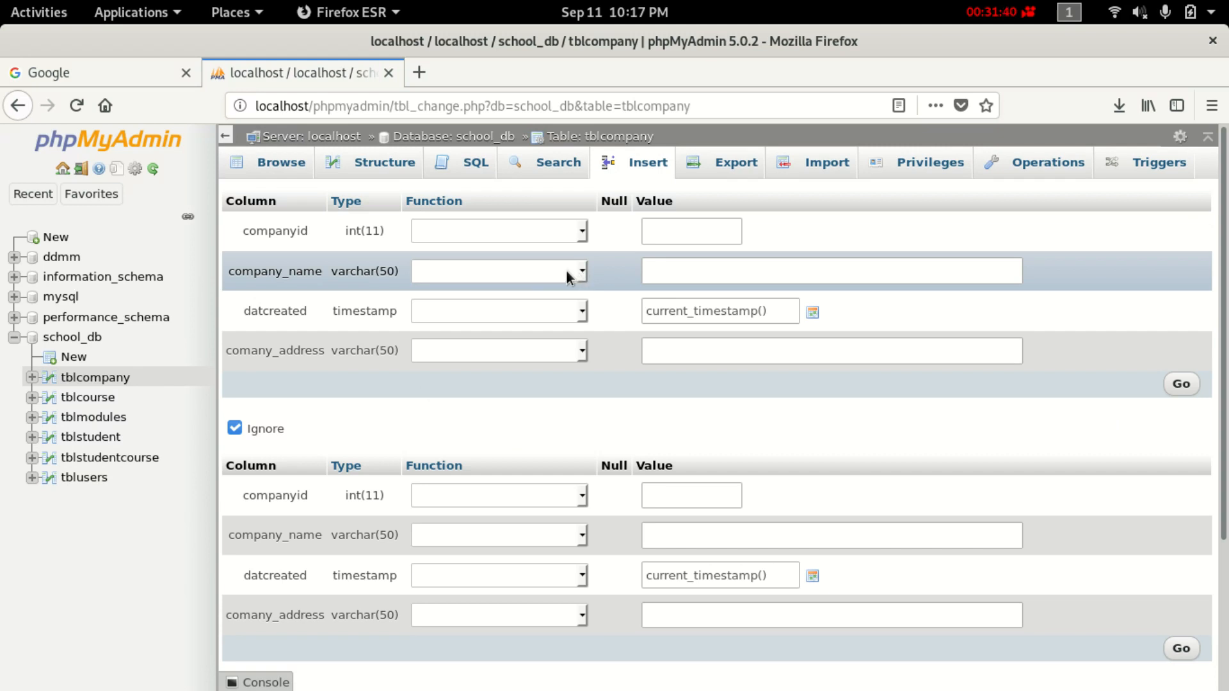
left_click(677, 274)
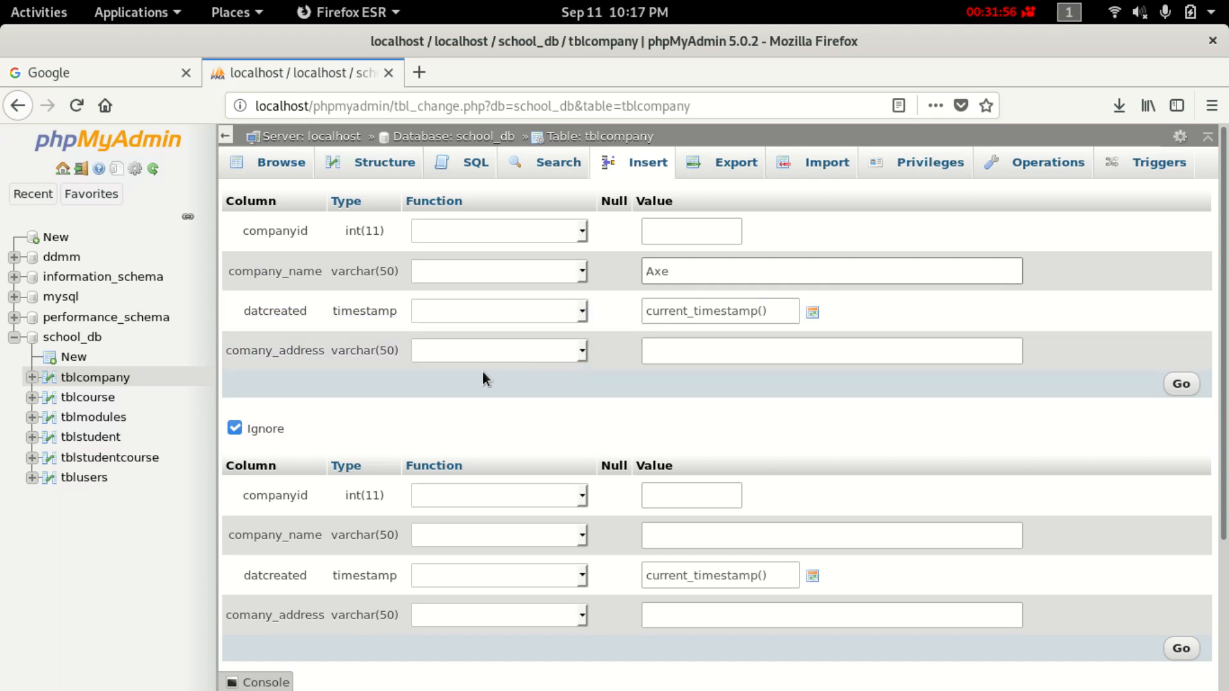
left_click(739, 353)
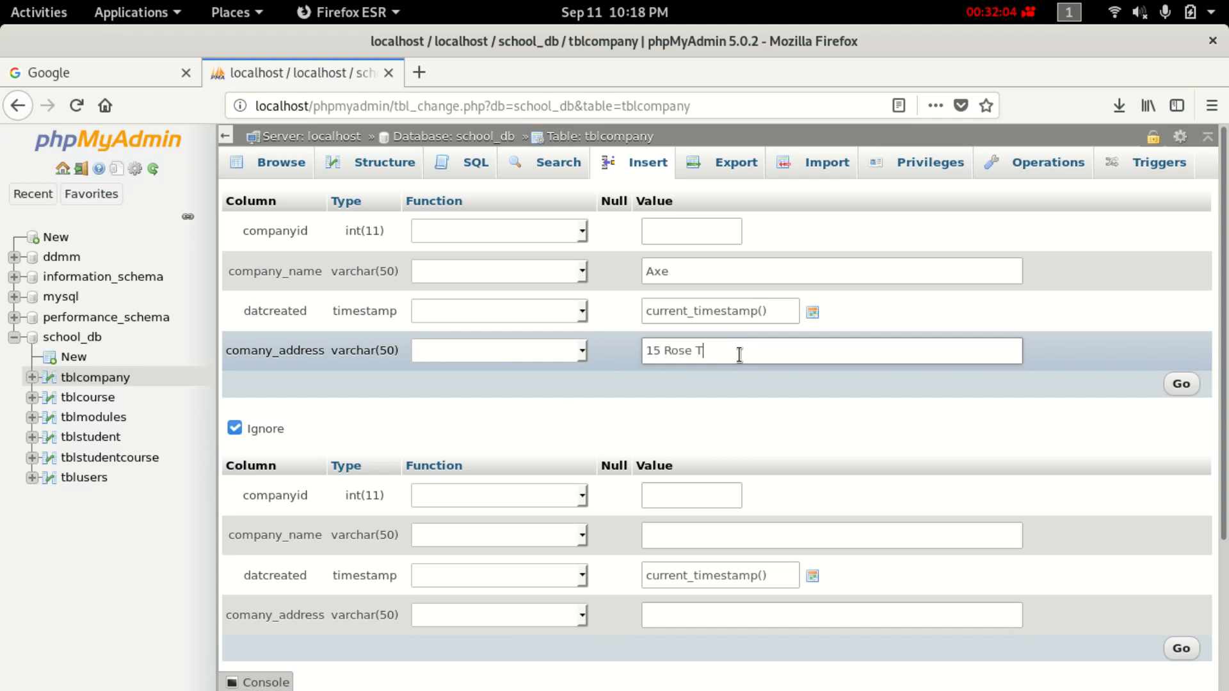
left_click(1165, 386)
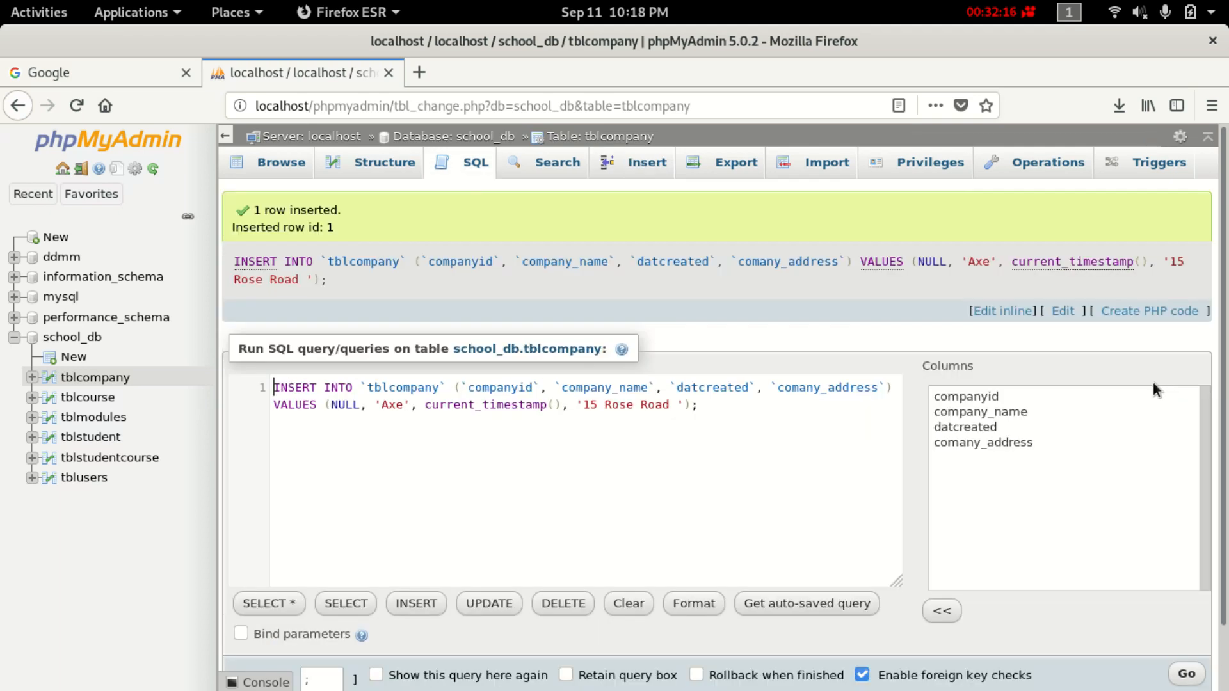
left_click(93, 377)
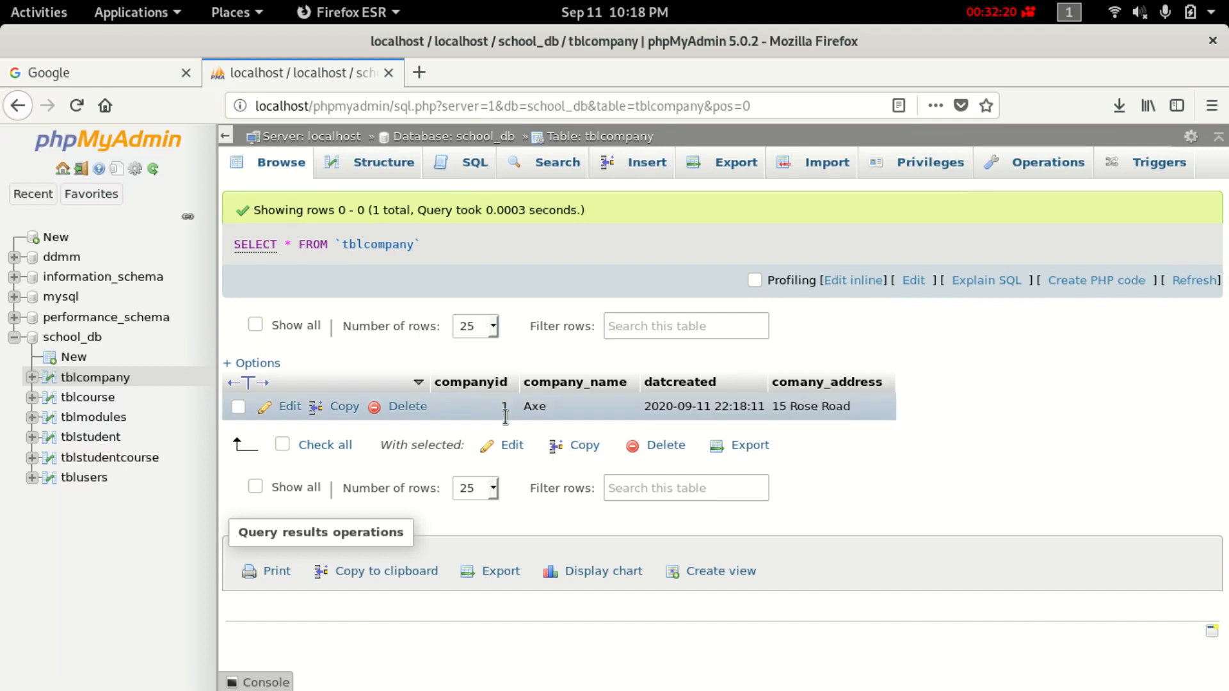
Open tblusers' relation view and link companyid to school_db.tblcompany.companyid.
left_click(77, 477)
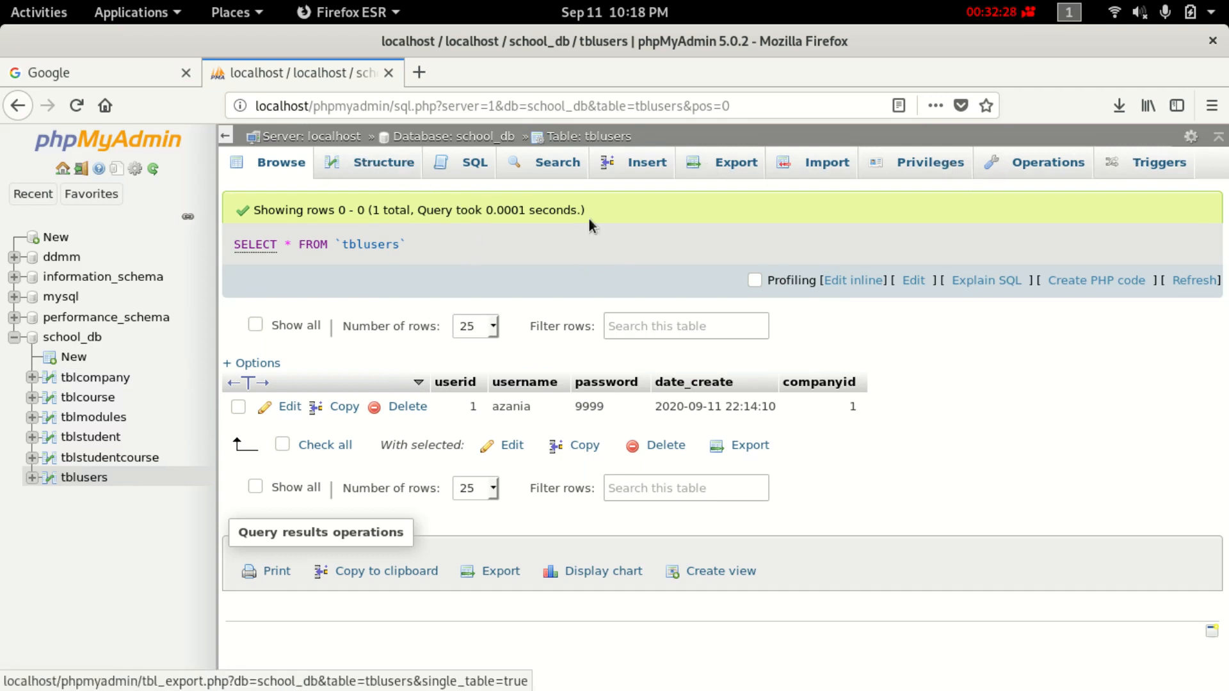
left_click(371, 166)
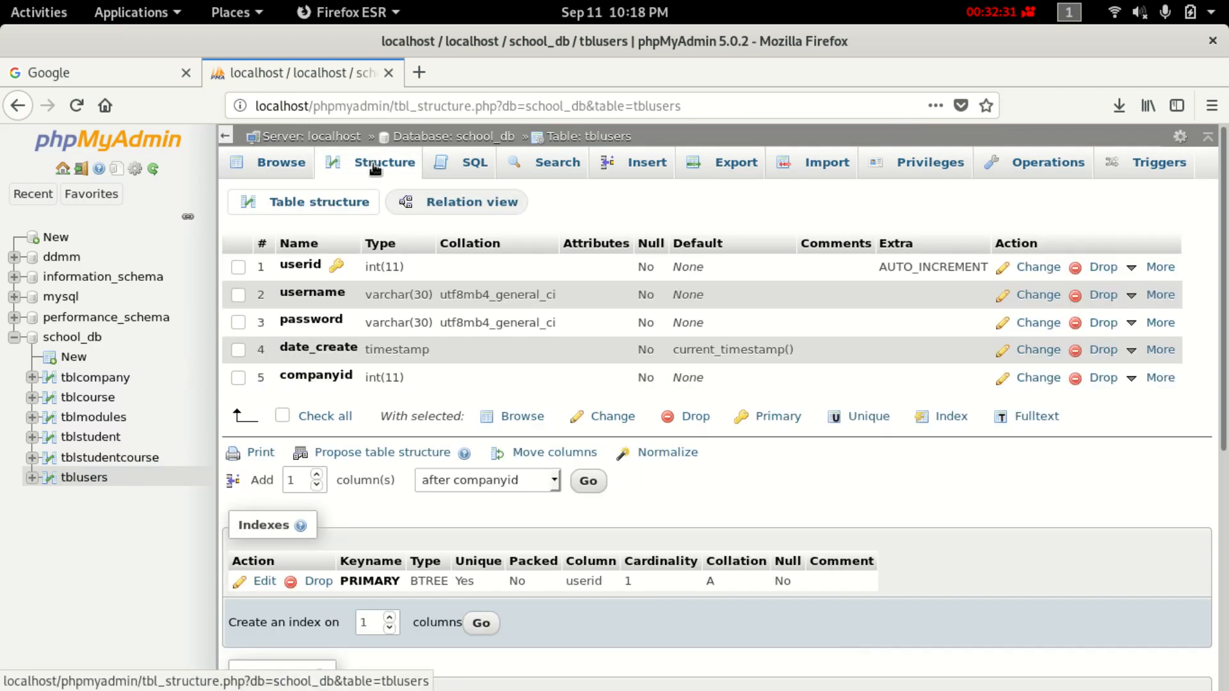
left_click(464, 204)
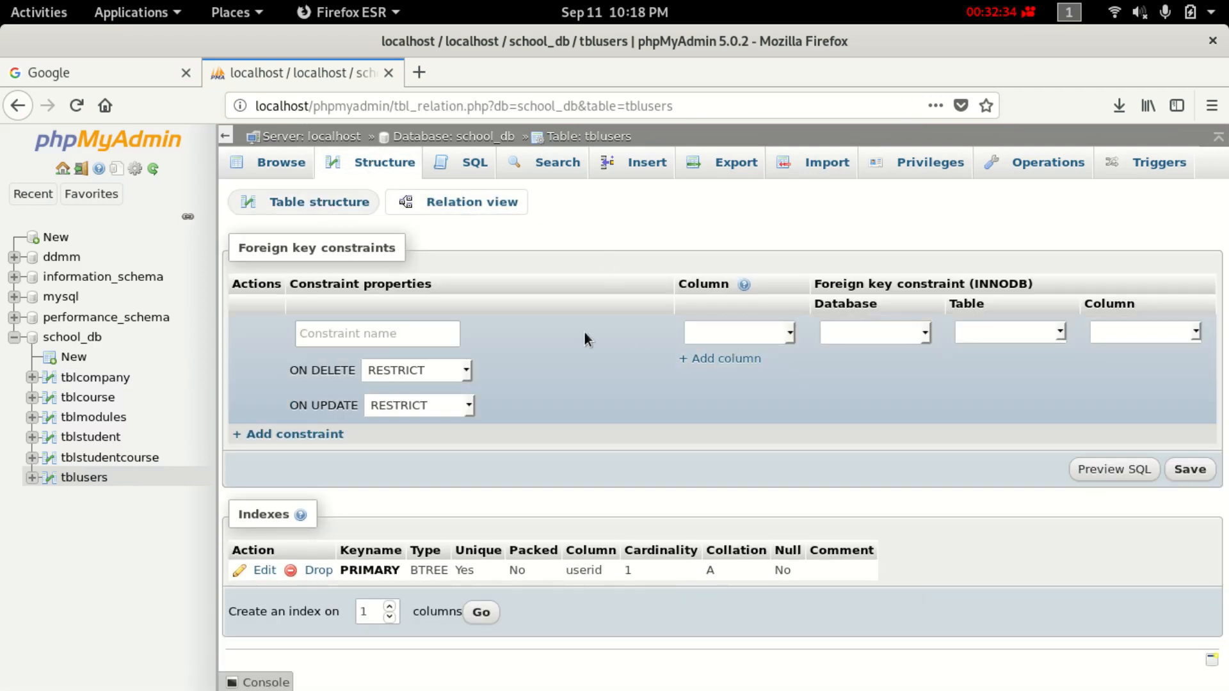
left_click(753, 331)
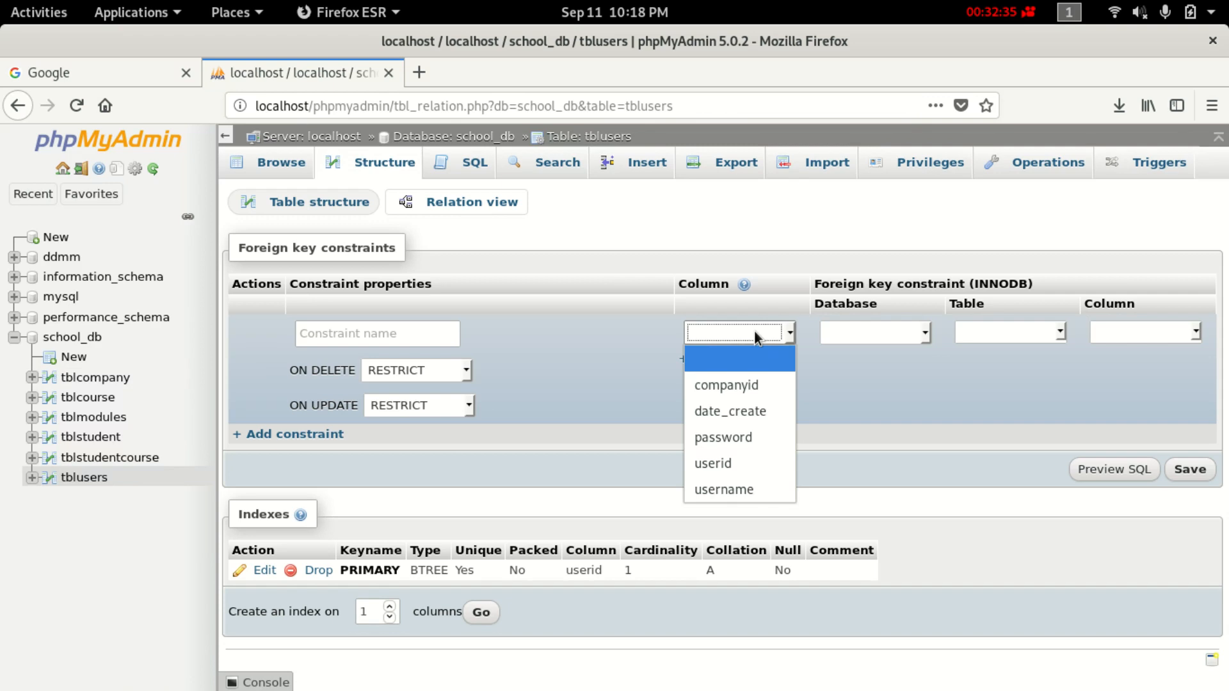
left_click(758, 387)
left_click(922, 334)
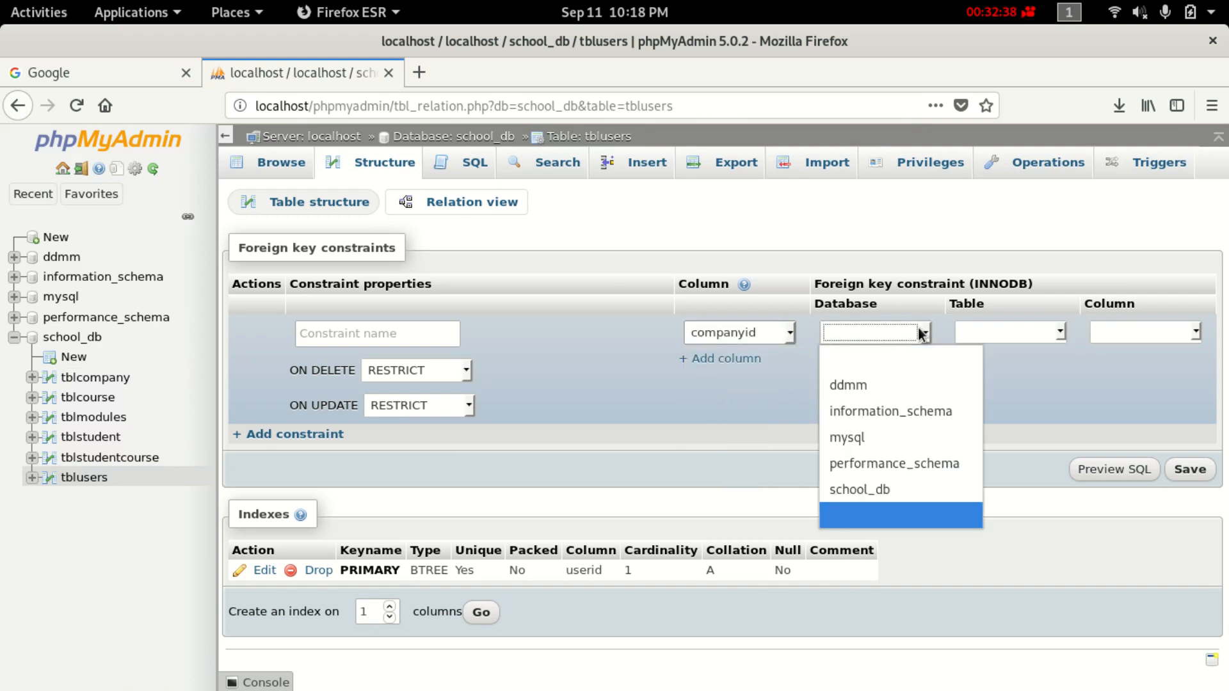
left_click(908, 490)
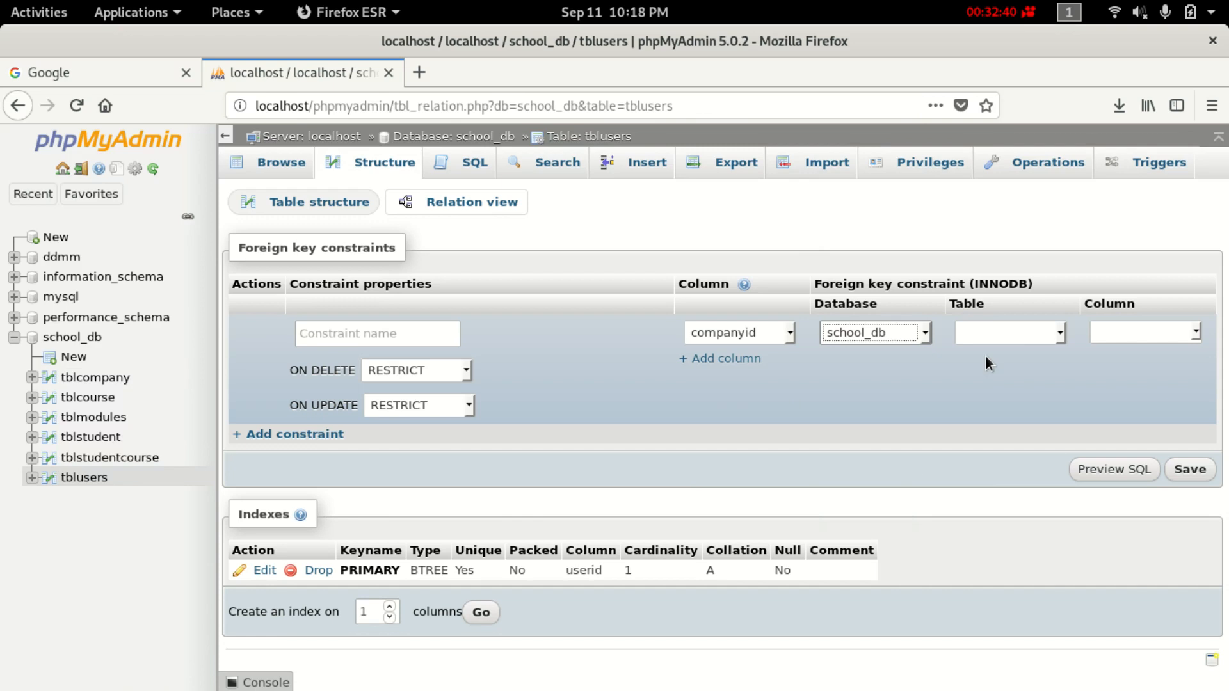
left_click(1007, 338)
left_click(1002, 385)
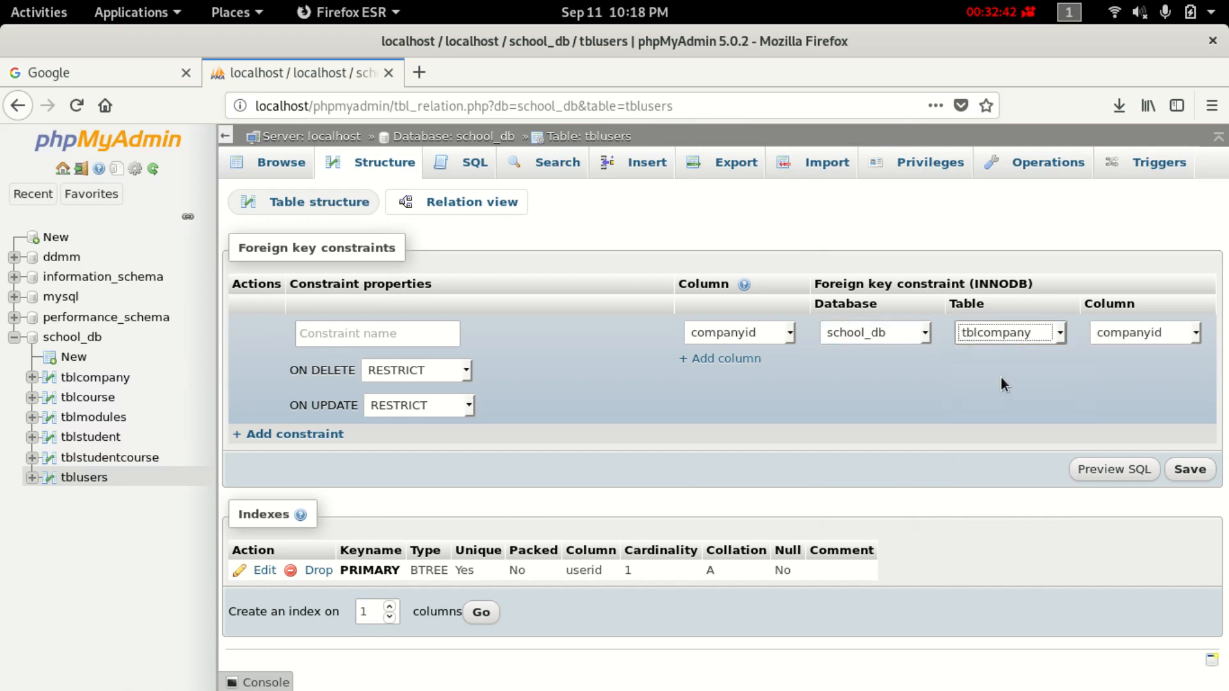
Set ON DELETE and ON UPDATE to CASCADE and save, creating tblusers_ibfk_1.
left_click(1195, 470)
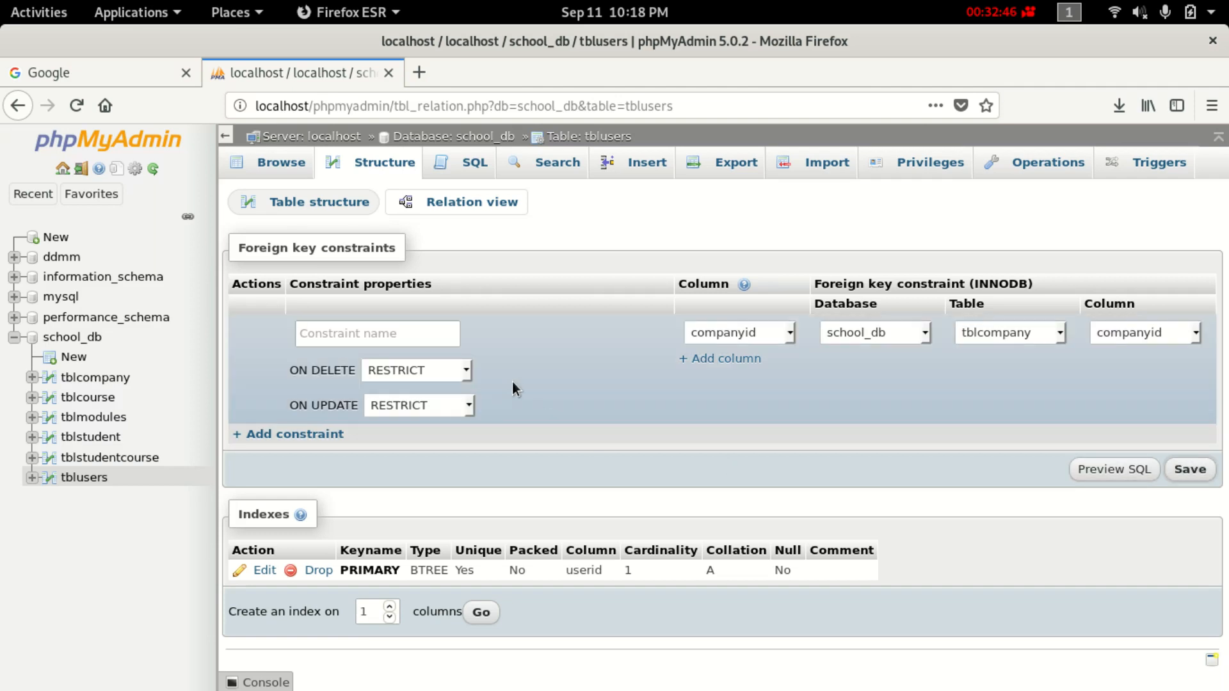
left_click(447, 371)
left_click(439, 384)
left_click(451, 405)
left_click(444, 424)
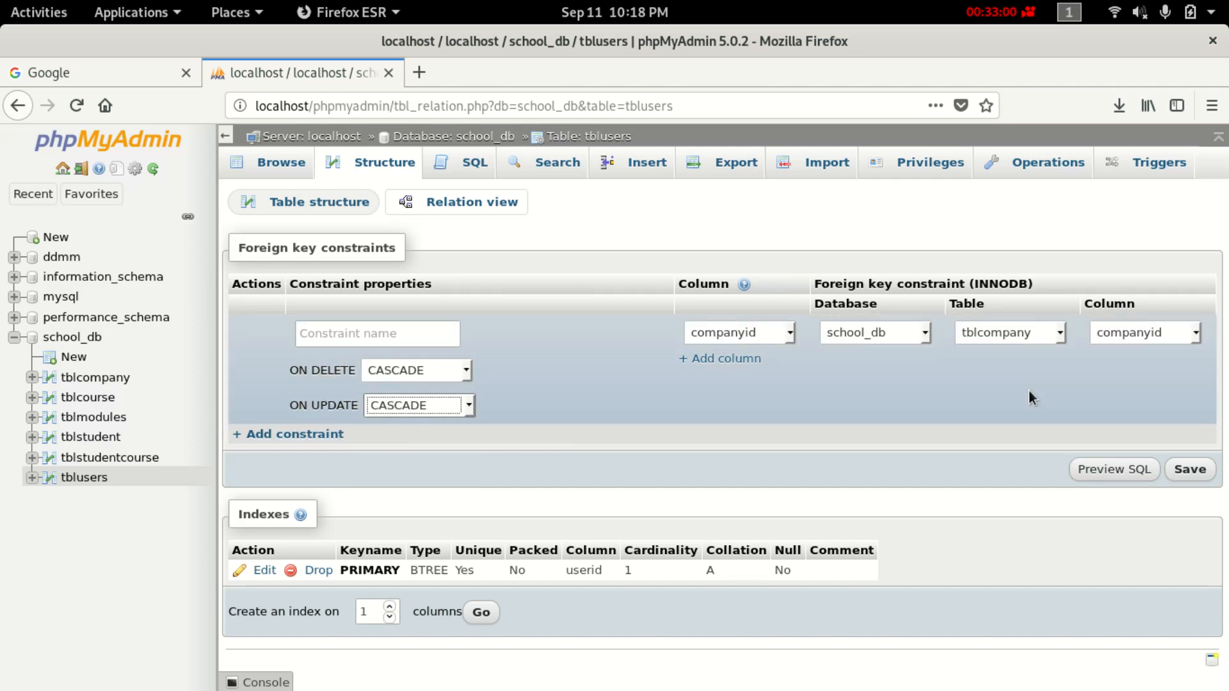
left_click(1192, 470)
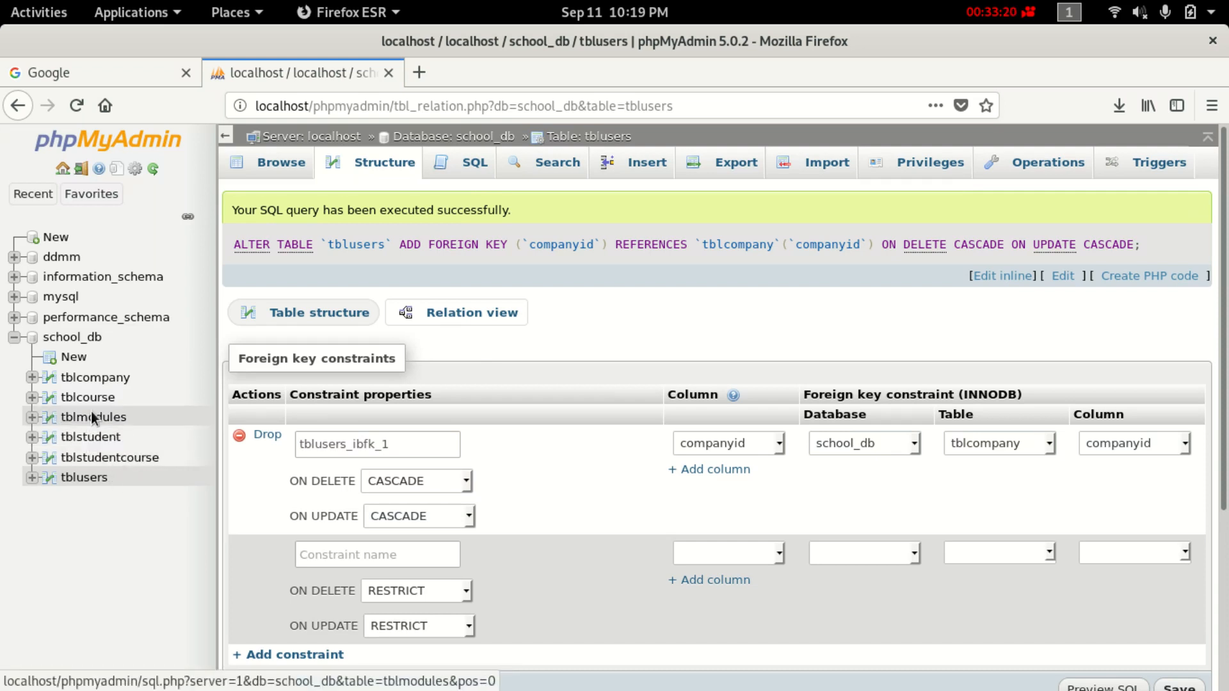
Change the tblusers row's companyid to 2, which the foreign key rejects with #1452.
left_click(96, 378)
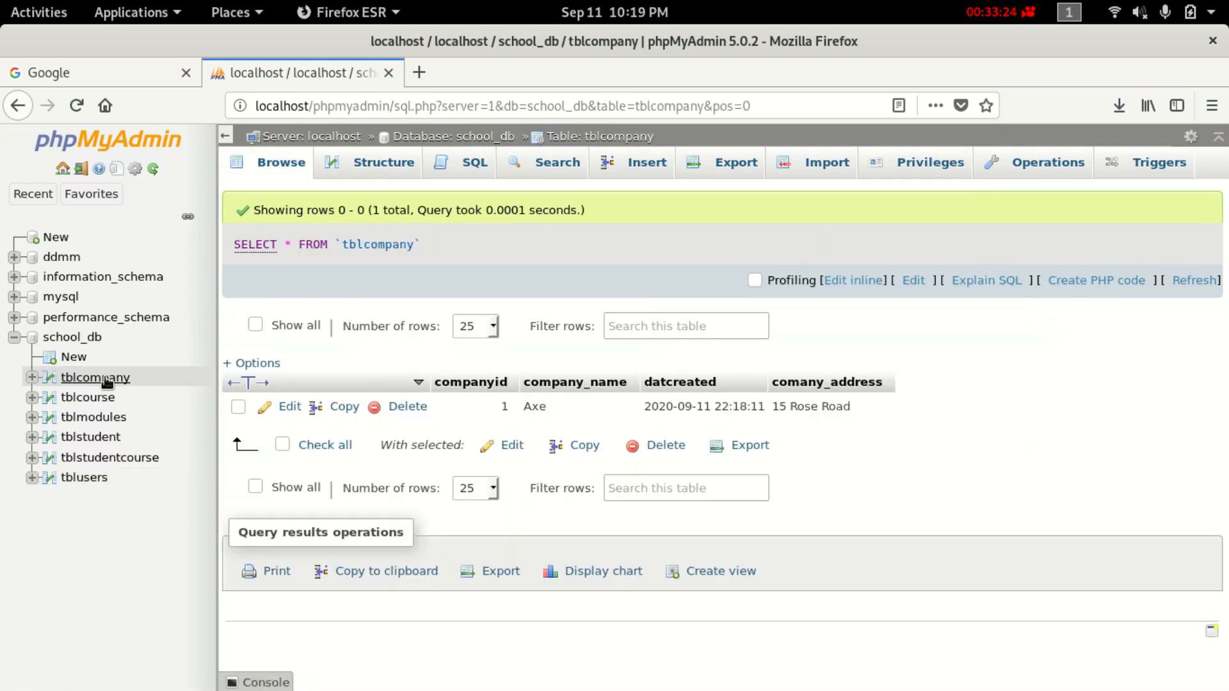
double_click(505, 406)
left_click(103, 476)
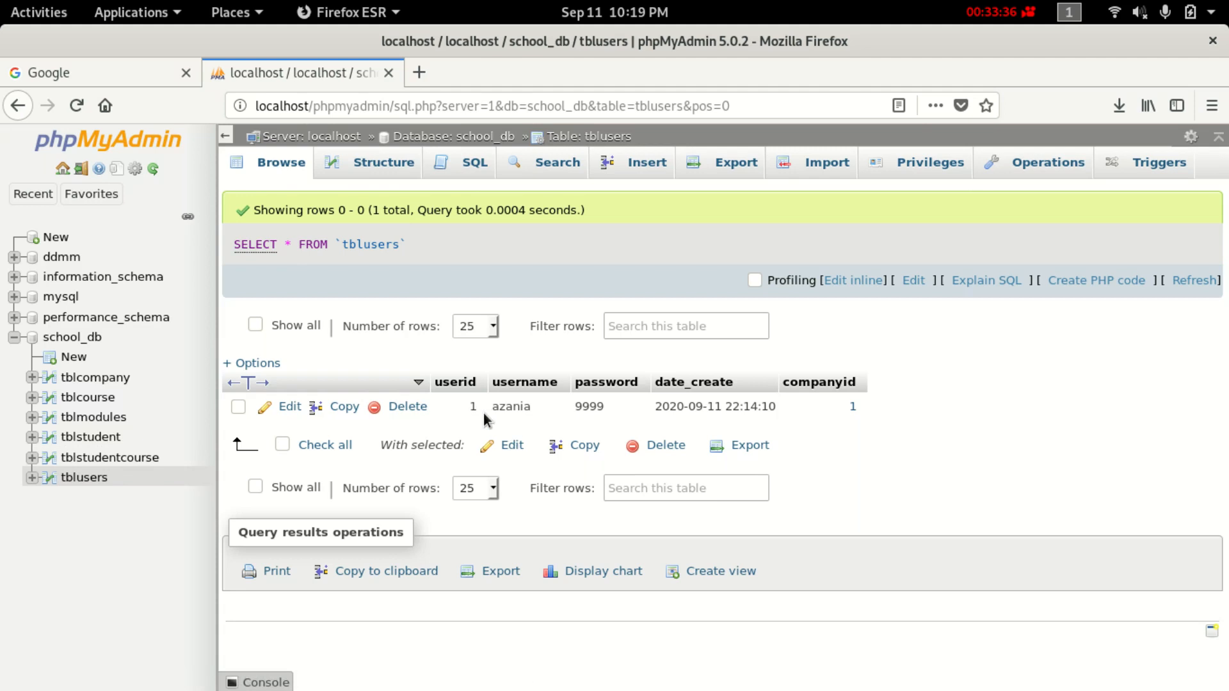
double_click(843, 401)
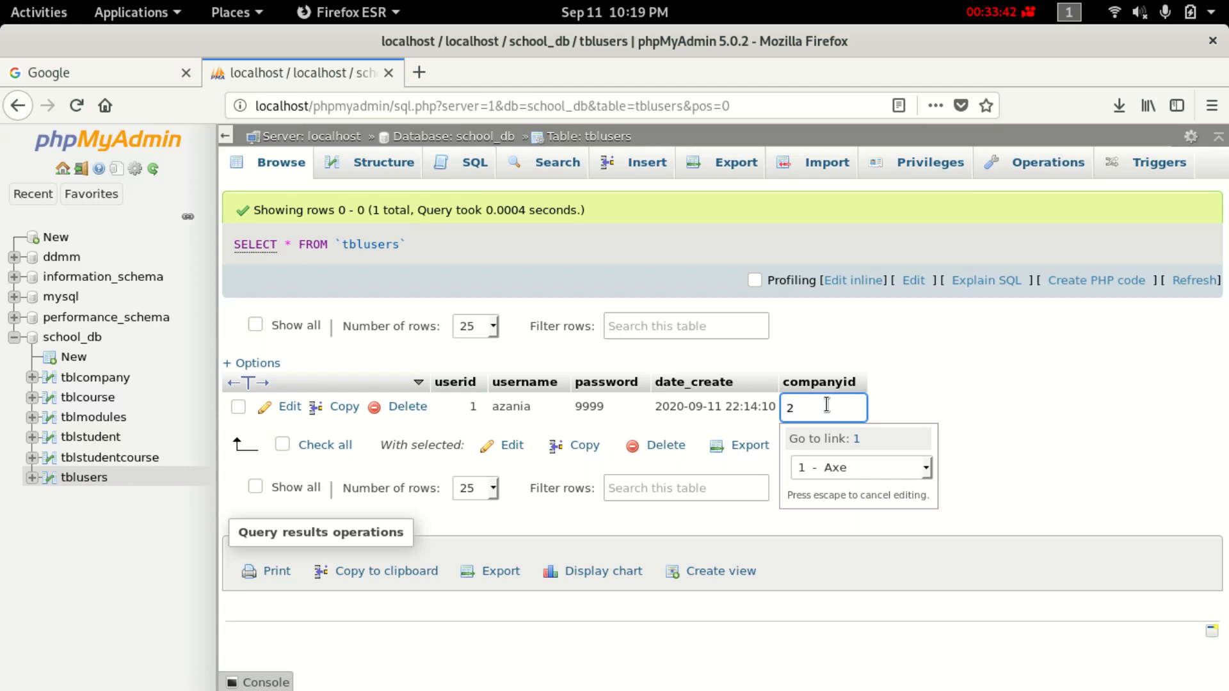
left_click(927, 389)
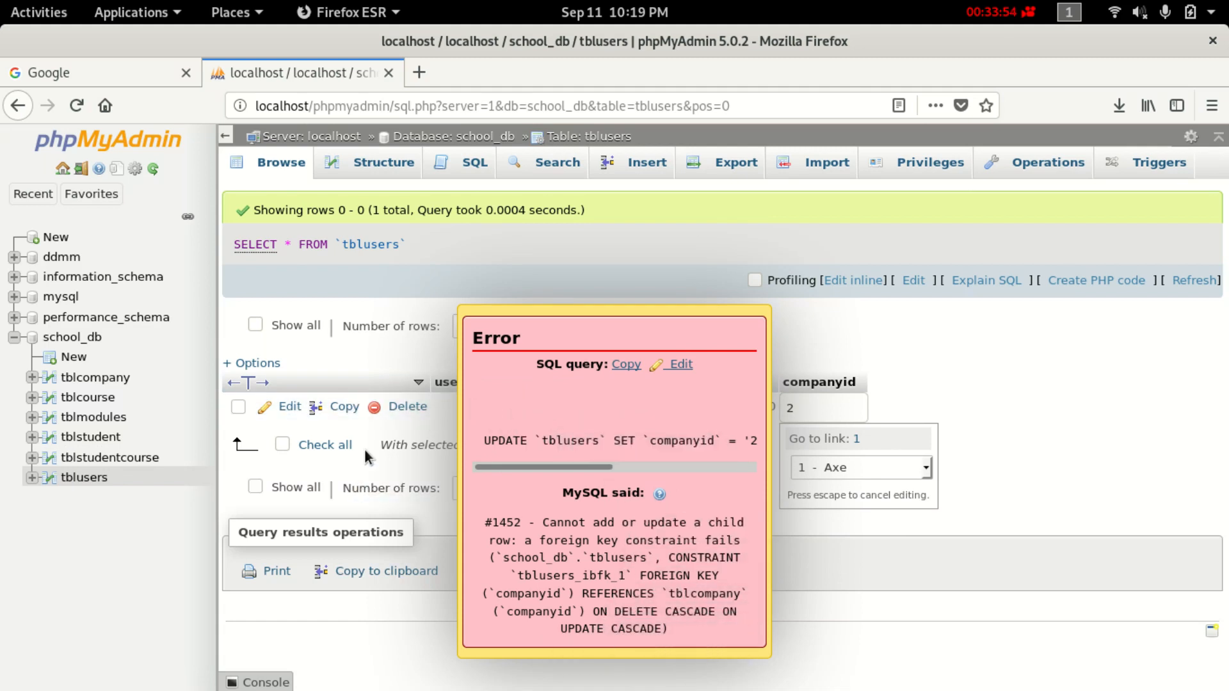
Dismiss the error, browse several tables, and load the rejected UPDATE tblusers query into the SQL editor.
left_click(512, 338)
left_click(114, 462)
left_click(111, 433)
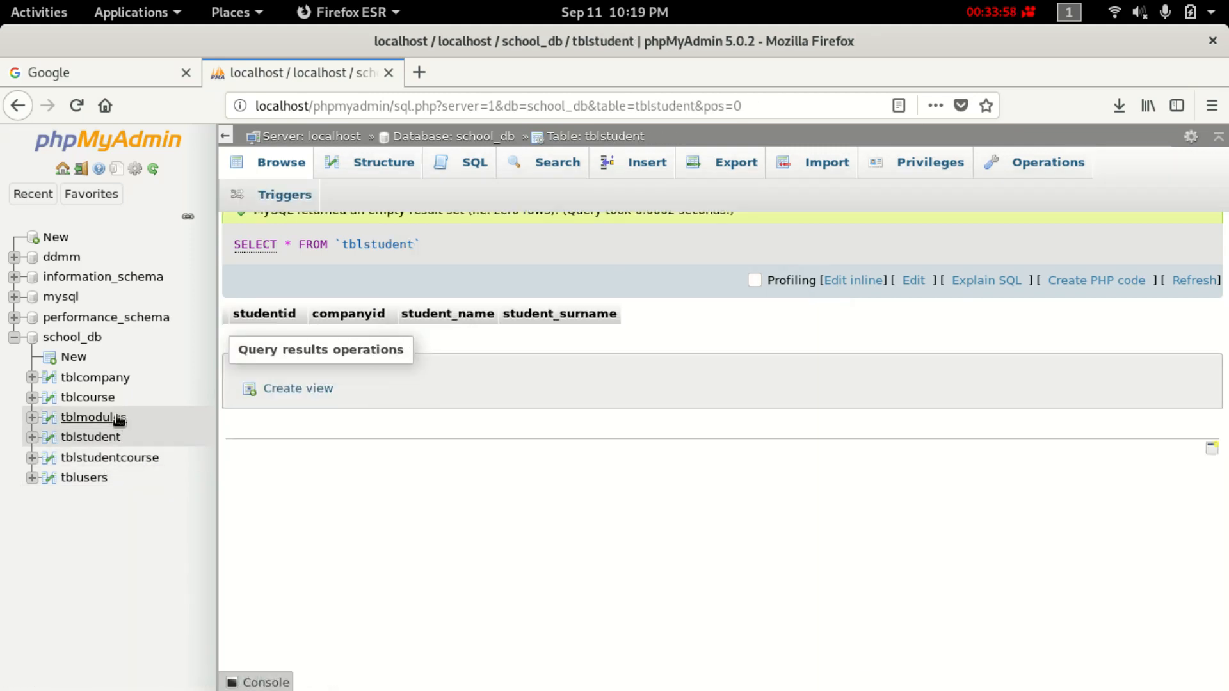
left_click(115, 381)
left_click(112, 379)
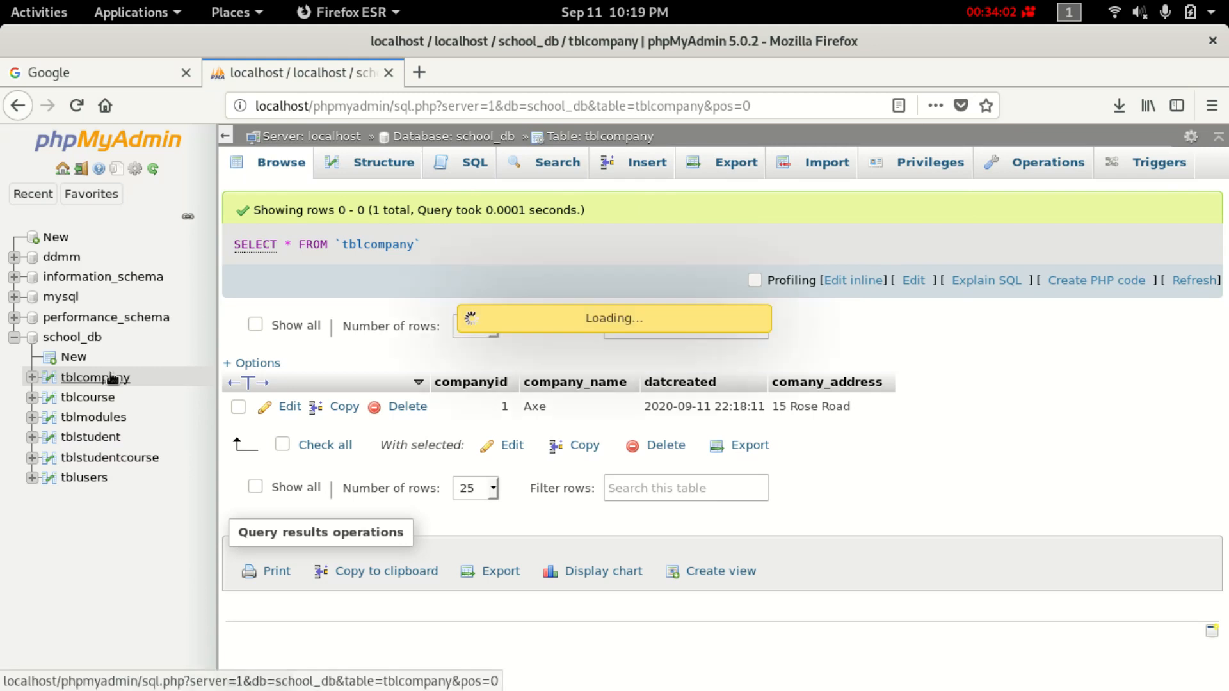
left_click(93, 376)
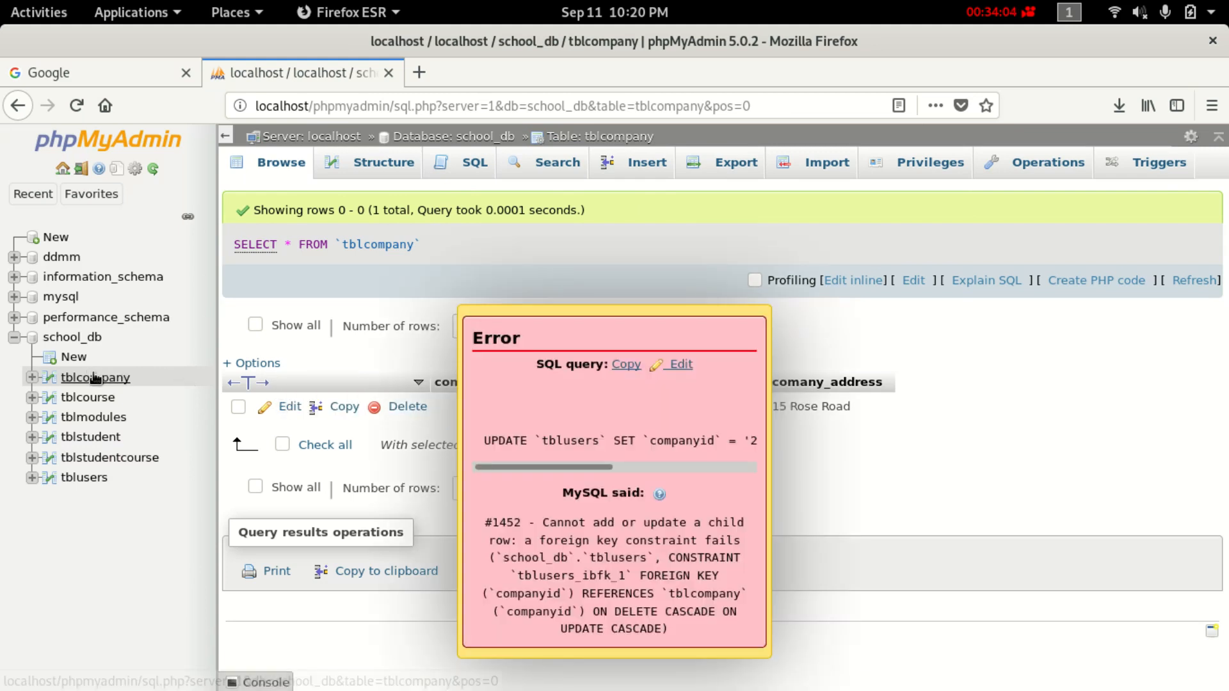
left_click(95, 380)
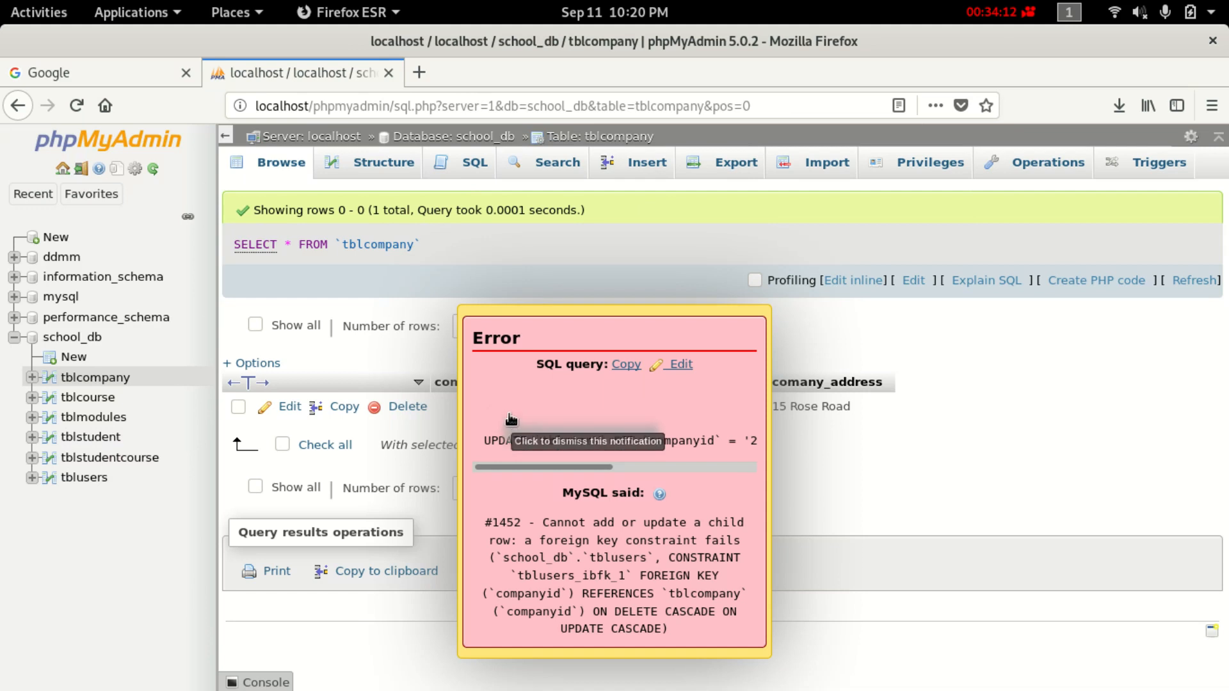
left_click(680, 365)
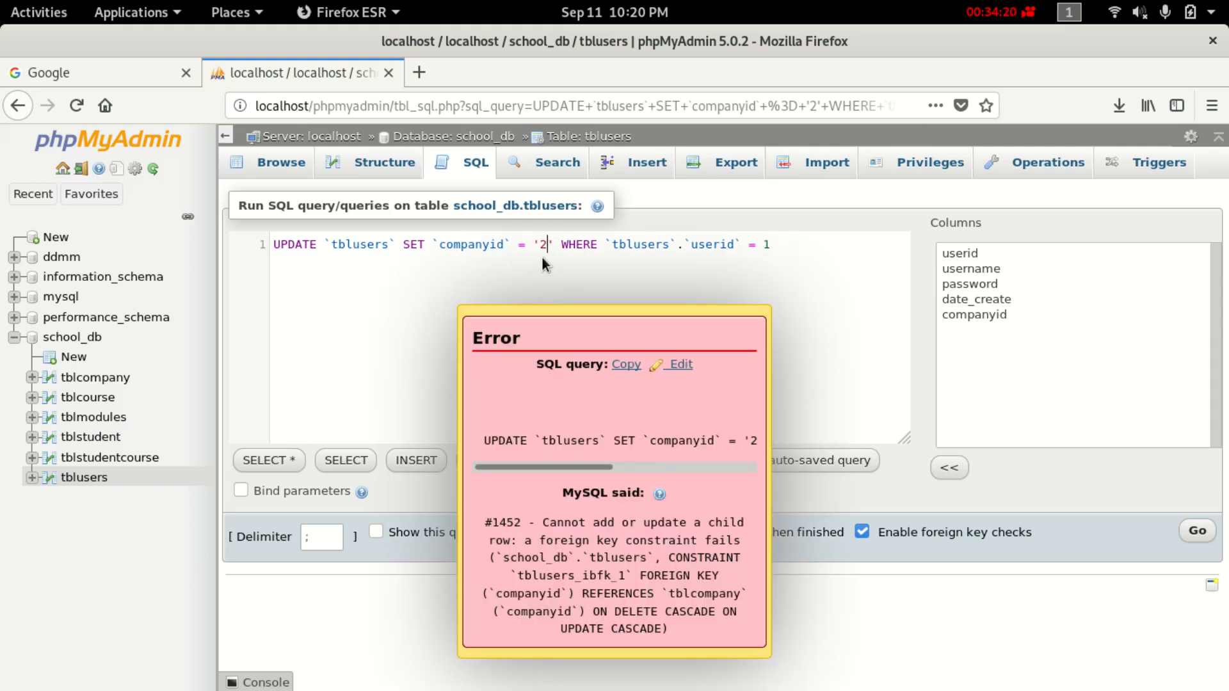
Change the UPDATE's companyid value from '2' to '1' and run it, affecting 0 rows.
key("BackSpace")
type("1")
key("Return")
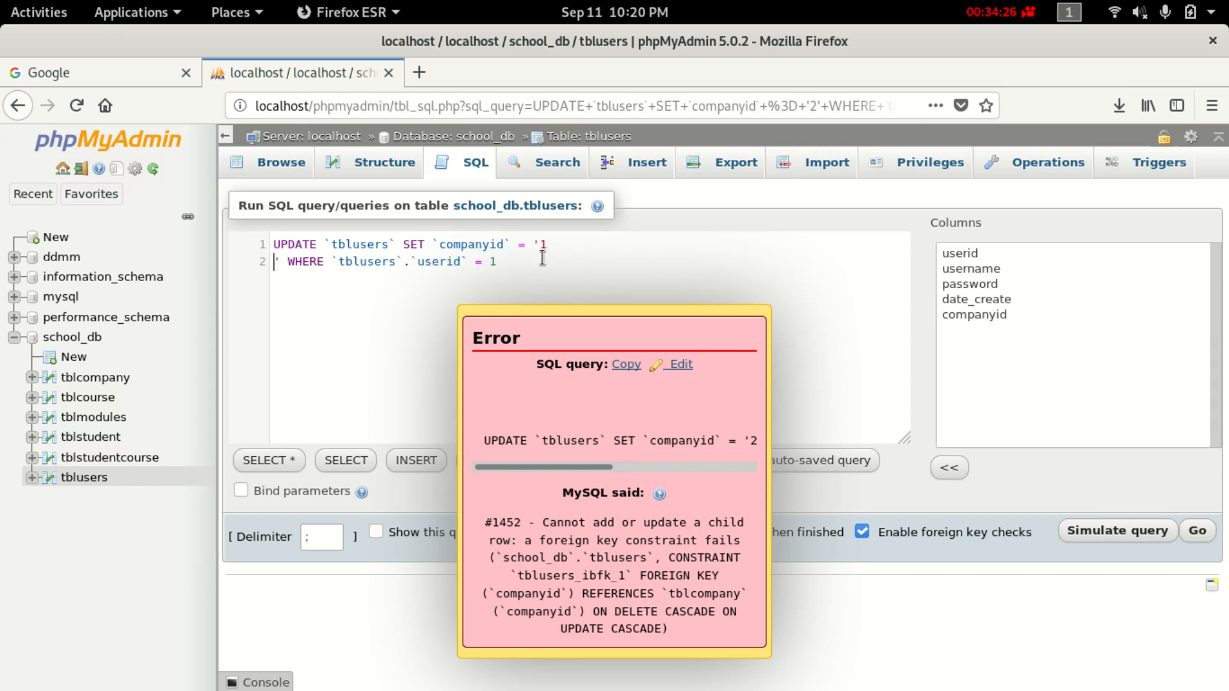
key("BackSpace")
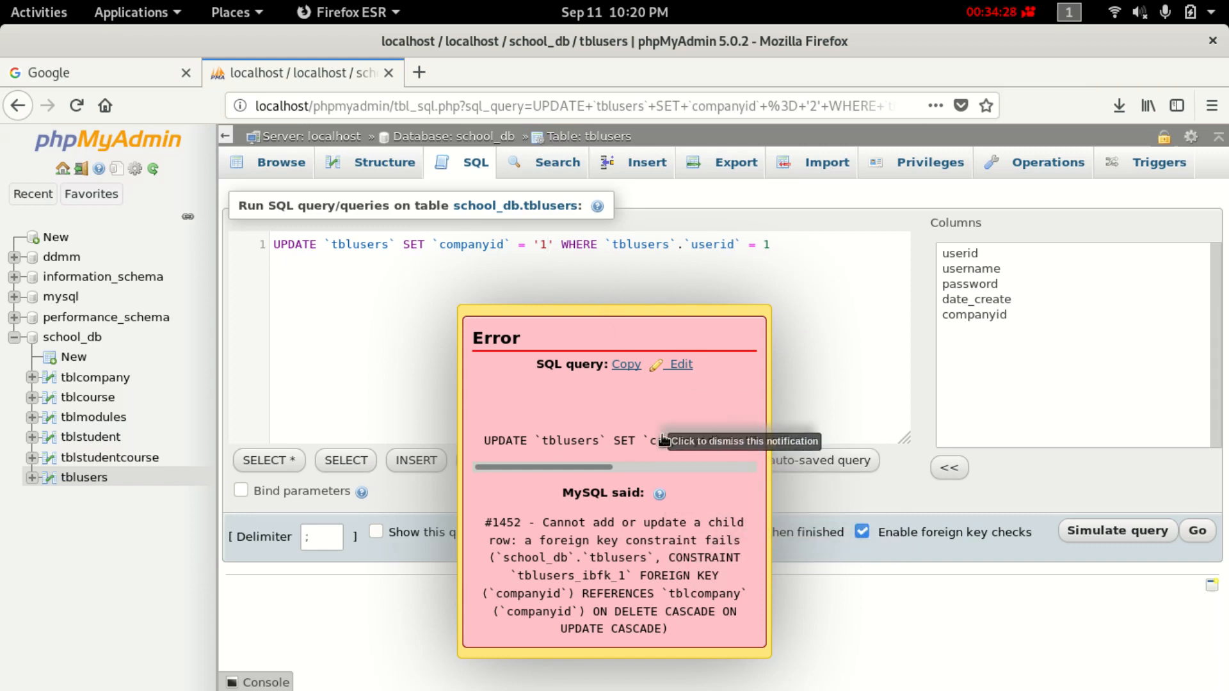
left_click(1211, 532)
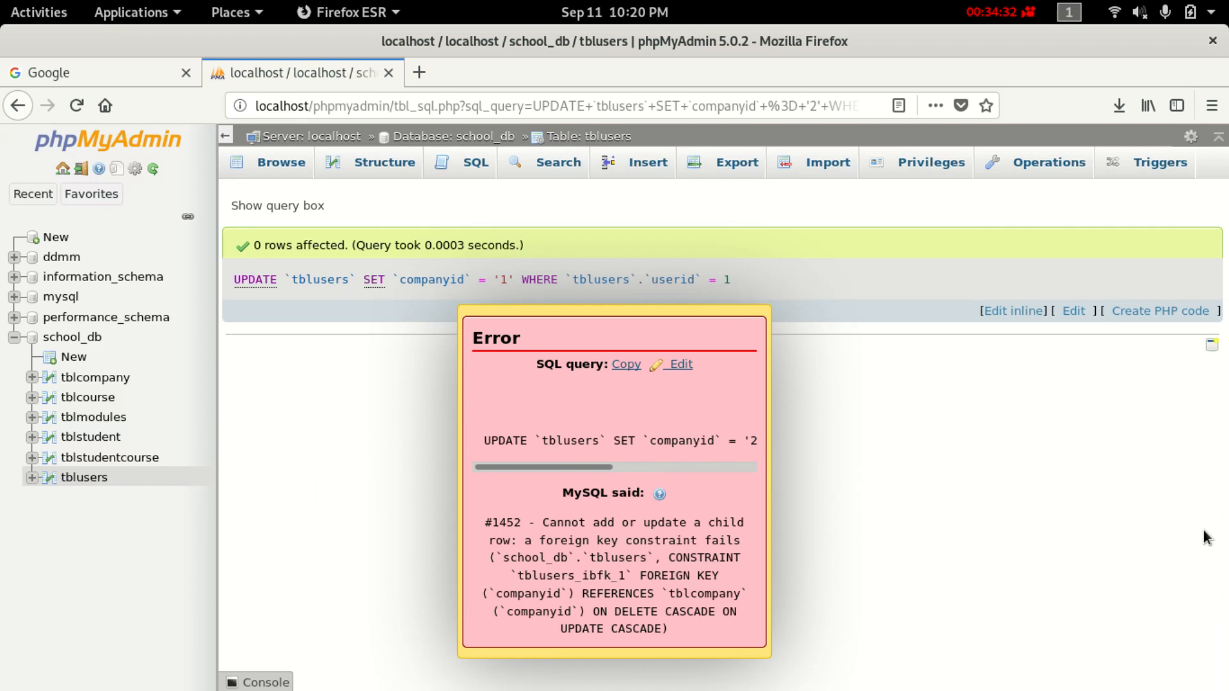
left_click(119, 419)
Browse through tblcourse, tblstudent, tblstudentcourse and tblusers, ending on tblcompany.
left_click(102, 398)
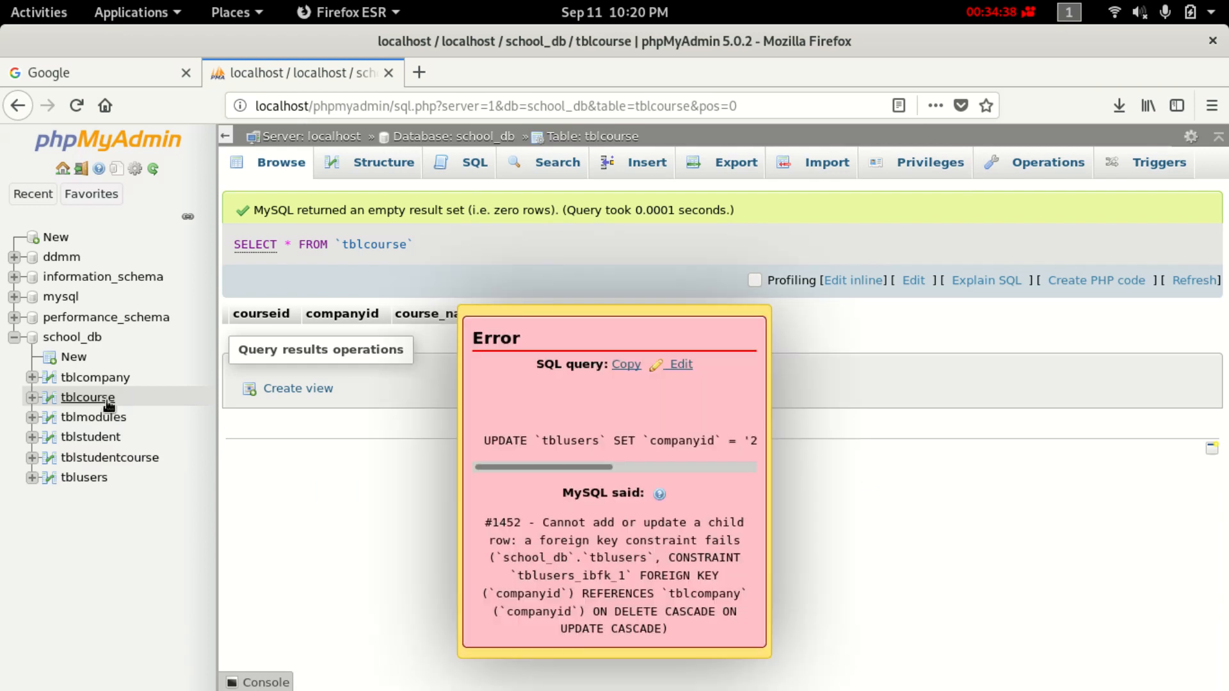
left_click(95, 440)
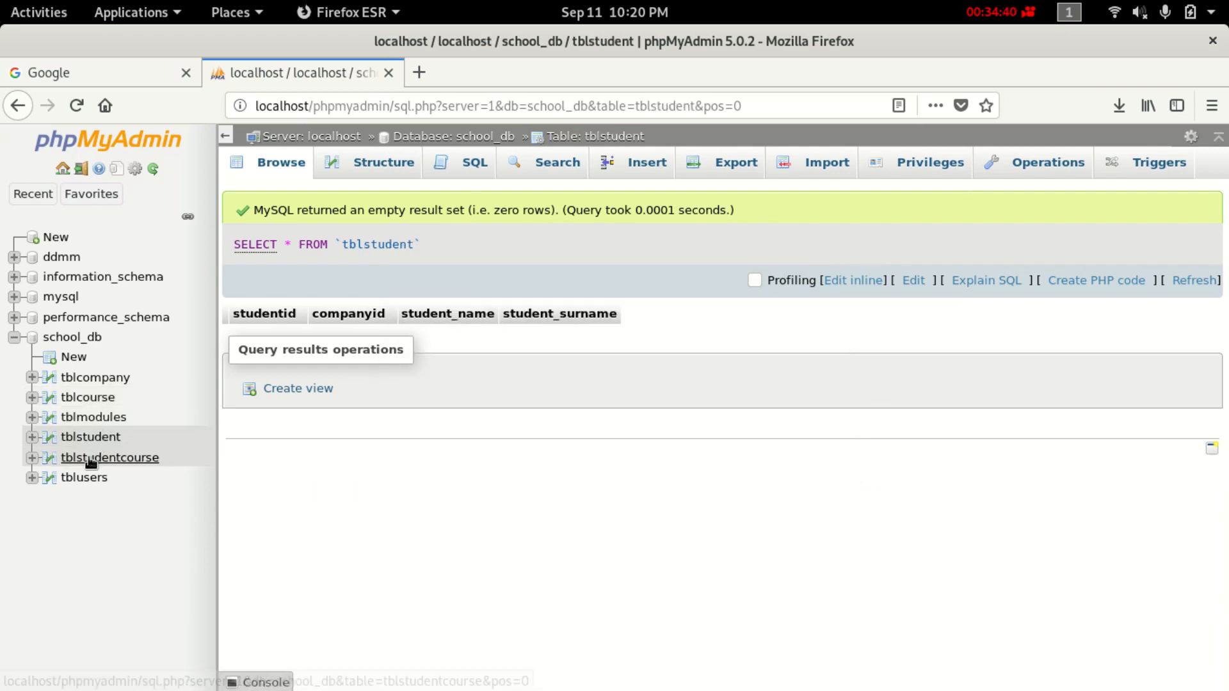
left_click(90, 458)
left_click(87, 479)
left_click(93, 459)
left_click(96, 441)
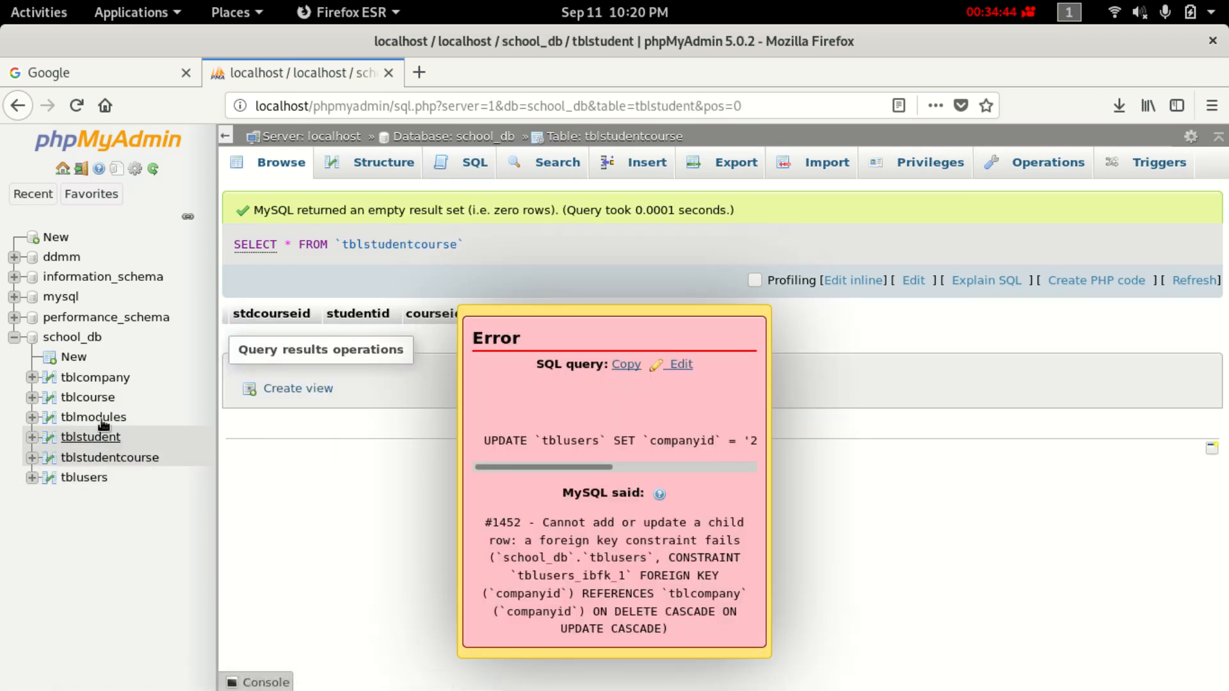
left_click(93, 475)
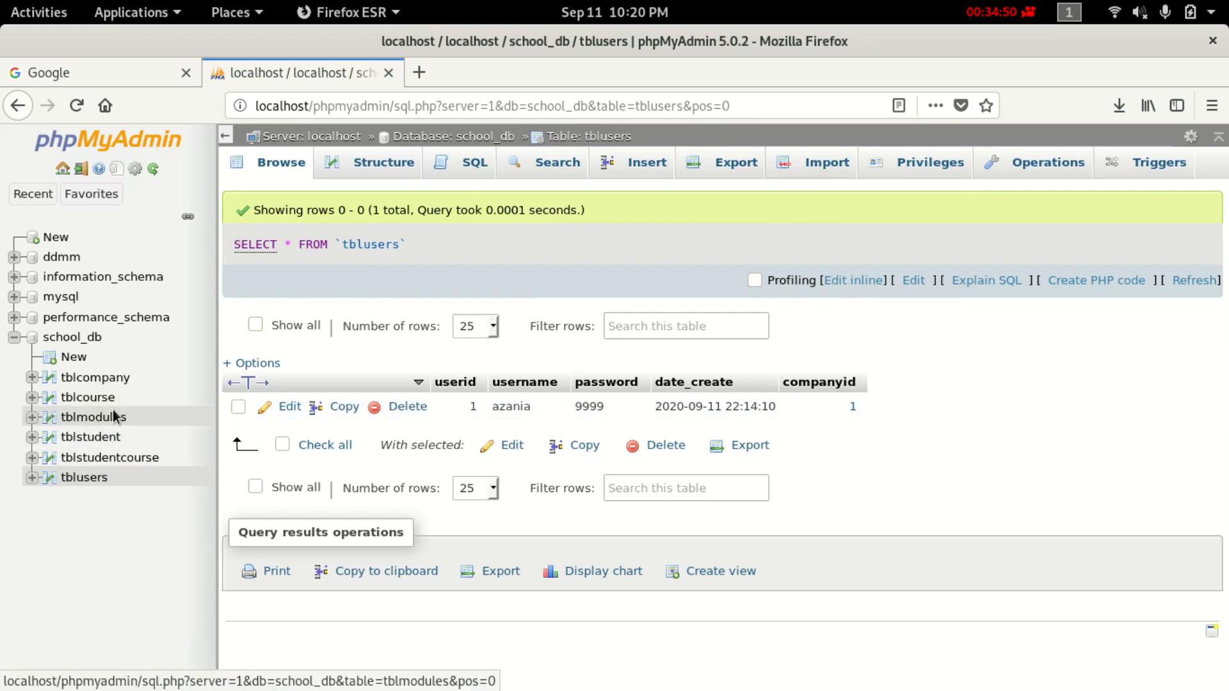
left_click(121, 385)
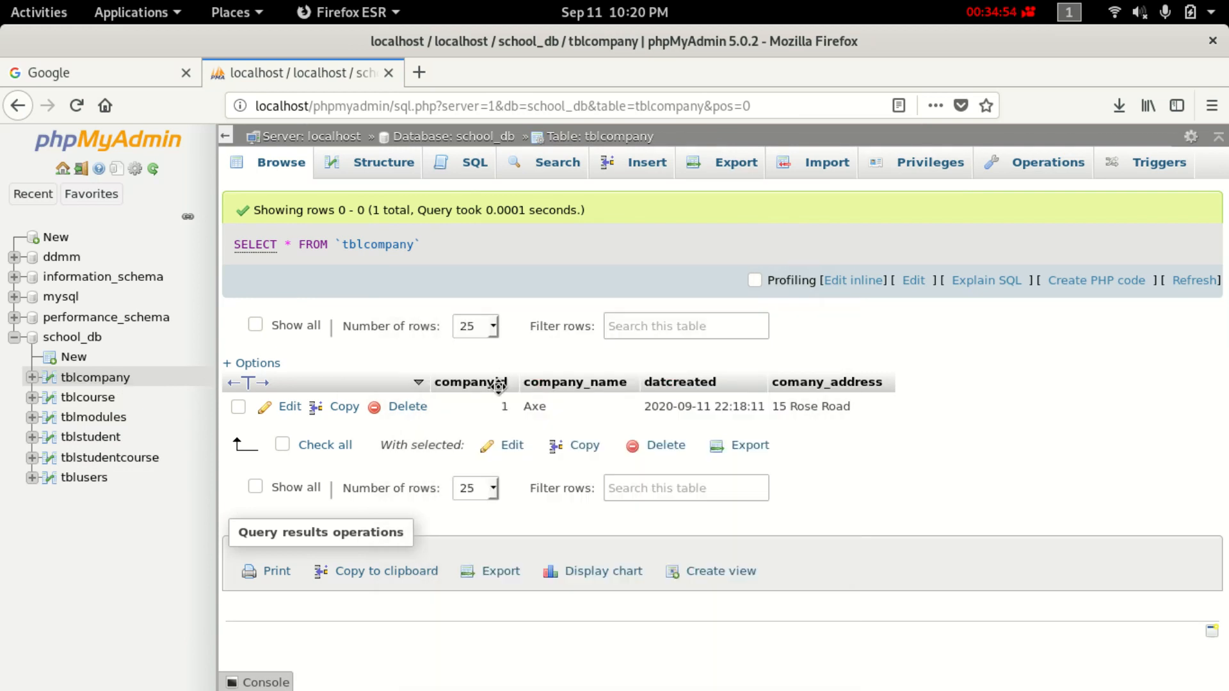
Try to dismiss the #1452 error notice and tick the Axe row's checkbox.
left_click(503, 407)
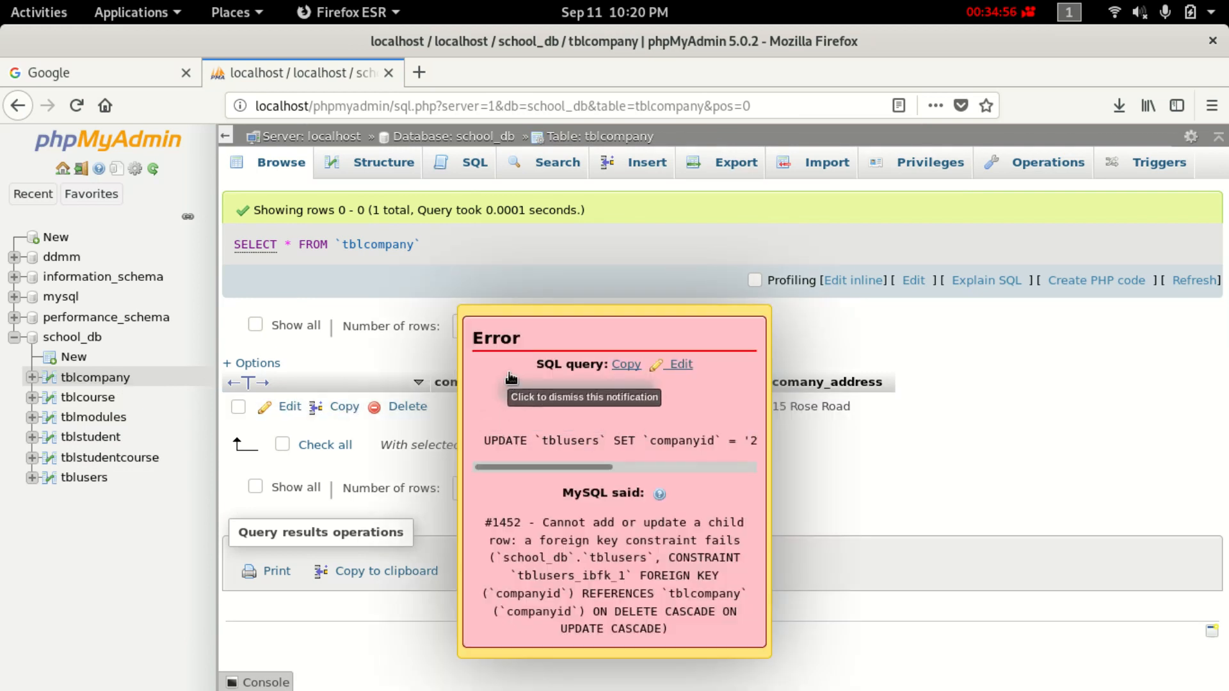
left_click(478, 415)
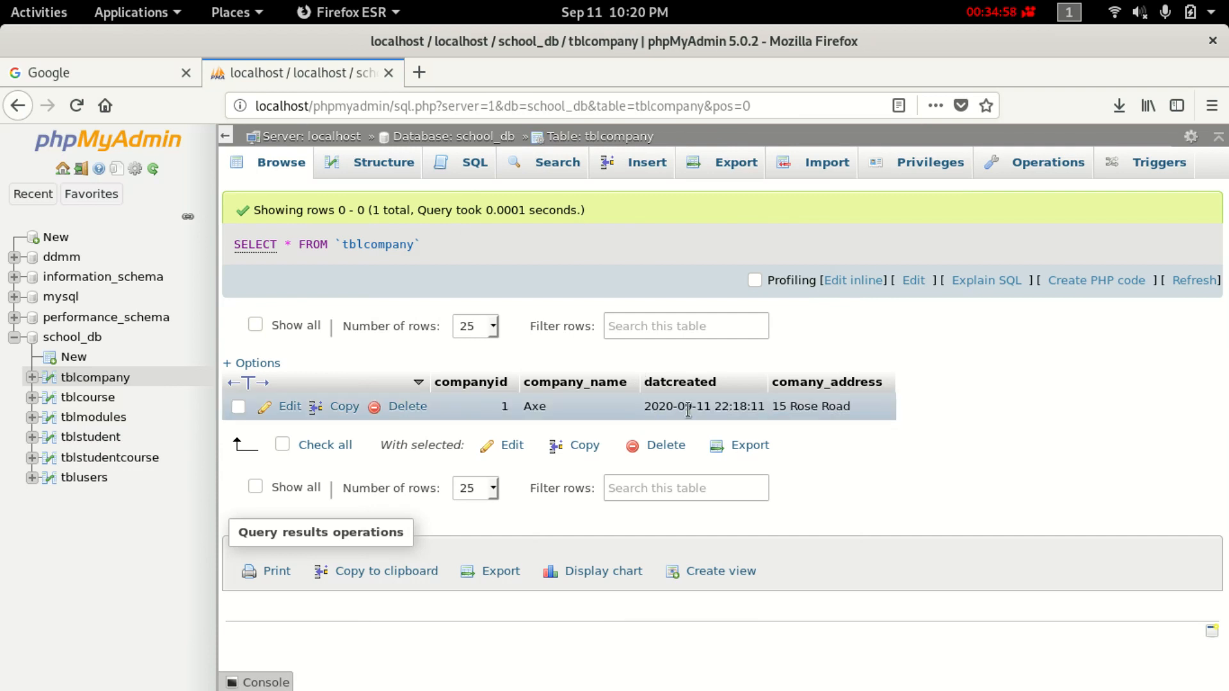
left_click(505, 407)
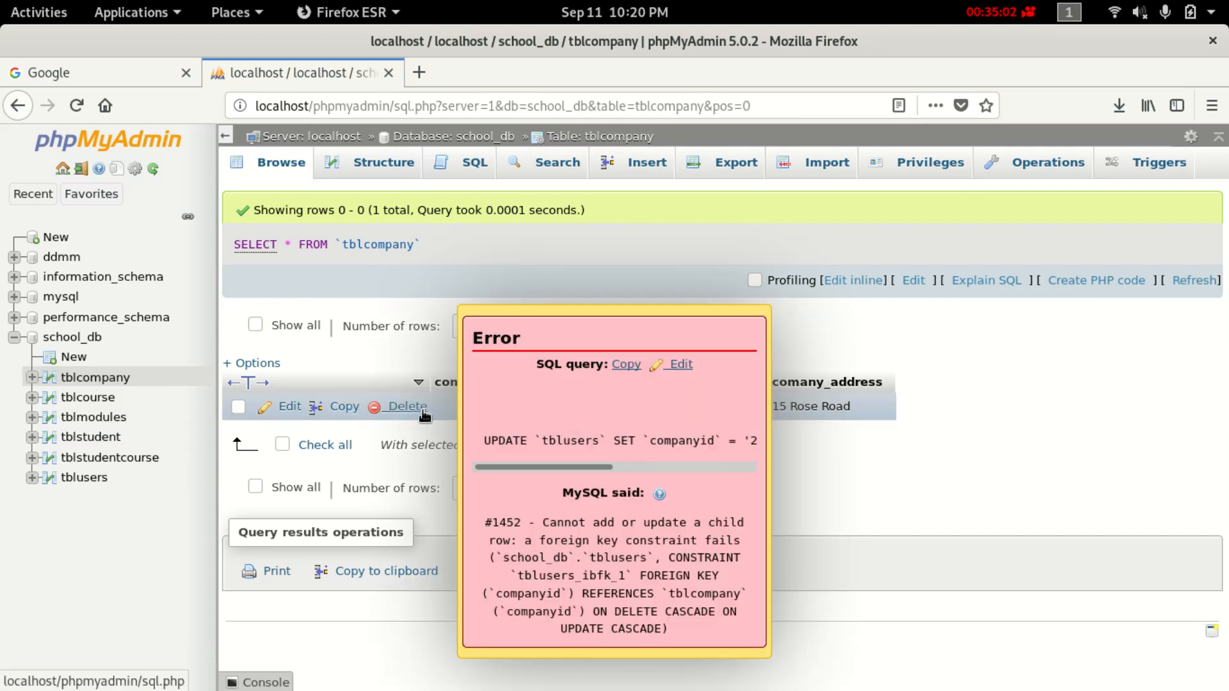
left_click(237, 408)
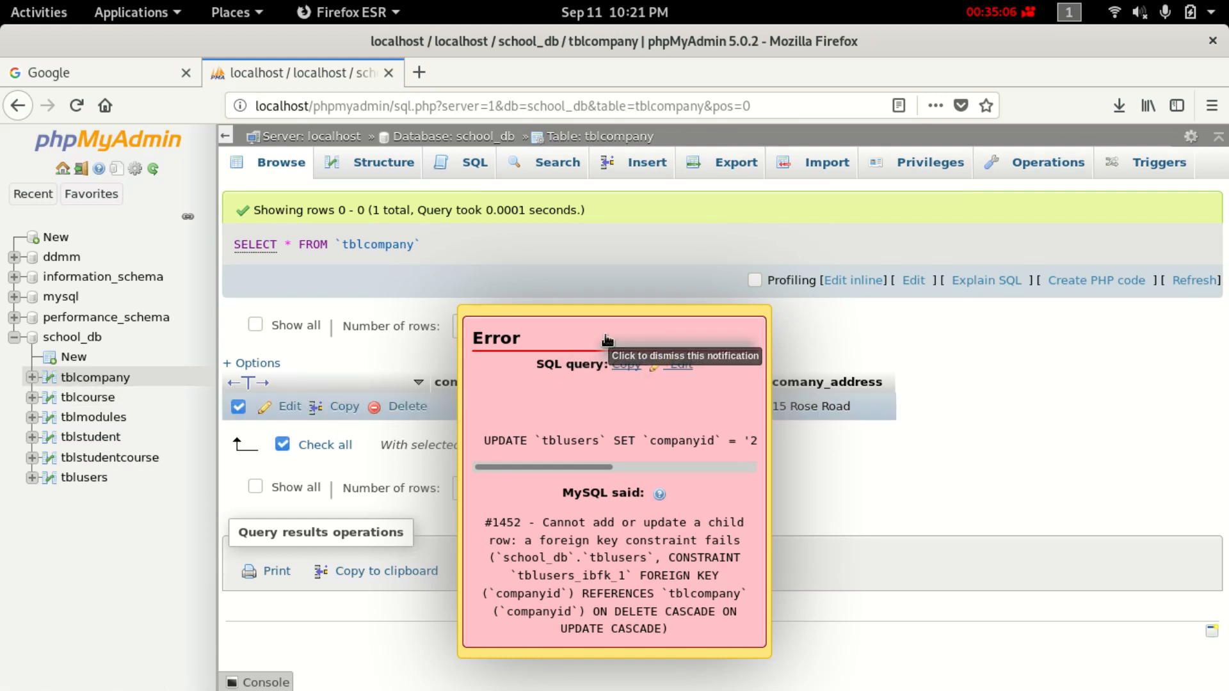
Close the stuck phpMyAdmin tab, confirming Leave Page, and open a new tab.
left_click(388, 72)
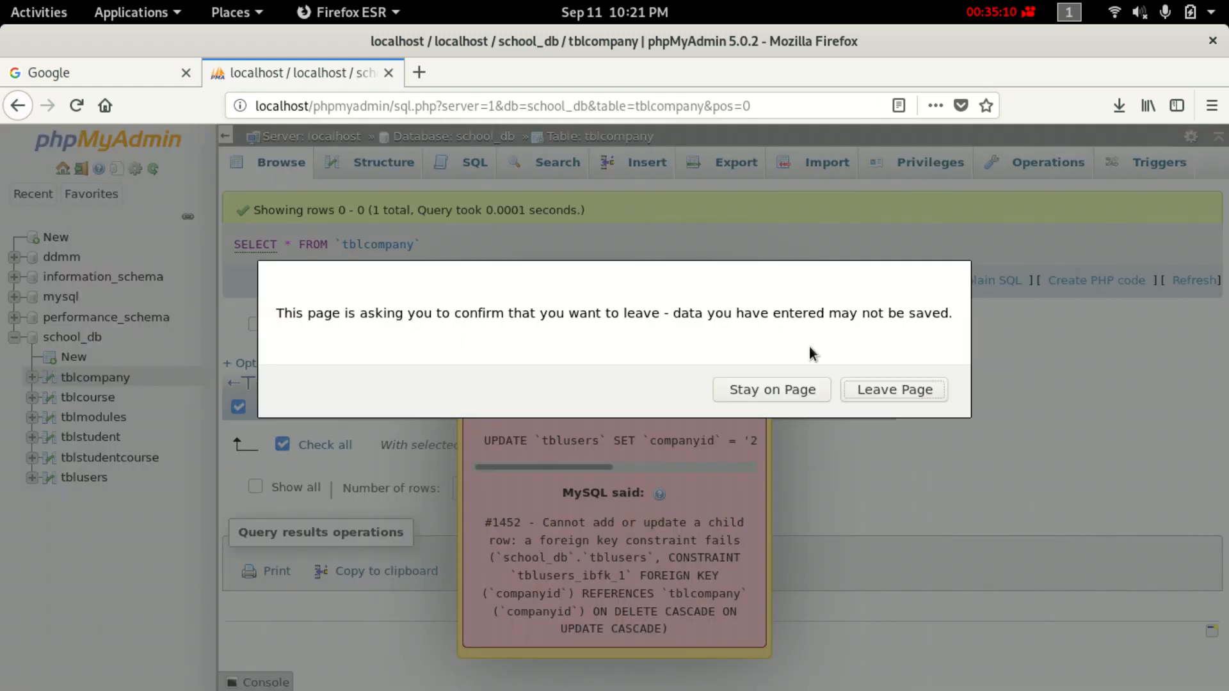
left_click(891, 395)
left_click(218, 77)
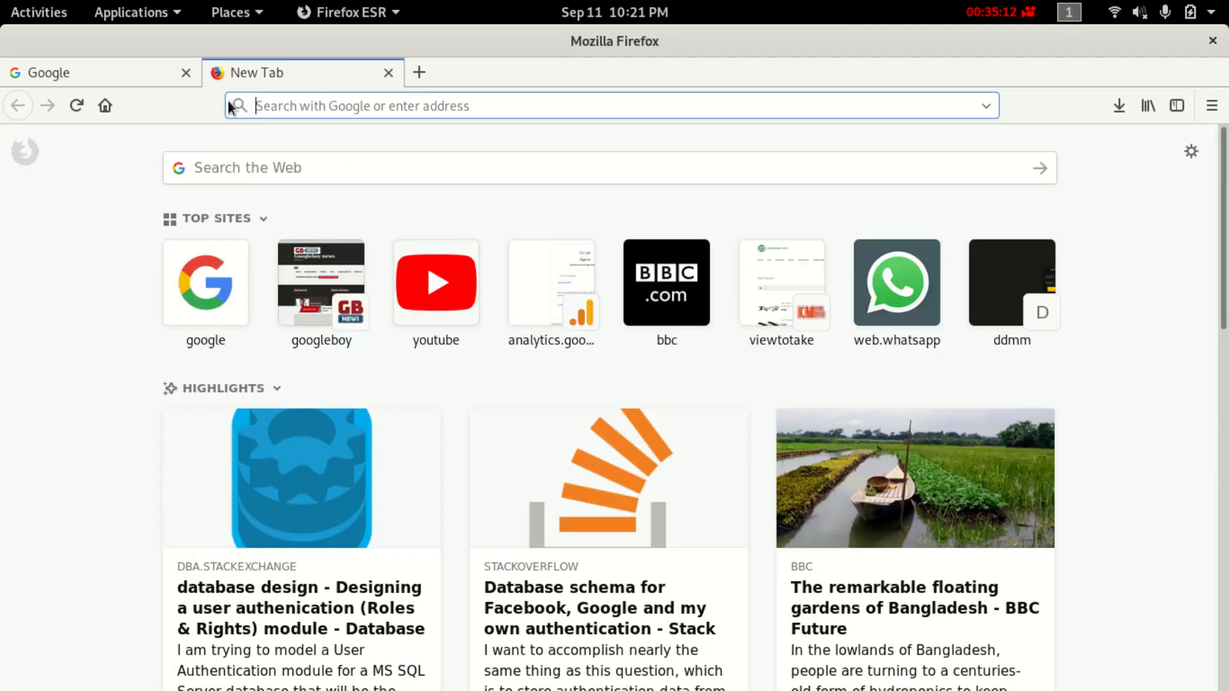
Load localhost, then localhost/phpmyadmin/ to reach the phpMyAdmin home page.
type("loca")
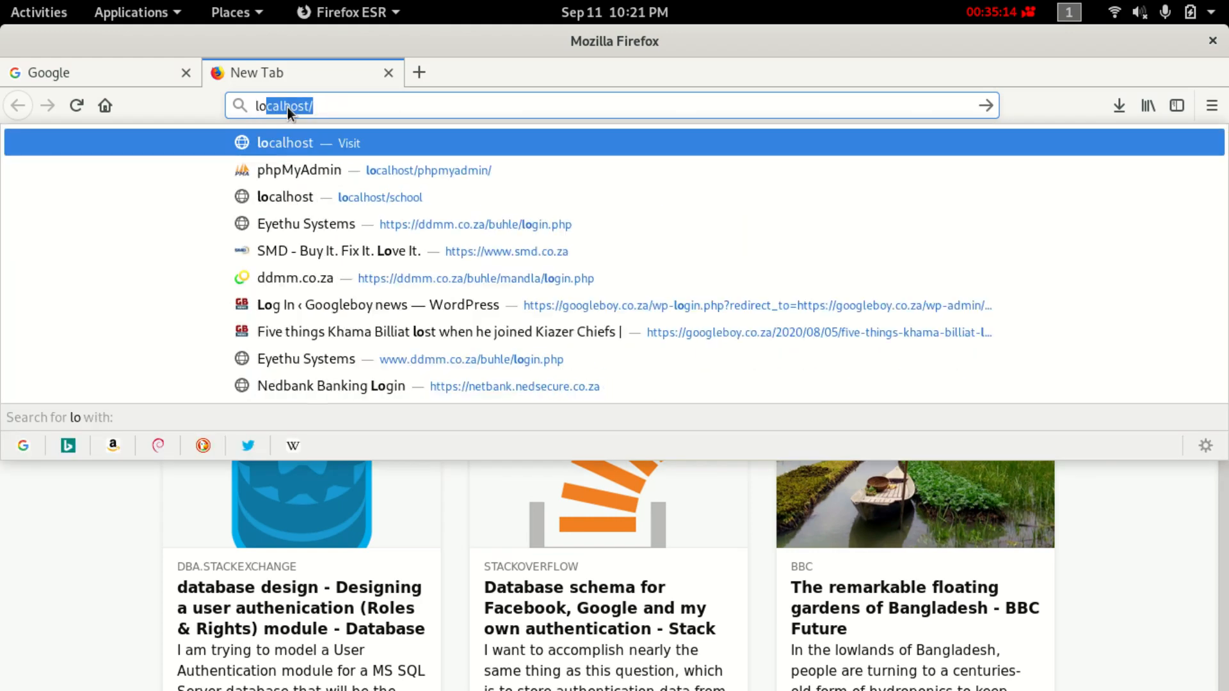
type("ho")
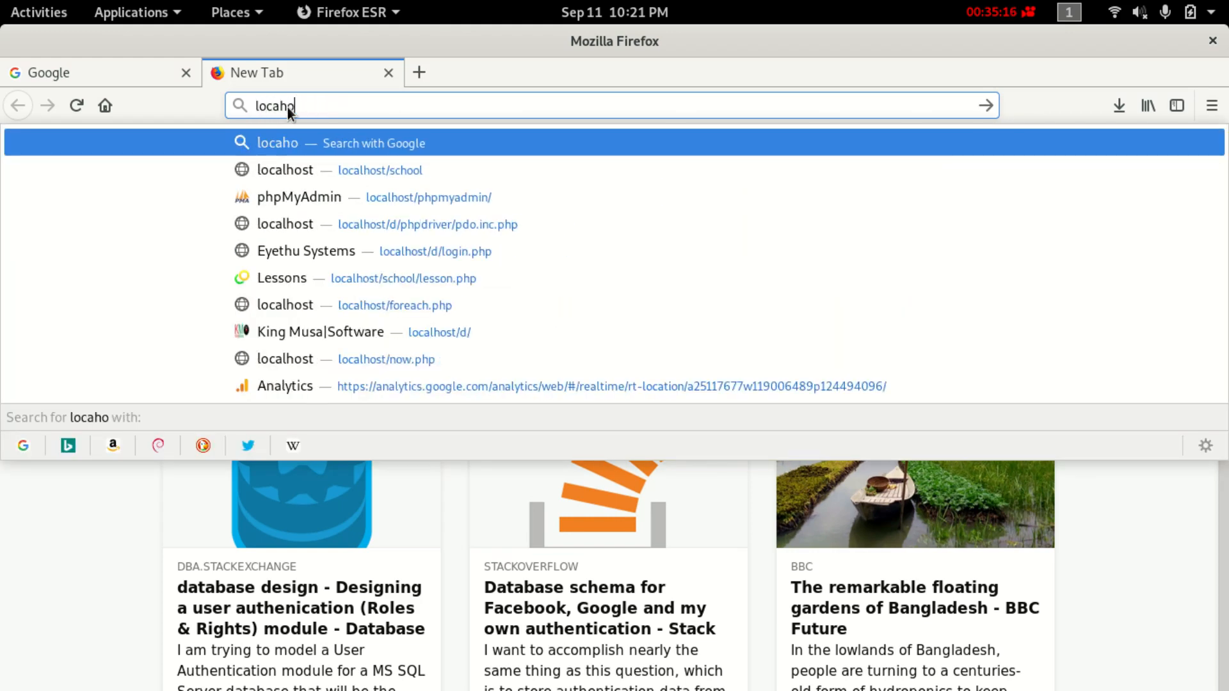
key("BackSpace")
key("BackSpace")
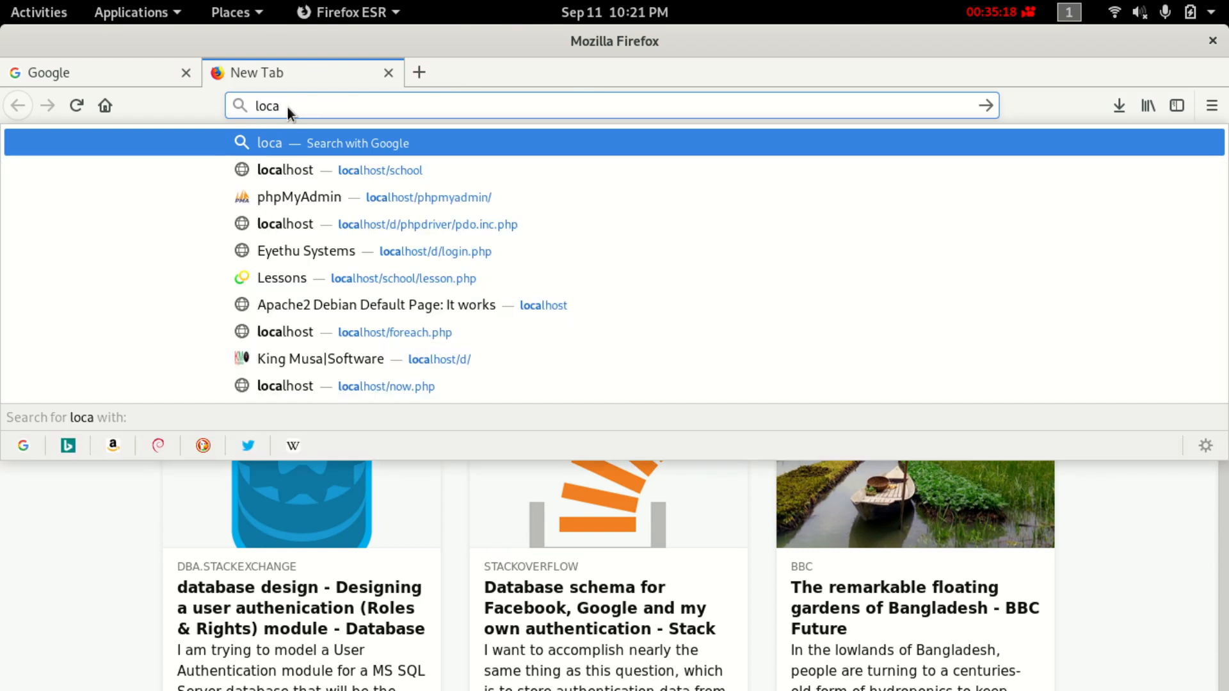
type("lhost/")
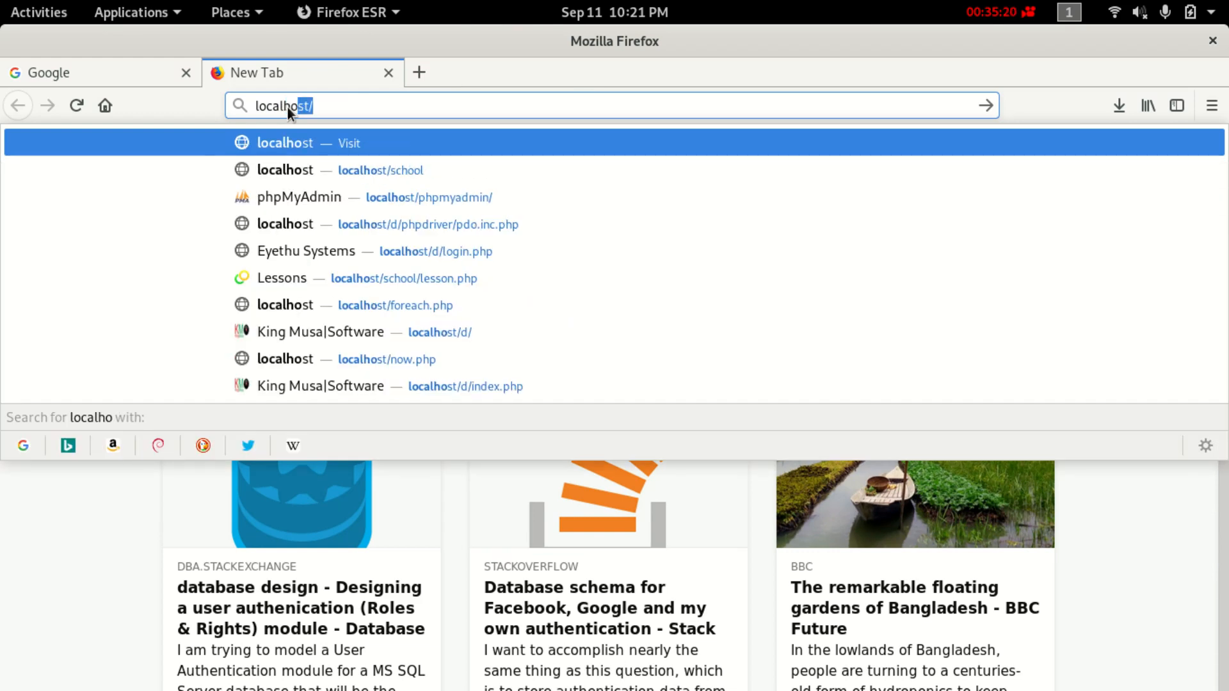
key("Return")
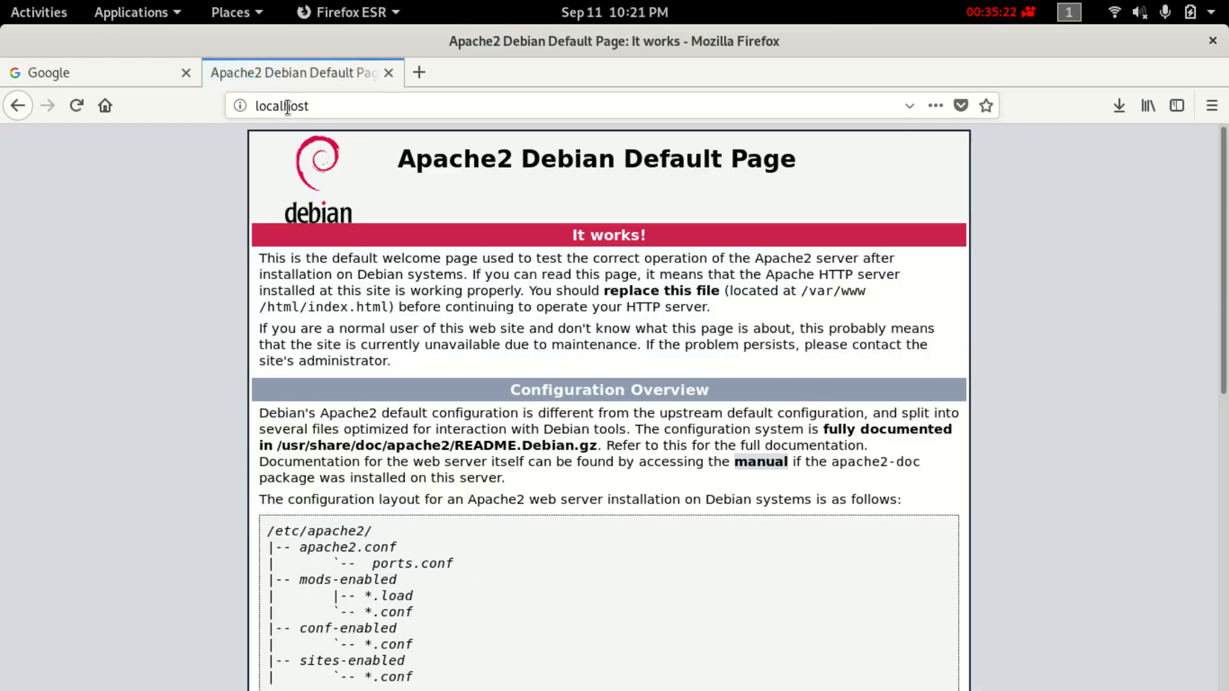
left_click(336, 107)
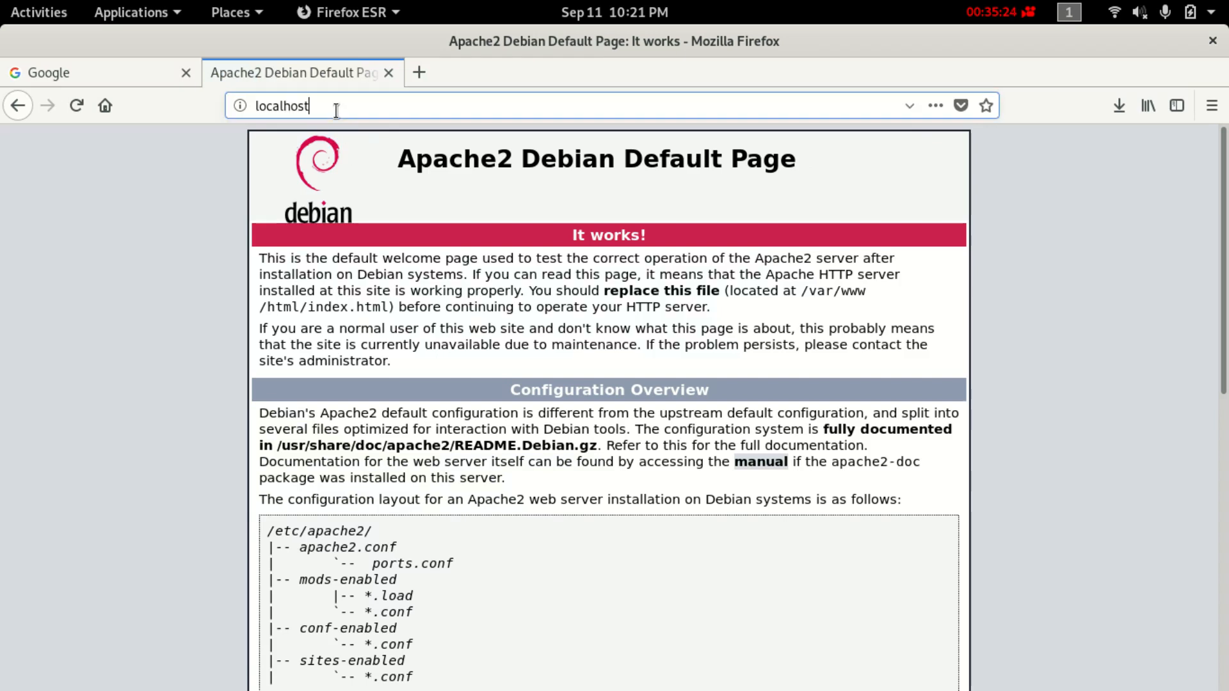
type("/p")
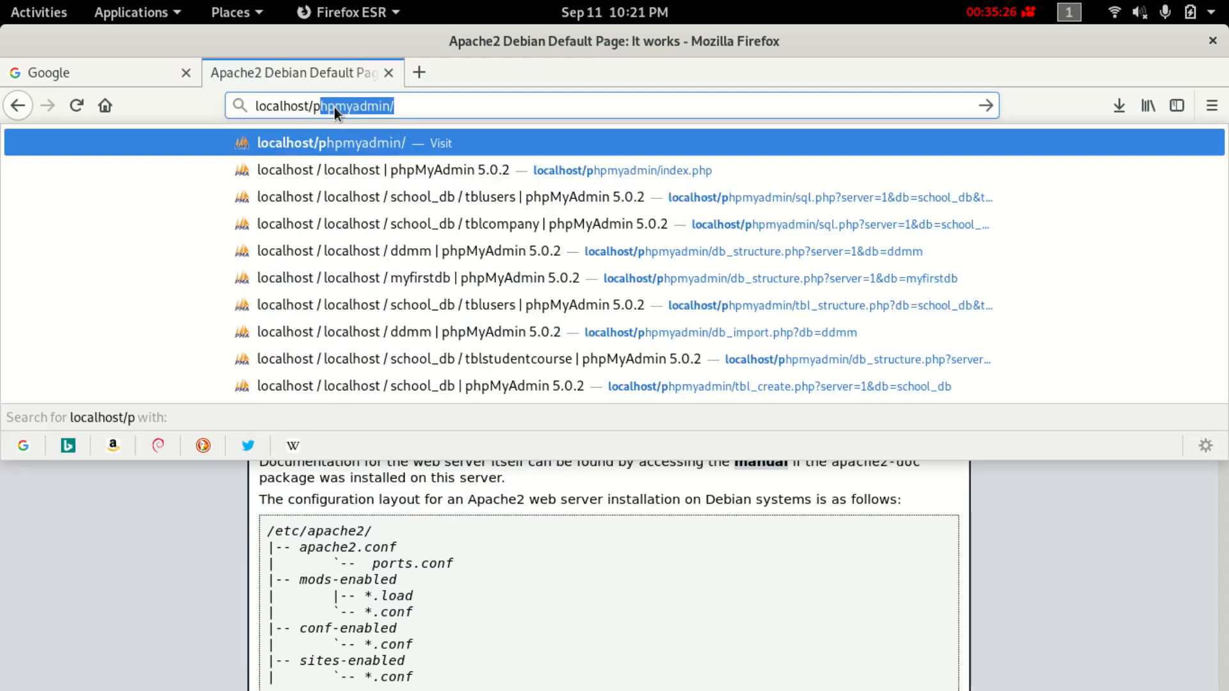
key("Return")
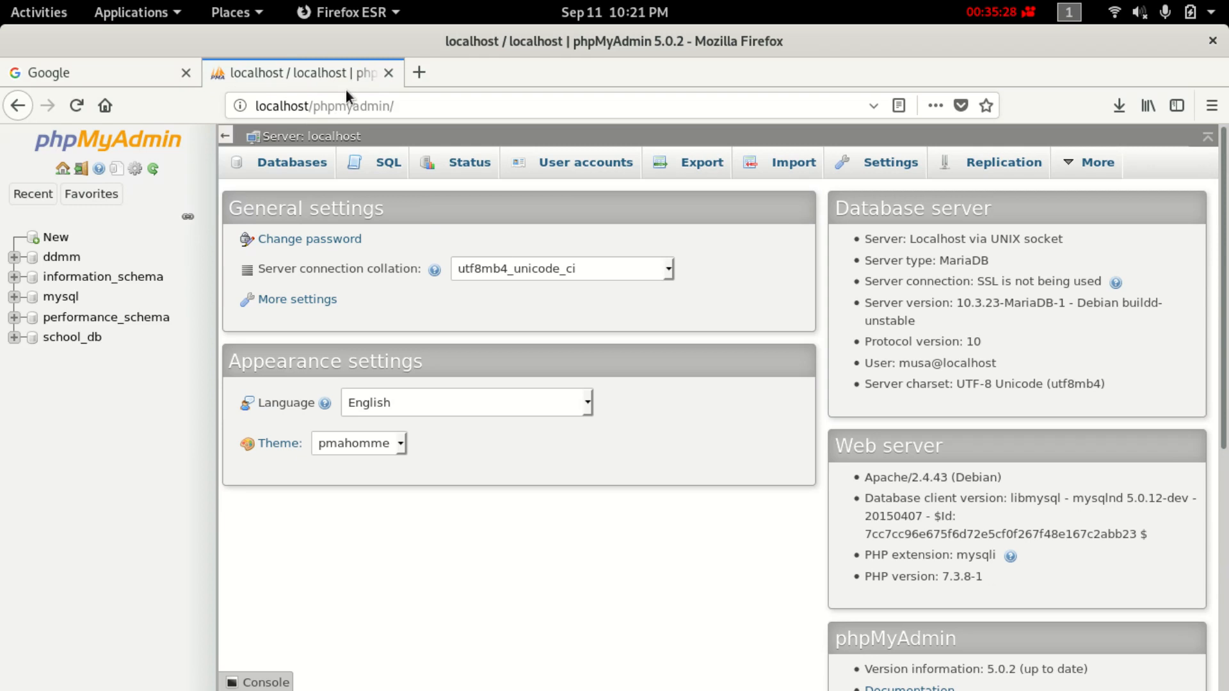
Open school_db and browse tblcompany and tblusers to see the current companyid values.
left_click(92, 337)
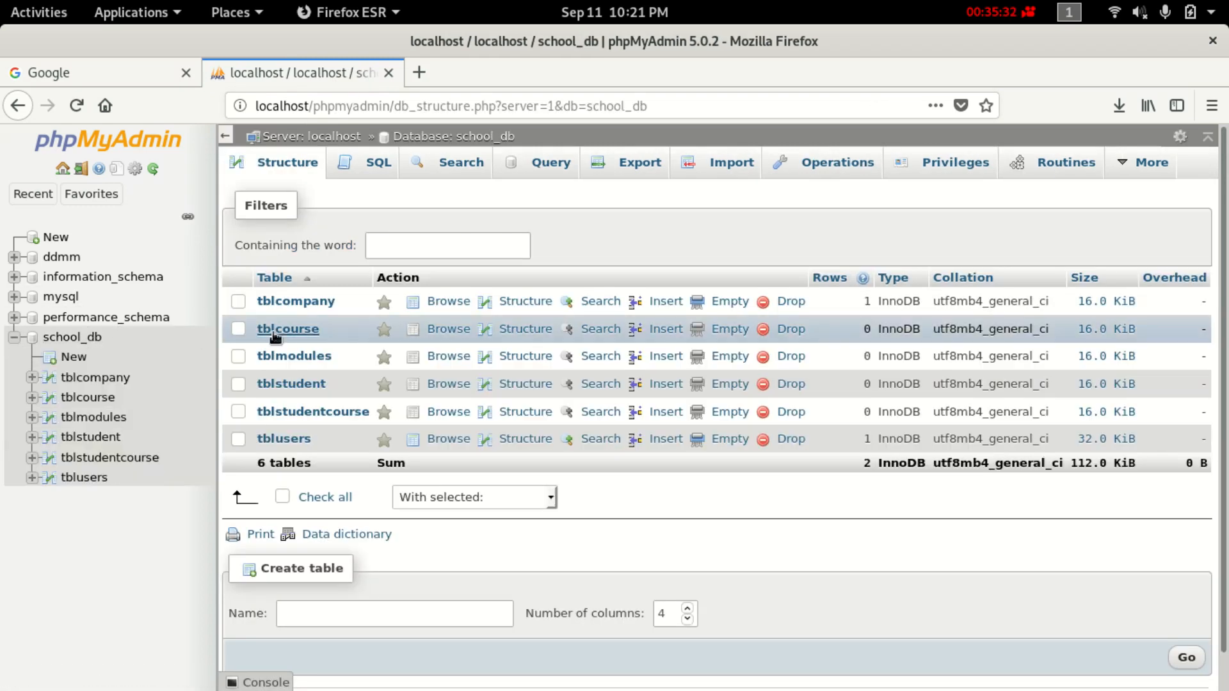
left_click(110, 378)
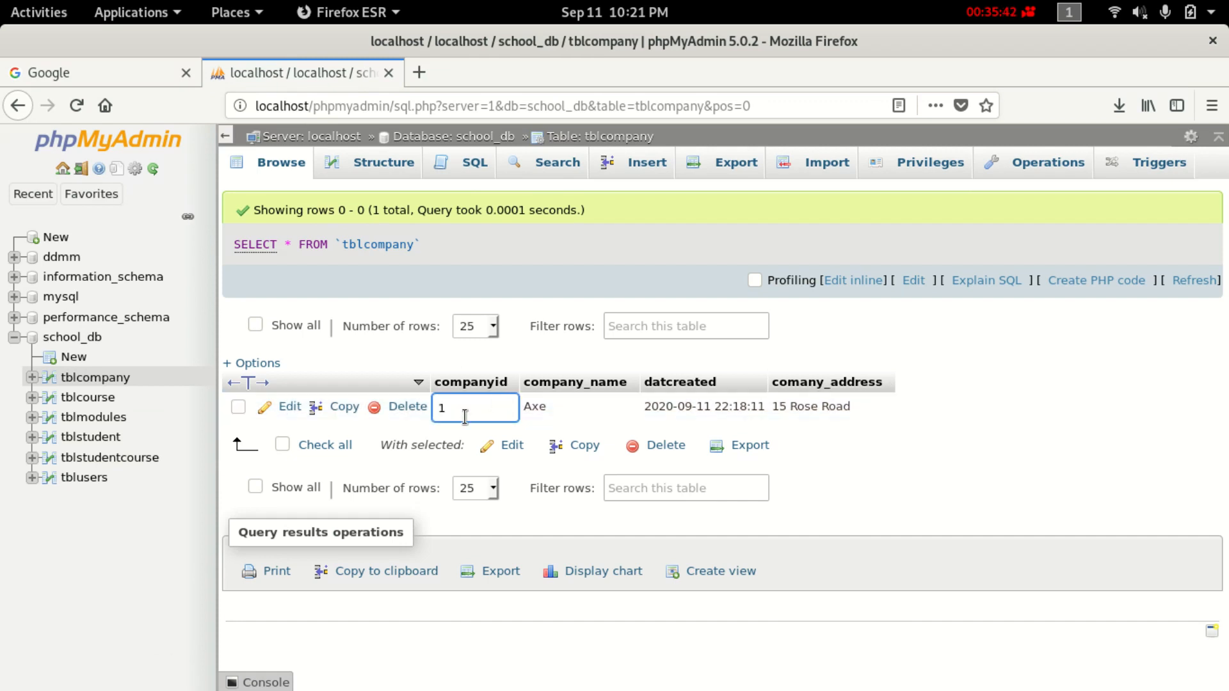
left_click(86, 478)
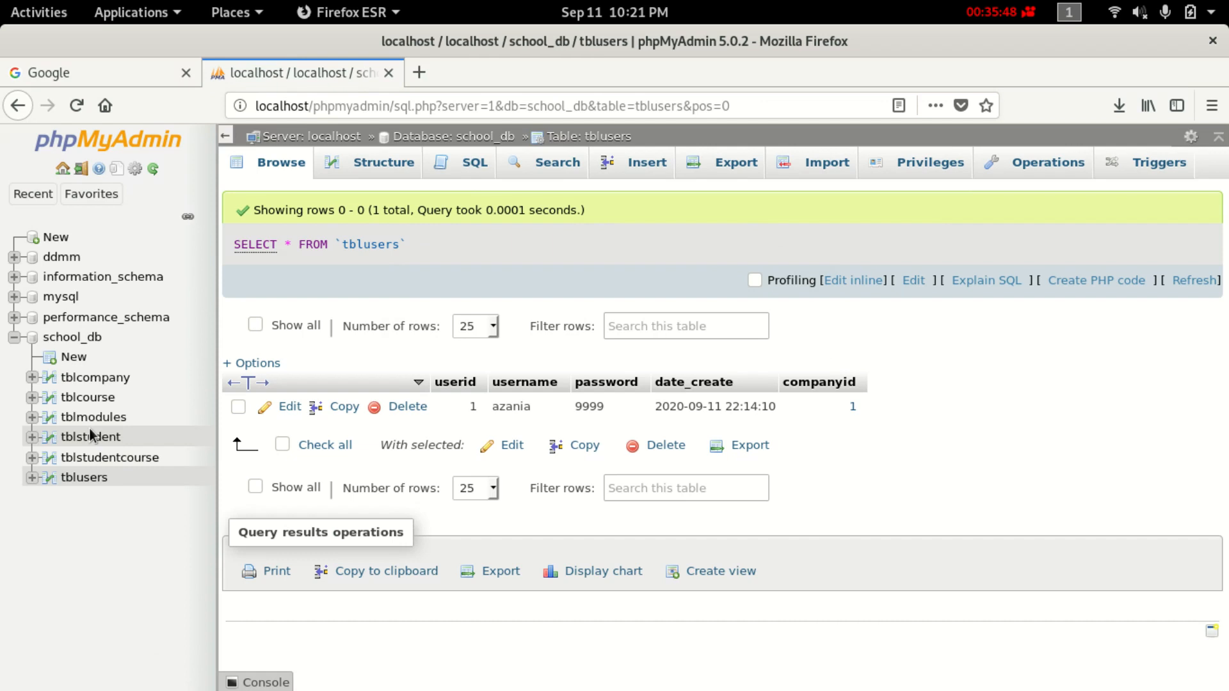
Change the Axe company's companyid to 2 in tblcompany and confirm tblusers now shows 2.
left_click(106, 383)
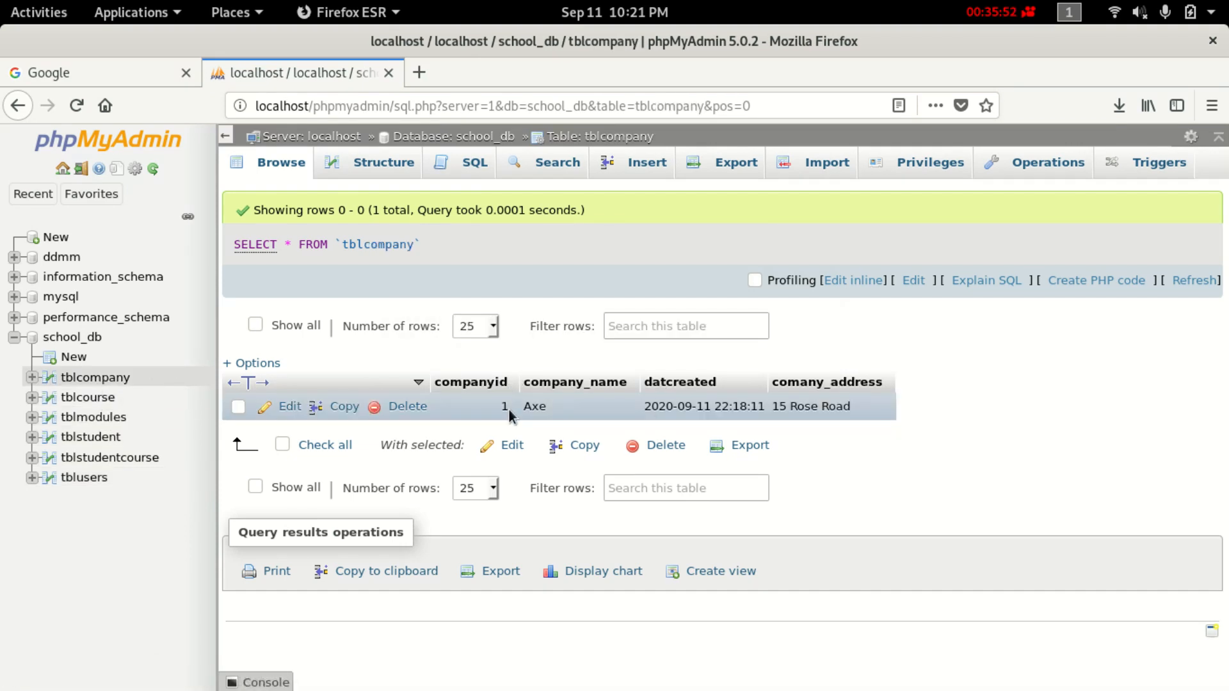
double_click(506, 407)
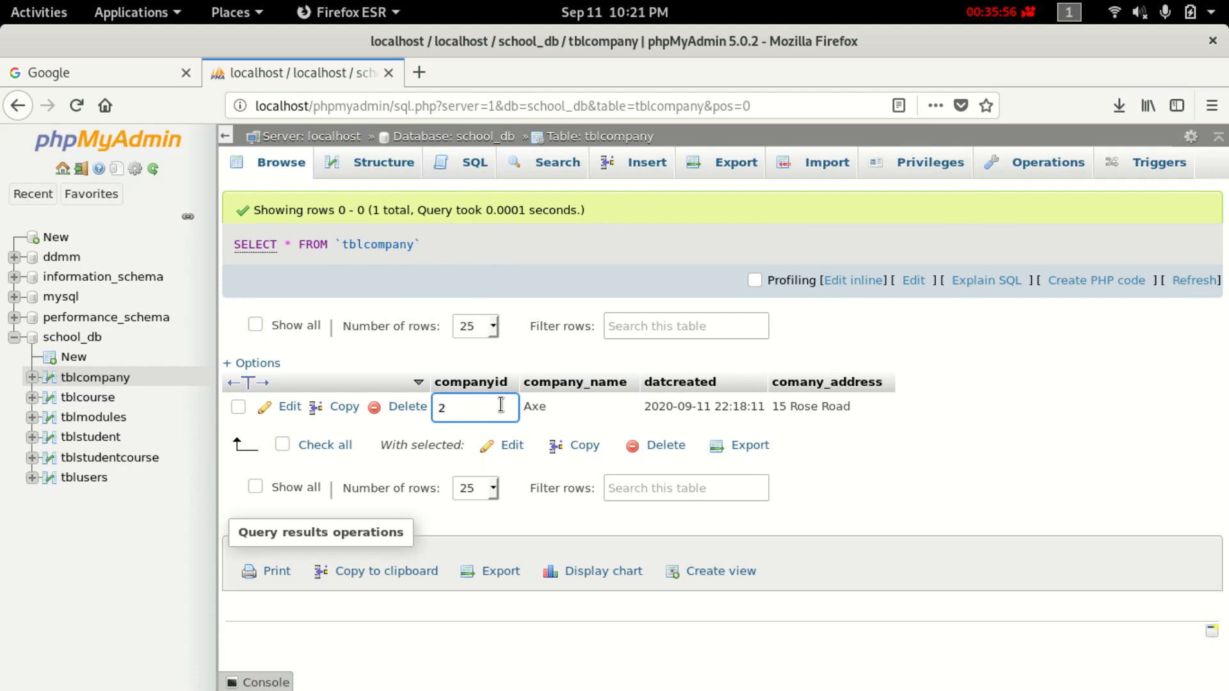
left_click(579, 411)
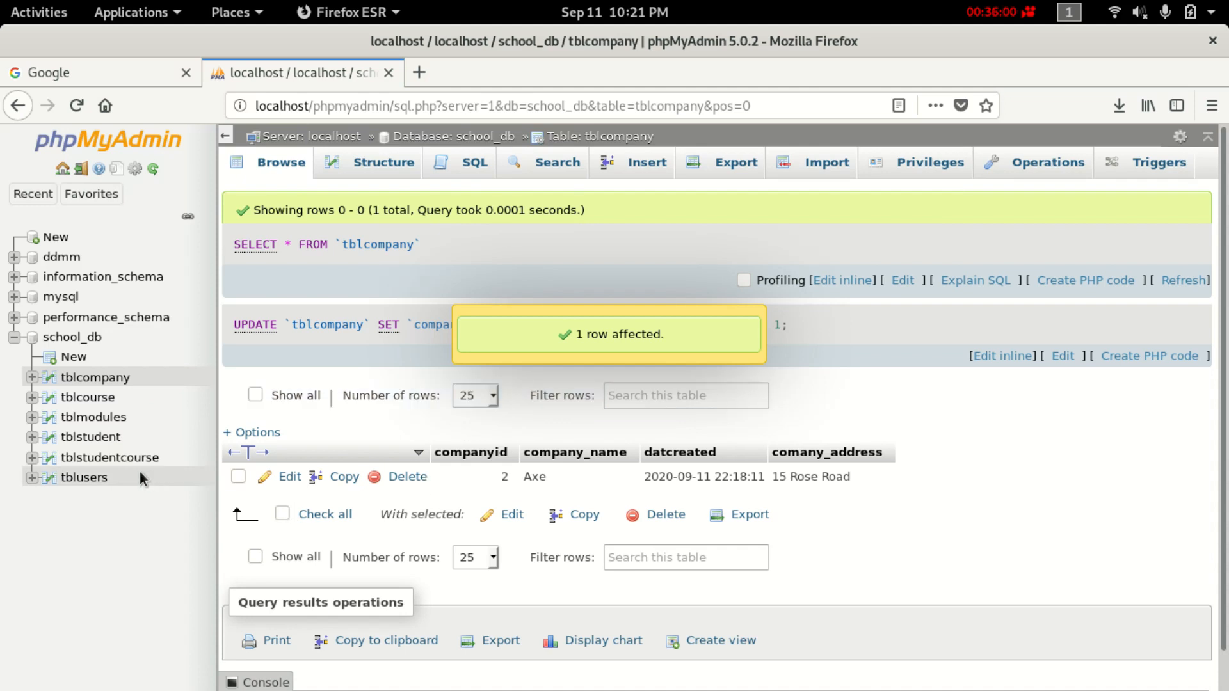
left_click(90, 480)
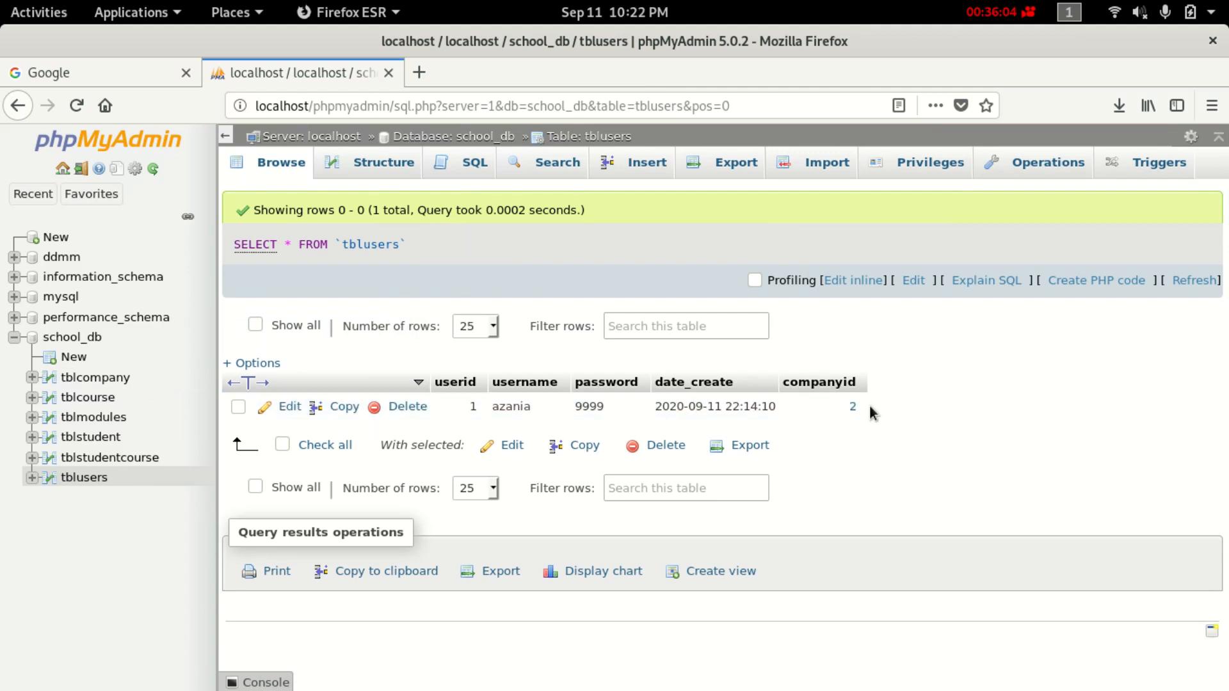
Restore Axe's companyid to 1, confirm tblusers followed, and bring up the empty tblcourse table.
left_click(95, 379)
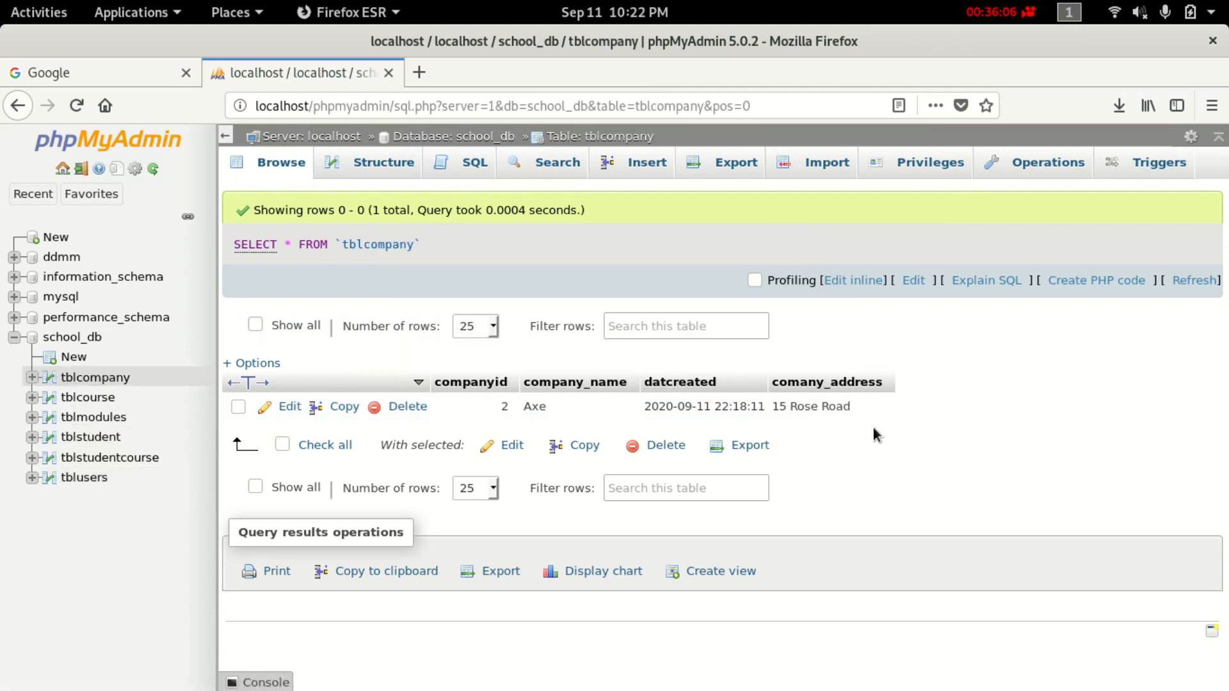
double_click(504, 403)
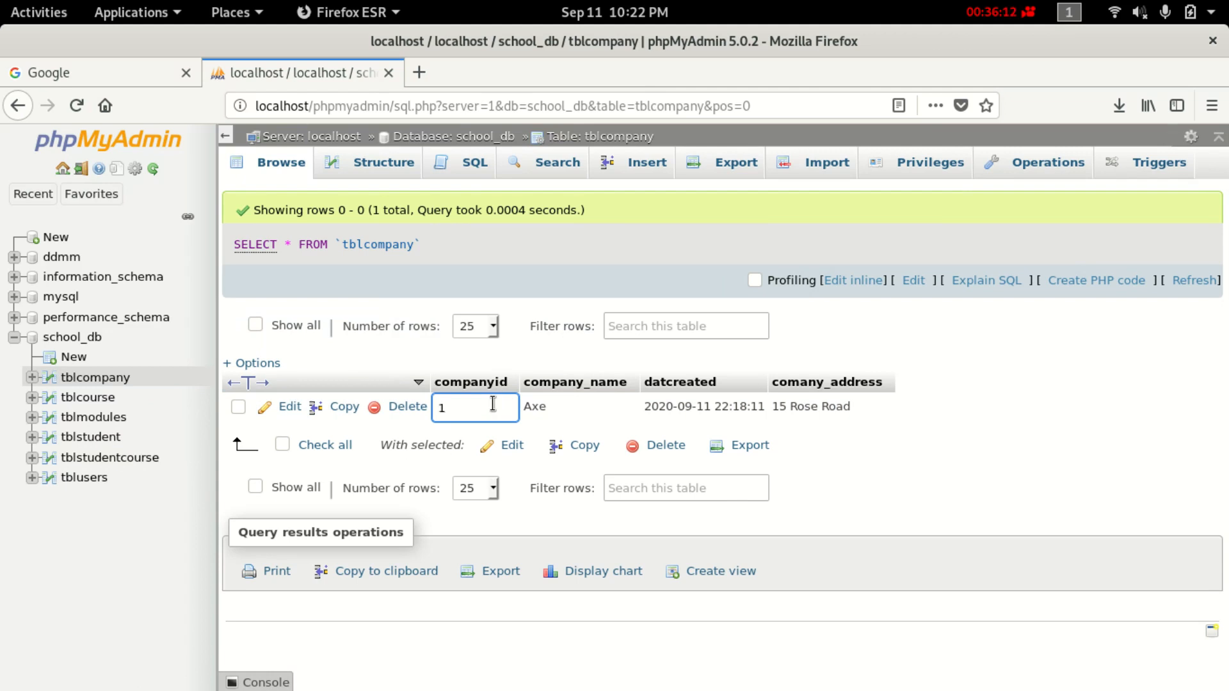
type("1")
key("Return")
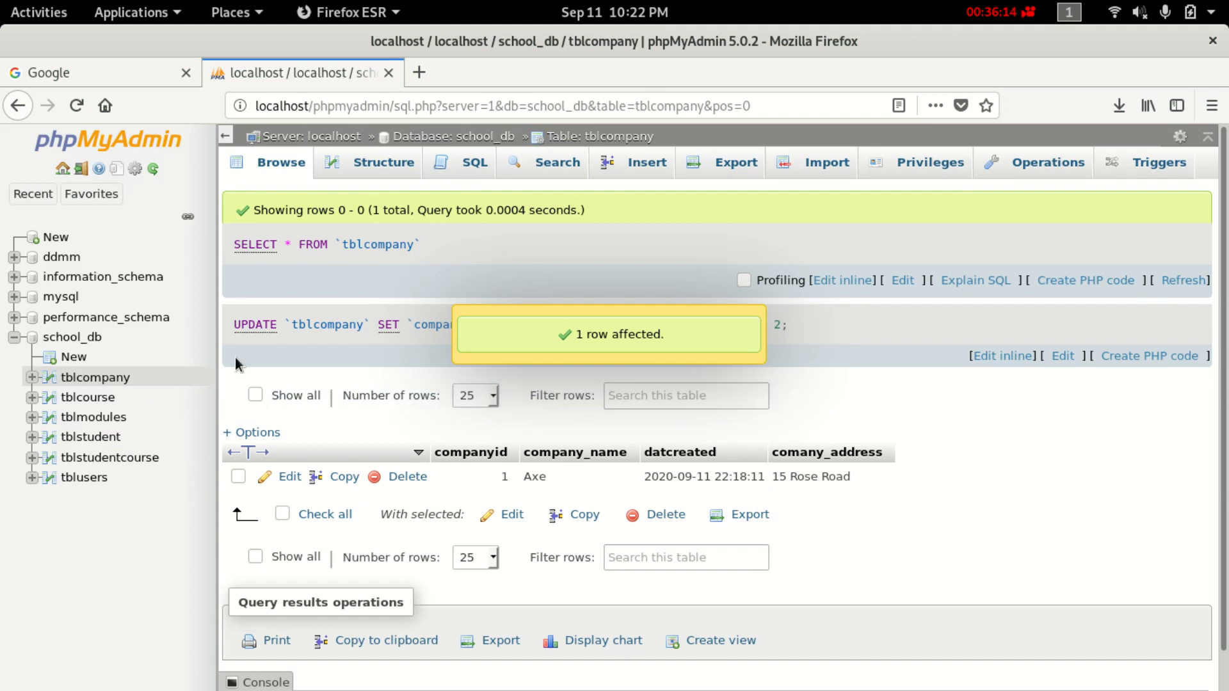
left_click(100, 475)
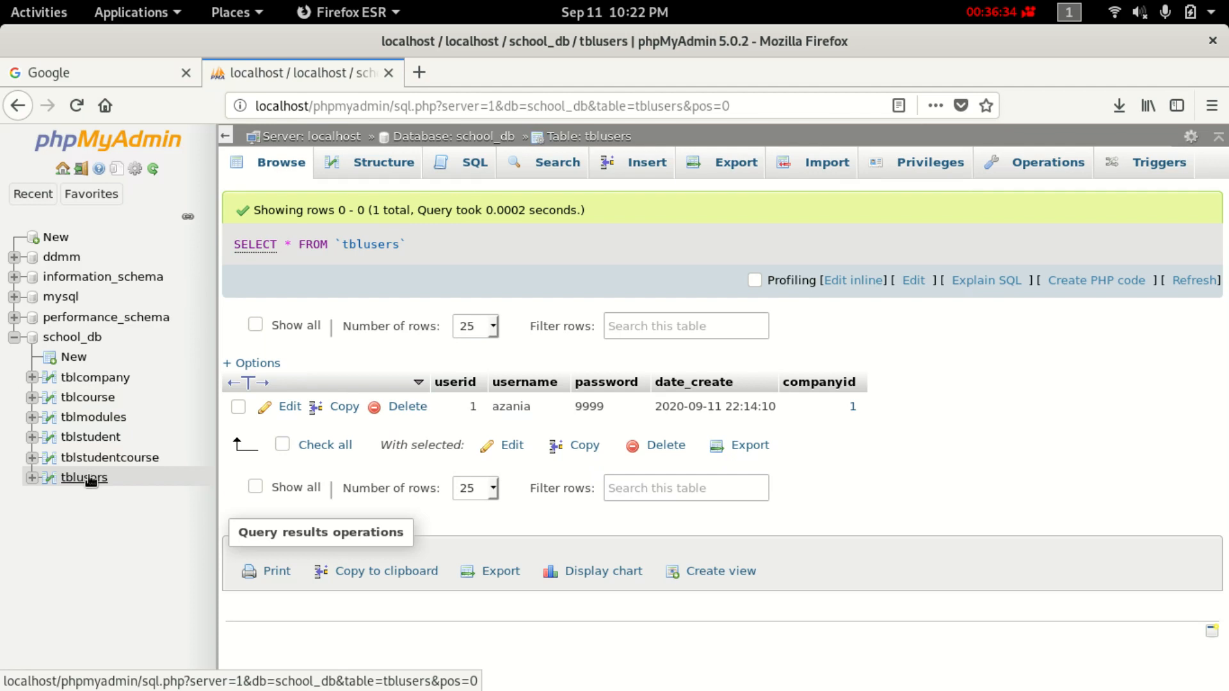
left_click(99, 400)
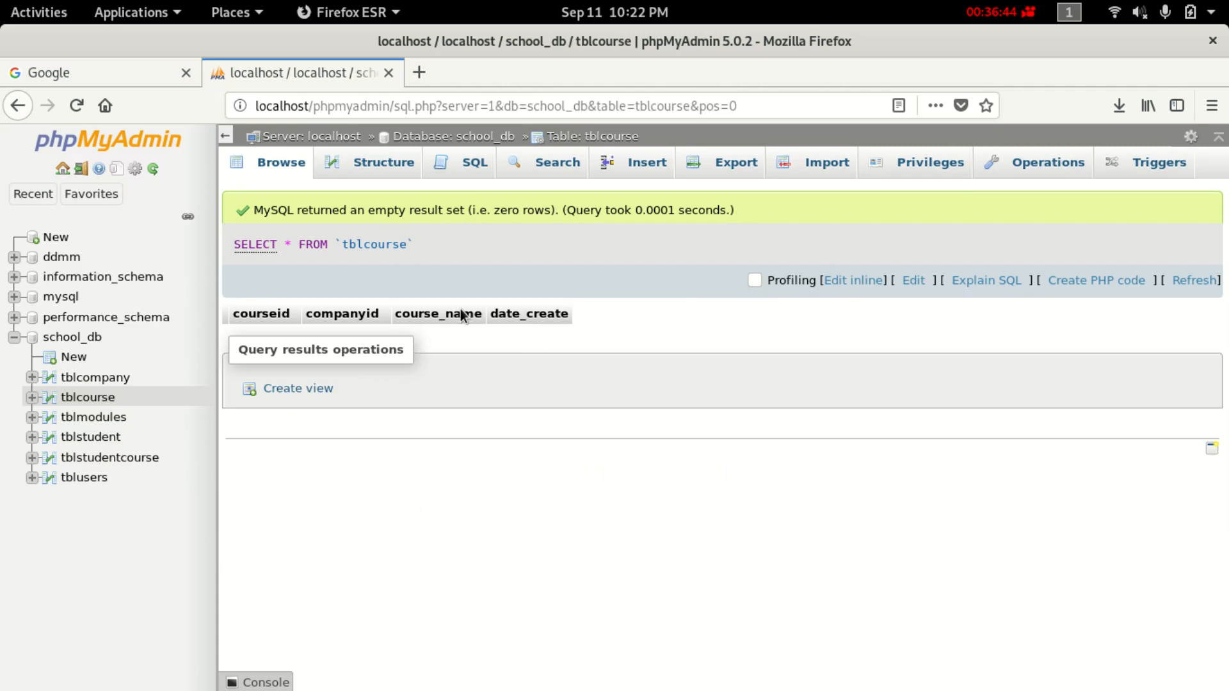
Insert a tblcourse row with companyid 1 and course_name 'Computer Science'.
left_click(387, 162)
left_click(626, 164)
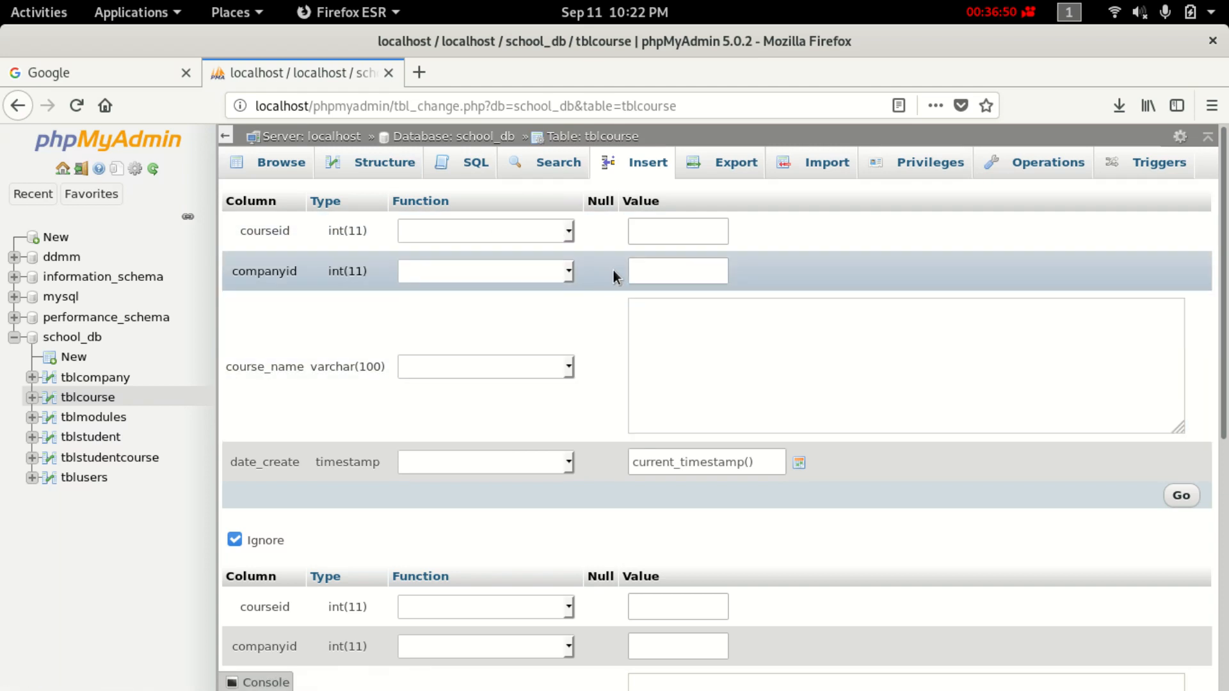
left_click(652, 224)
left_click(669, 274)
type("1")
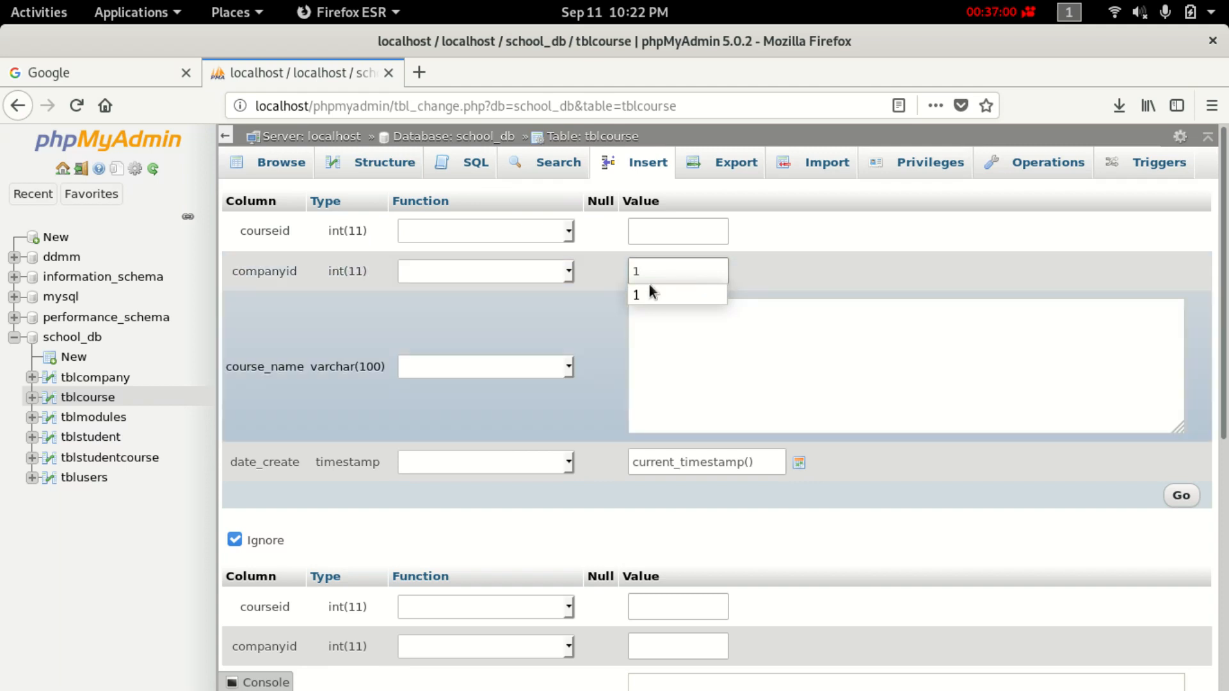
left_click(595, 298)
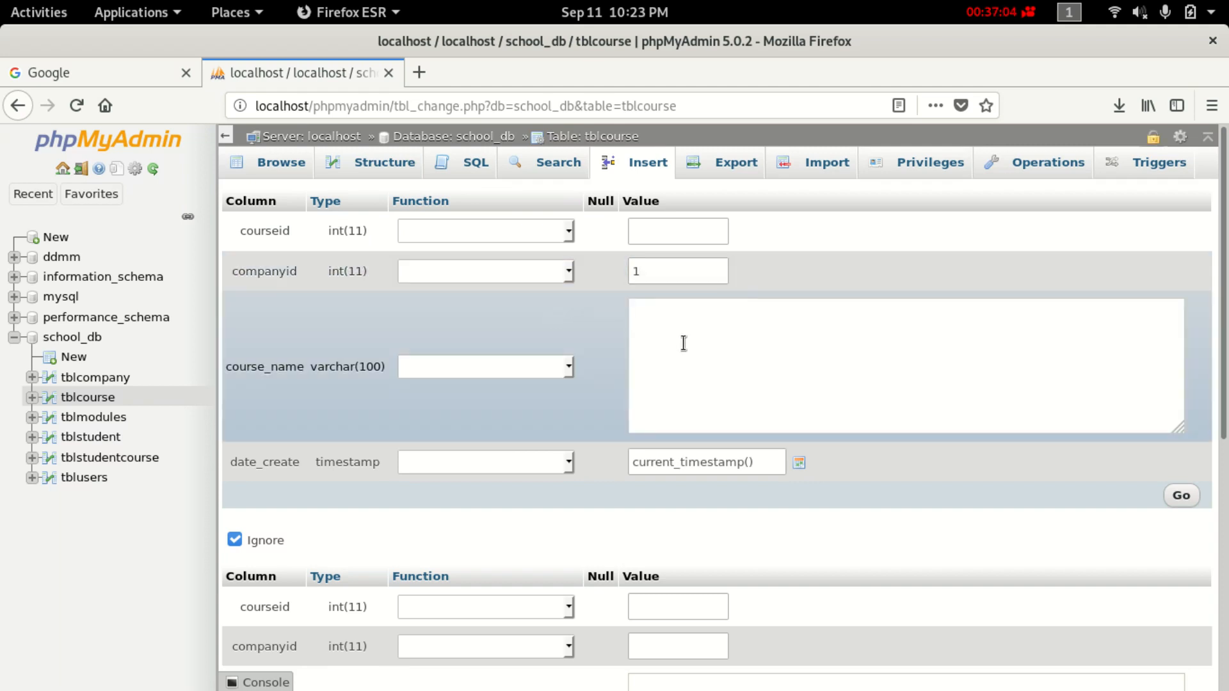
type("Computer Science")
scroll(499, 455, "down", 2)
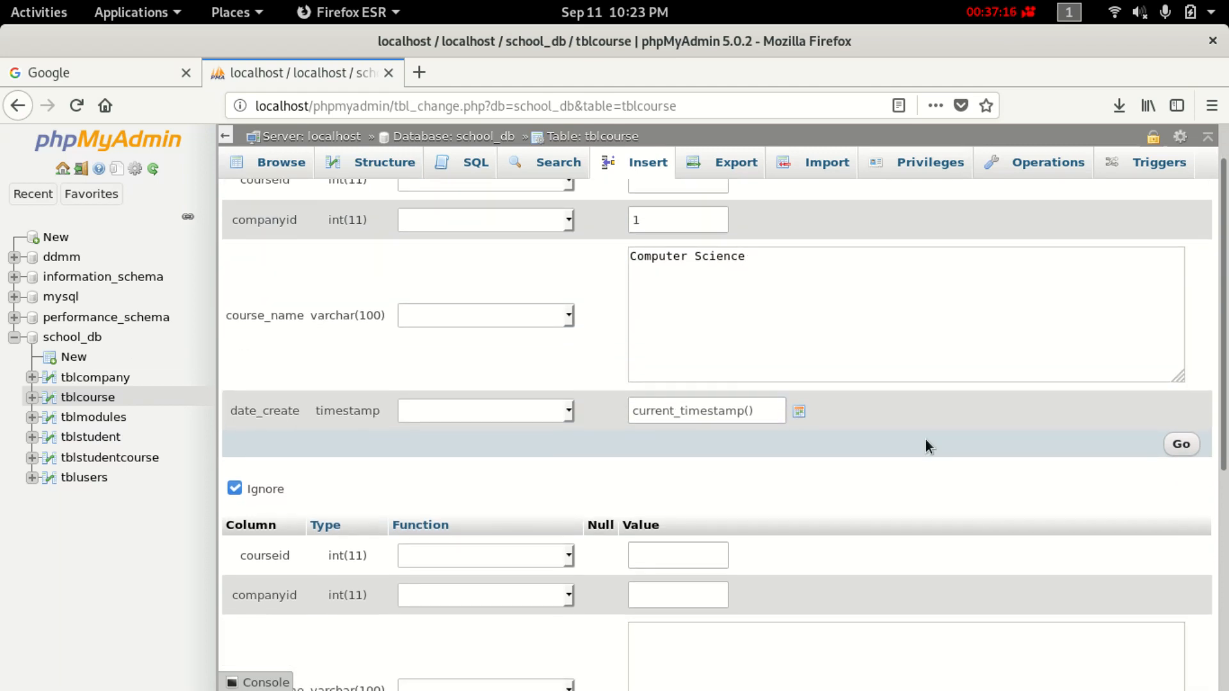
left_click(1182, 443)
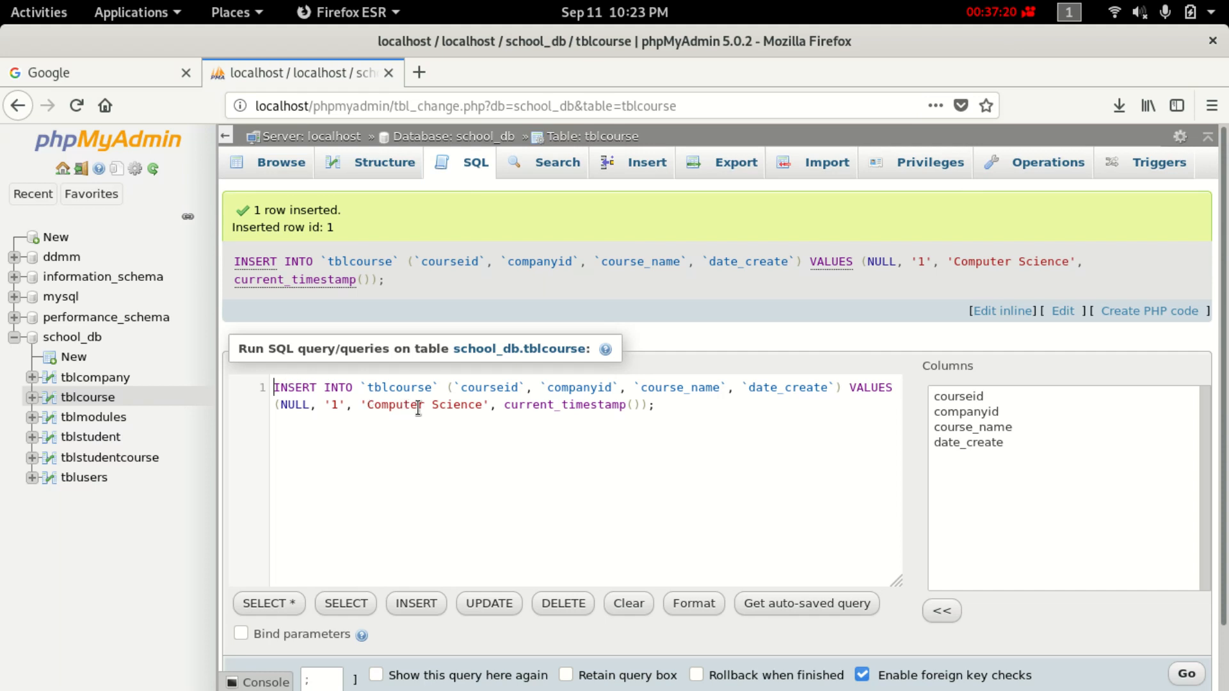
Insert two tblmodules rows, 'Java' and 'Database mysql', both with courseid 1.
left_click(112, 418)
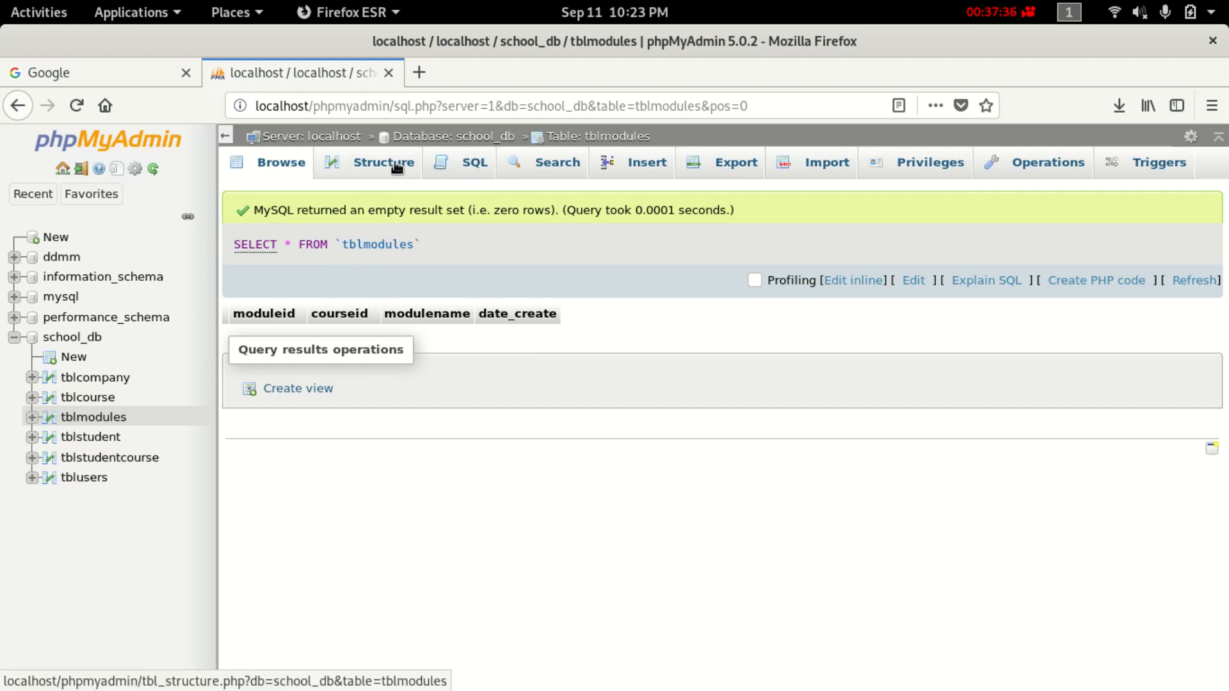
left_click(643, 166)
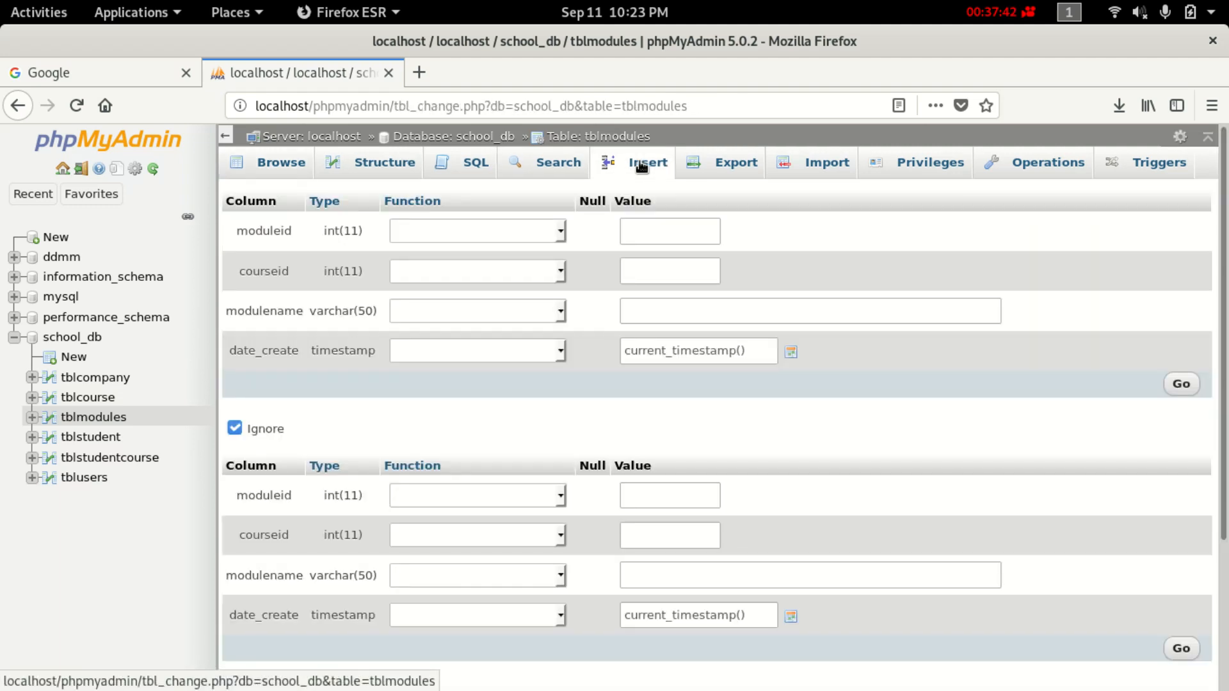
left_click(622, 232)
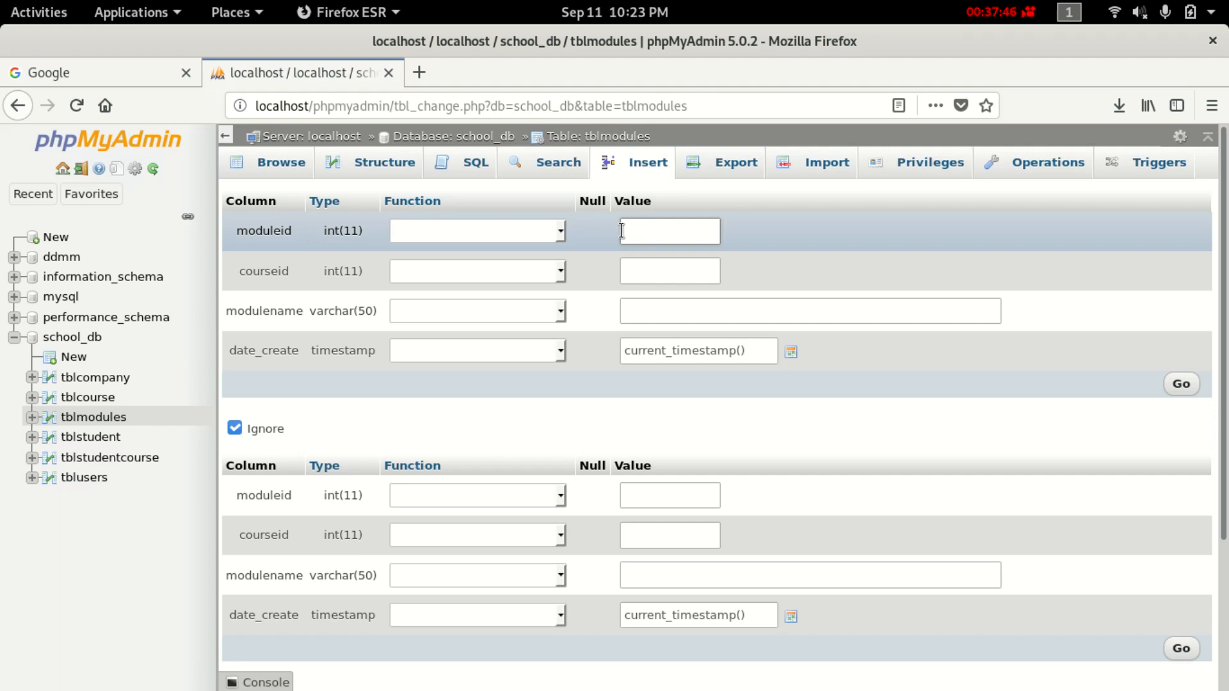
left_click(631, 271)
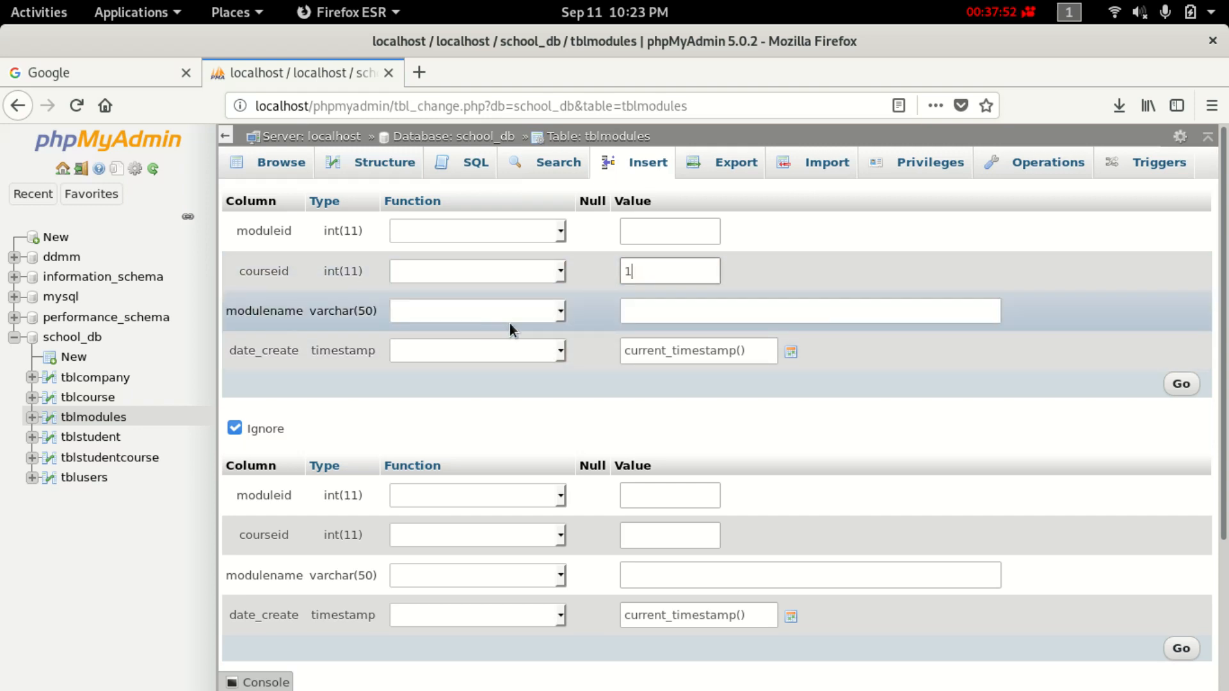
left_click(679, 313)
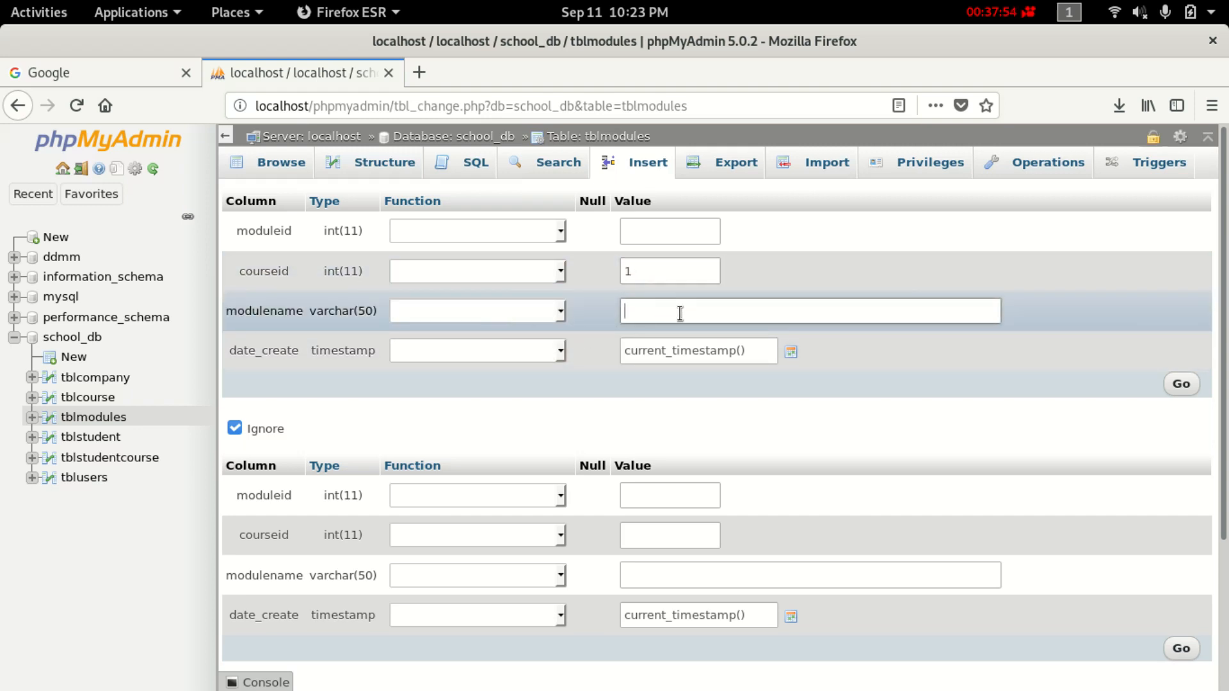
type("Java")
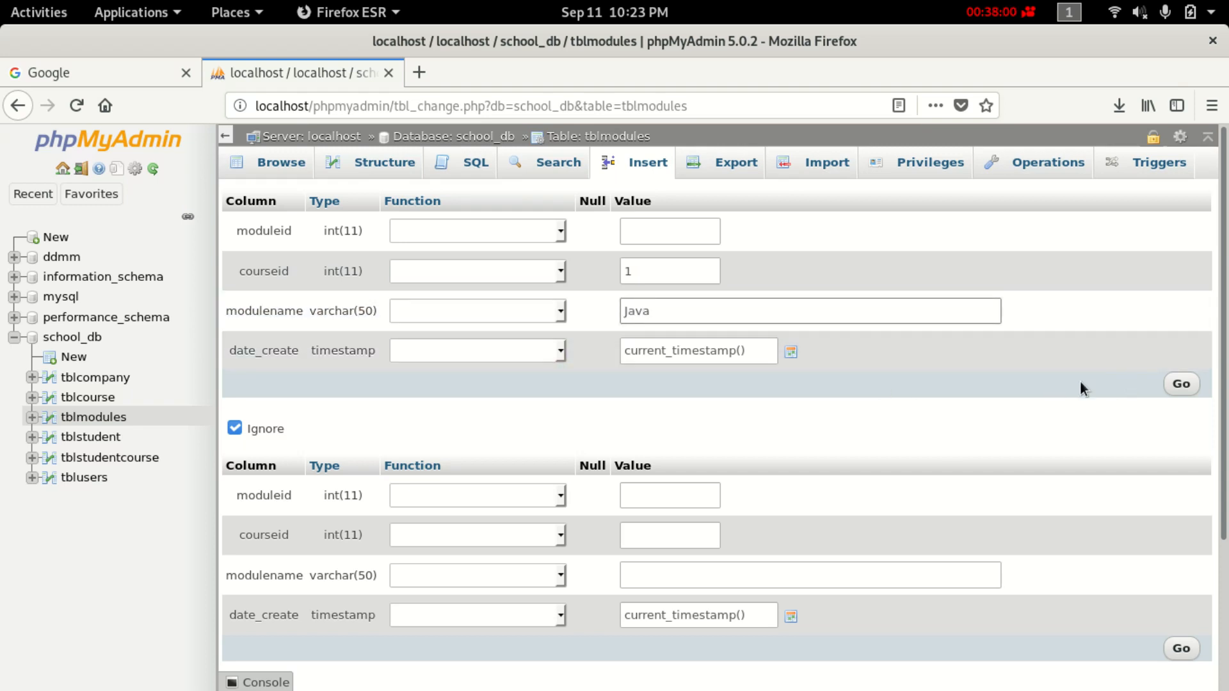
scroll(1081, 380, "down", 5)
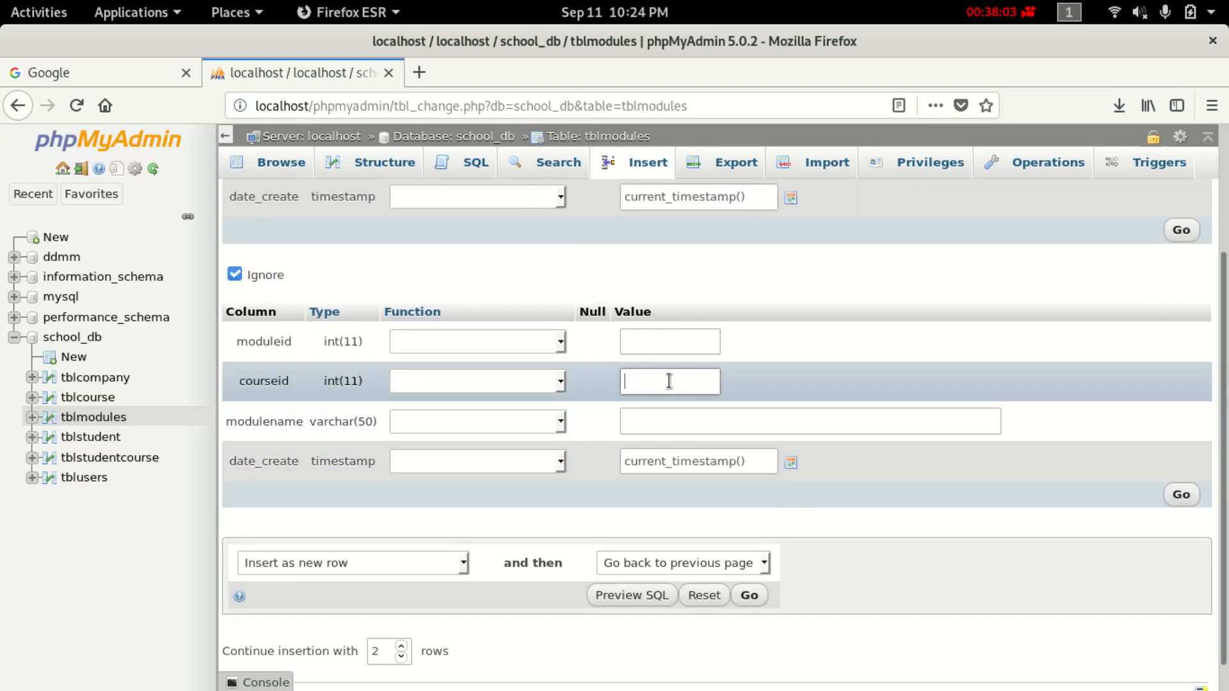
type("1")
left_click(643, 422)
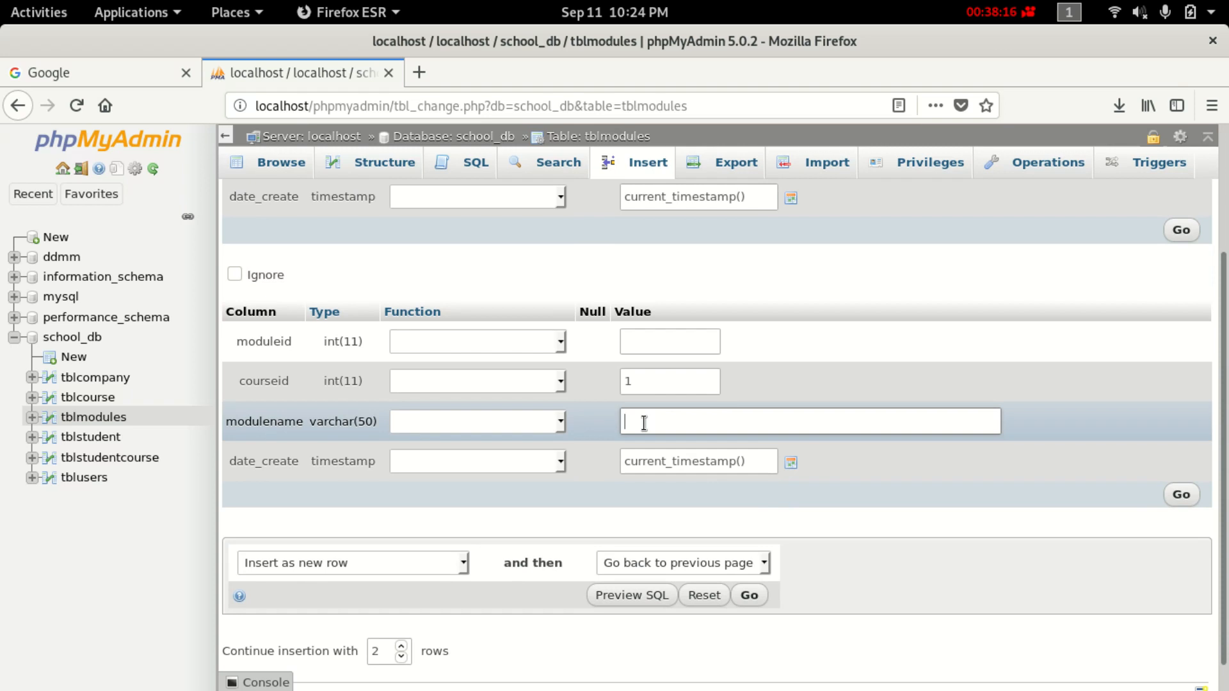
type("Database mysql")
scroll(896, 525, "down", 1)
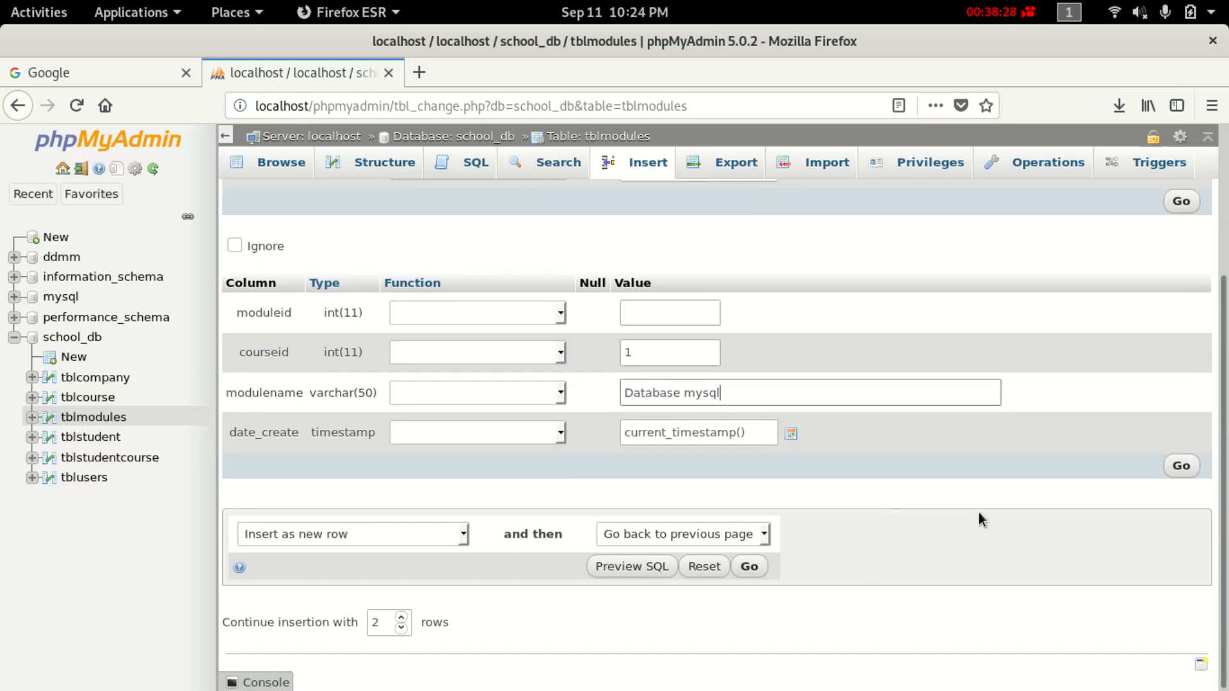
left_click(1181, 466)
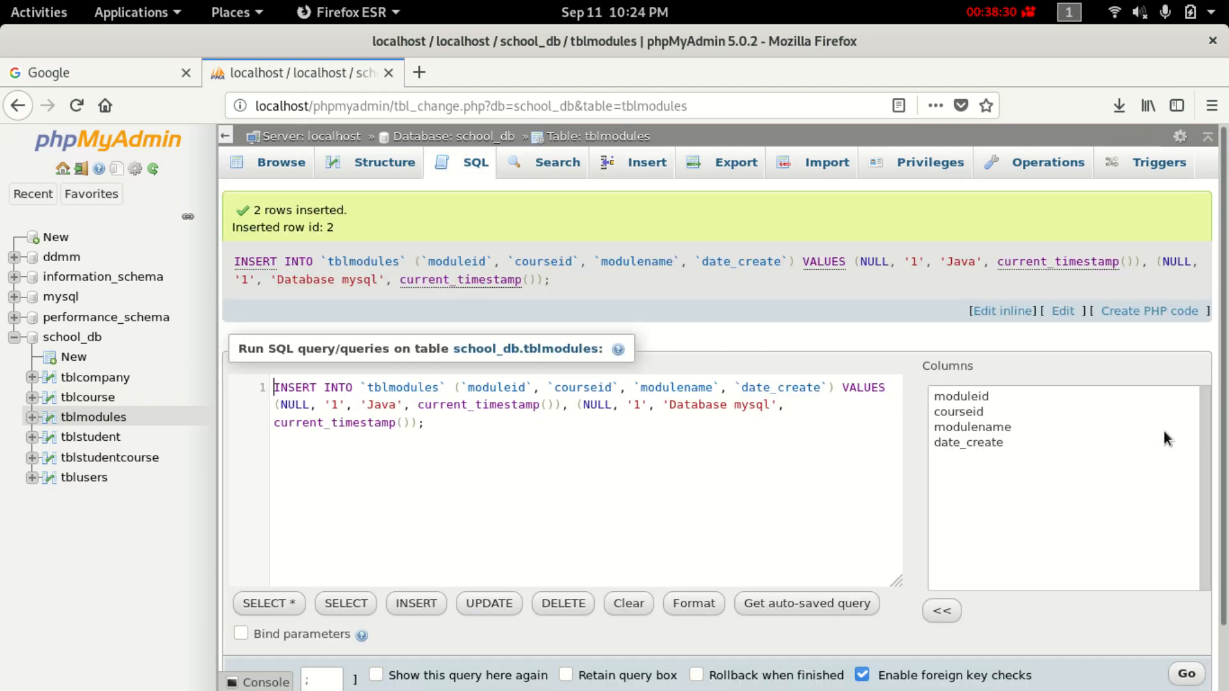
Browse tblcourse and tblmodules to confirm moduleid 1 'Java' and 2 'Database mysql' under courseid 1.
left_click(96, 416)
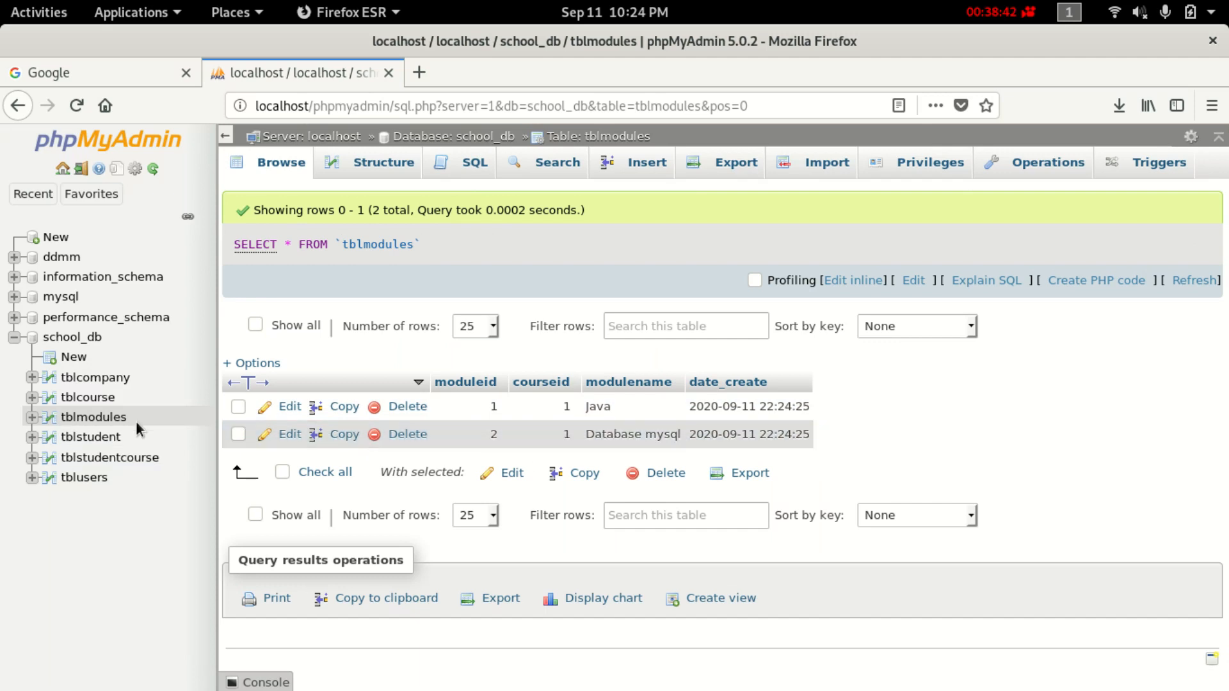
left_click(102, 402)
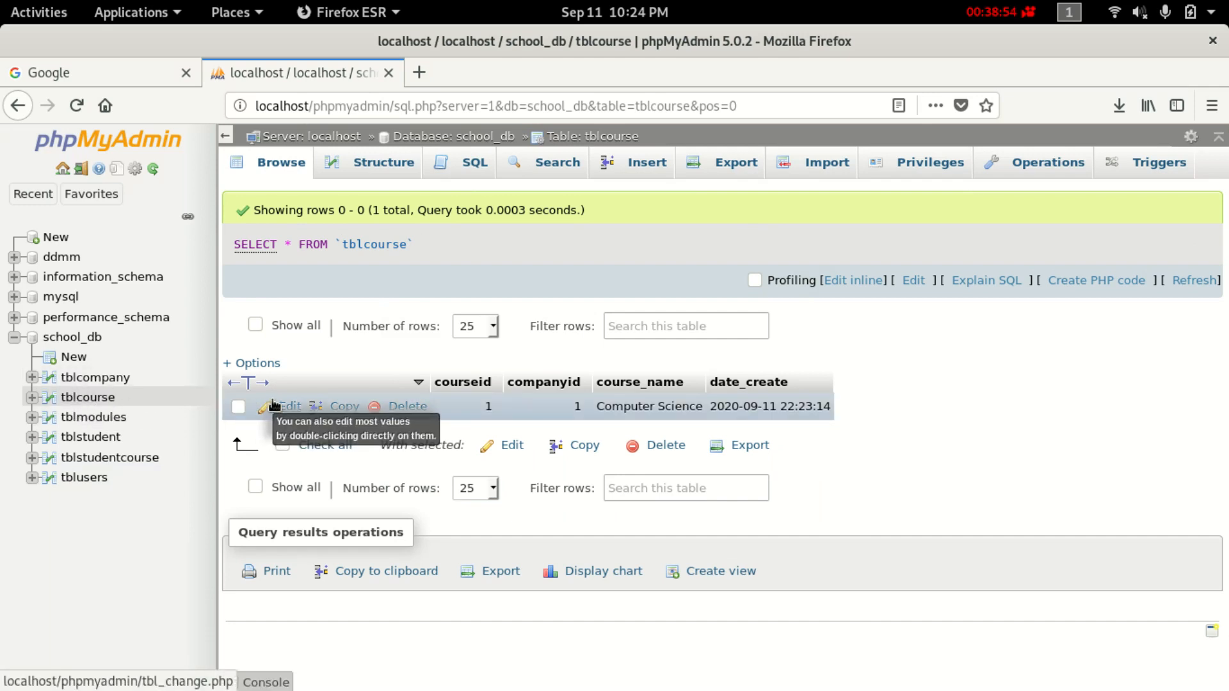
left_click(104, 419)
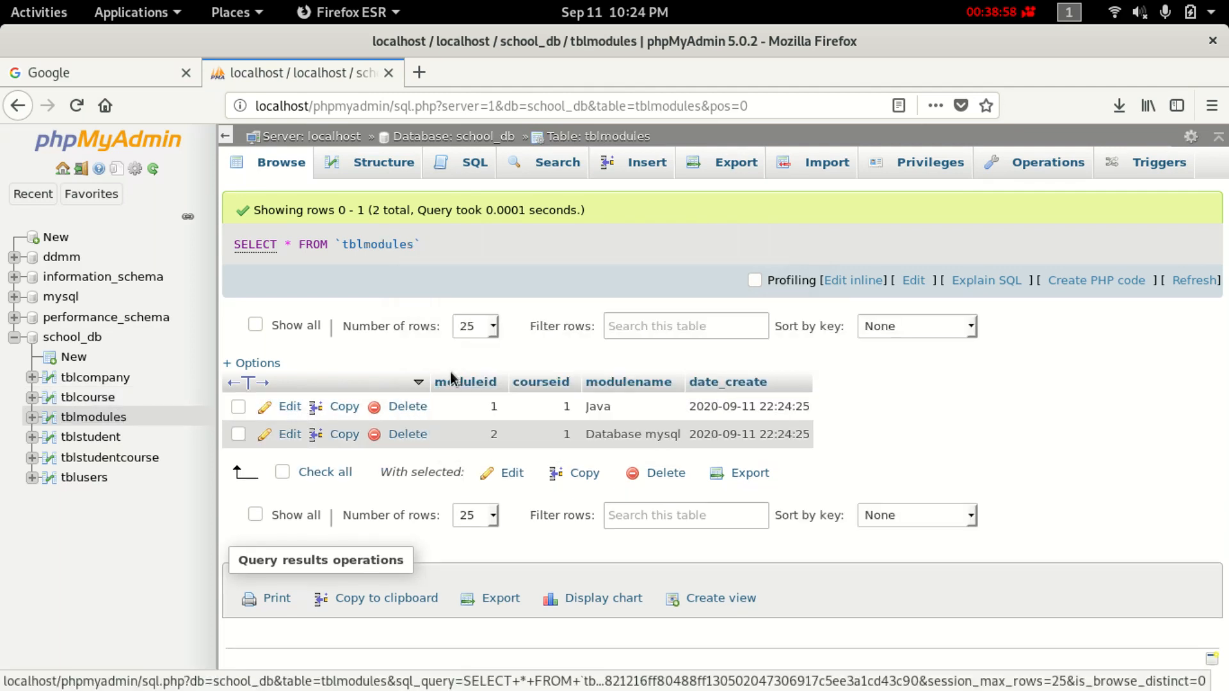
left_click(96, 418)
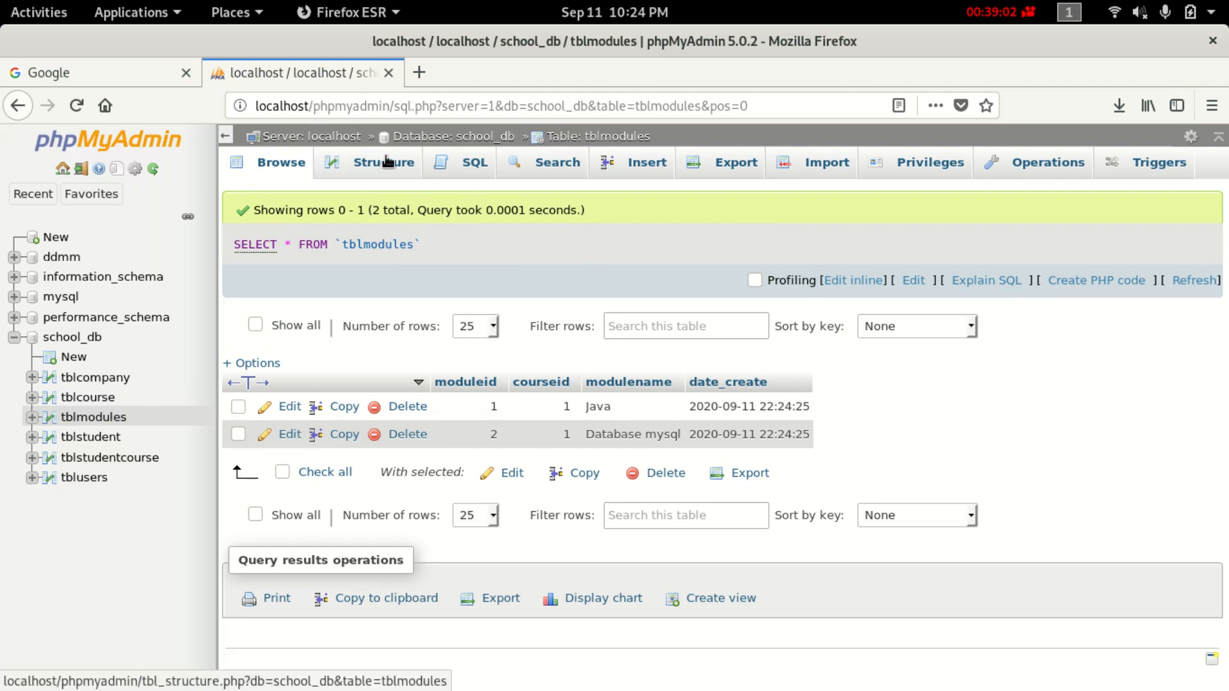
left_click(99, 417)
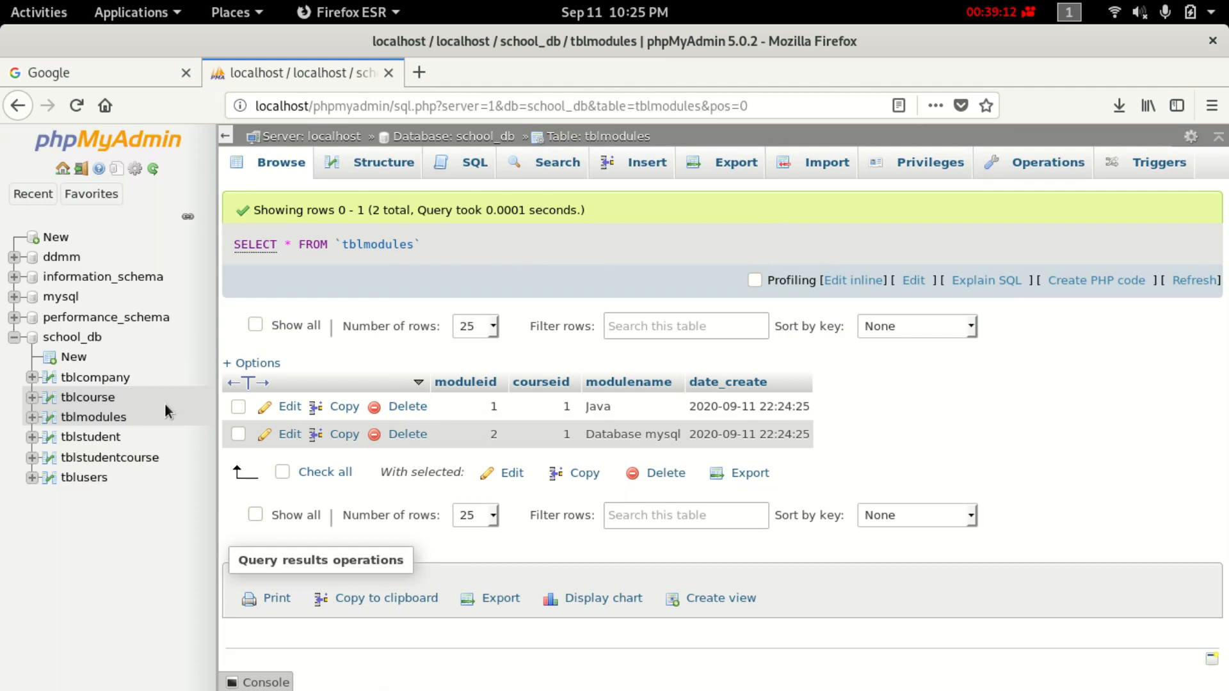
In tblmodules' Relation view, point courseid at school_db tblcourse courseid, leaving rules RESTRICT.
left_click(386, 165)
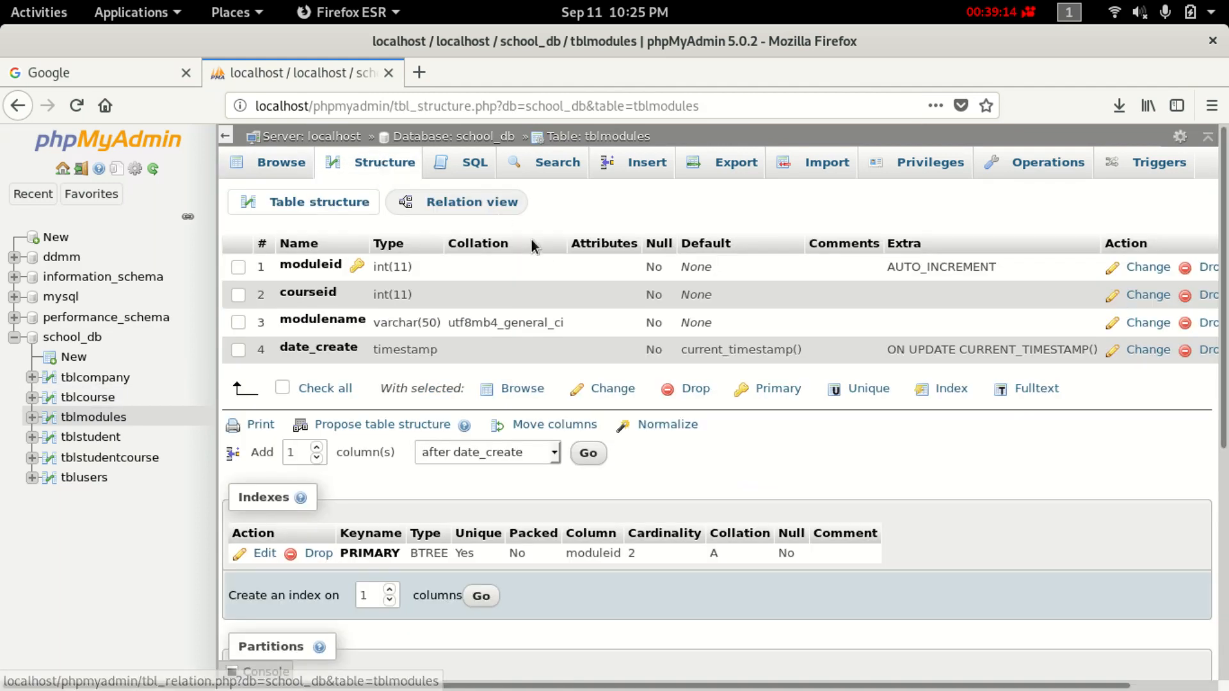
left_click(488, 201)
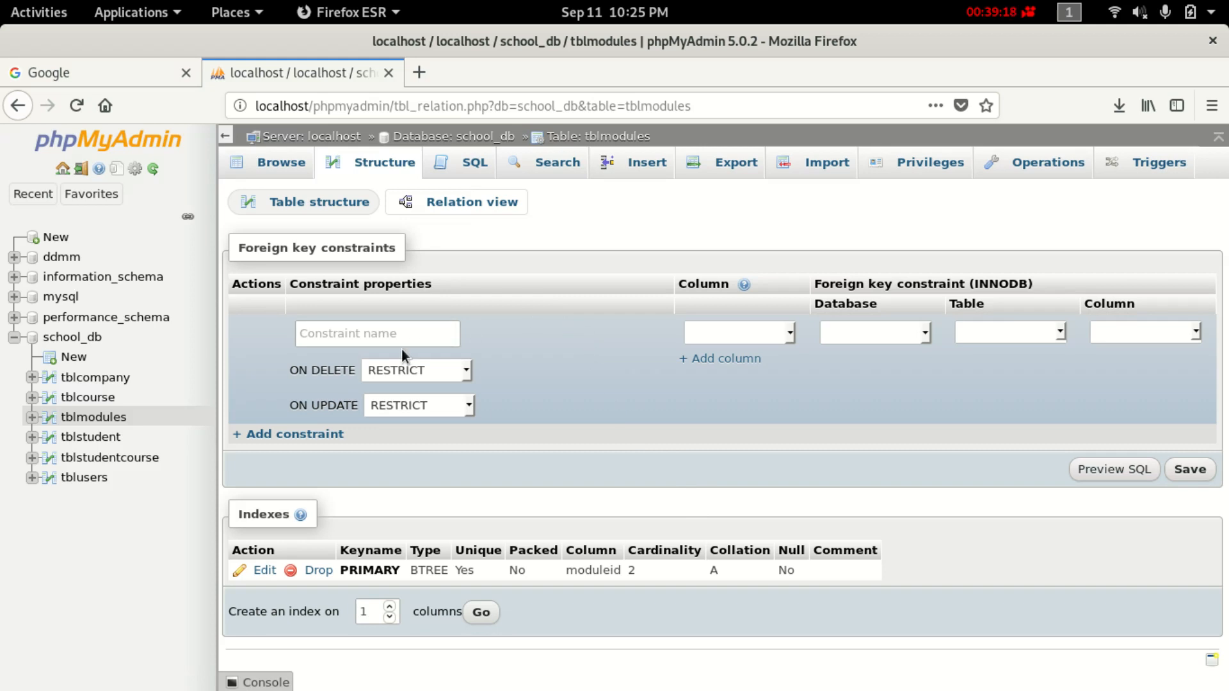
left_click(793, 339)
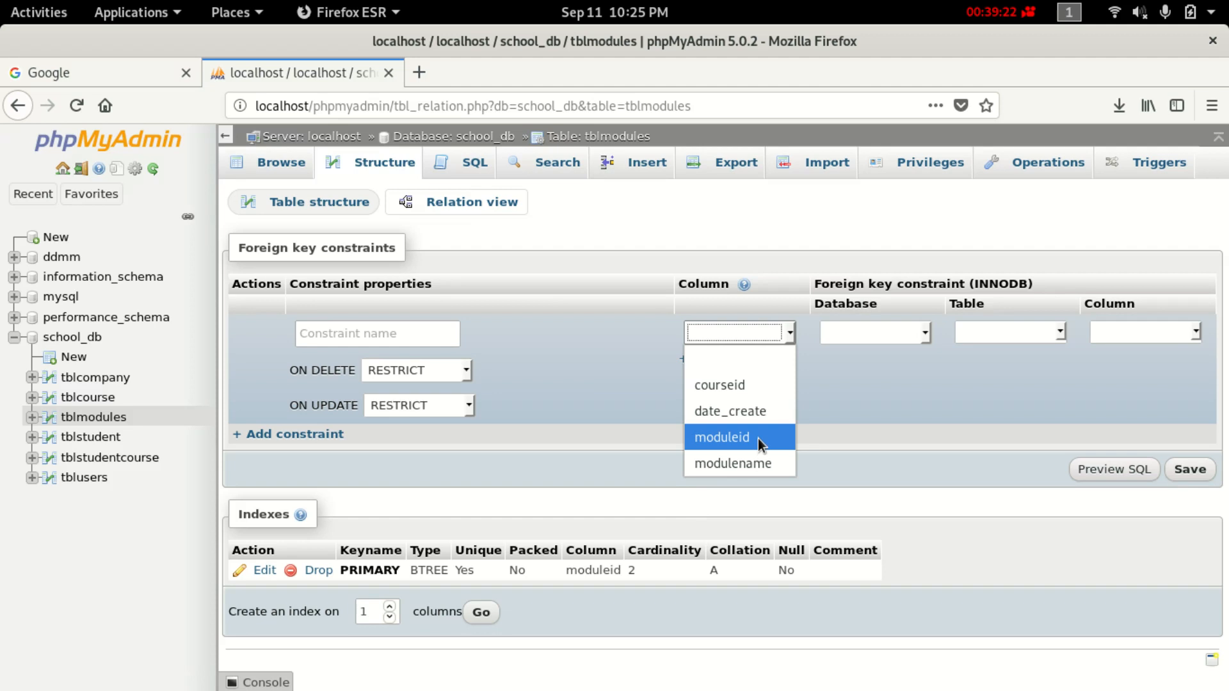
left_click(742, 385)
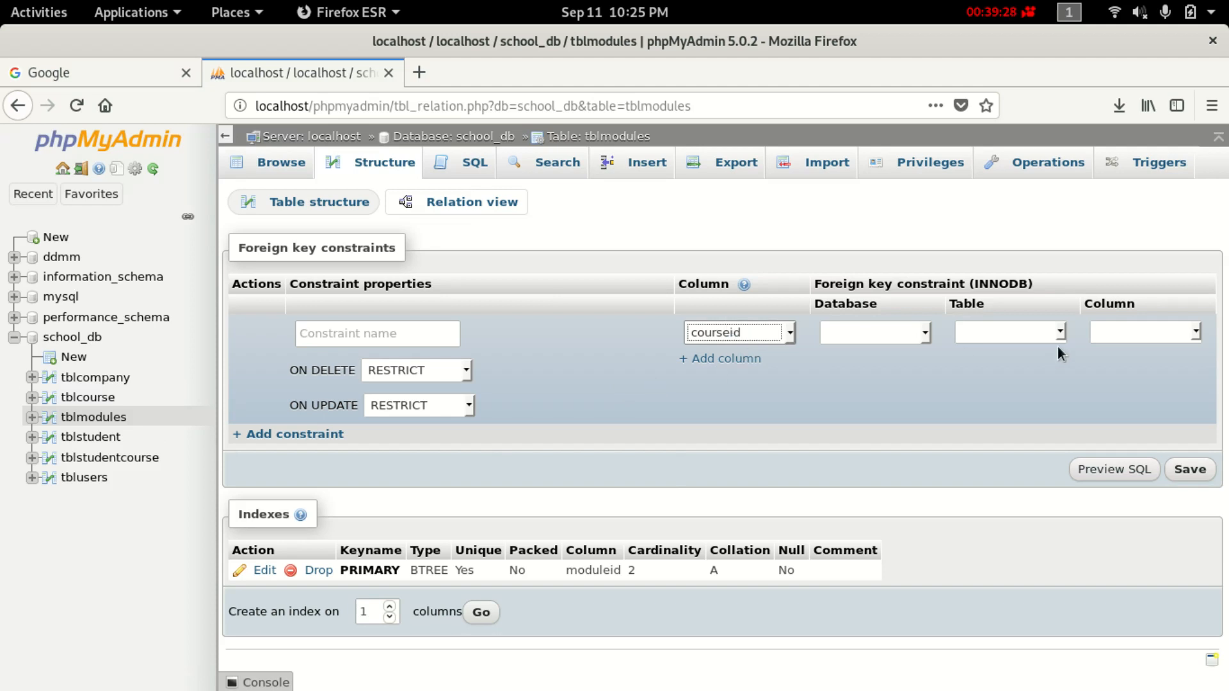
left_click(881, 328)
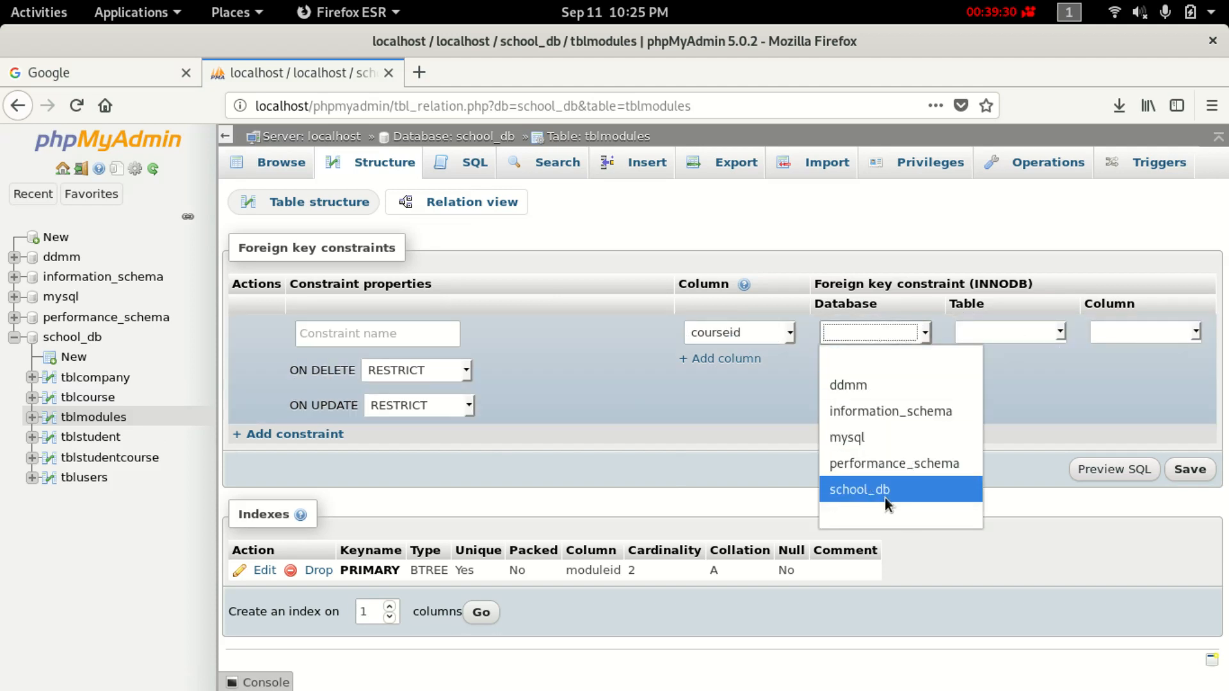
left_click(910, 492)
left_click(1008, 330)
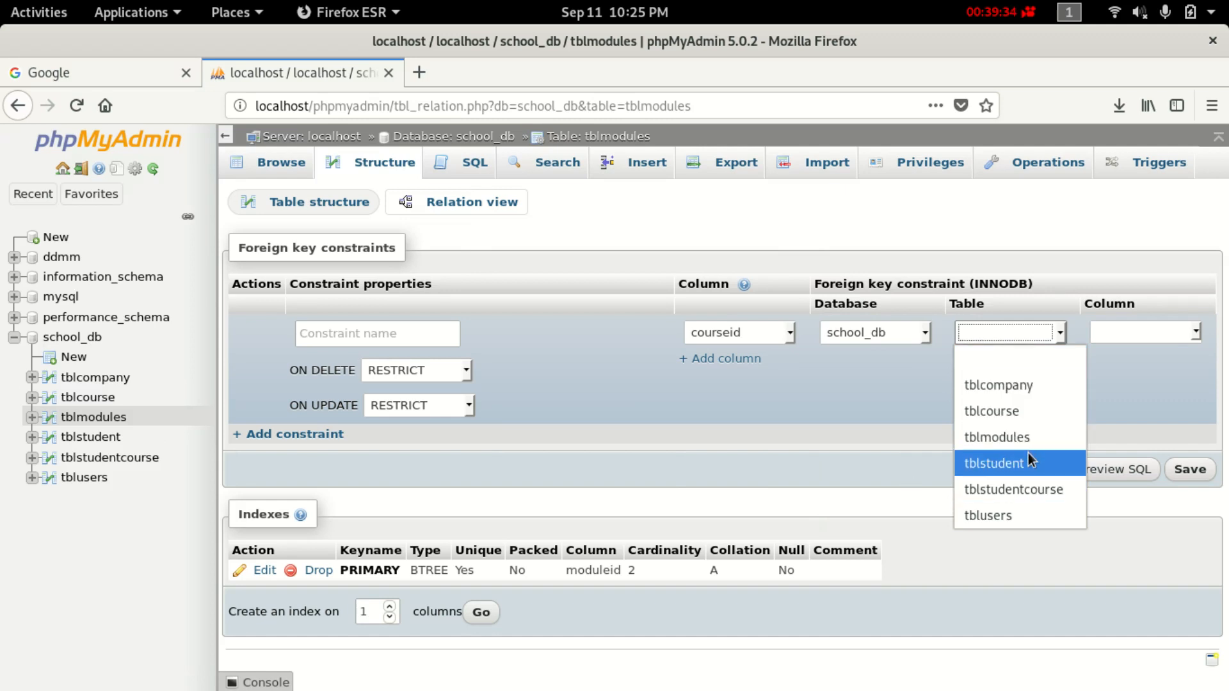
left_click(1018, 411)
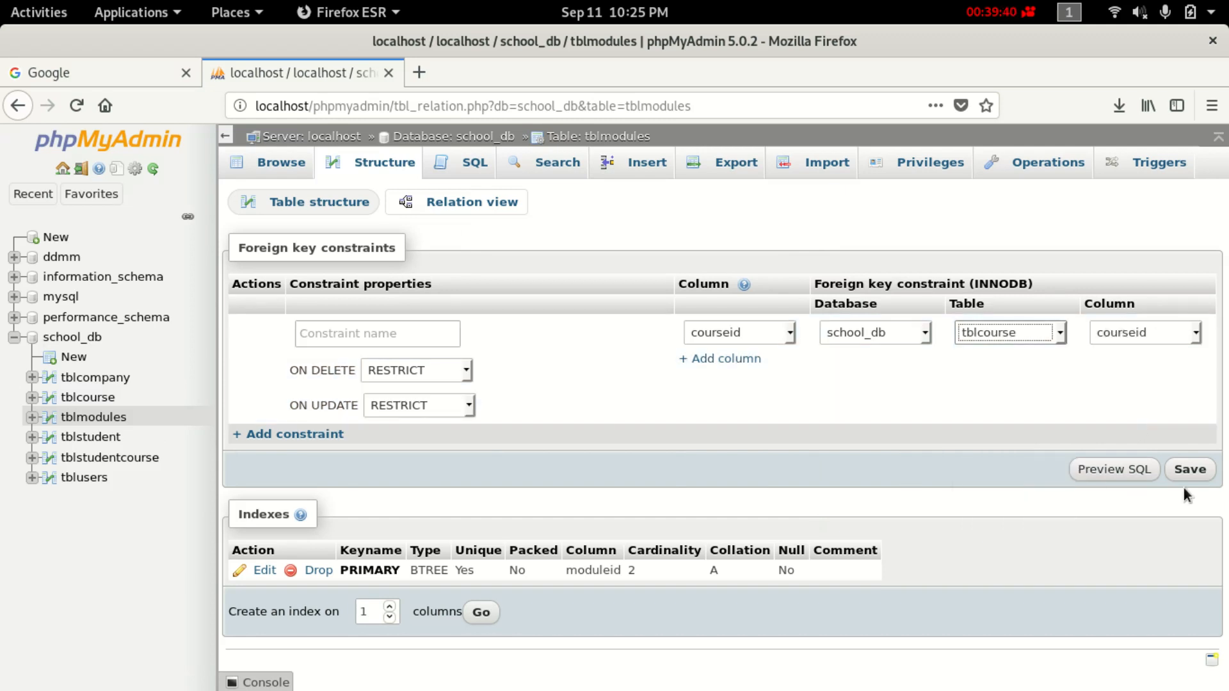
Save the courseid foreign key and browse tblcourse showing the single Computer Science course.
left_click(1190, 470)
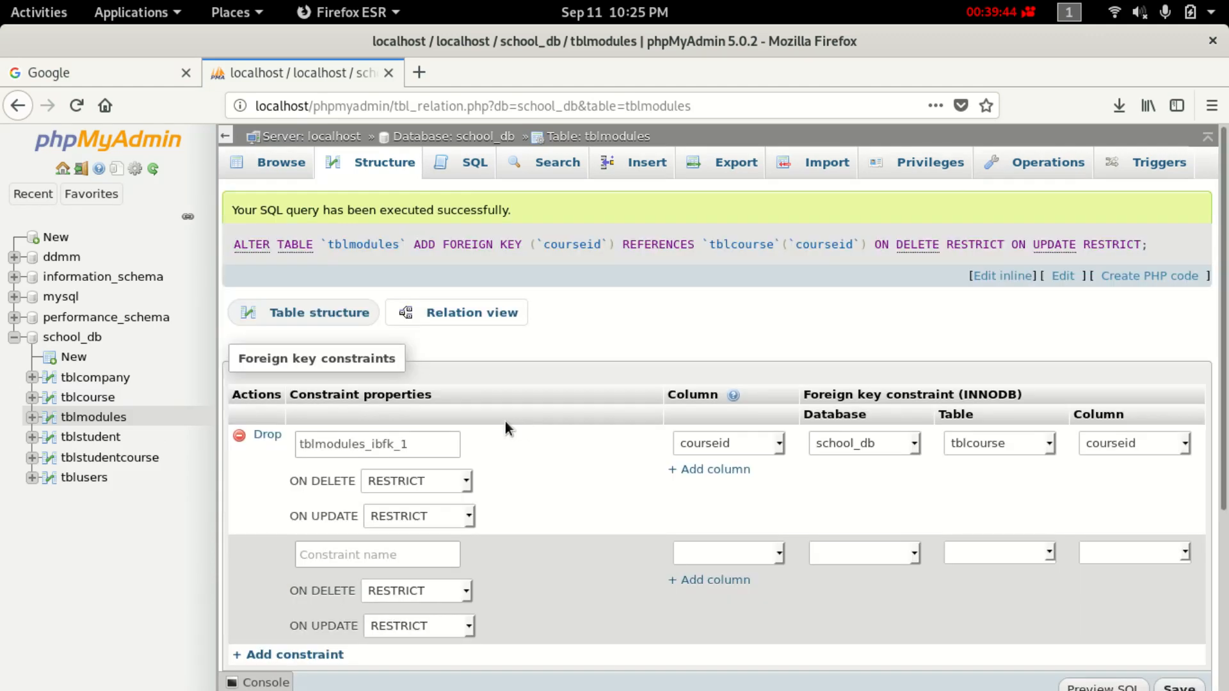
left_click(107, 400)
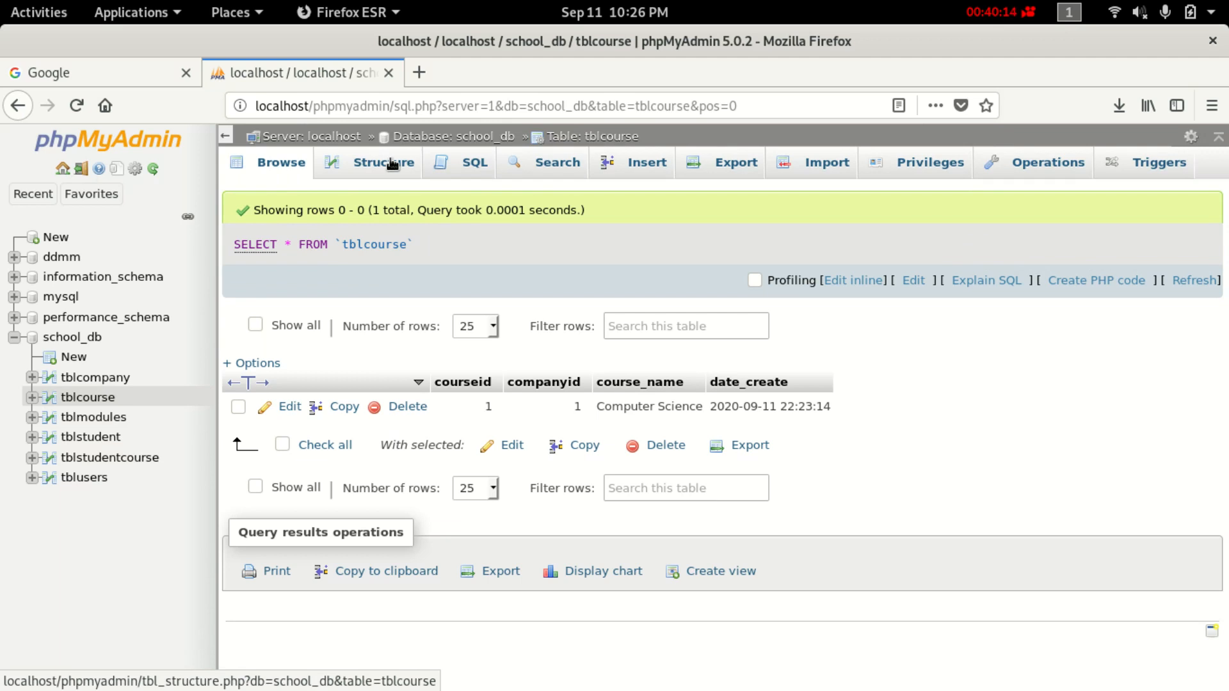
Open tblcourse's insert form and enter companyid 1 for the new course.
left_click(393, 165)
left_click(654, 159)
left_click(683, 268)
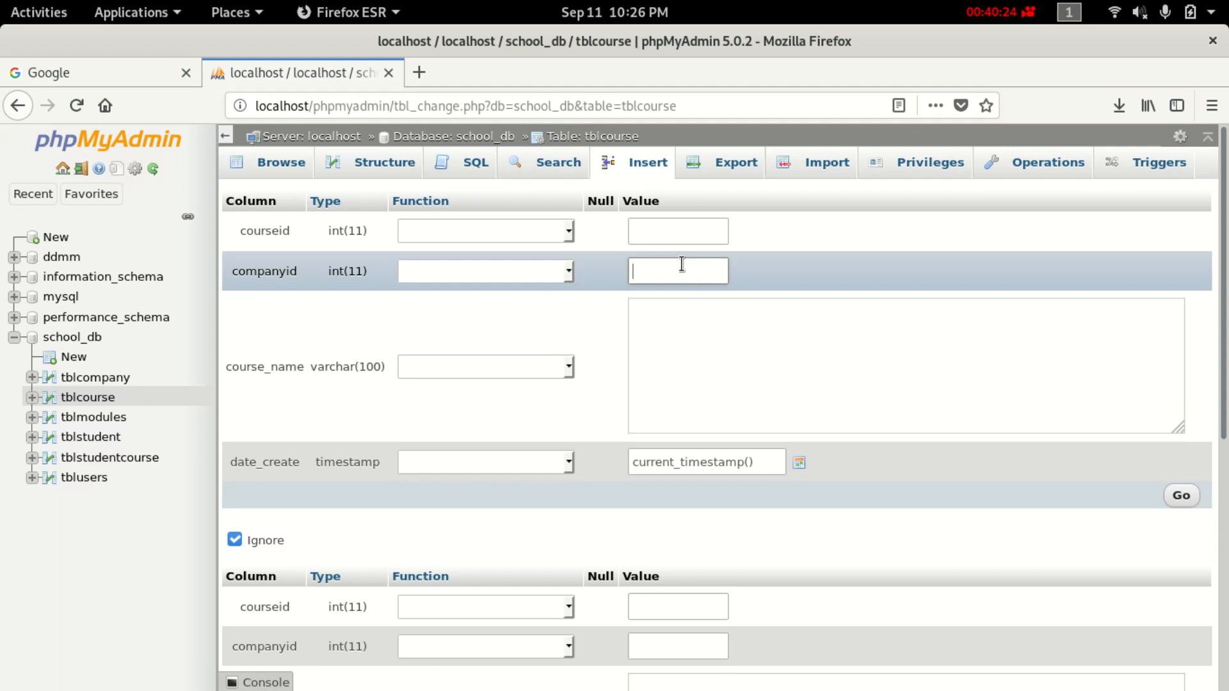
type("1")
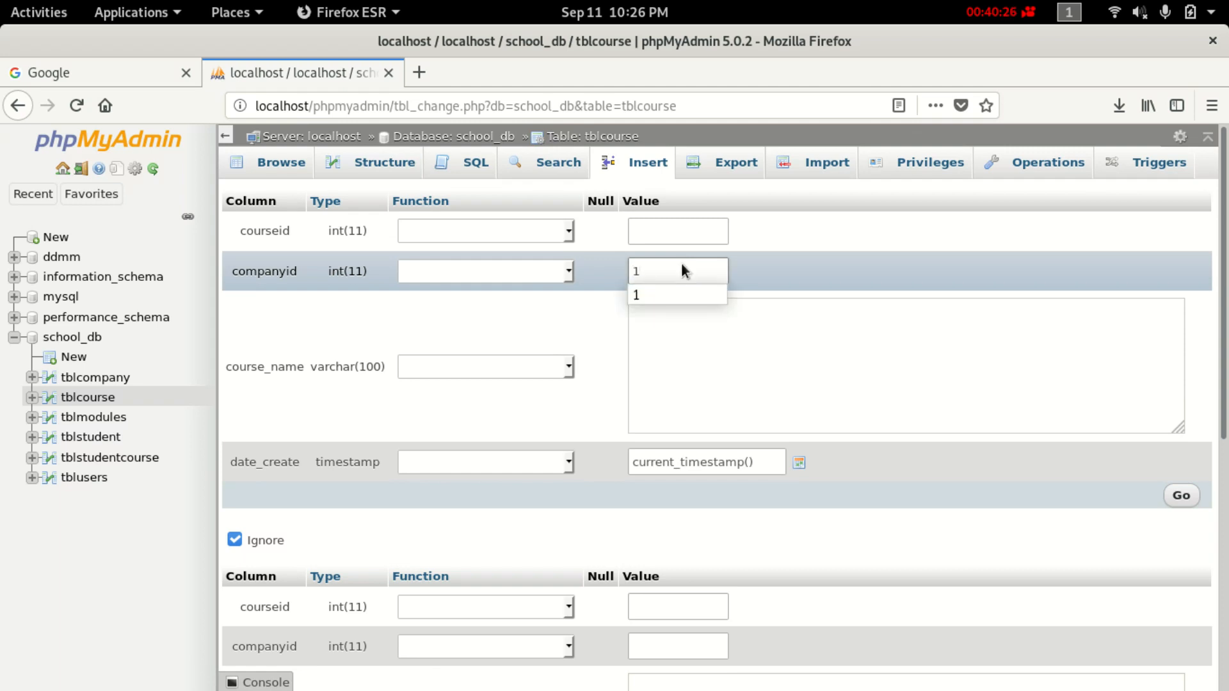
Enter course_name 'Engineering' and insert the row, which becomes courseid 2.
left_click(711, 349)
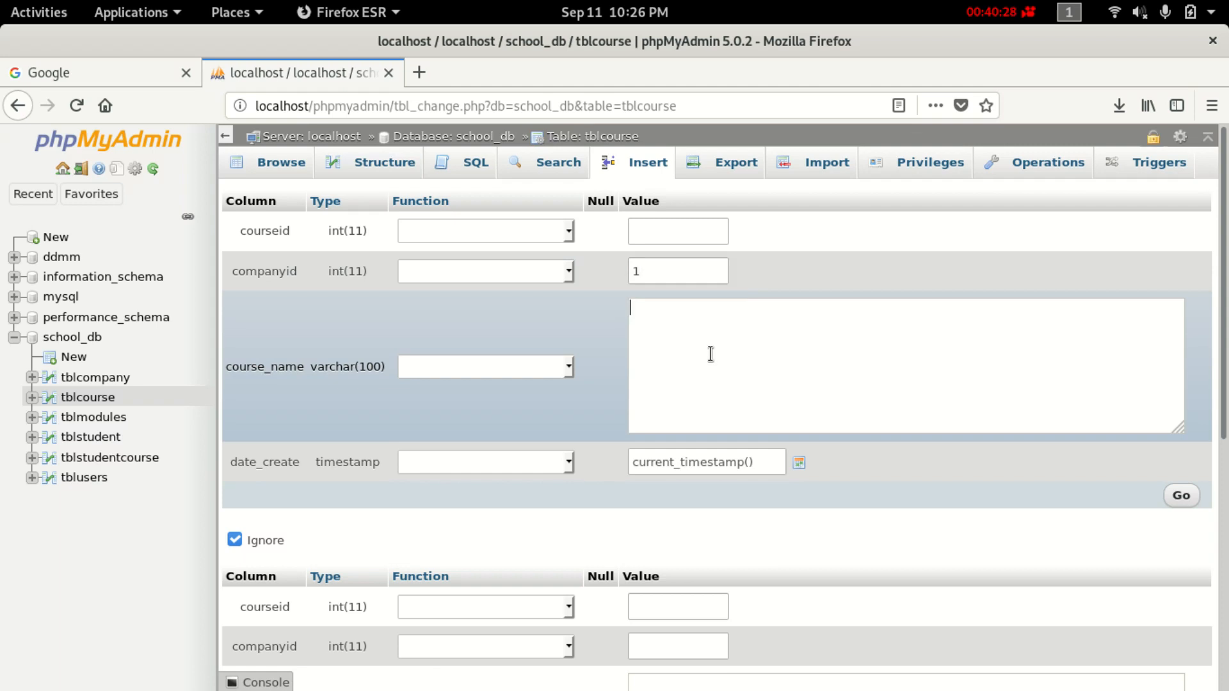
left_click(573, 370)
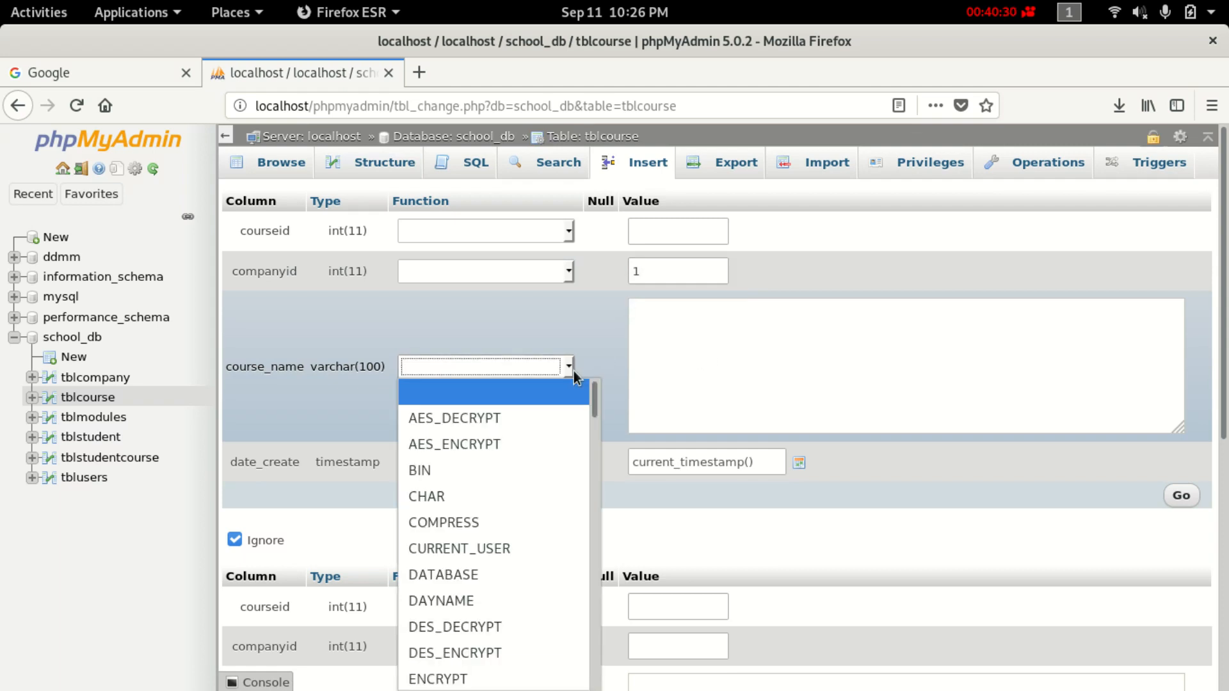
left_click(705, 342)
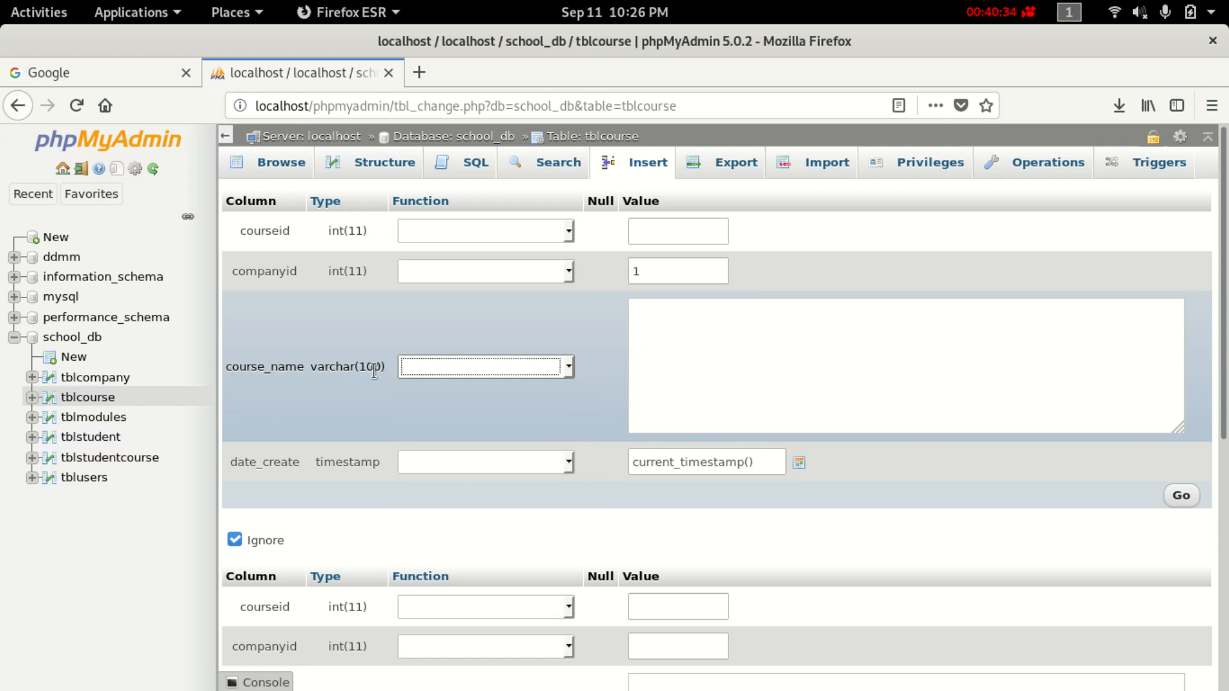
left_click(690, 331)
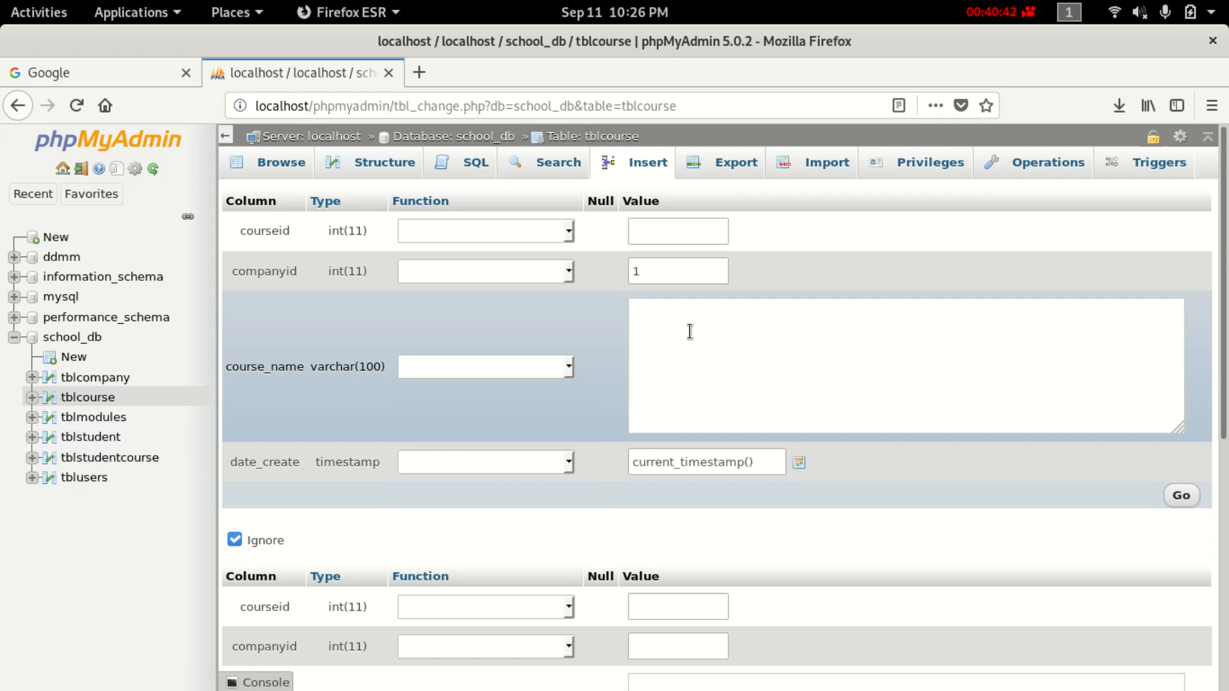
type("Tou")
type("r")
key("BackSpace")
key("BackSpace")
key("BackSpace")
key("BackSpace")
type("Engineering")
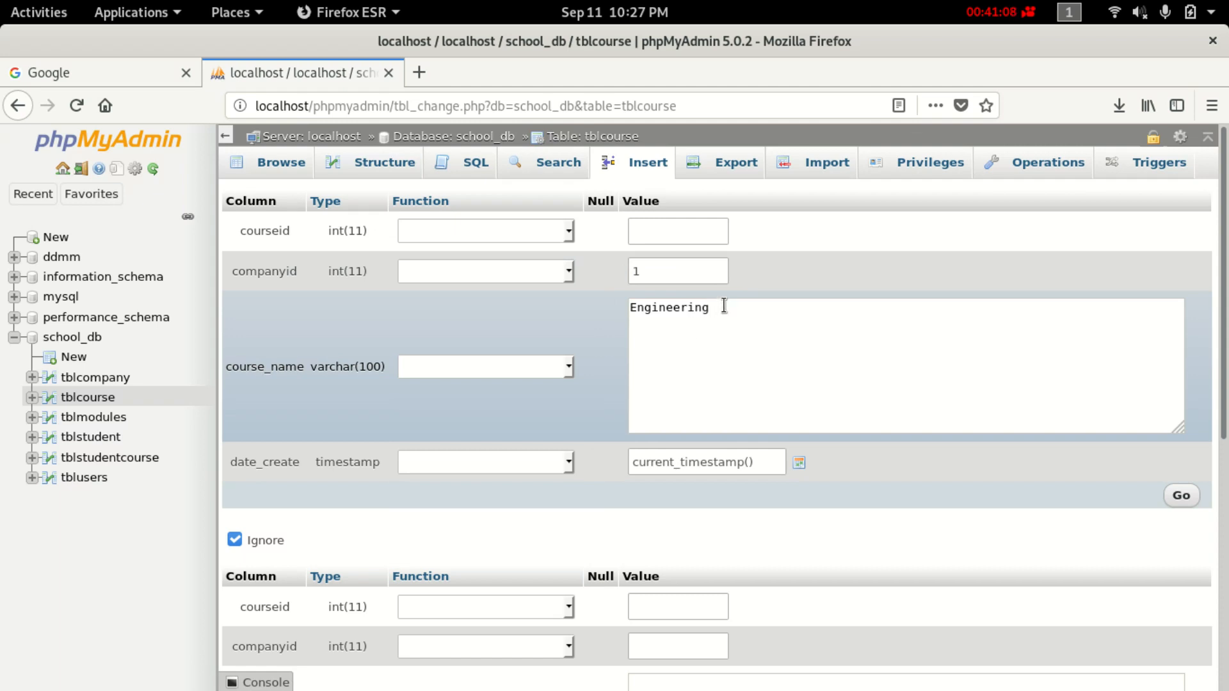
double_click(674, 306)
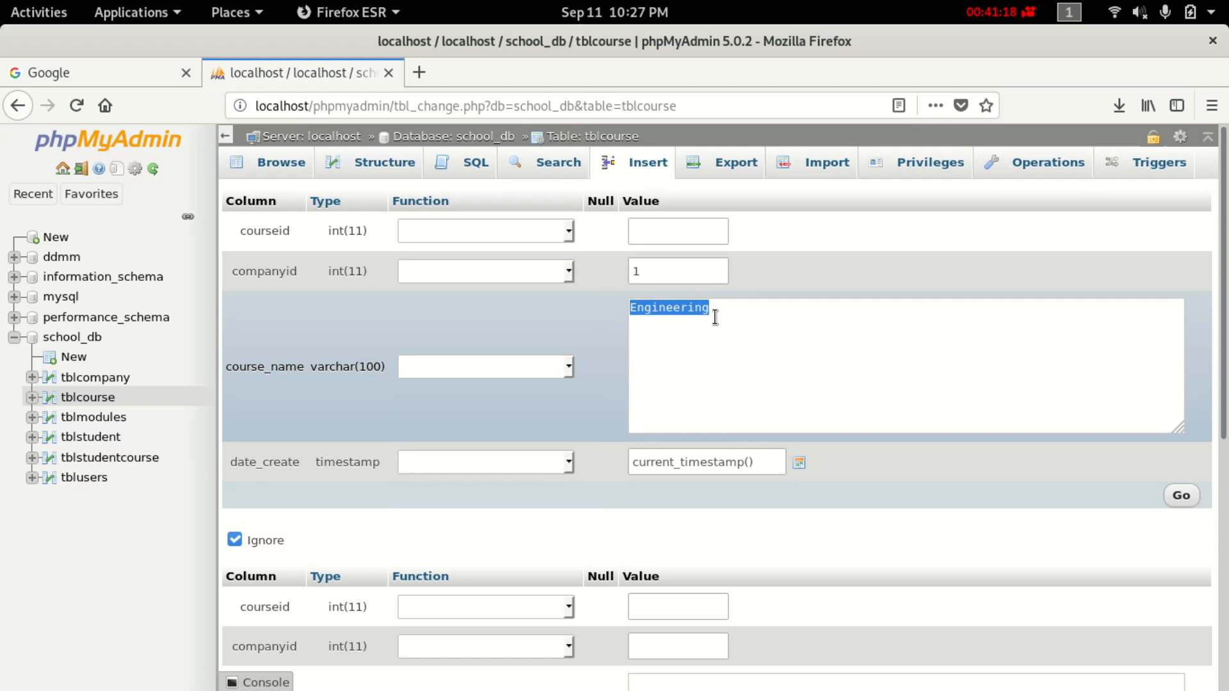
scroll(702, 391, "down", 3)
scroll(701, 391, "up", 2)
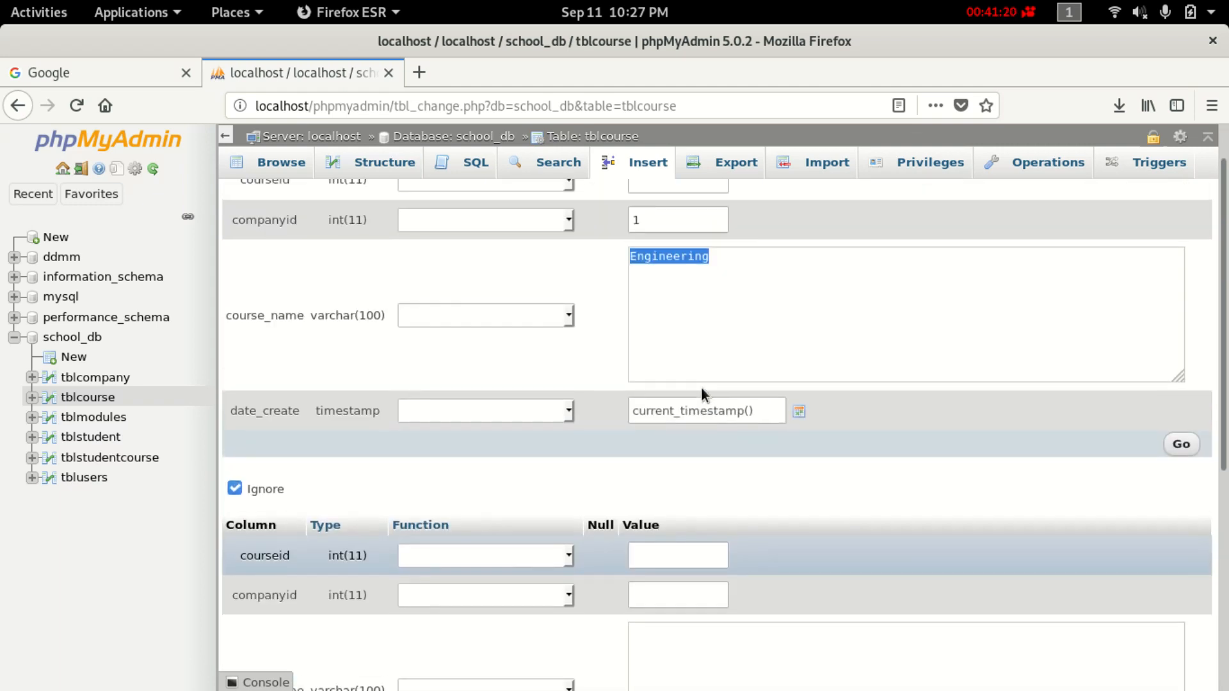
left_click(1183, 444)
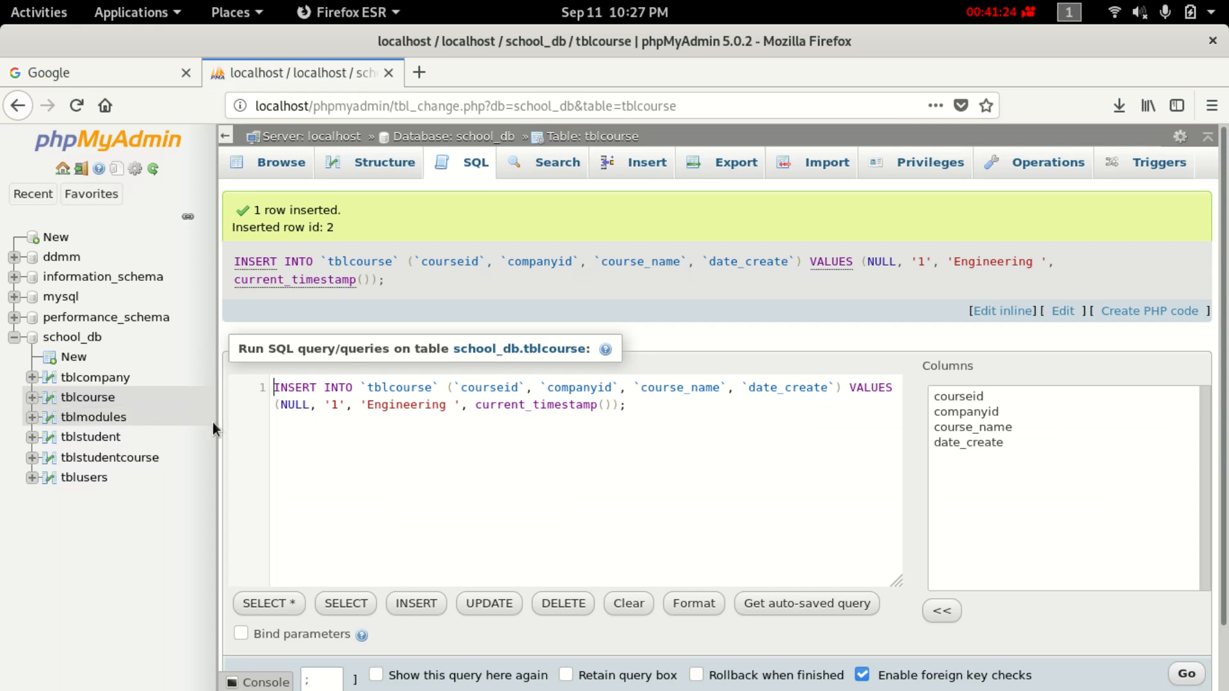
Browse tblcourse and tblcompany to confirm the Engineering course under companyid 1.
left_click(103, 397)
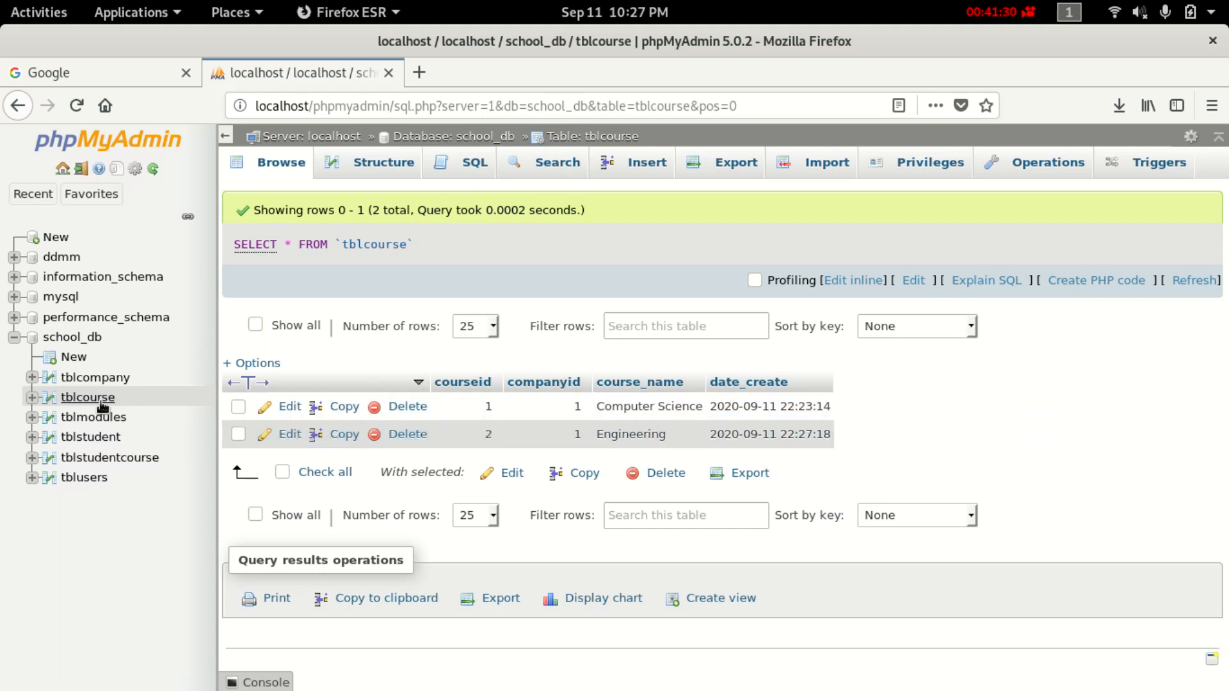
left_click(109, 378)
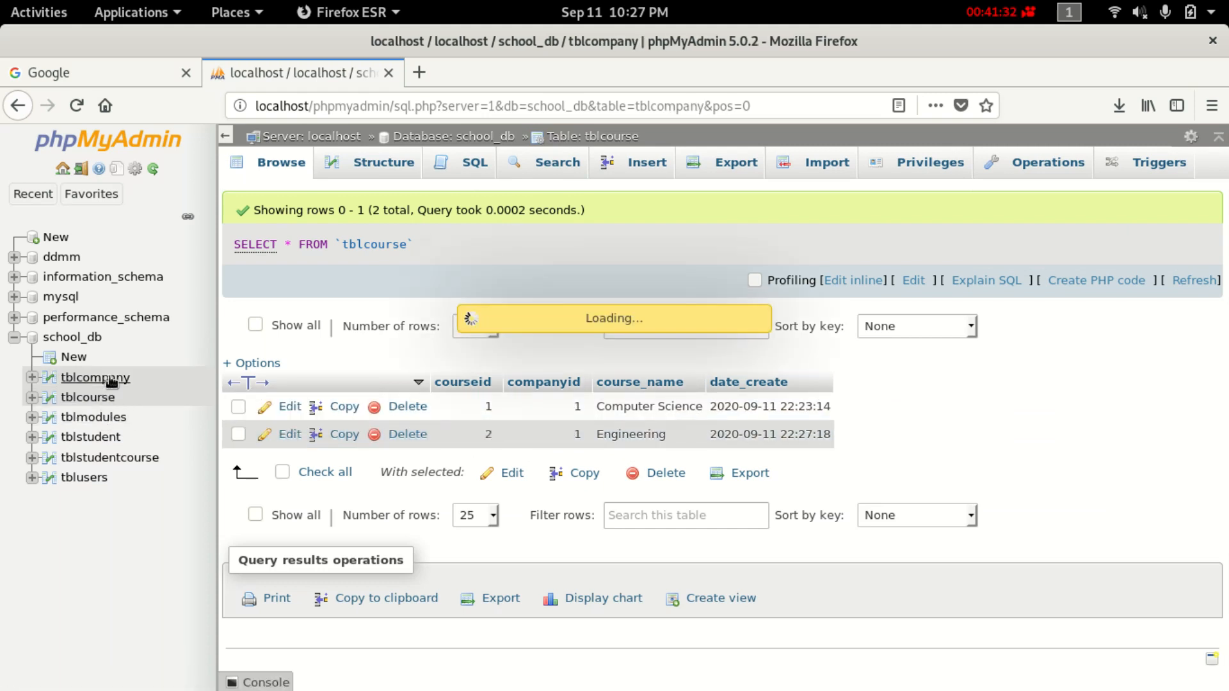
left_click(103, 398)
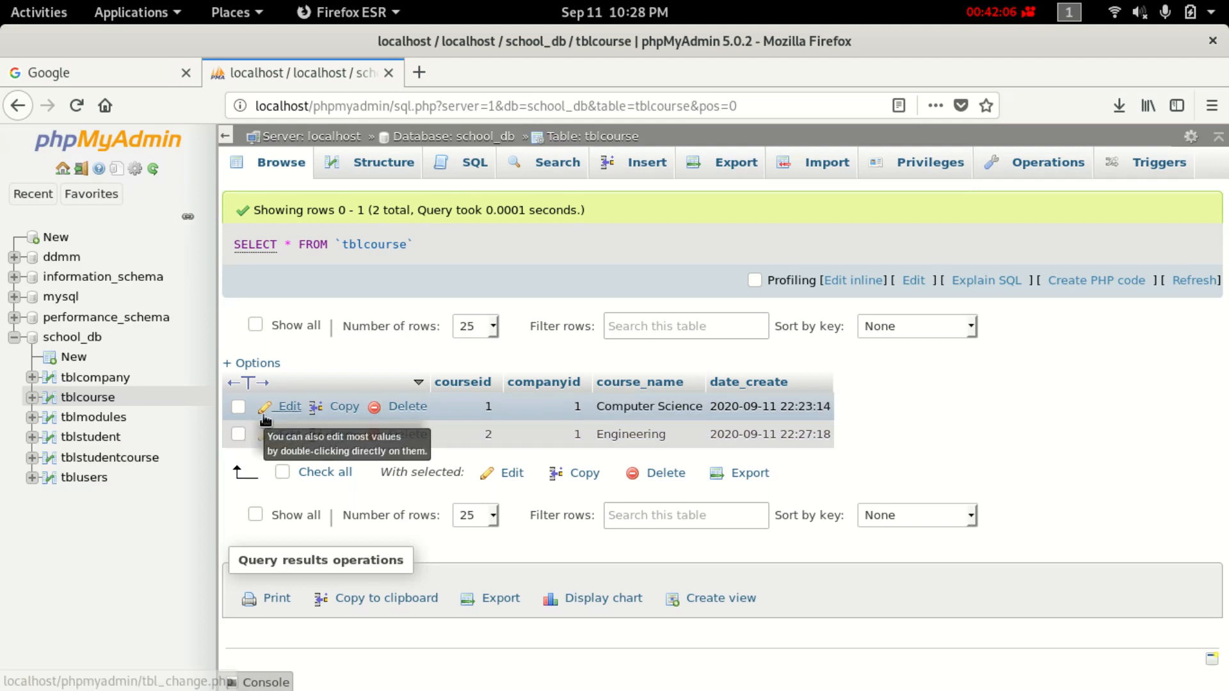
Browse and reload tblmodules, showing Java and Database mysql under courseid 1.
left_click(107, 419)
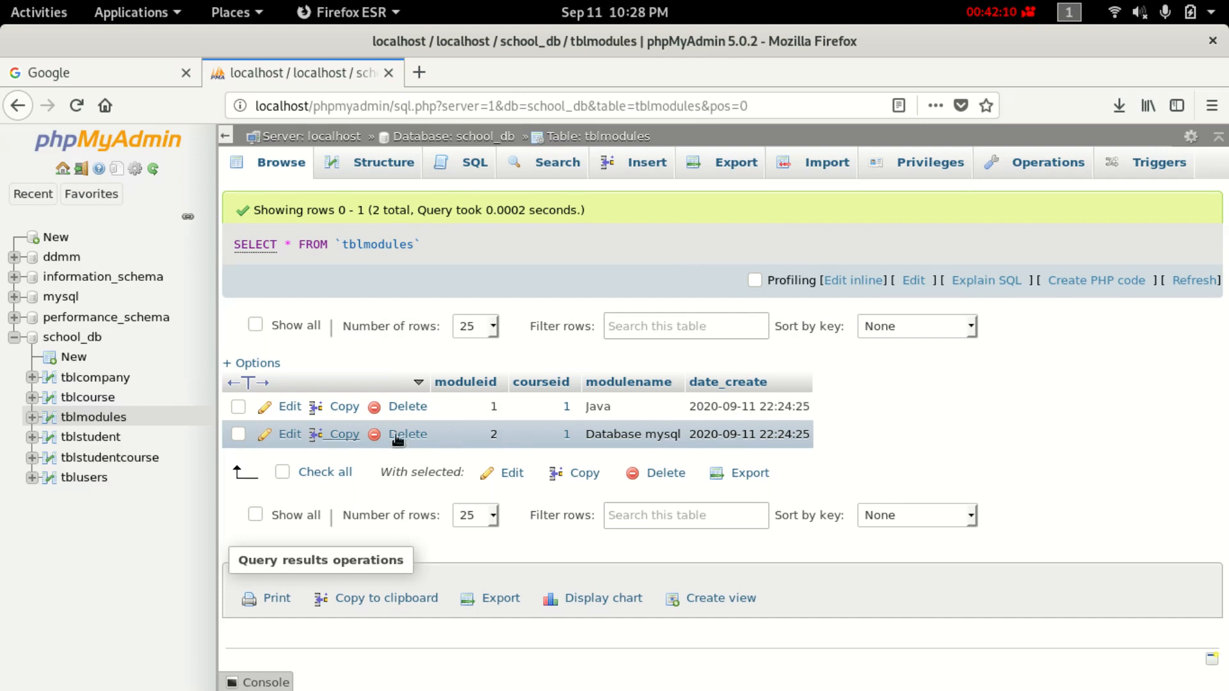
left_click(108, 416)
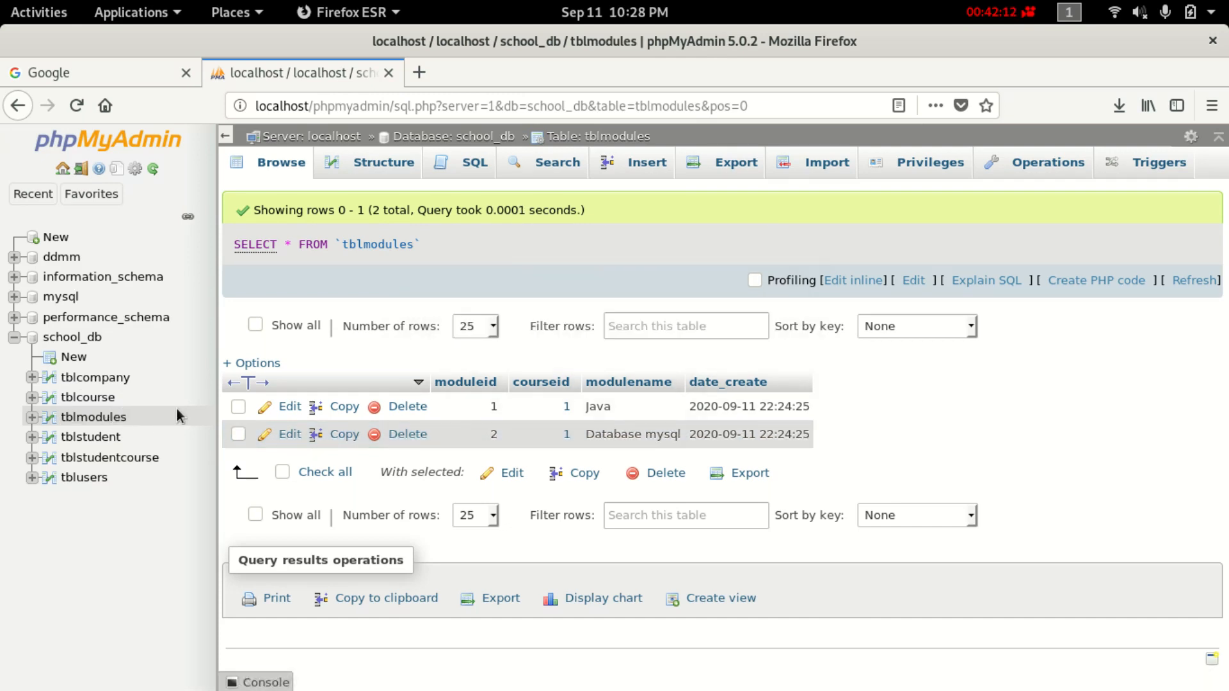
left_click(113, 416)
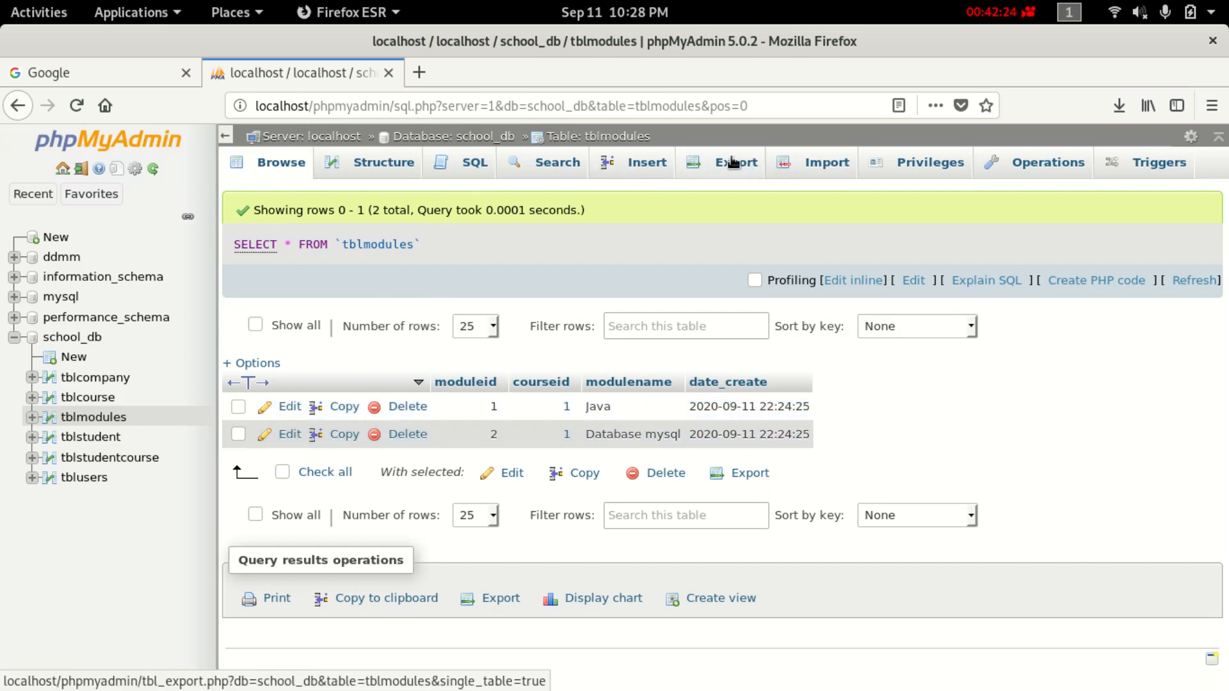
Fill the first tblmodules insert row with name 'Math' and courseid 'Engineering - 2'.
left_click(647, 162)
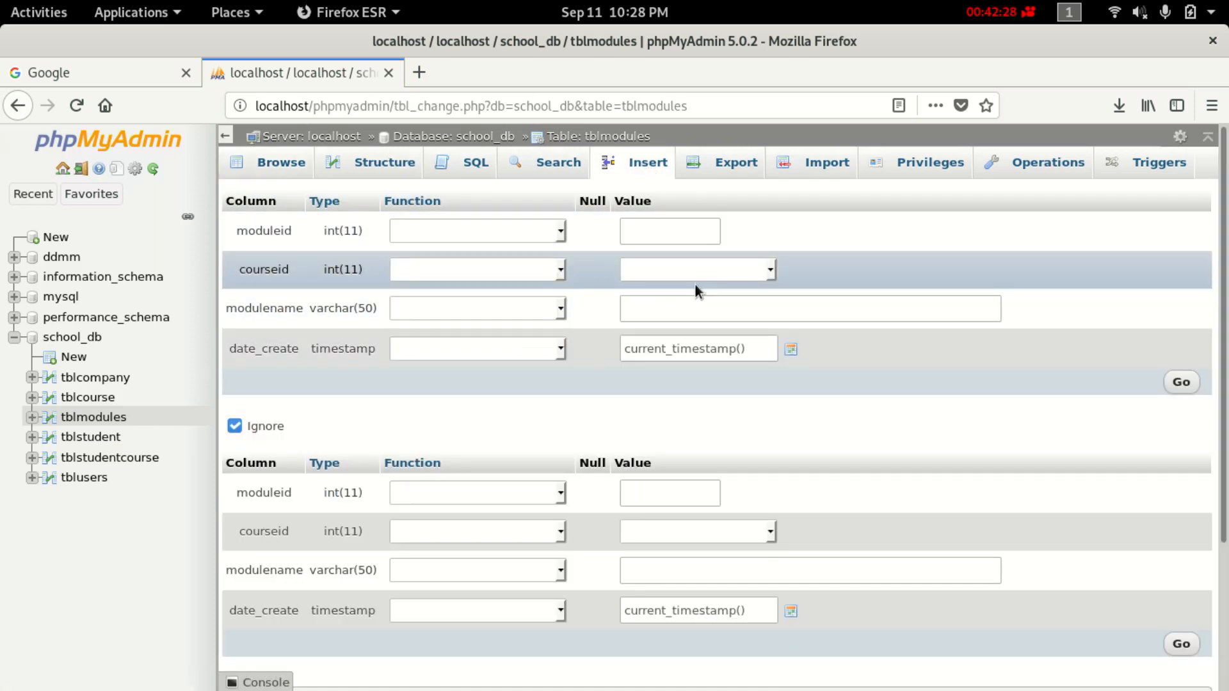
left_click(711, 270)
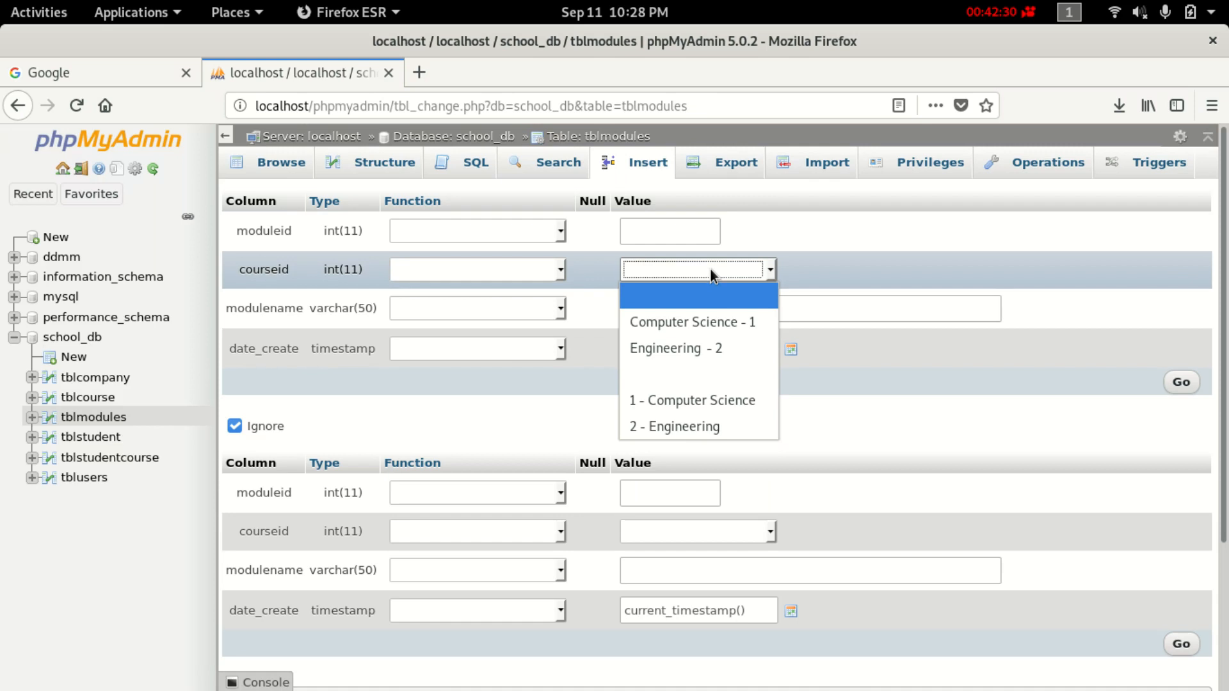
left_click(710, 350)
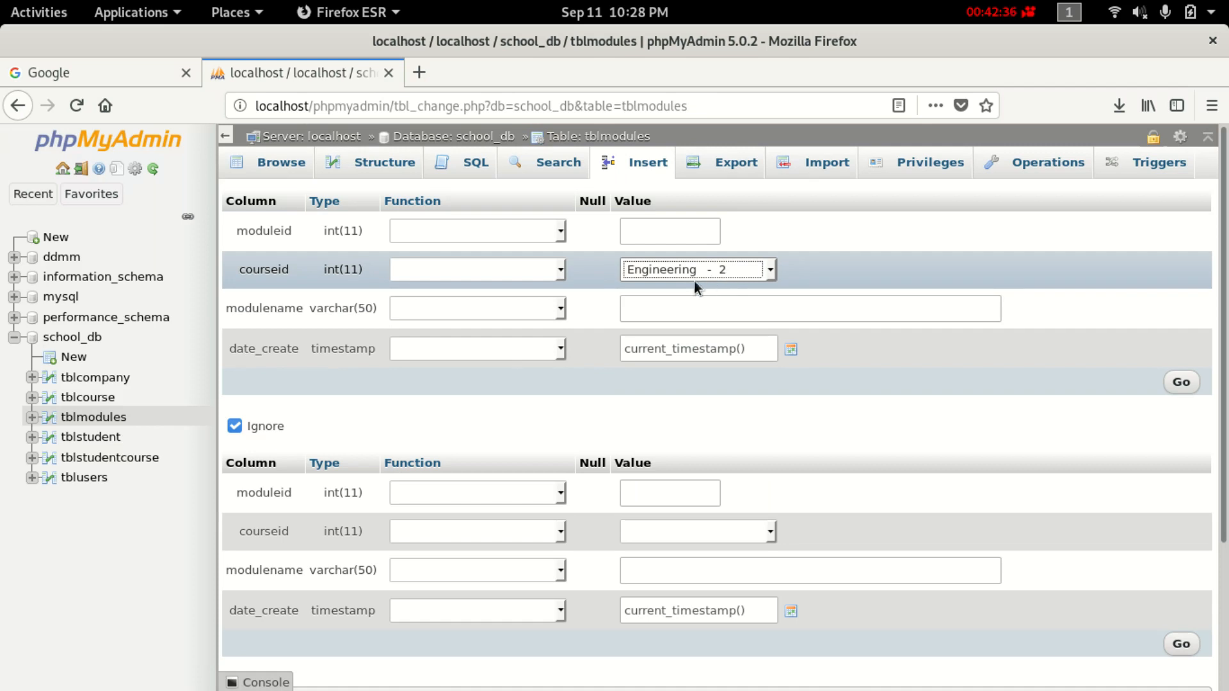
left_click(748, 271)
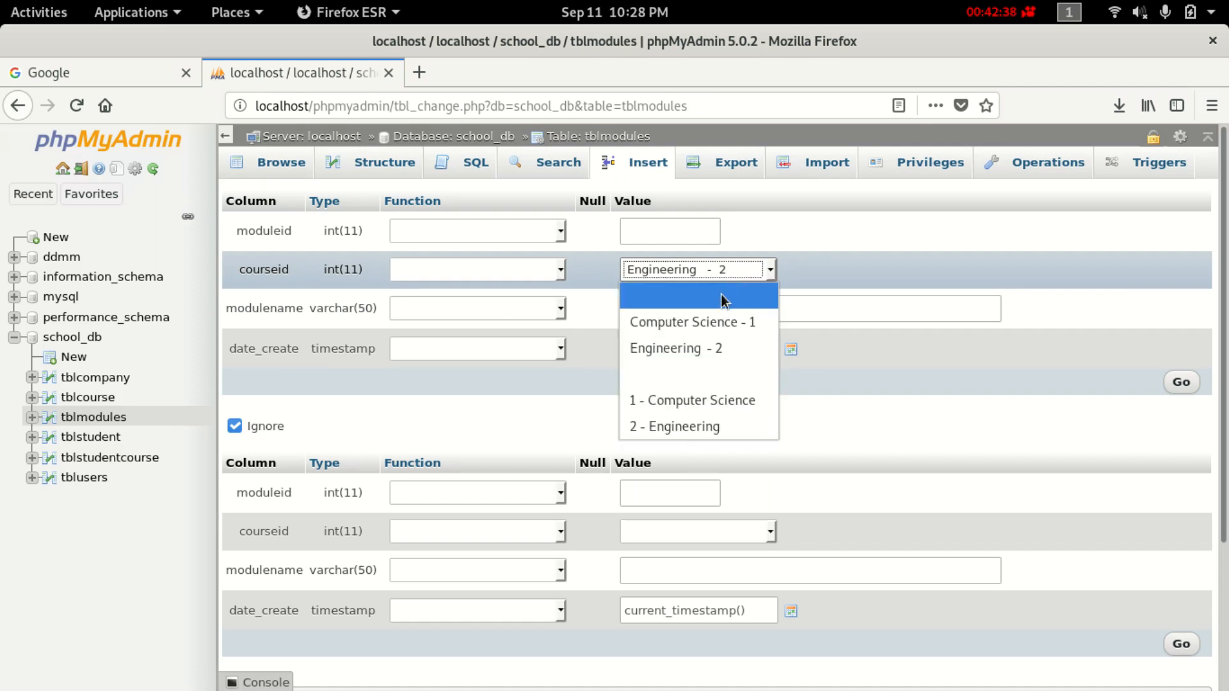
left_click(835, 266)
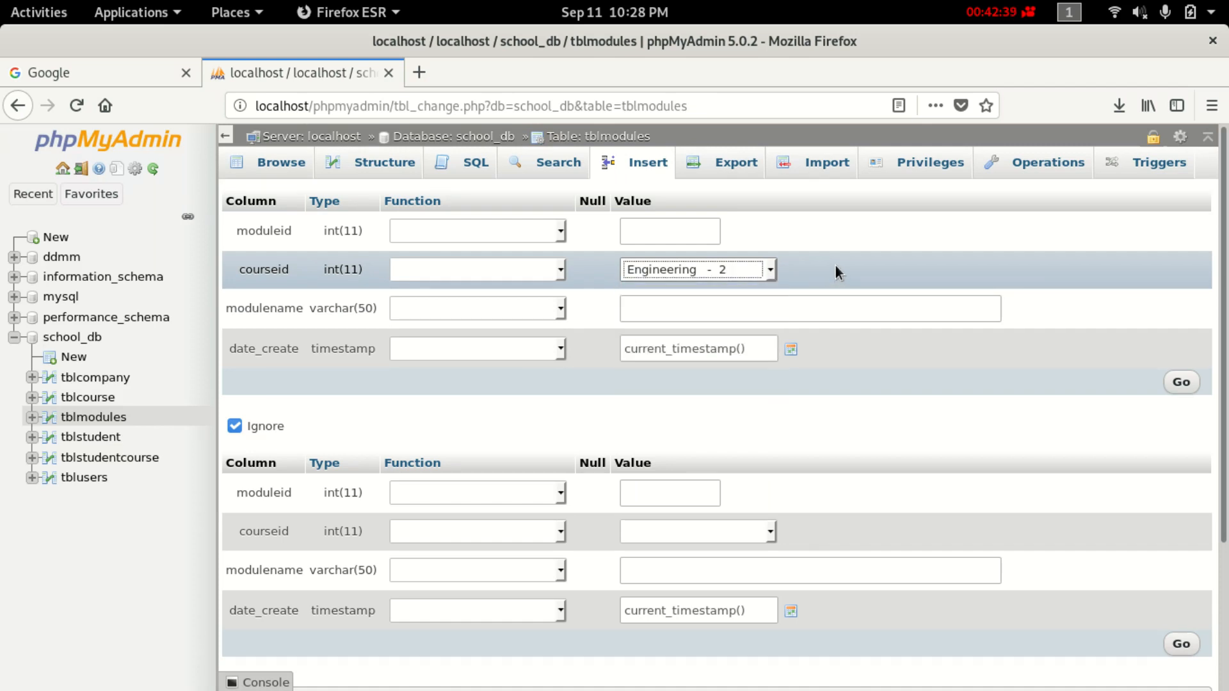
left_click(767, 274)
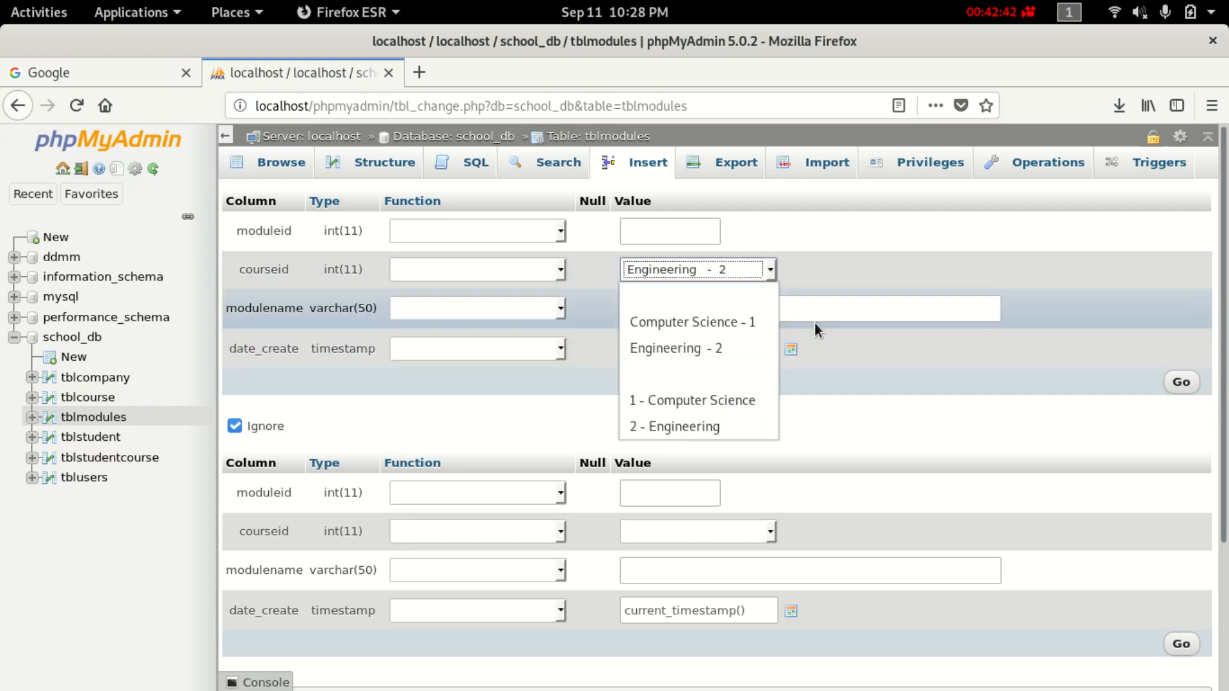
left_click(870, 256)
left_click(717, 314)
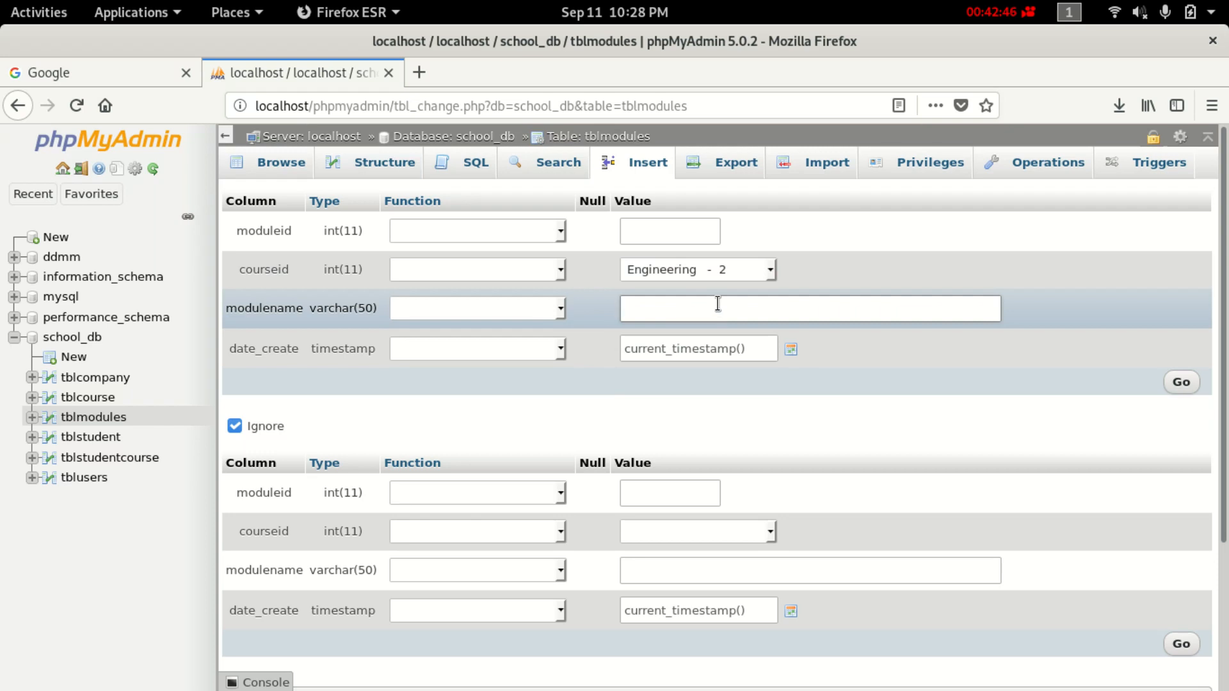
type("Math")
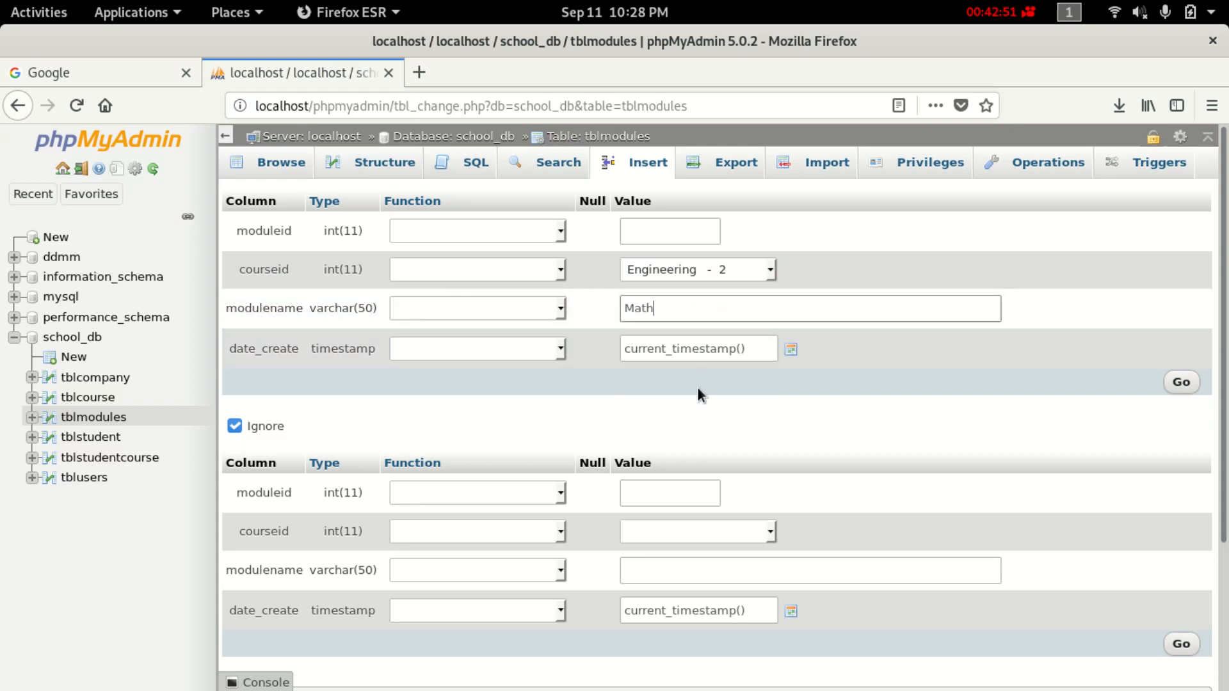
Add a second row 'Com' for Engineering, insert both, and browse the four modules.
scroll(681, 512, "down", 2)
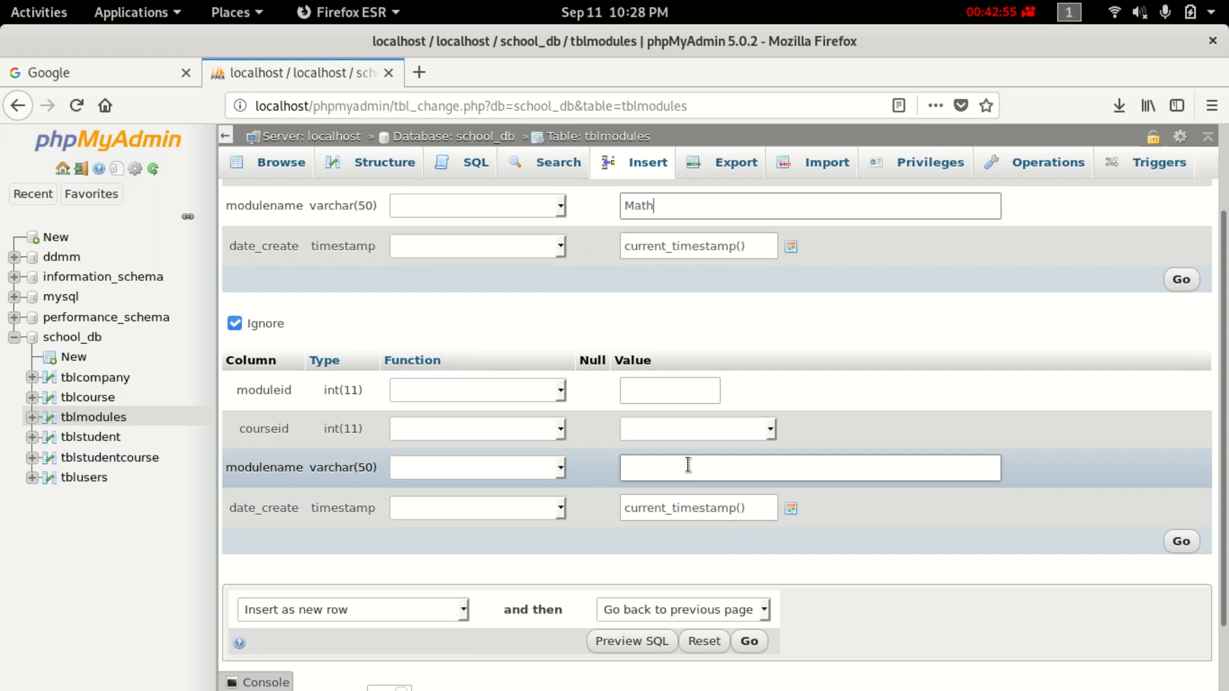
left_click(717, 427)
left_click(723, 507)
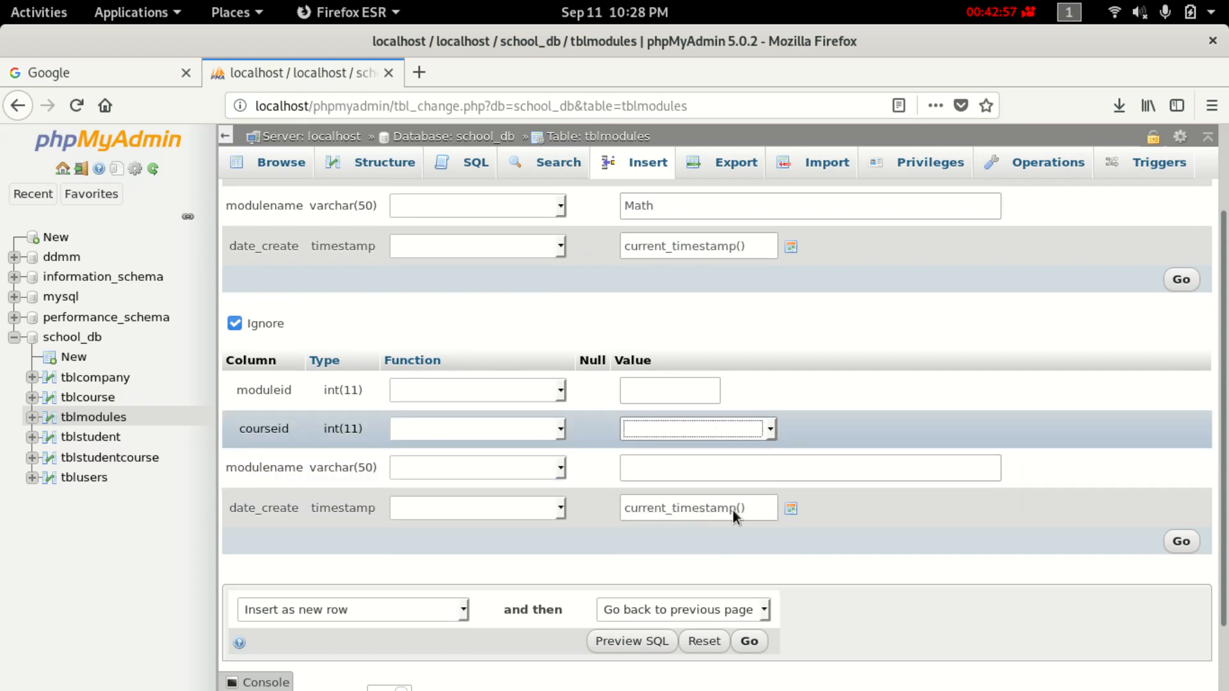
left_click(688, 469)
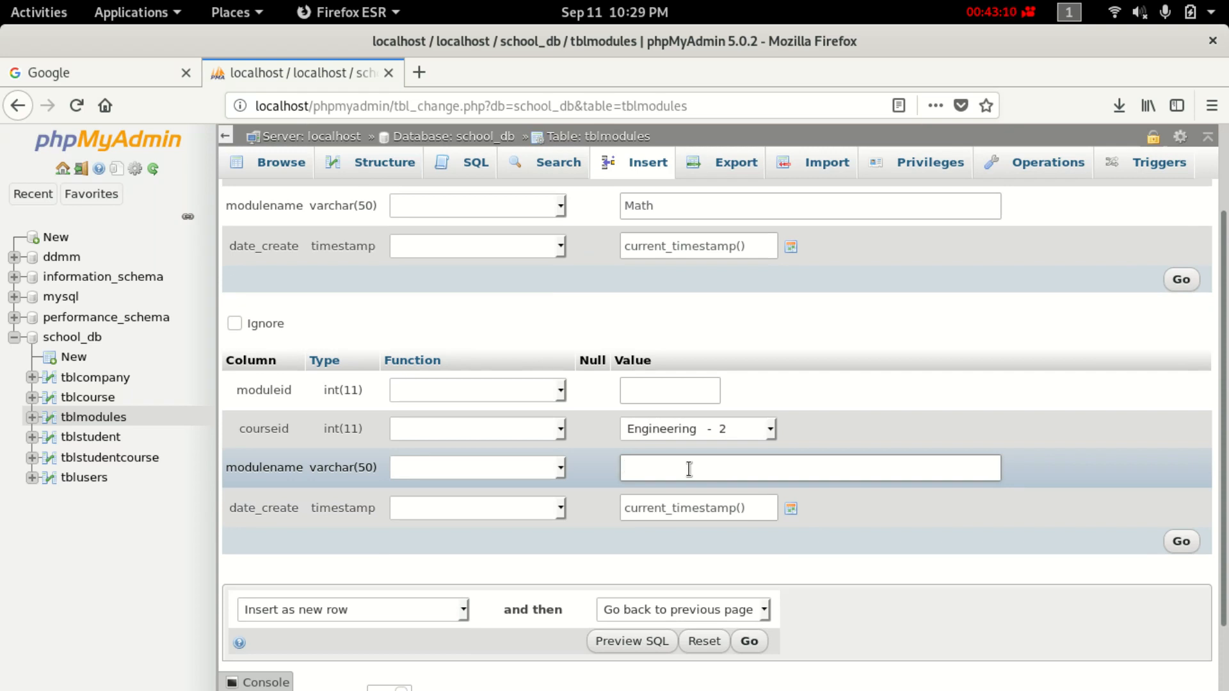
type("Com")
scroll(689, 468, "down", 2)
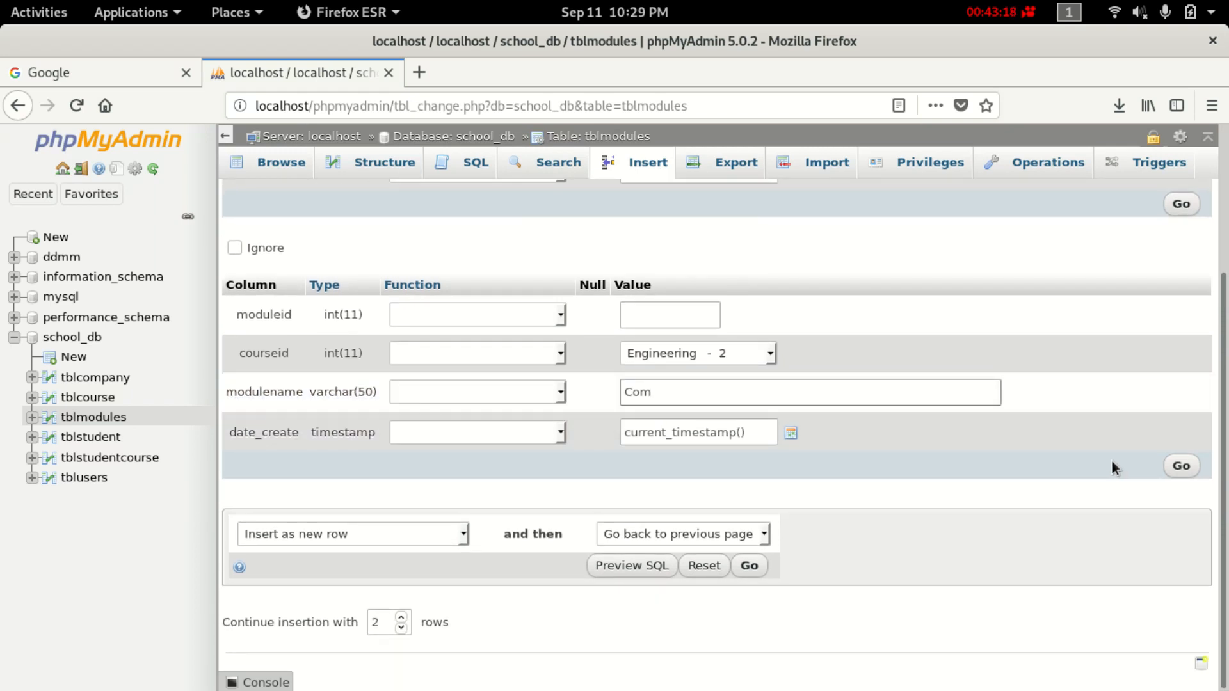
left_click(1182, 466)
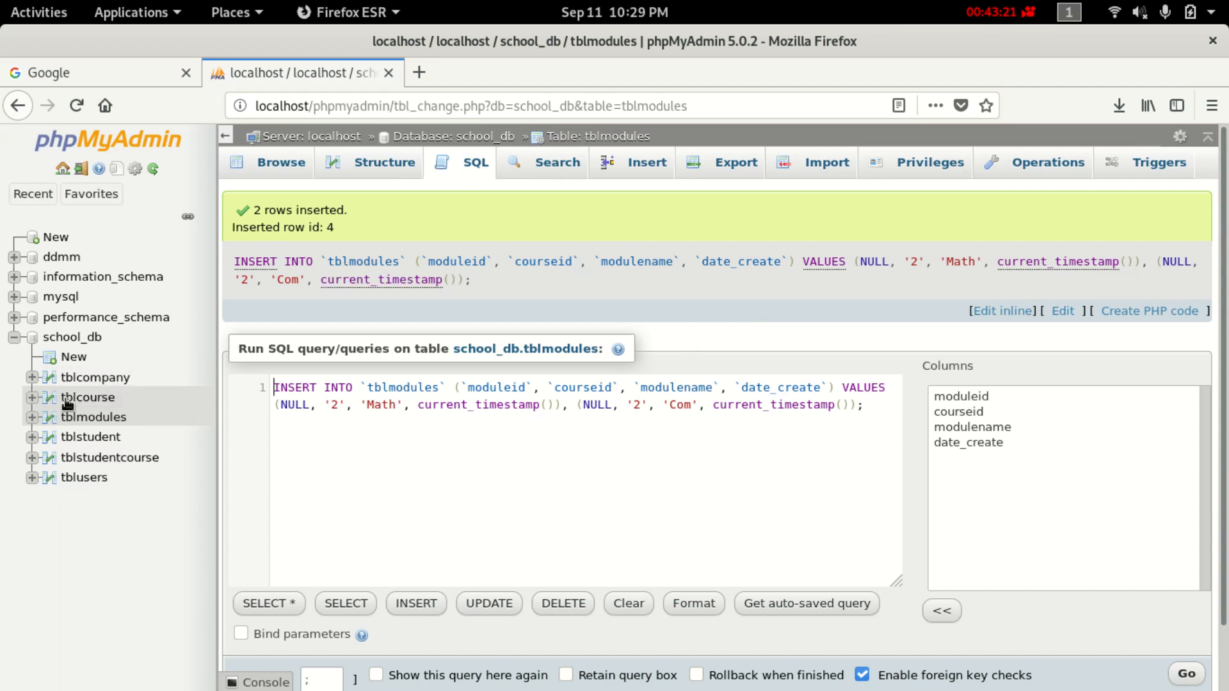
left_click(105, 418)
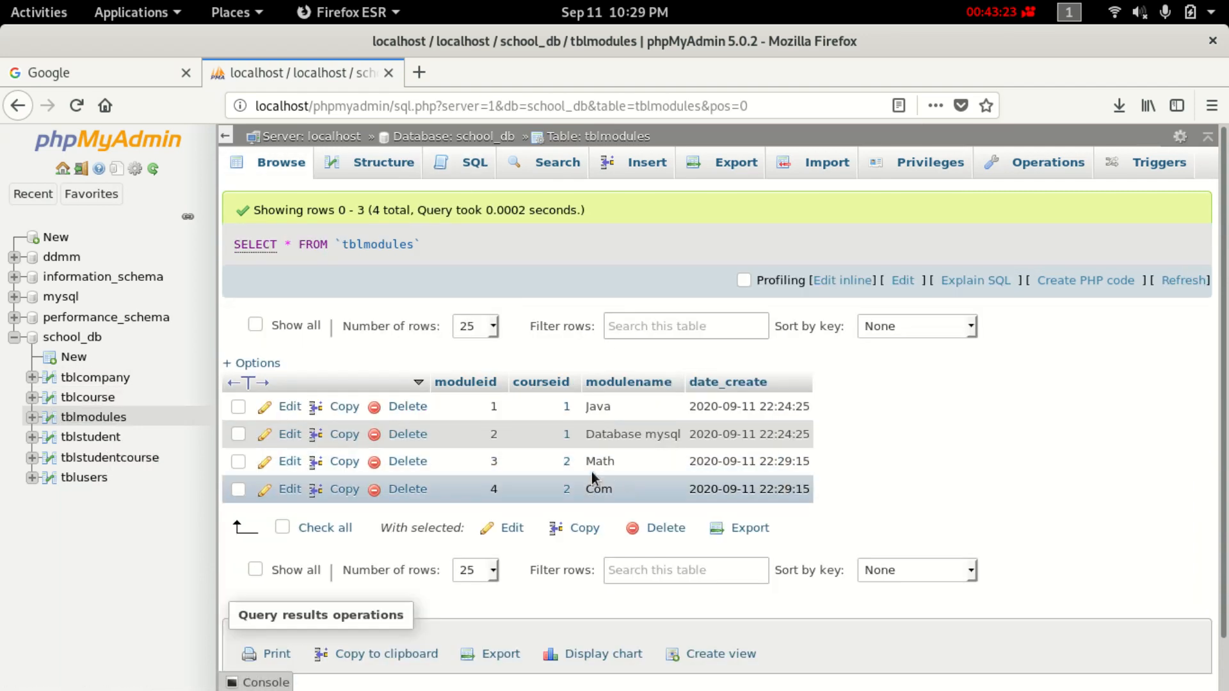
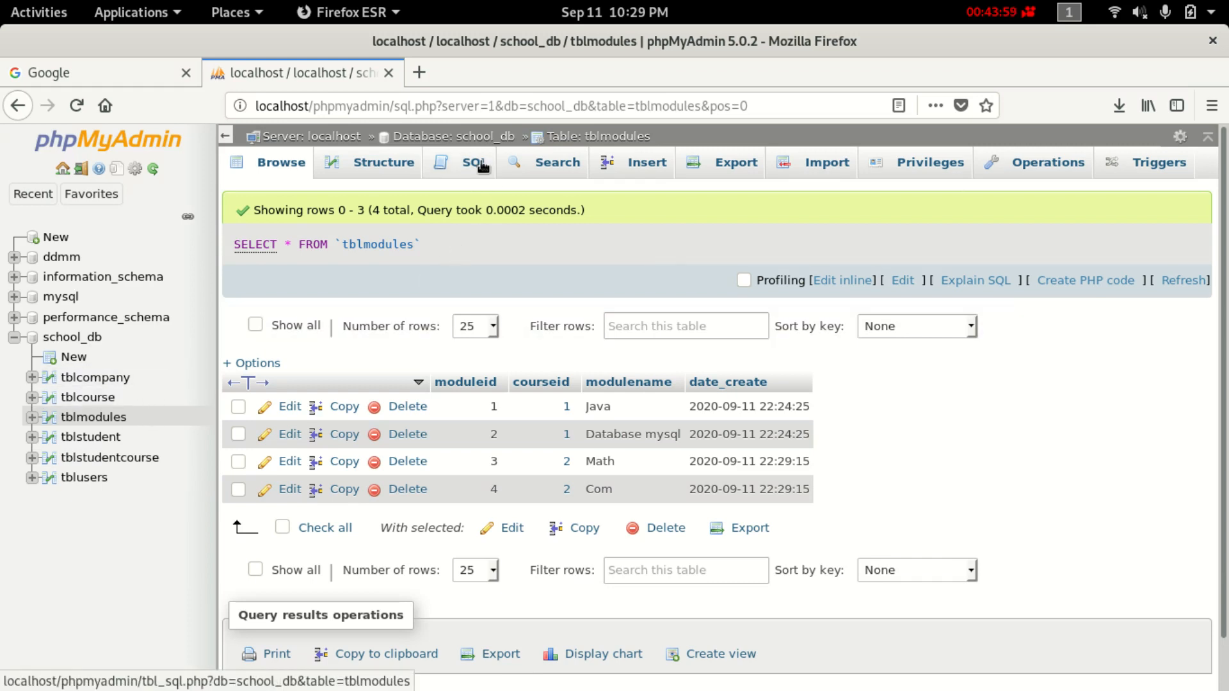
Browse tblcourse, then tblmodules' four modules, then return to tblcourse's two rows.
left_click(107, 399)
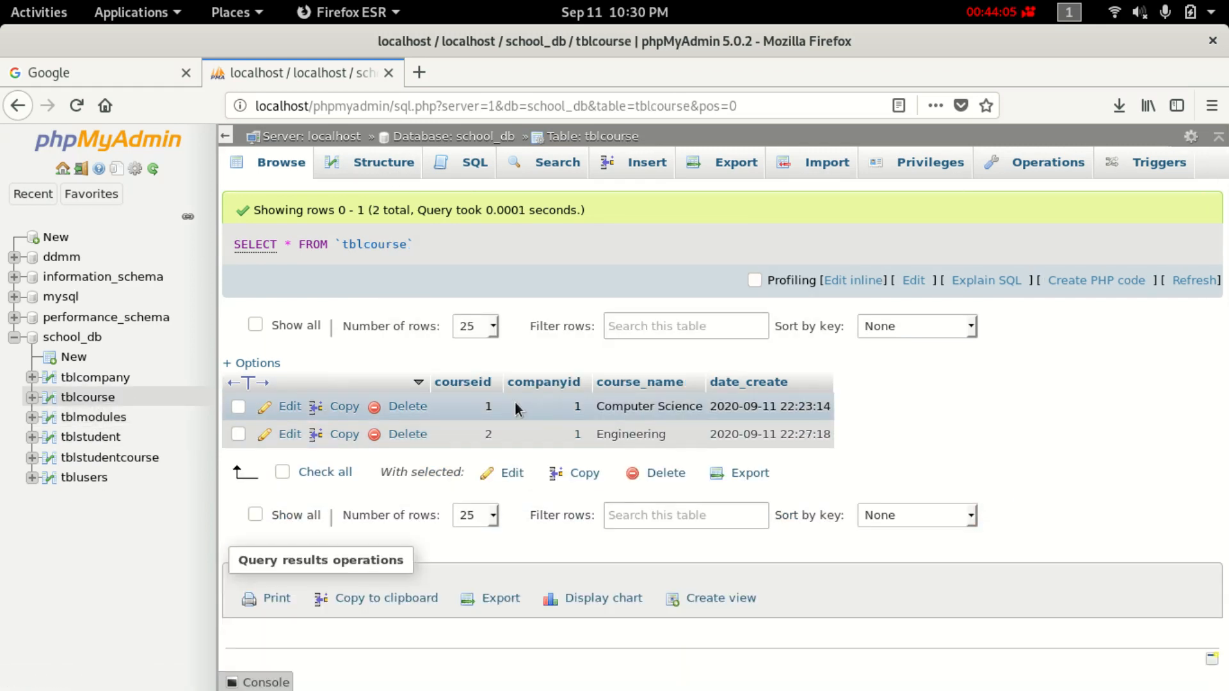
left_click(115, 423)
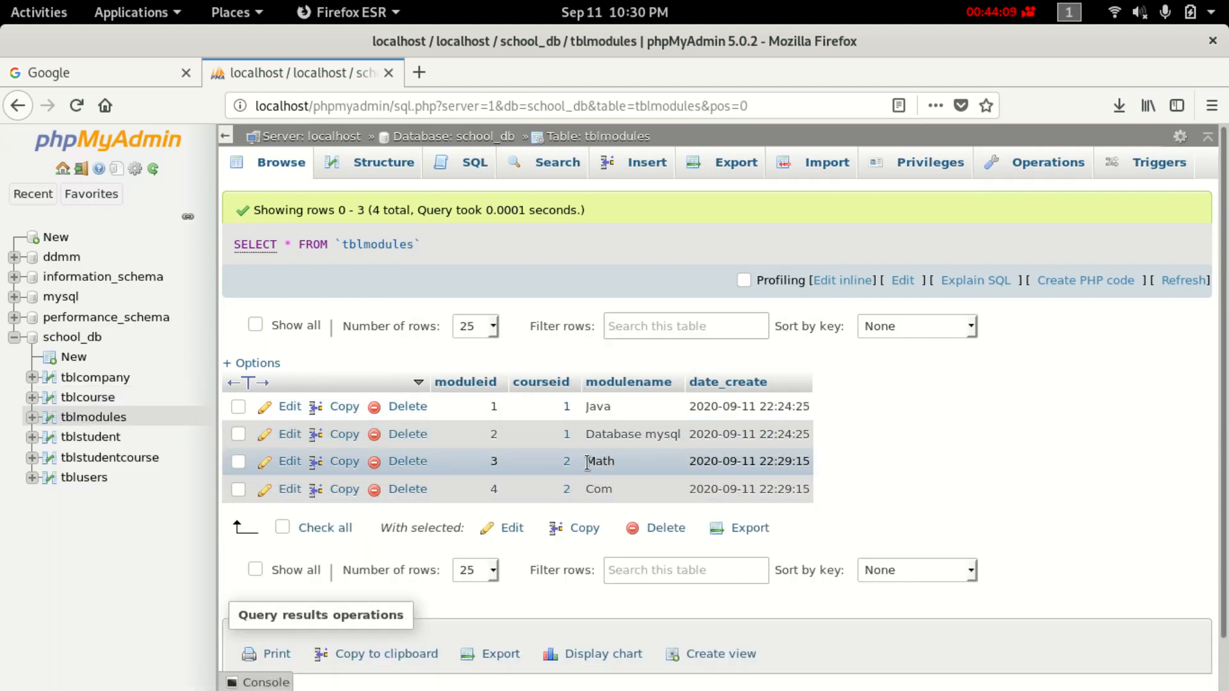
left_click(83, 398)
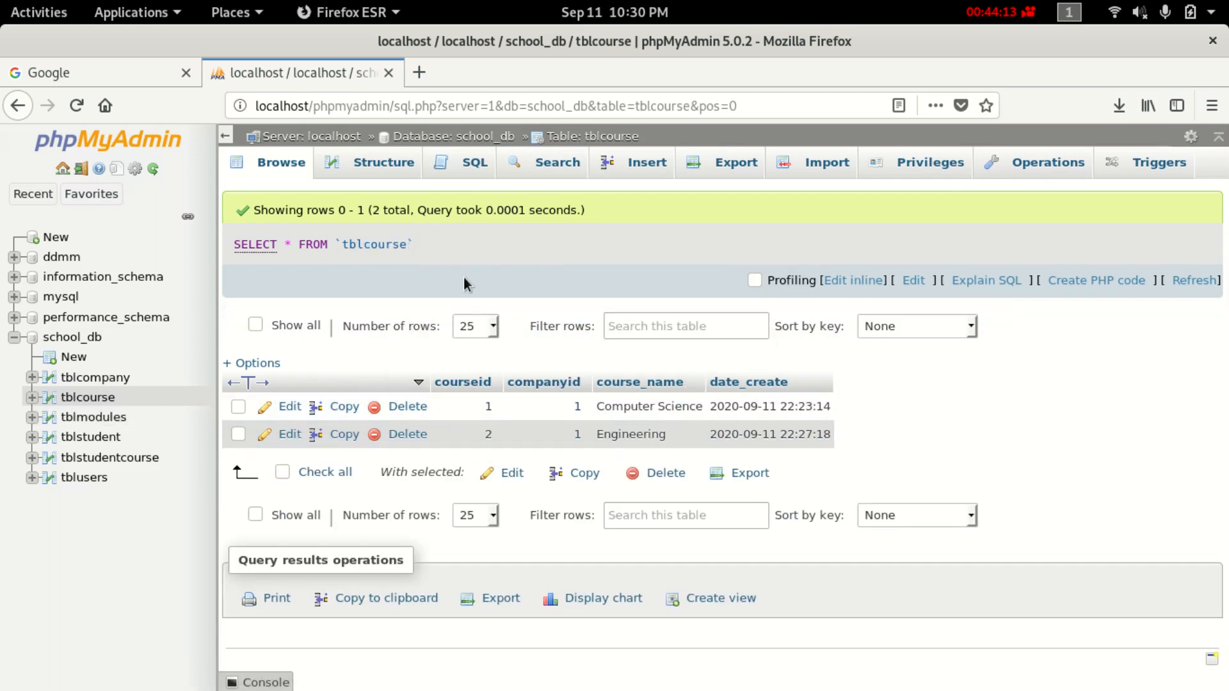
In tblcourse's SQL editor, delete the '1' after WHERE and the SELECT asterisk.
left_click(469, 168)
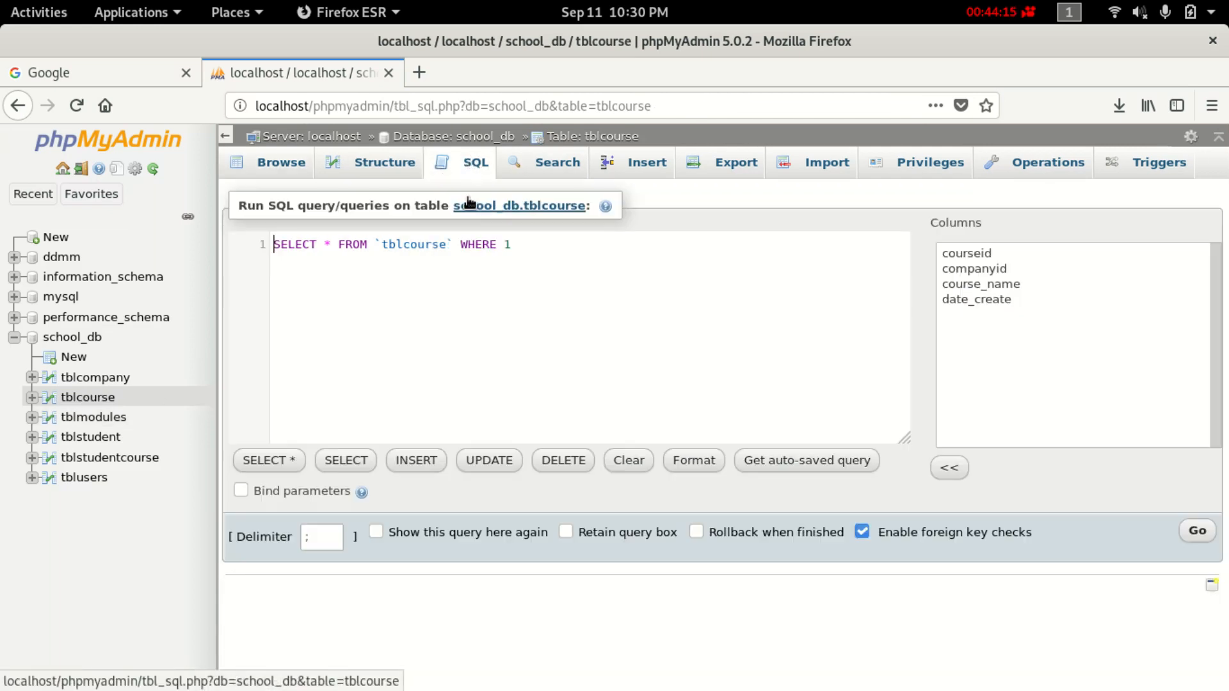
left_click_drag(528, 238, 420, 278)
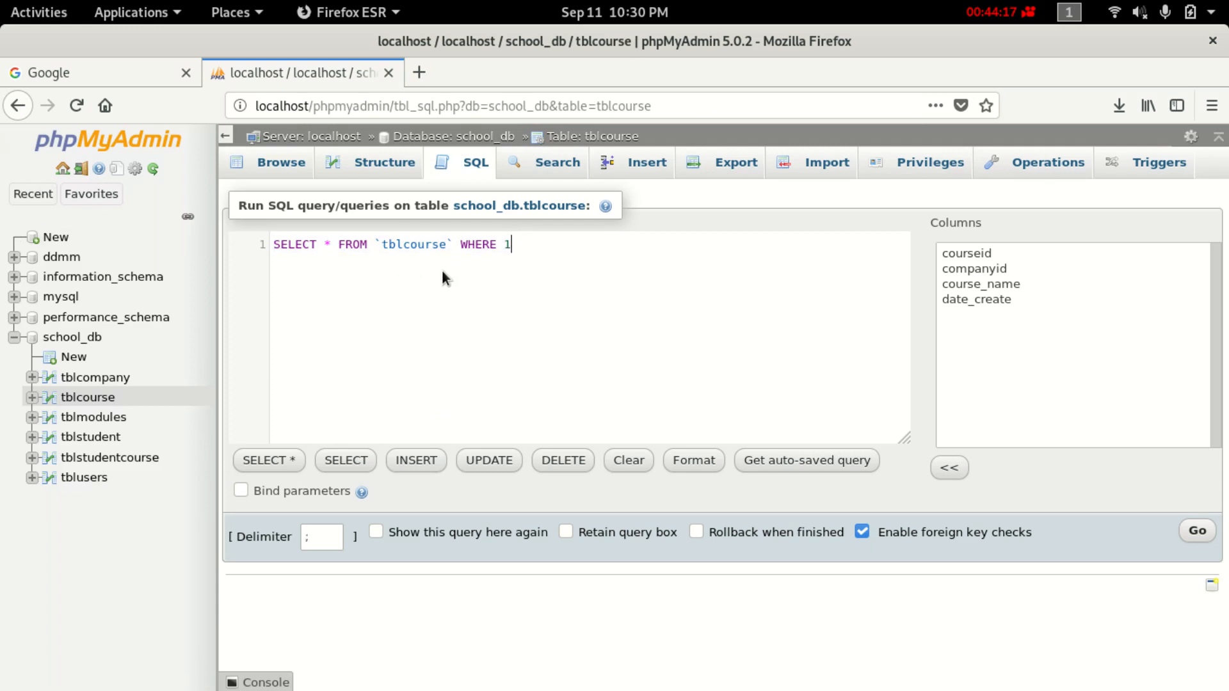
key("BackSpace")
key("BackSpace")
key("BackSpace")
key("BackSpace")
key("BackSpace")
key("BackSpace")
key("BackSpace")
key("BackSpace")
key("BackSpace")
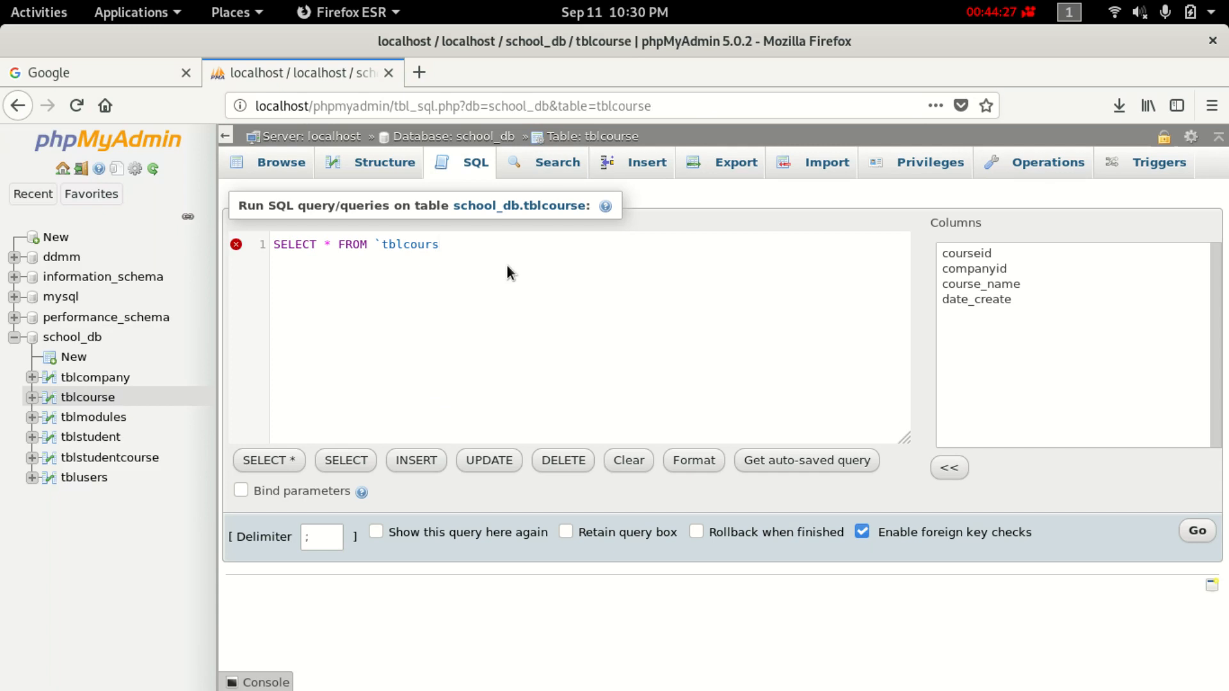
type("e")
left_click(330, 244)
key("BackSpace")
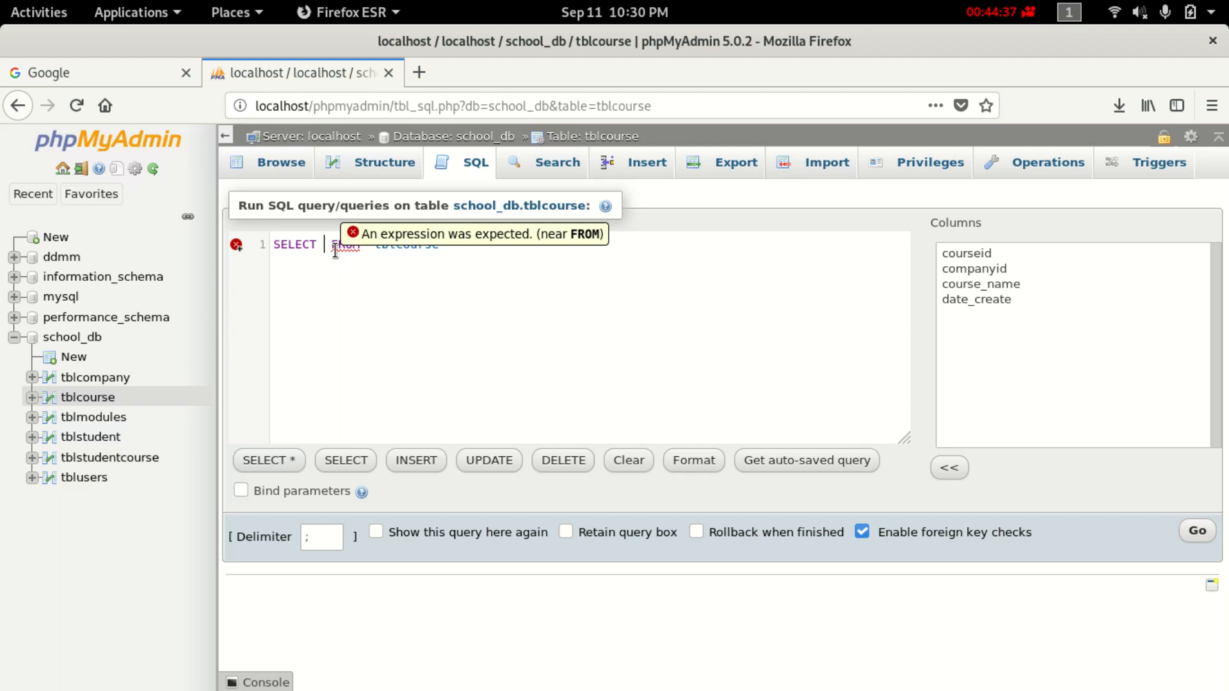
Make tblcourse.course_name the selected column, completing it from autocomplete.
double_click(401, 244)
right_click(401, 244)
left_click(397, 248)
left_click(366, 242)
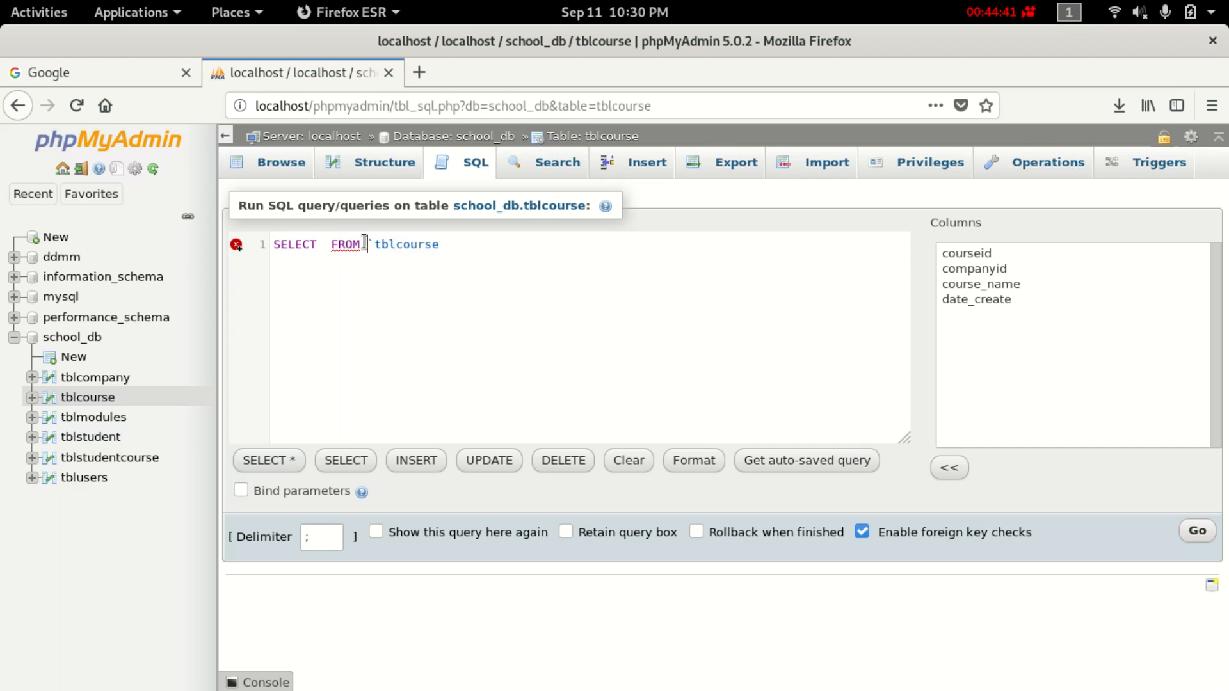
key("Delete")
key("ctrl+v")
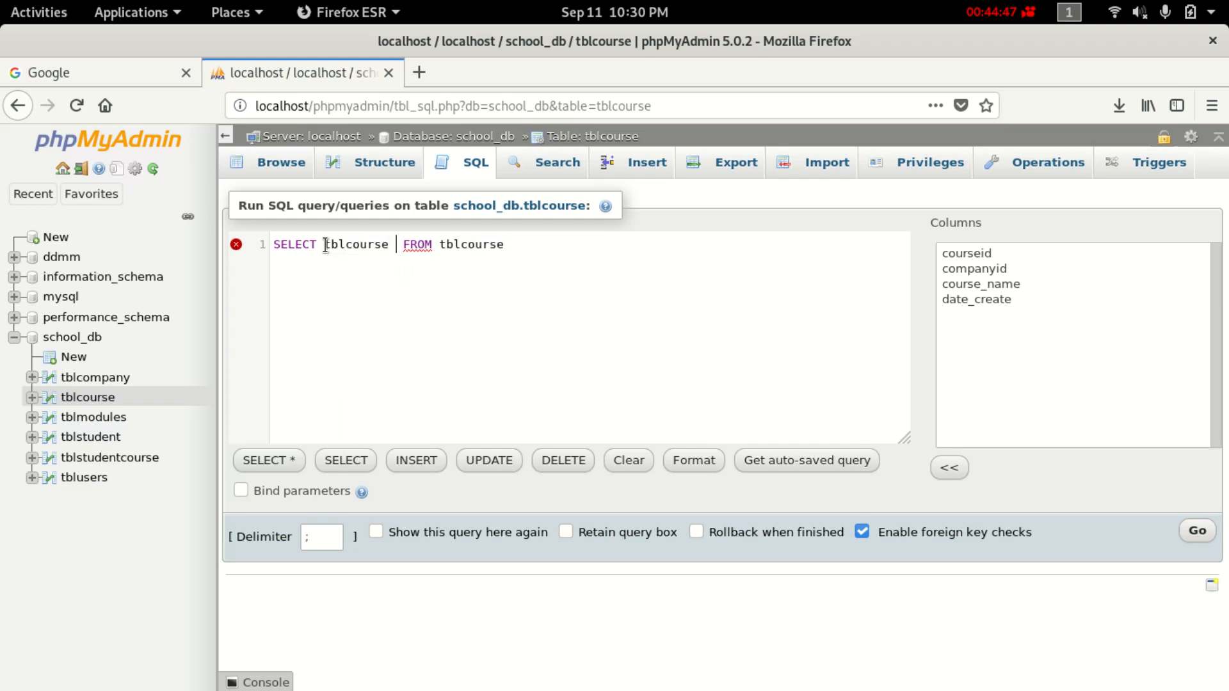
type(".")
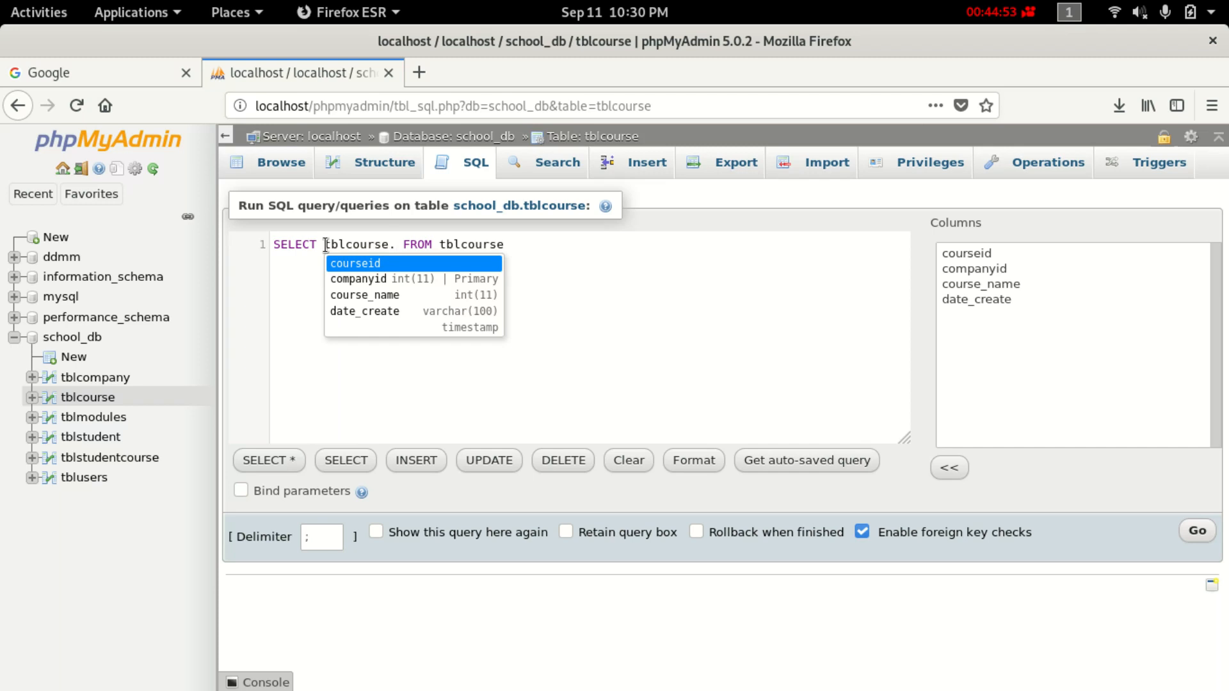
type("course")
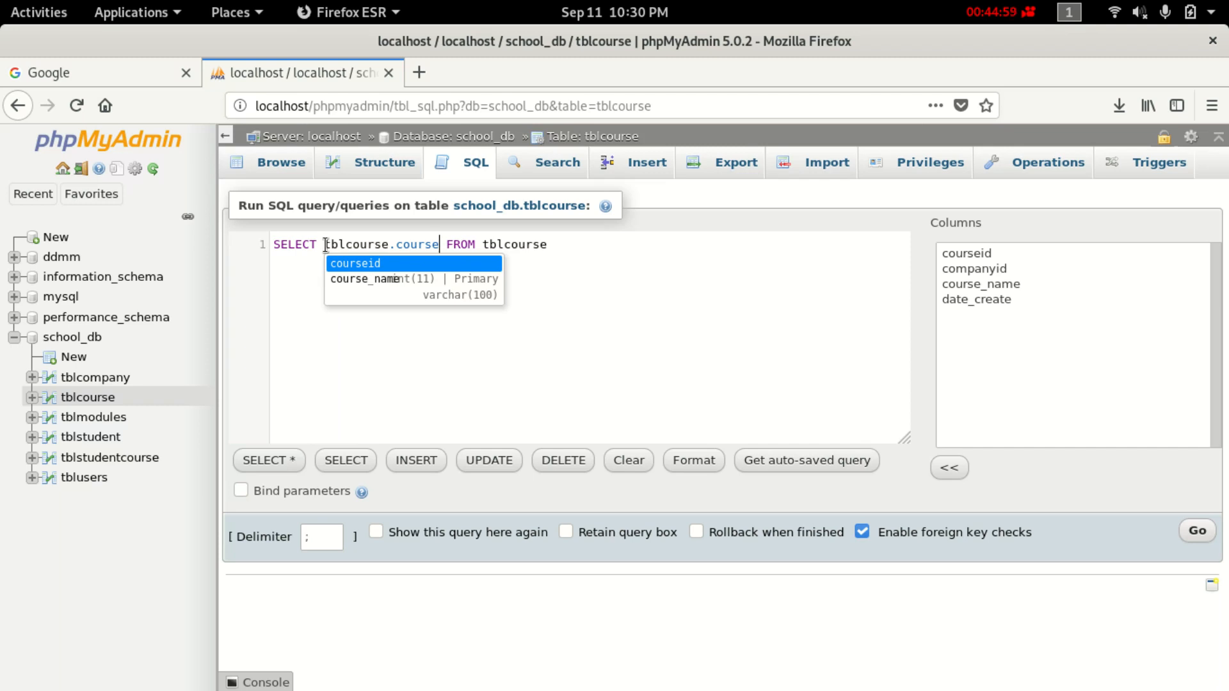
key("Down")
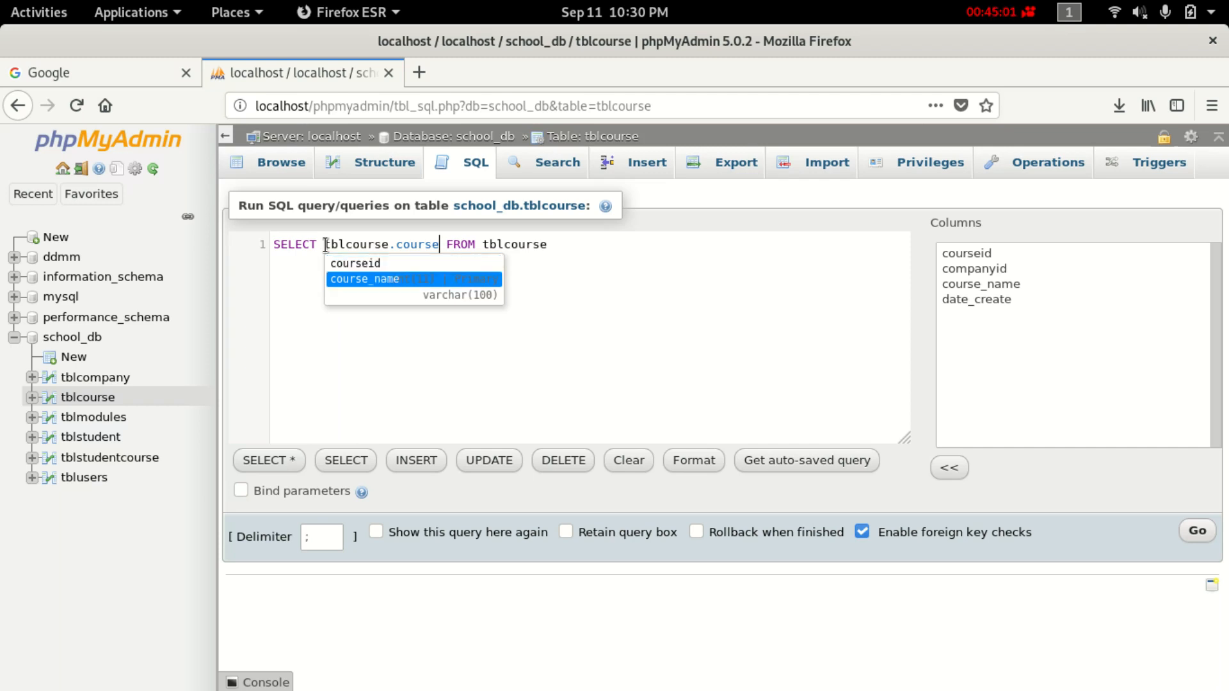
key("Return")
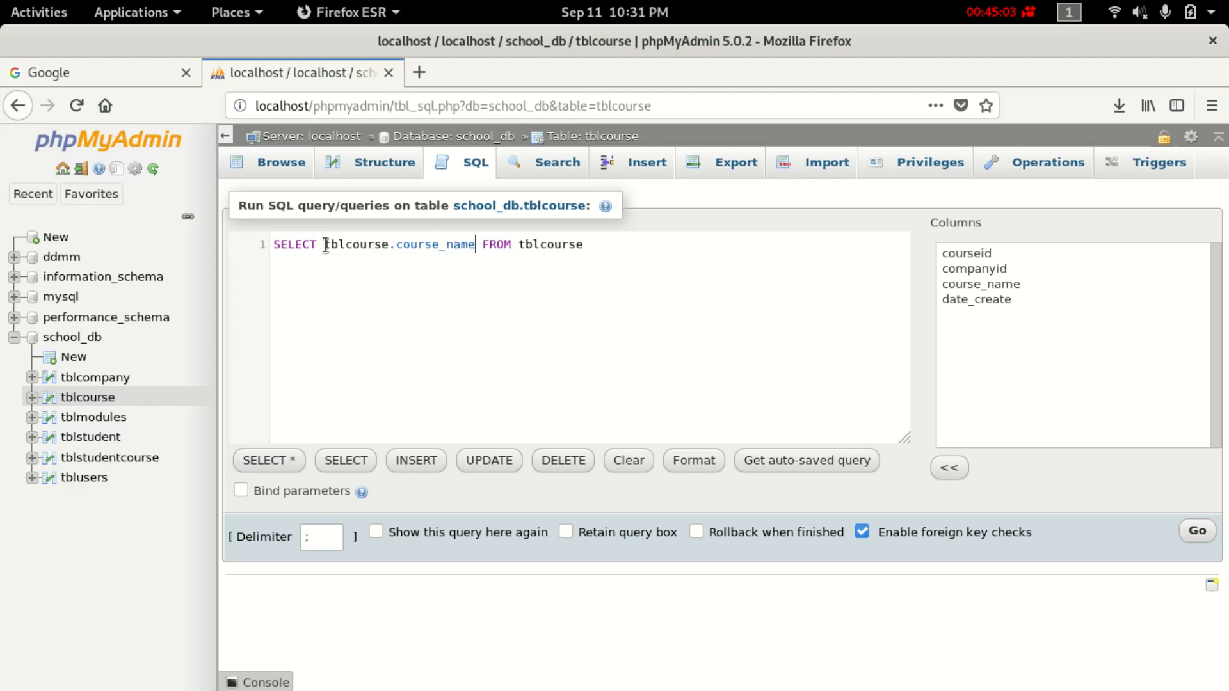
Append tblcourse.courseid and tblmodules.modulename to the SELECT list via autocomplete.
type(",  ")
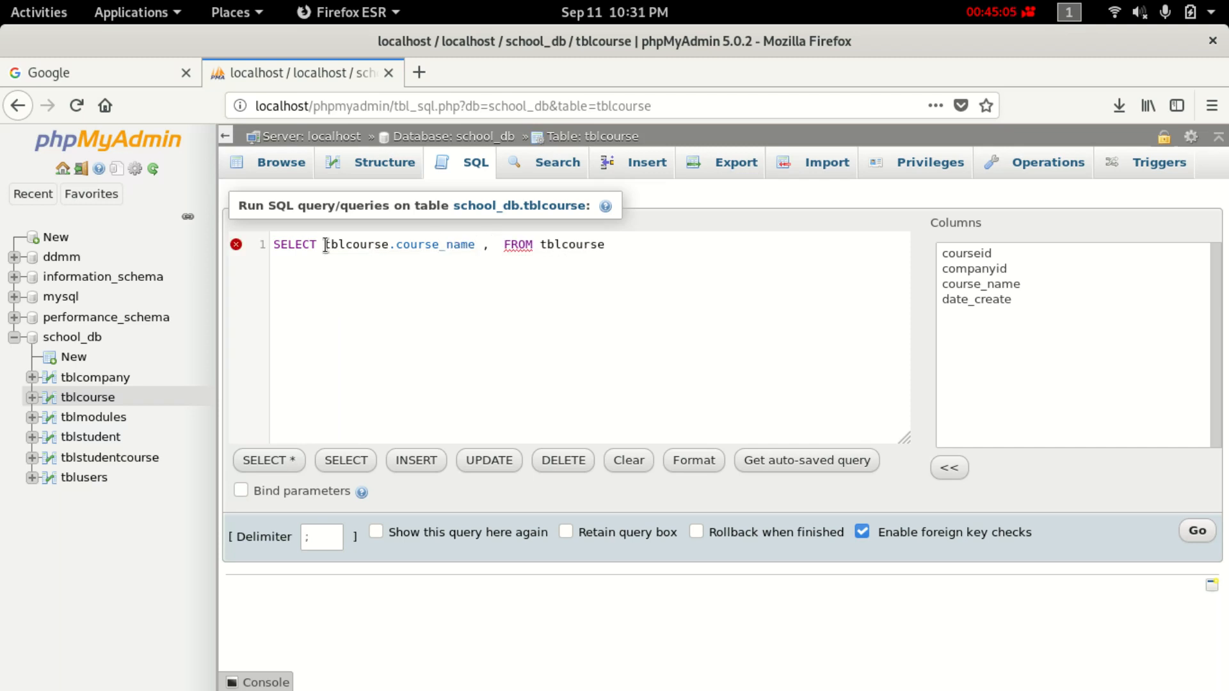
type("tblcourse")
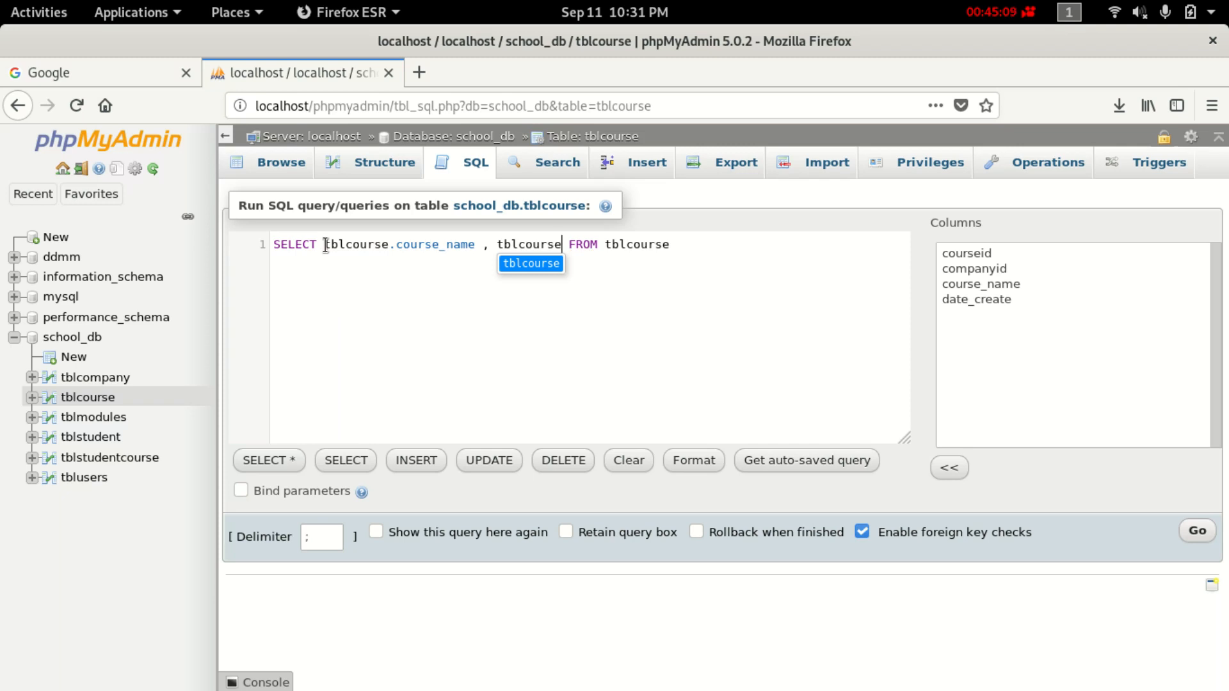
type(".")
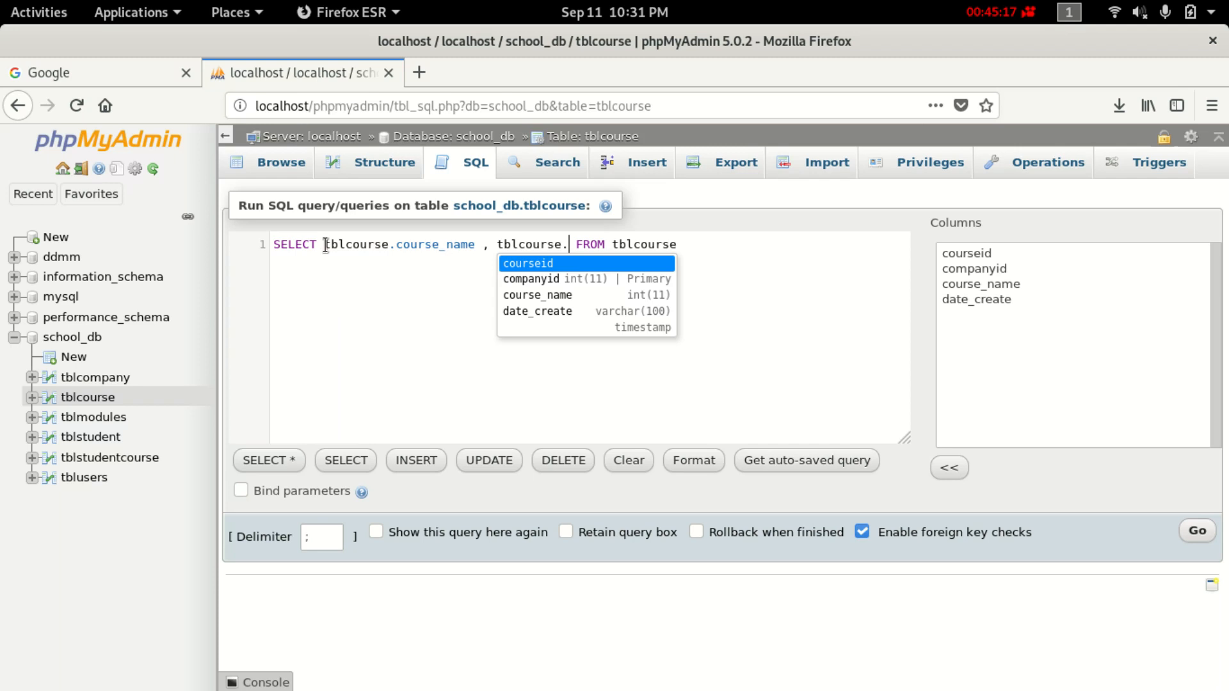
type("id")
key("BackSpace")
key("BackSpace")
key("BackSpace")
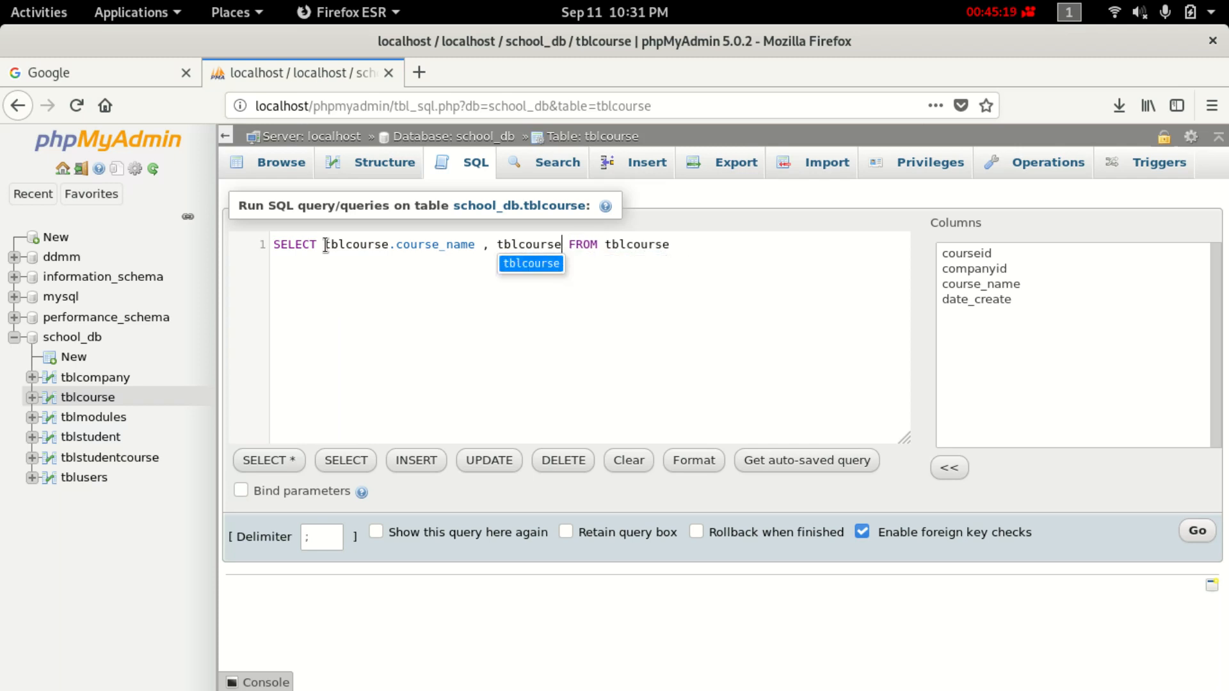
type(".")
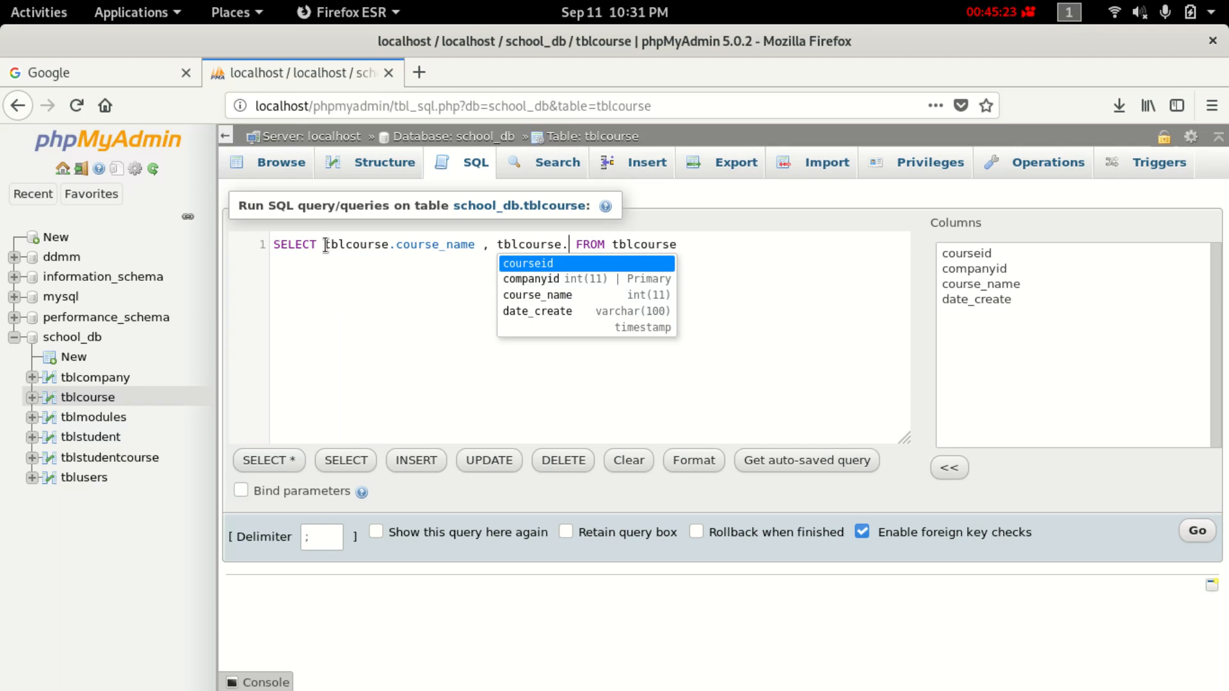
type("cours")
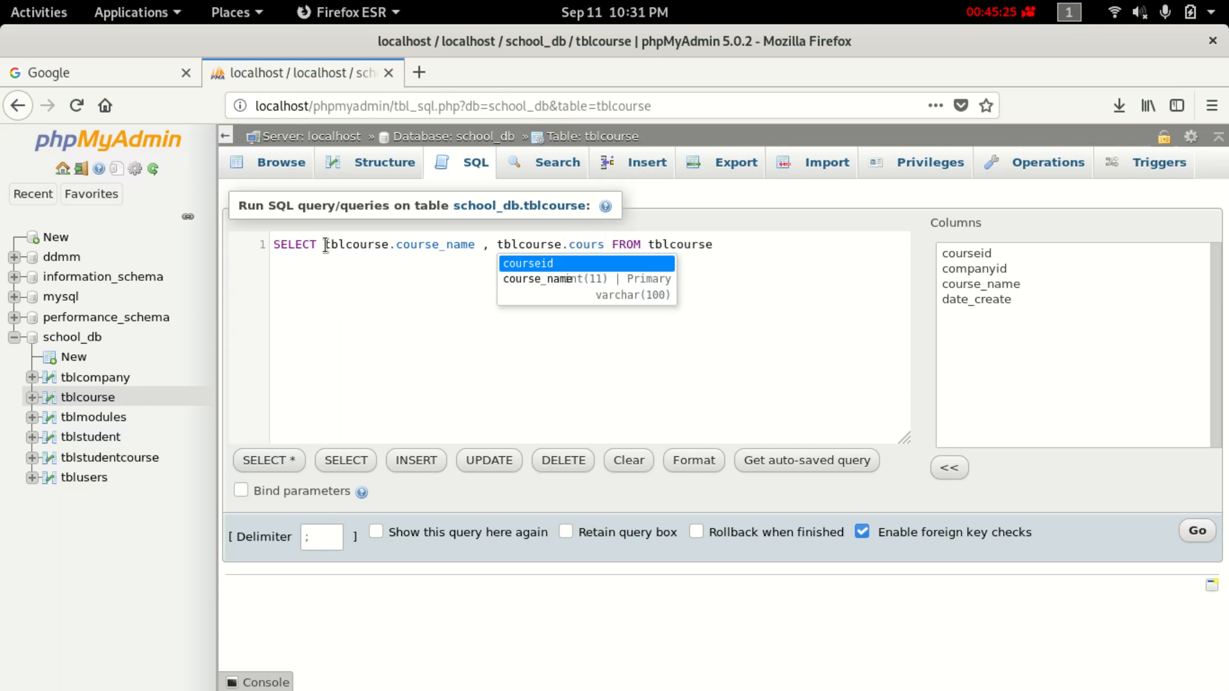
type("e")
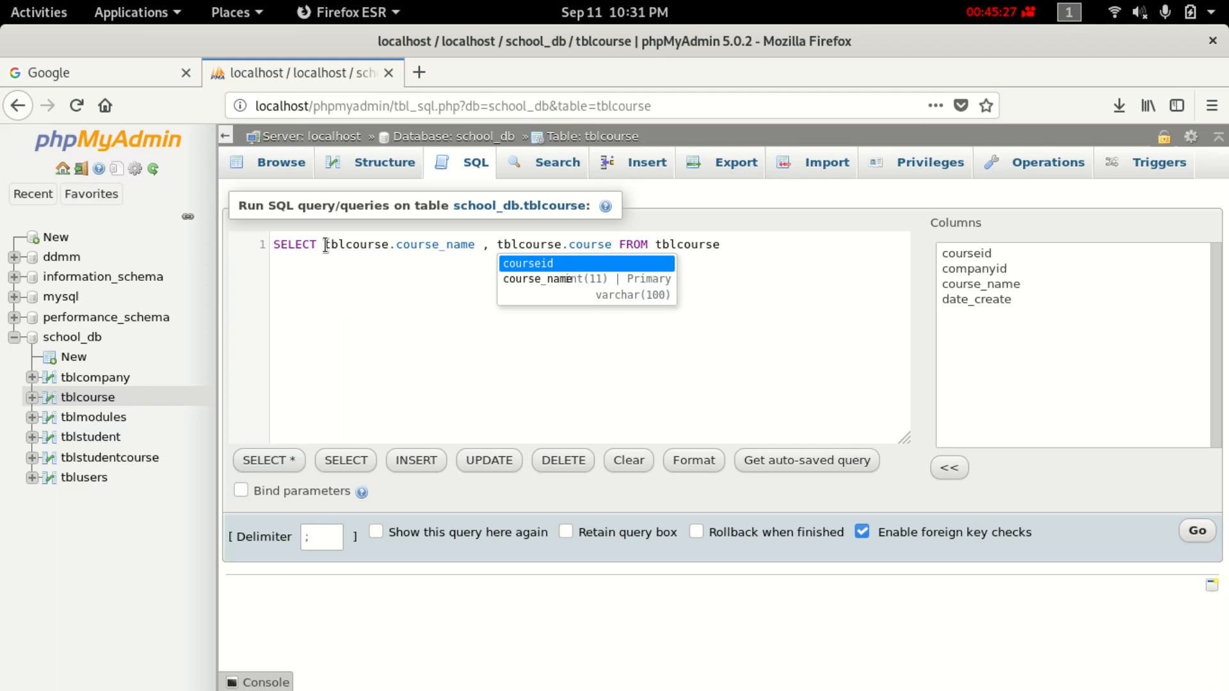
key("Return")
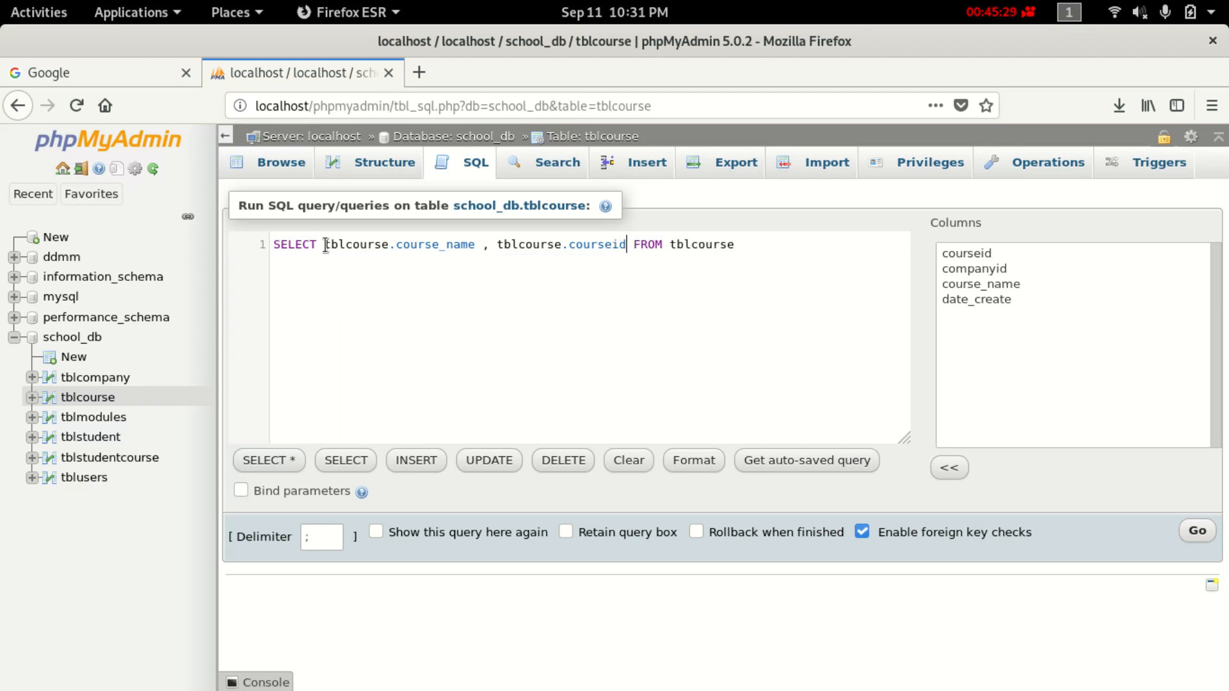
type(",")
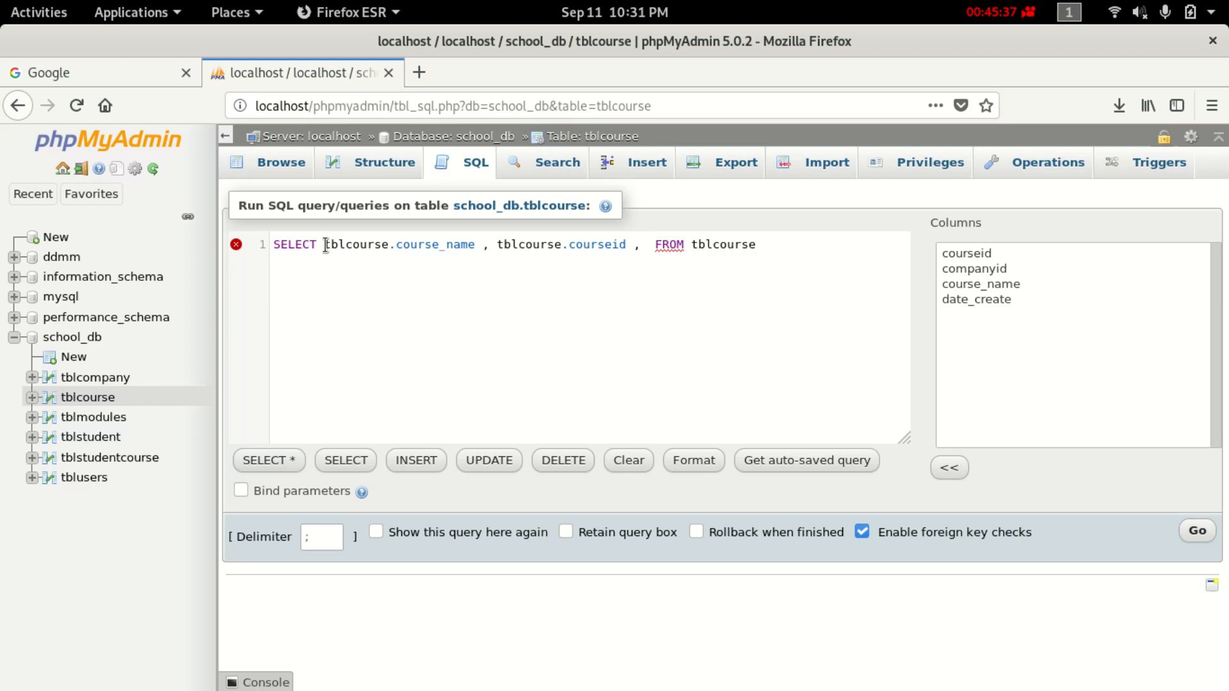
type("tbl")
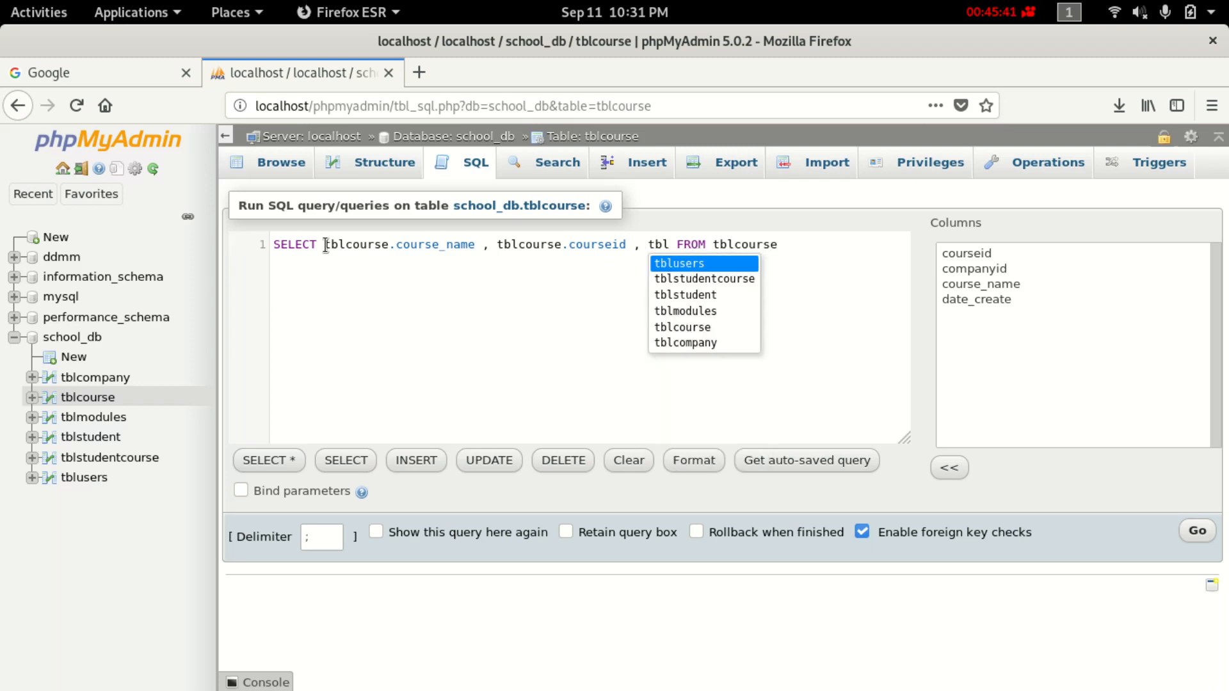
type("m")
key("Return")
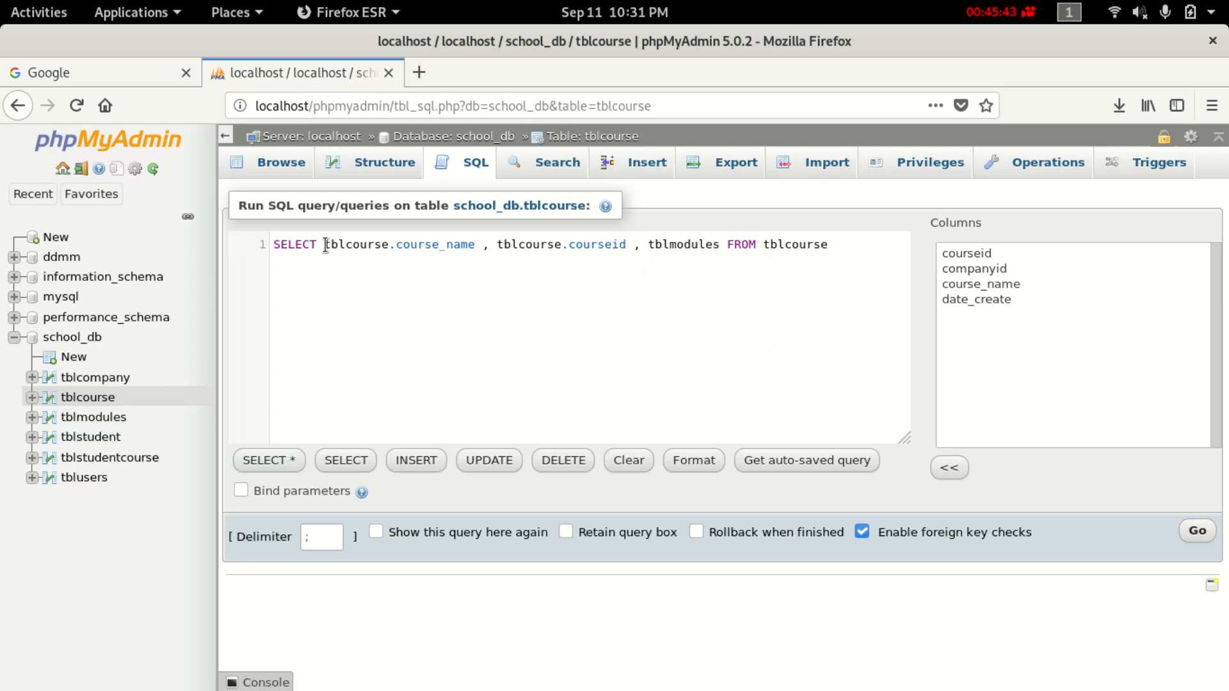
type(".")
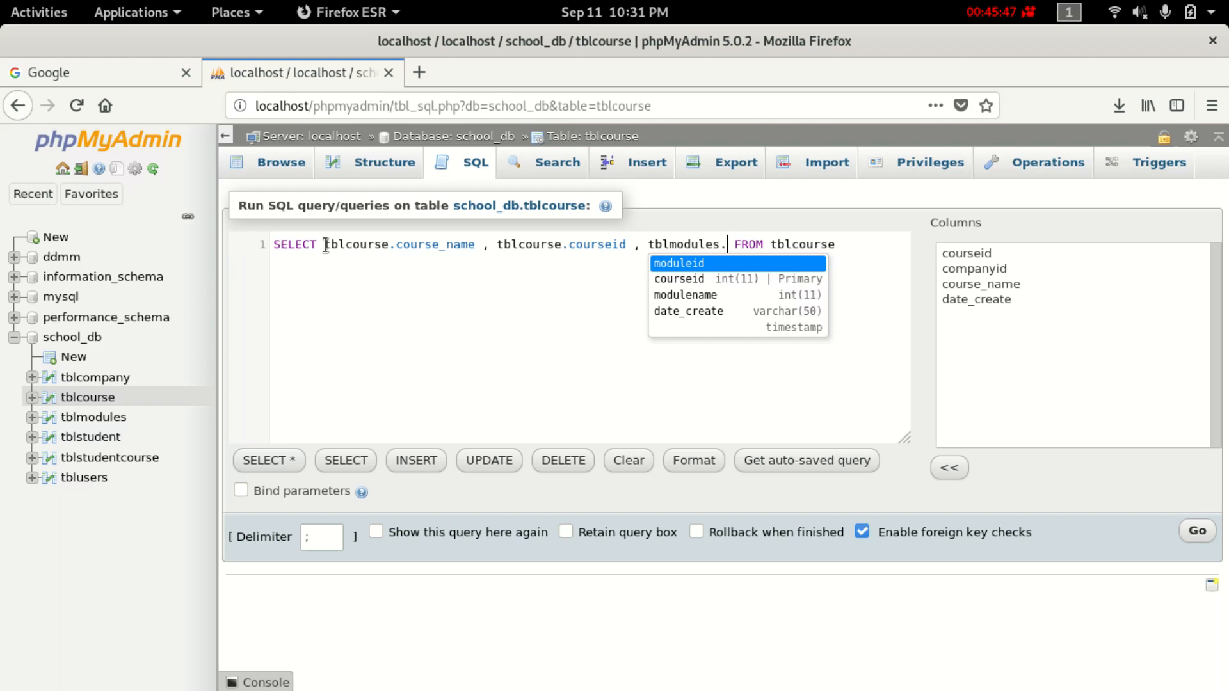
type("mo")
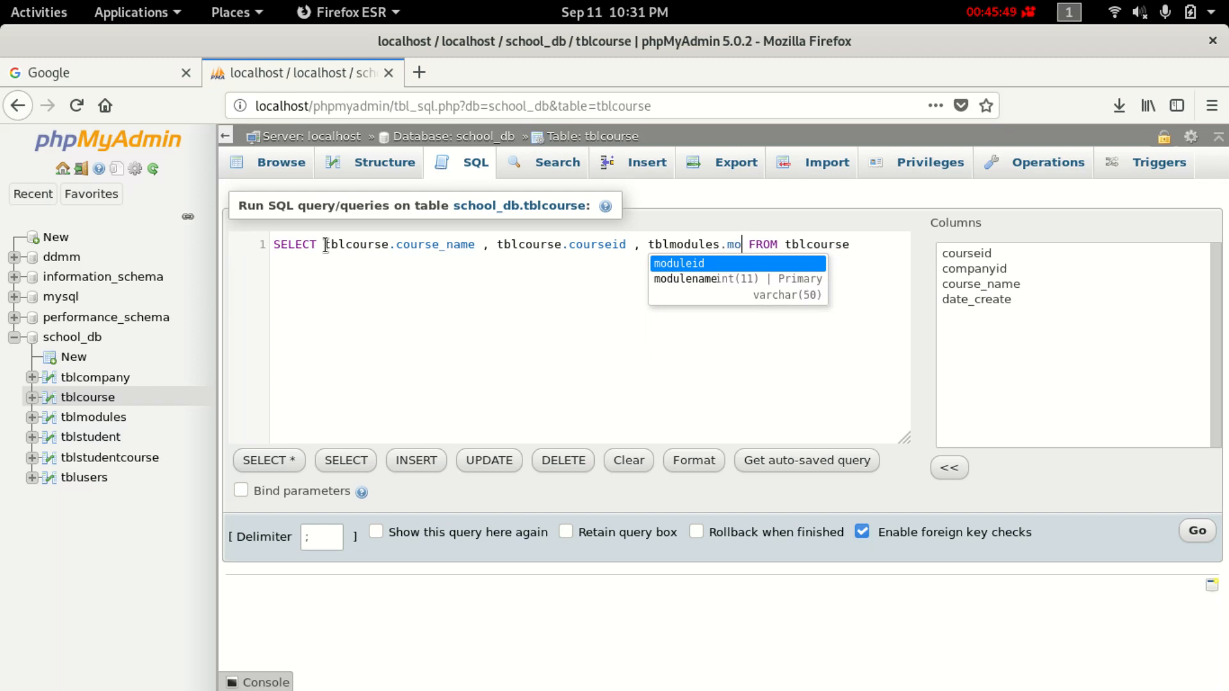
key("Down")
key("Return")
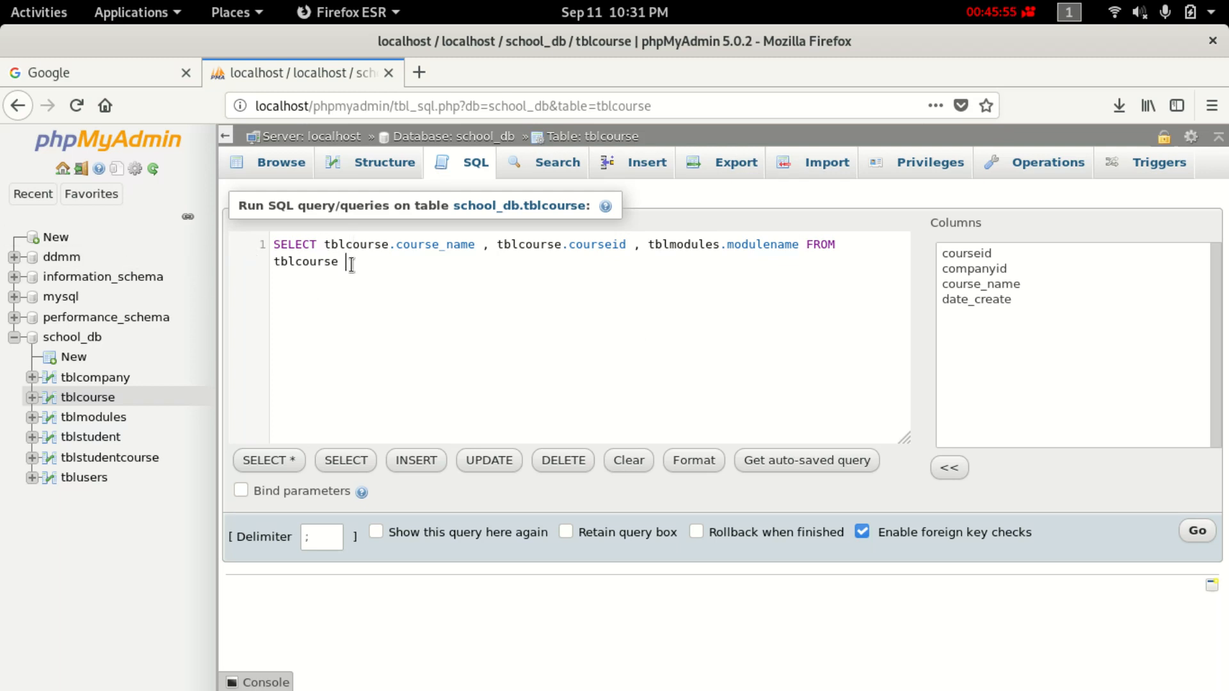
Start a new query line reading 'INNER JOIN tblmodules on'.
key("Return")
type("IND")
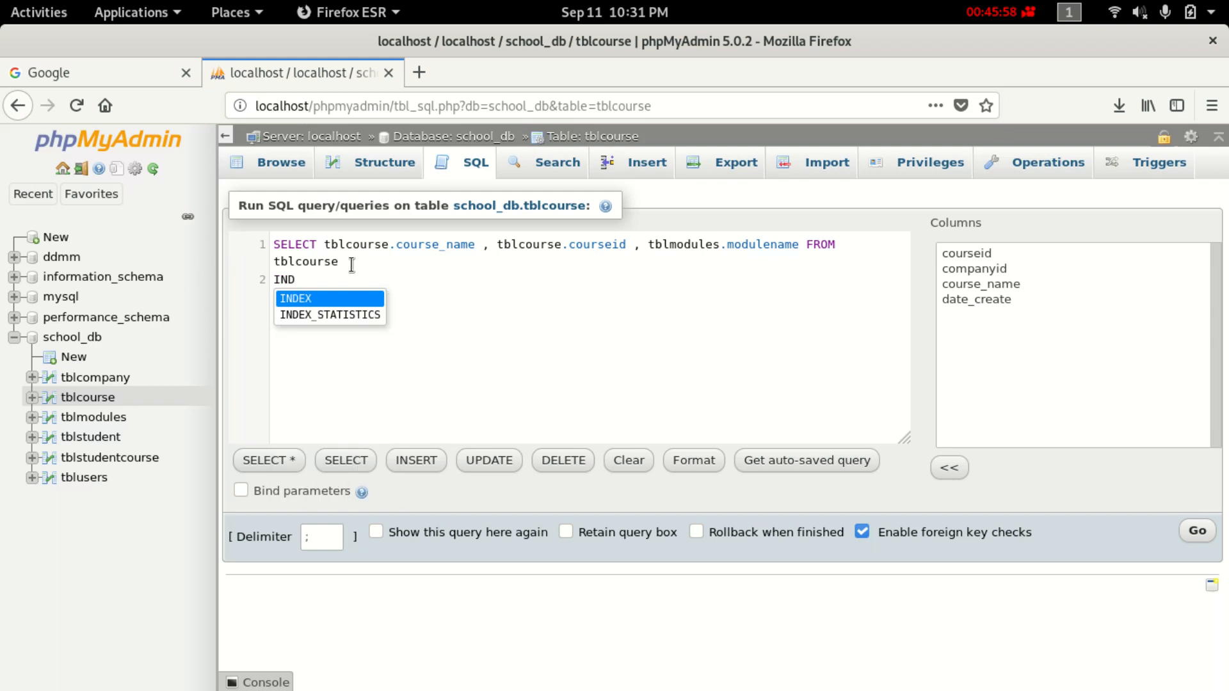
key("BackSpace")
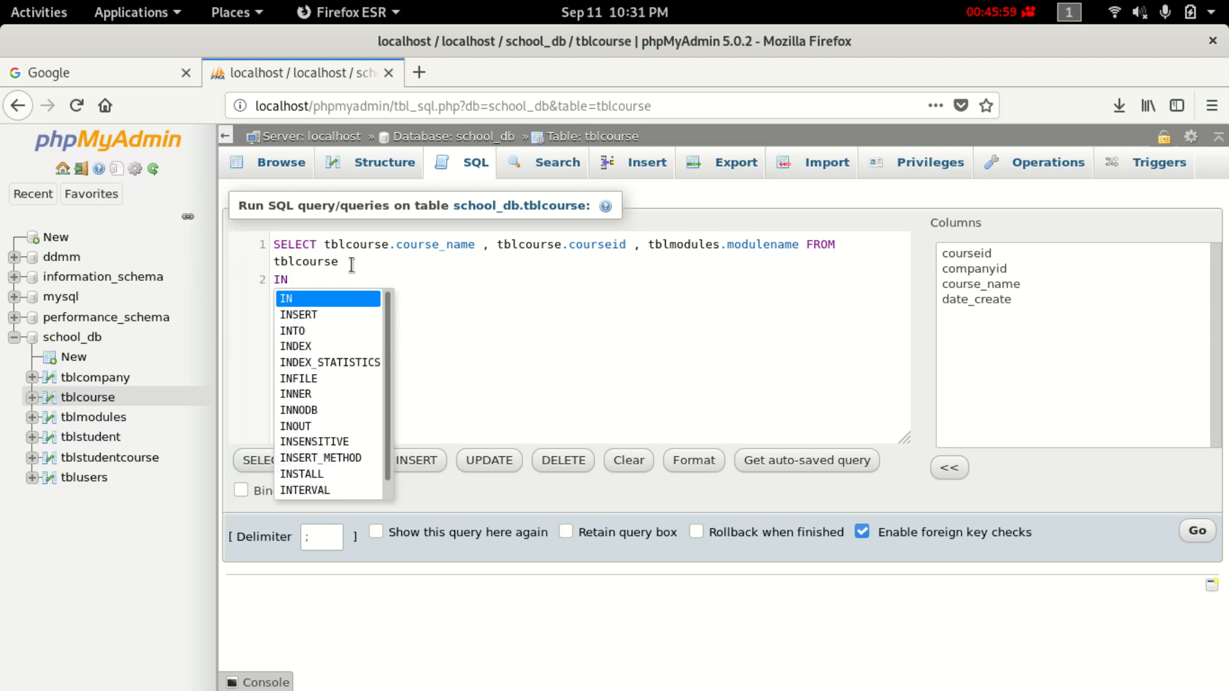
type("NER ")
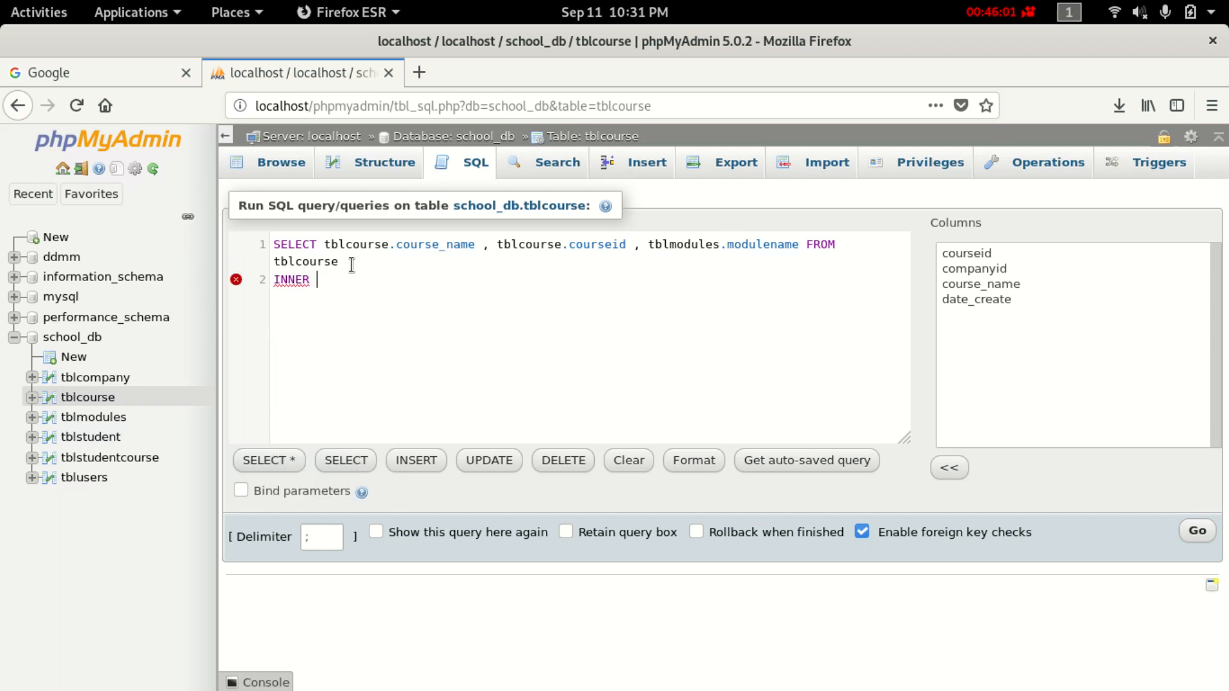
type("JOIN")
type("TBLM")
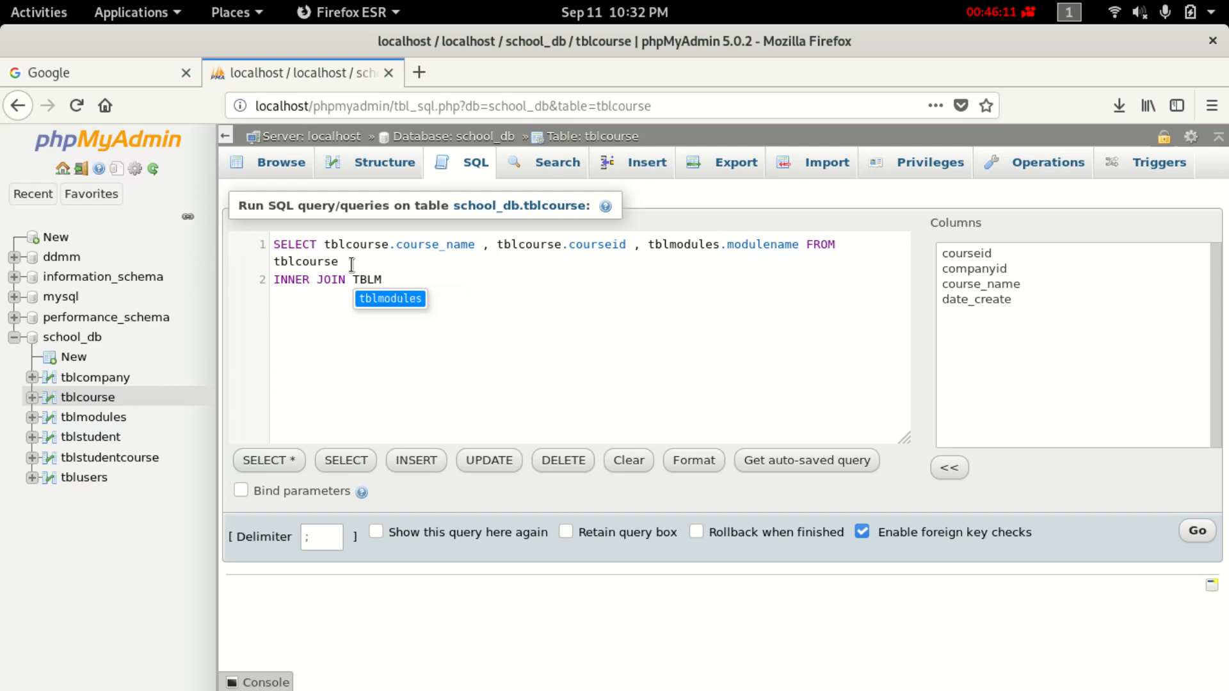
key("Return")
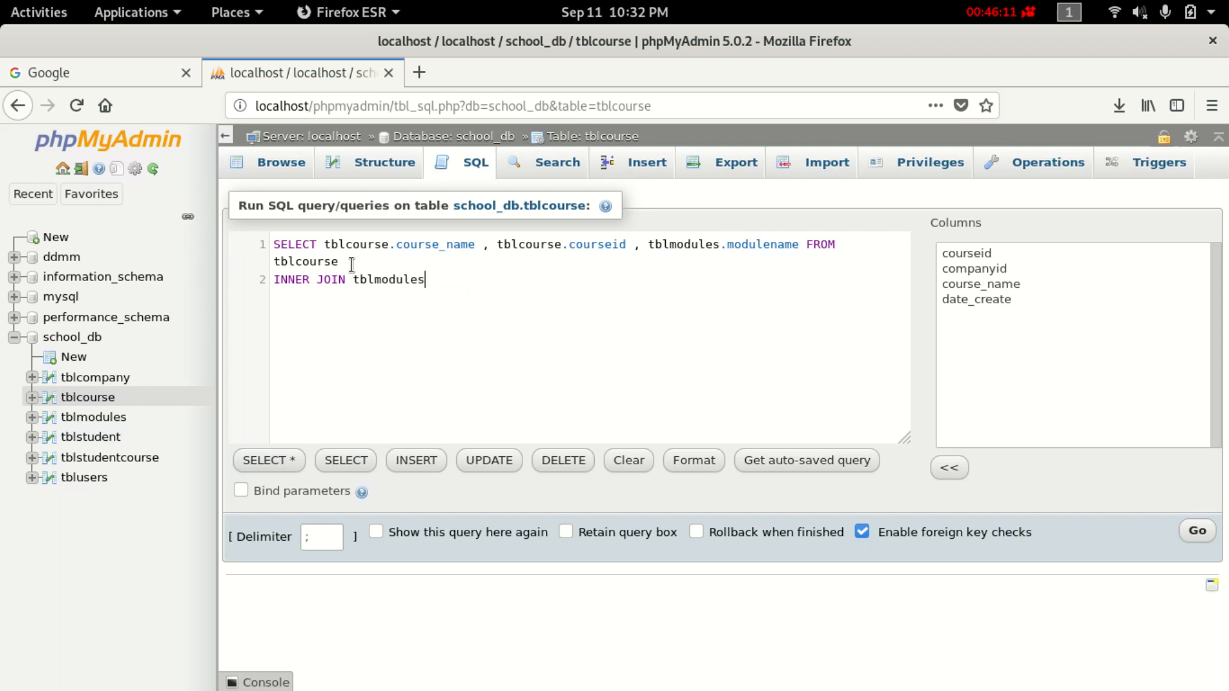
type("o")
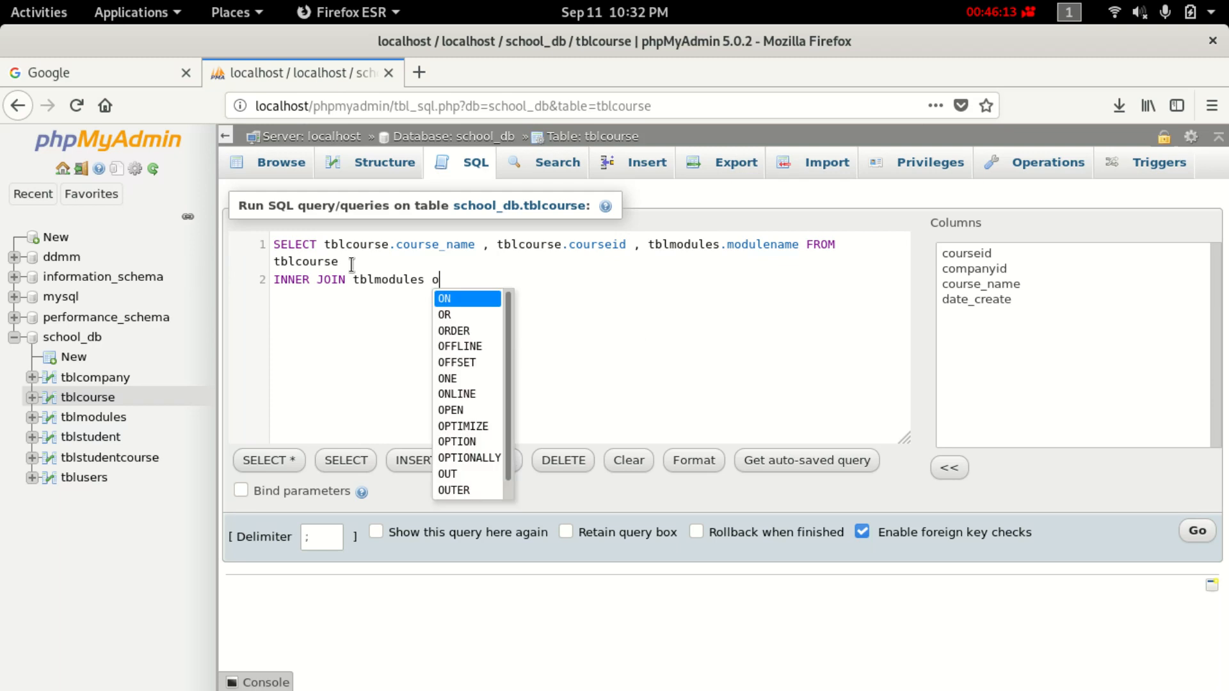
type("ne")
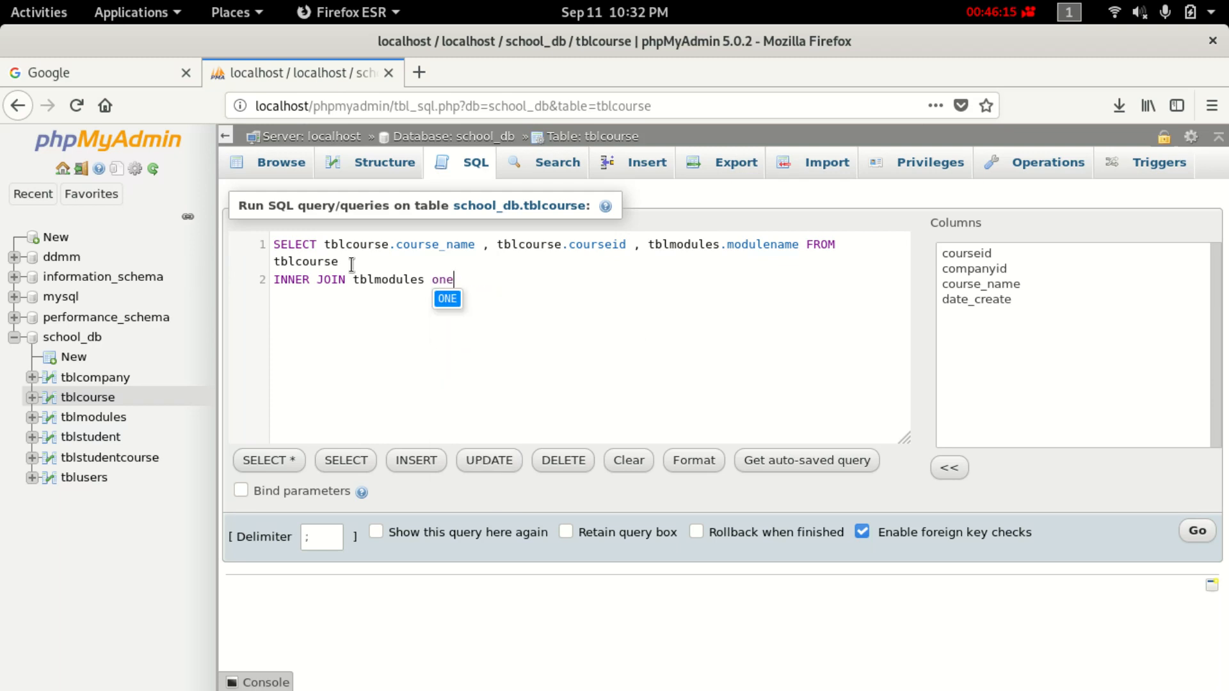
key("BackSpace")
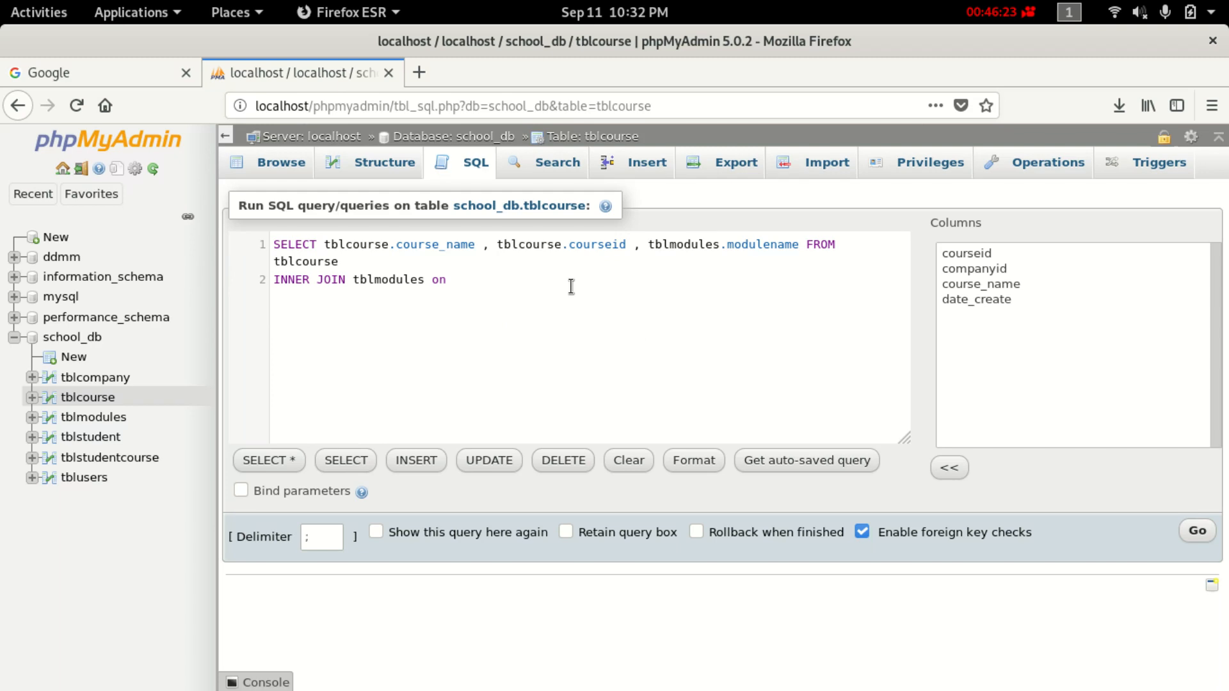
type("m")
key("BackSpace")
Complete the join condition tblmodules.courseid = tblcourse.courseid using autocomplete.
type("tb")
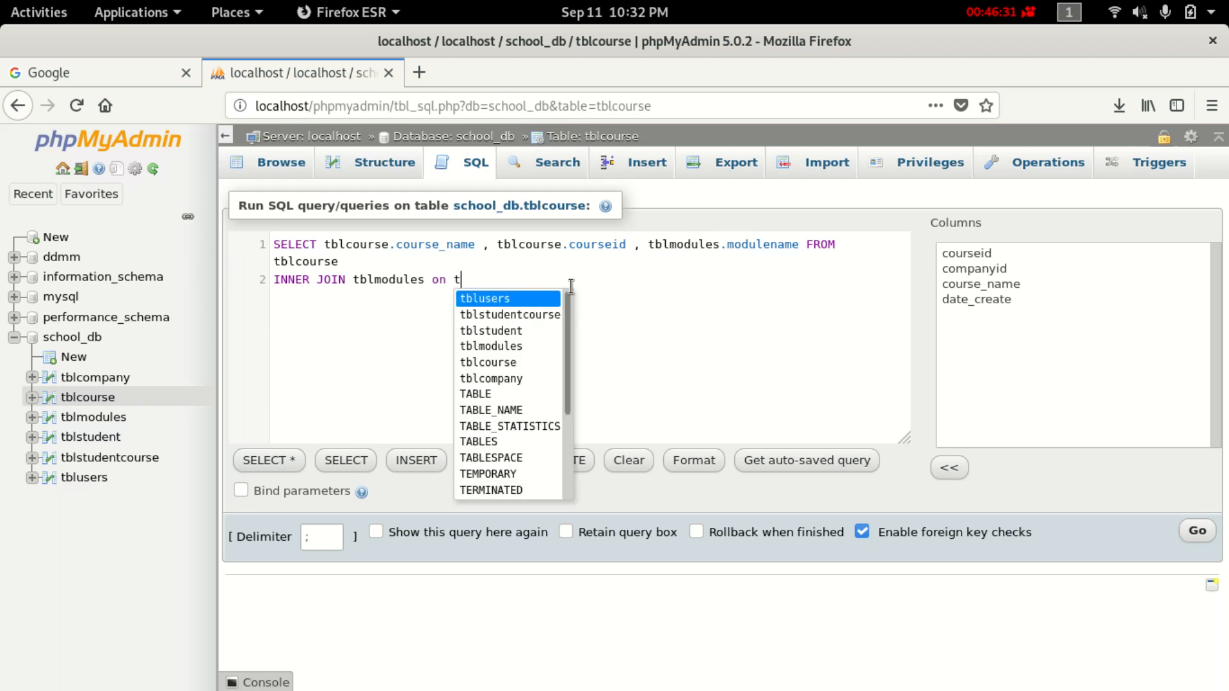
type("lm")
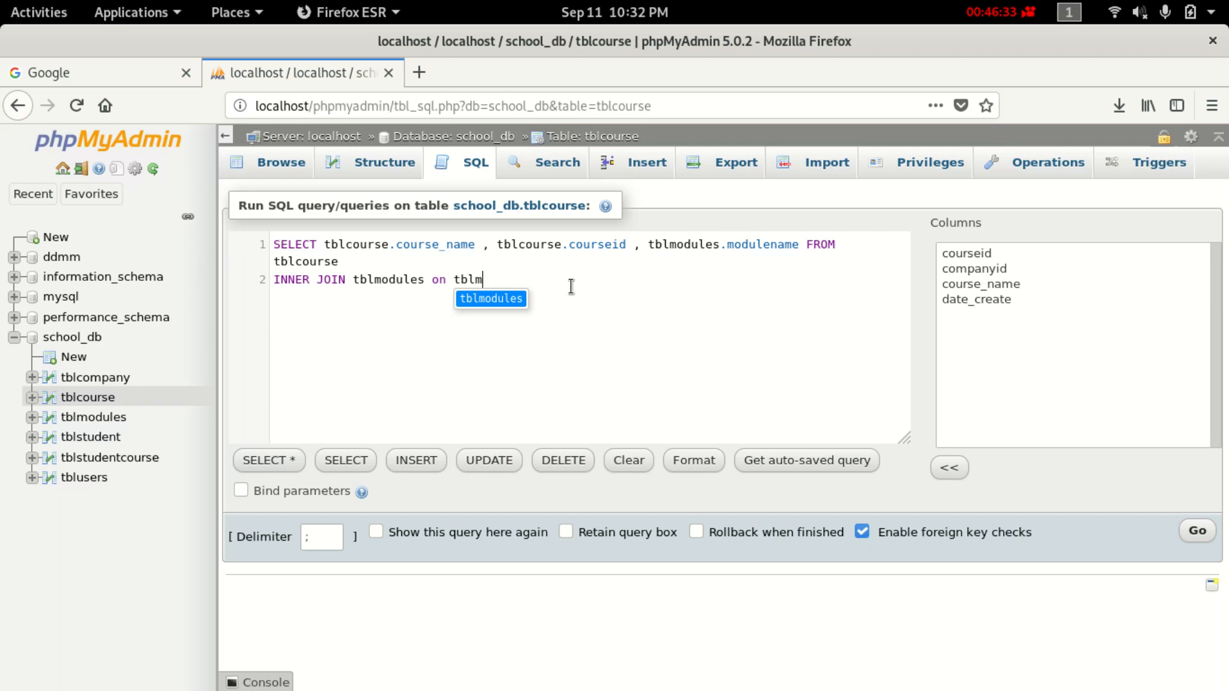
key("Return")
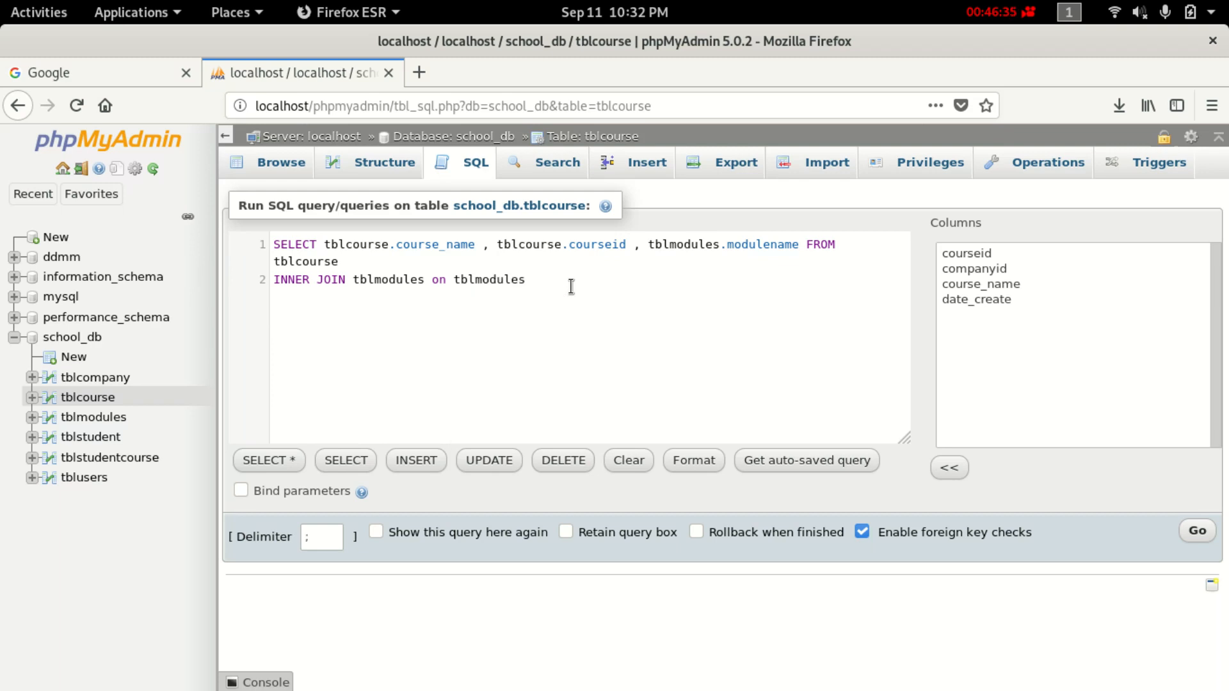
type(".")
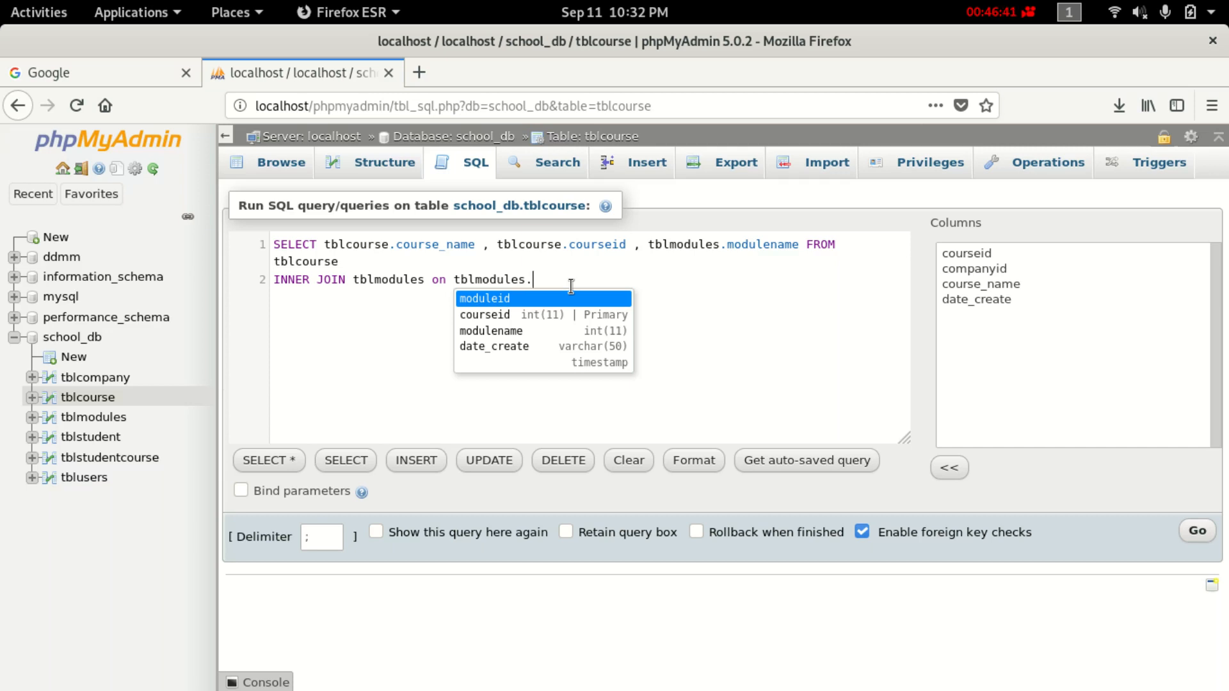
key("Down")
key("Return")
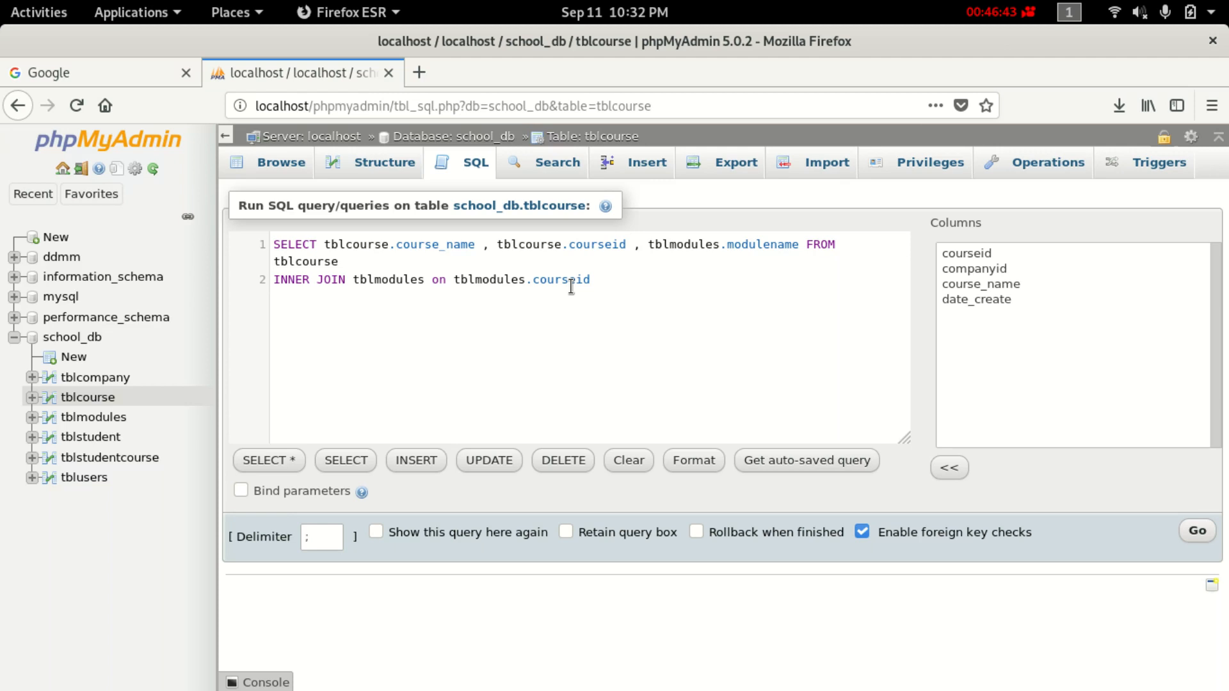
type("=")
type("tbl")
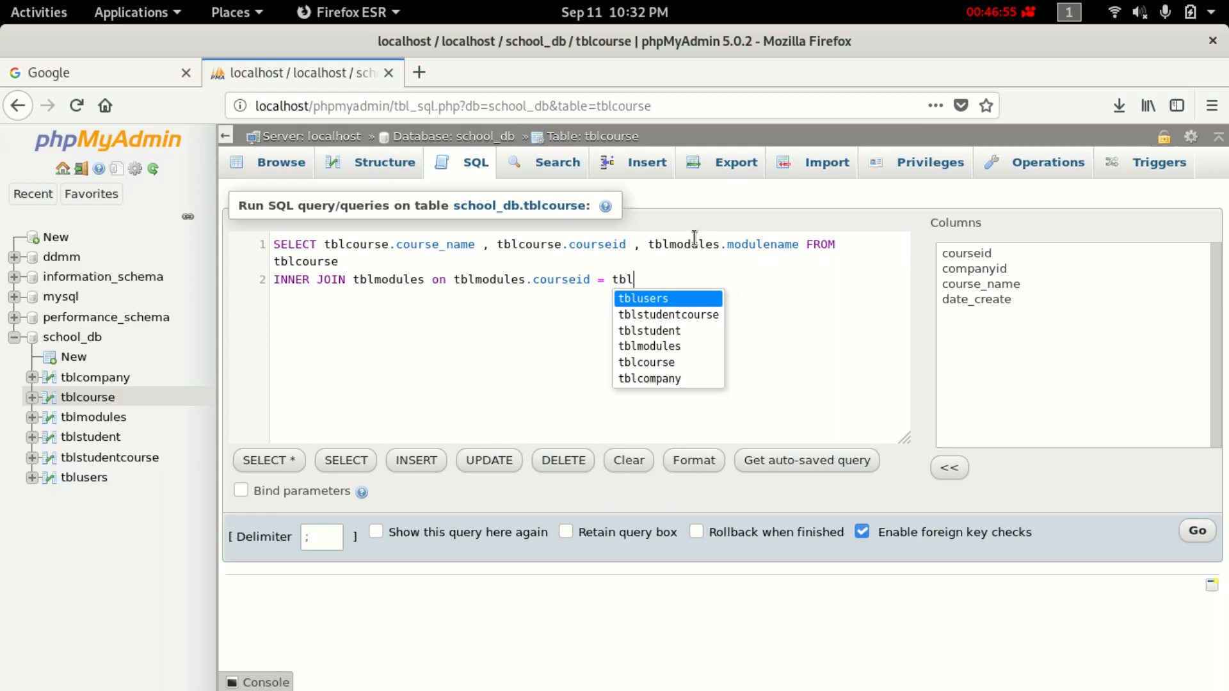
type("m")
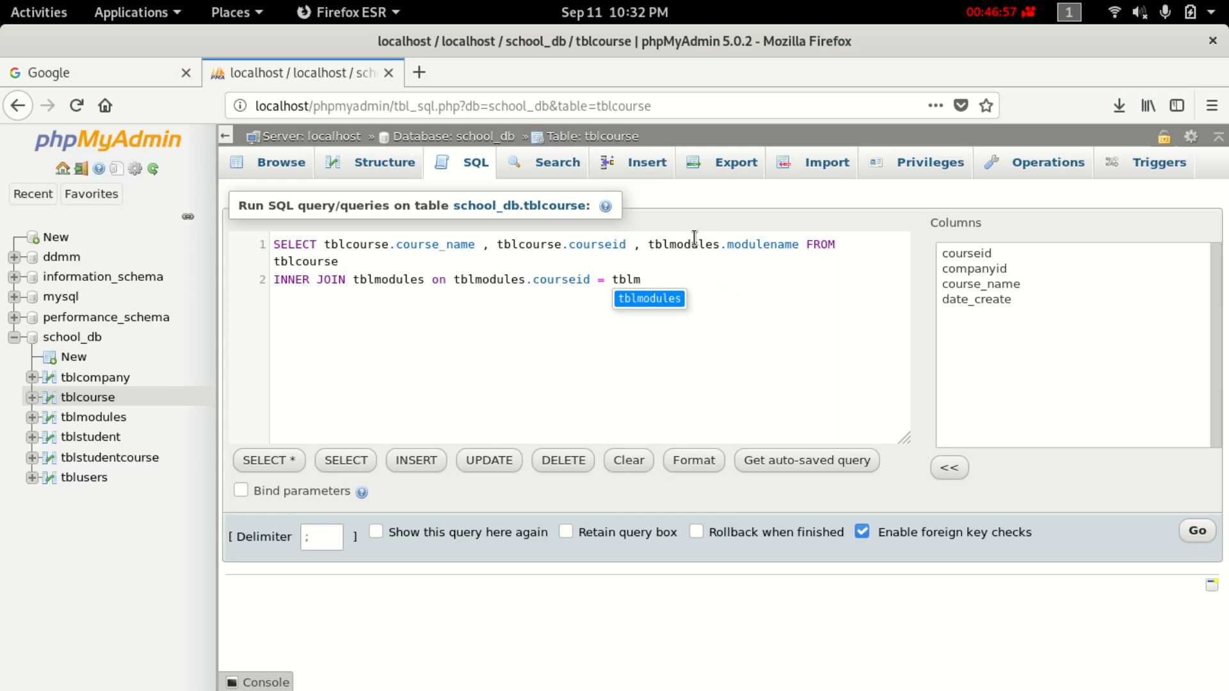
key("BackSpace")
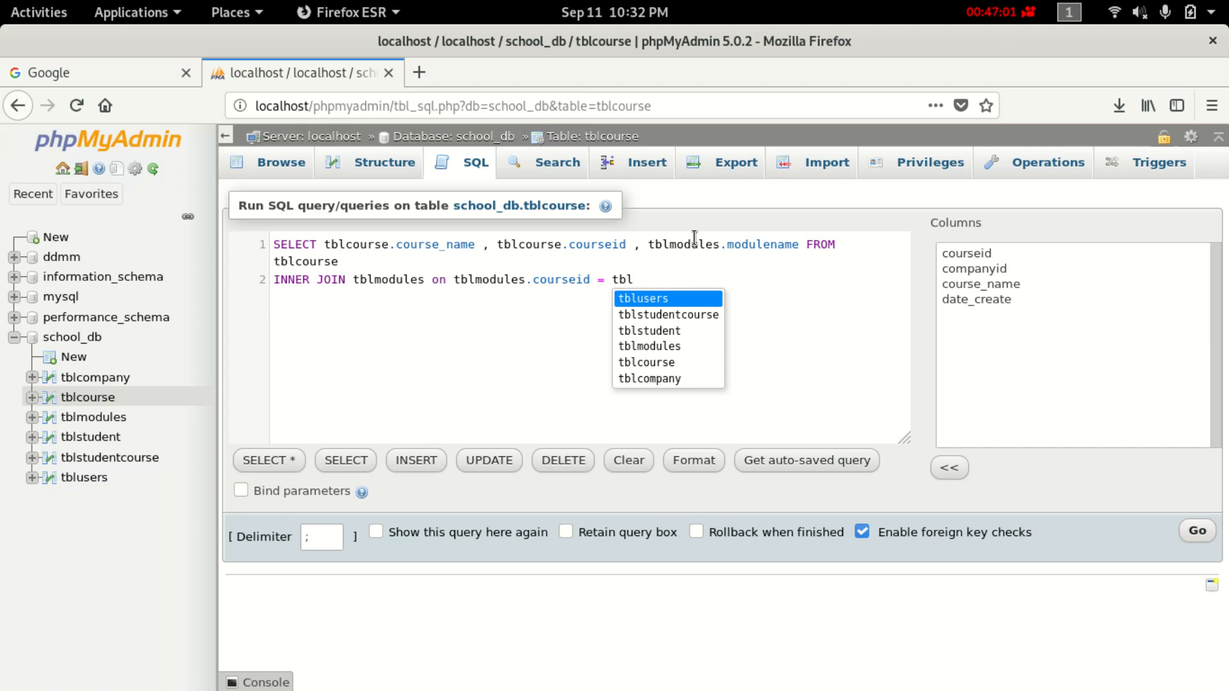
type("c")
key("Return")
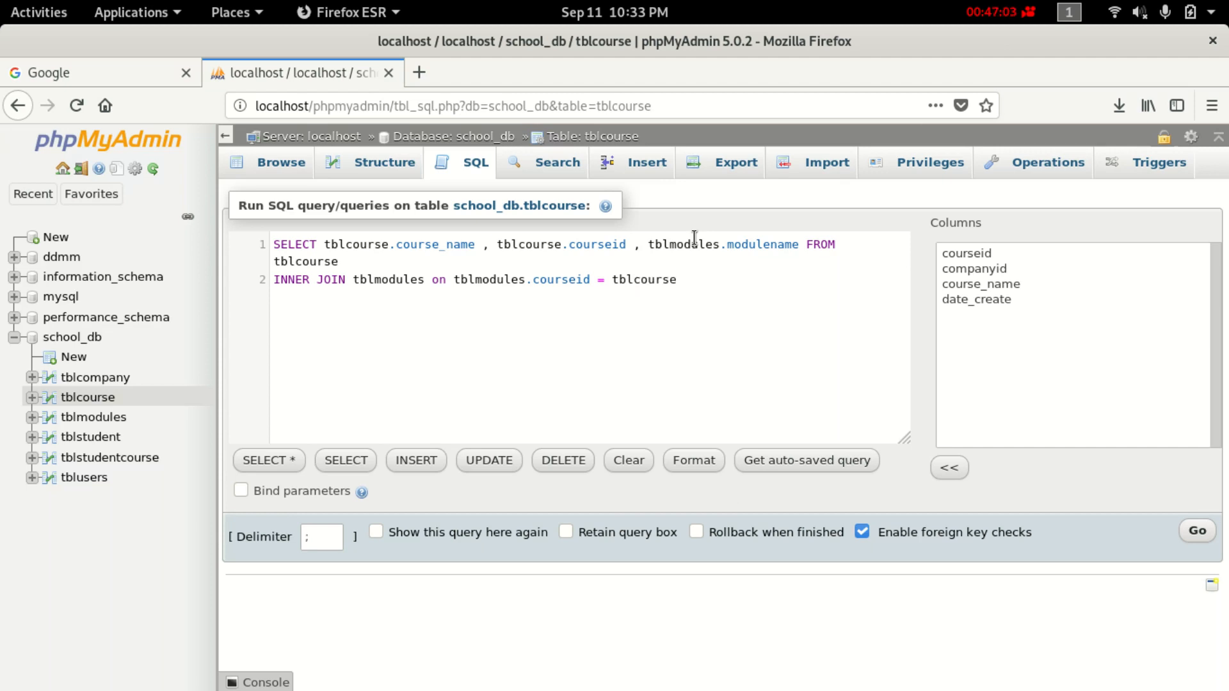
type(".")
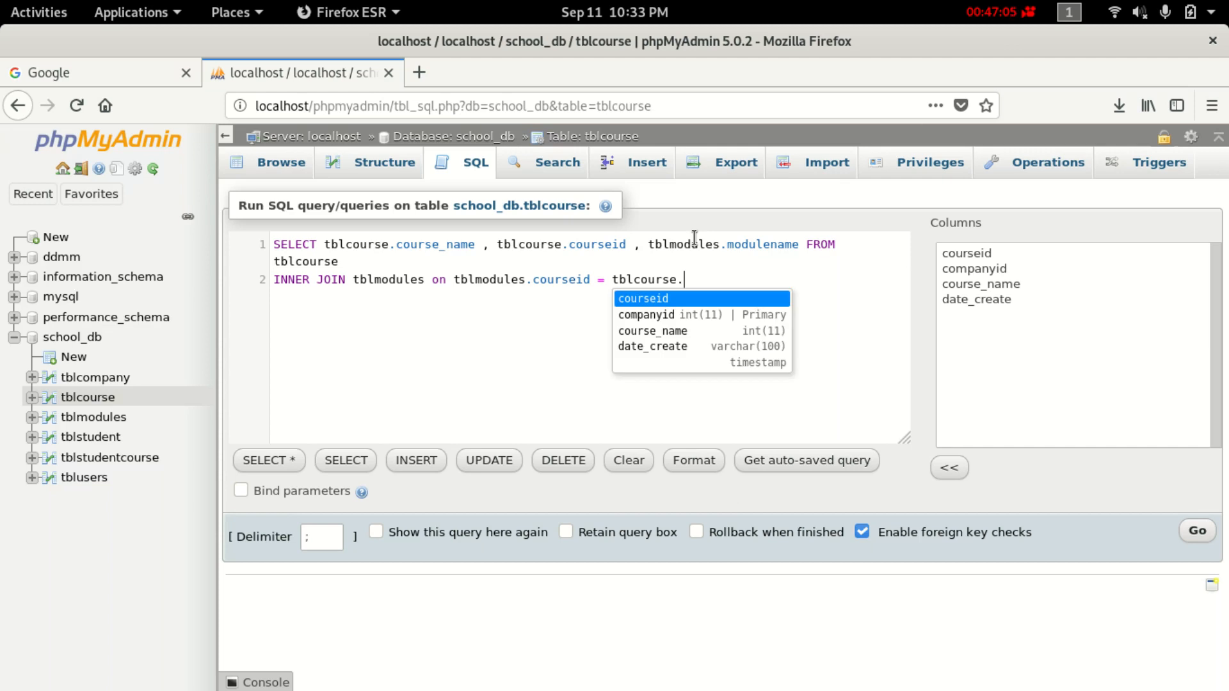
key("Return")
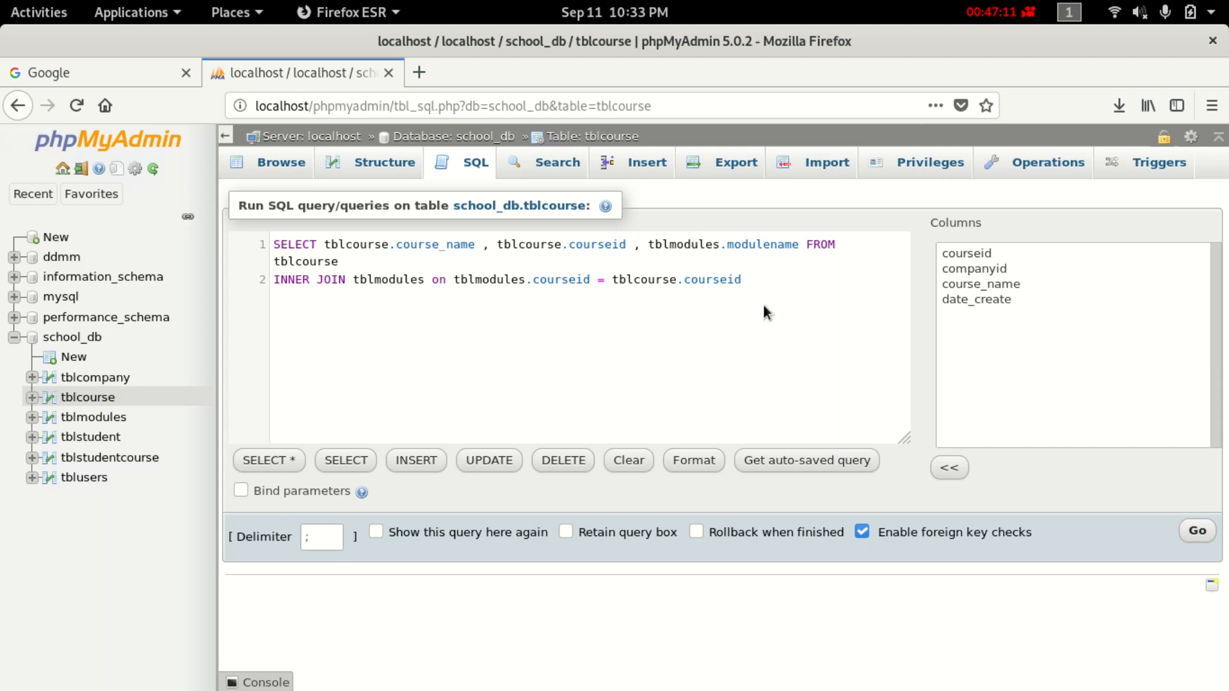
Copy the join query and run it, returning 4 course-and-module rows.
left_click_drag(768, 282, 266, 245)
right_click(341, 245)
left_click(375, 259)
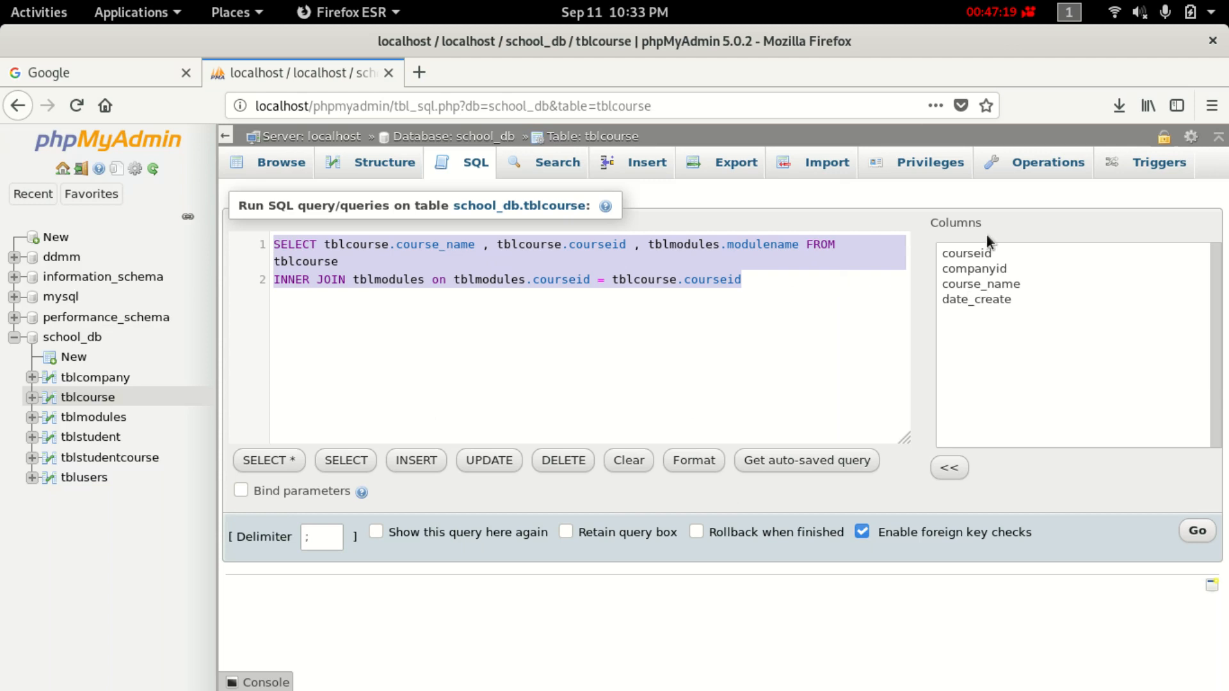
right_click(713, 279)
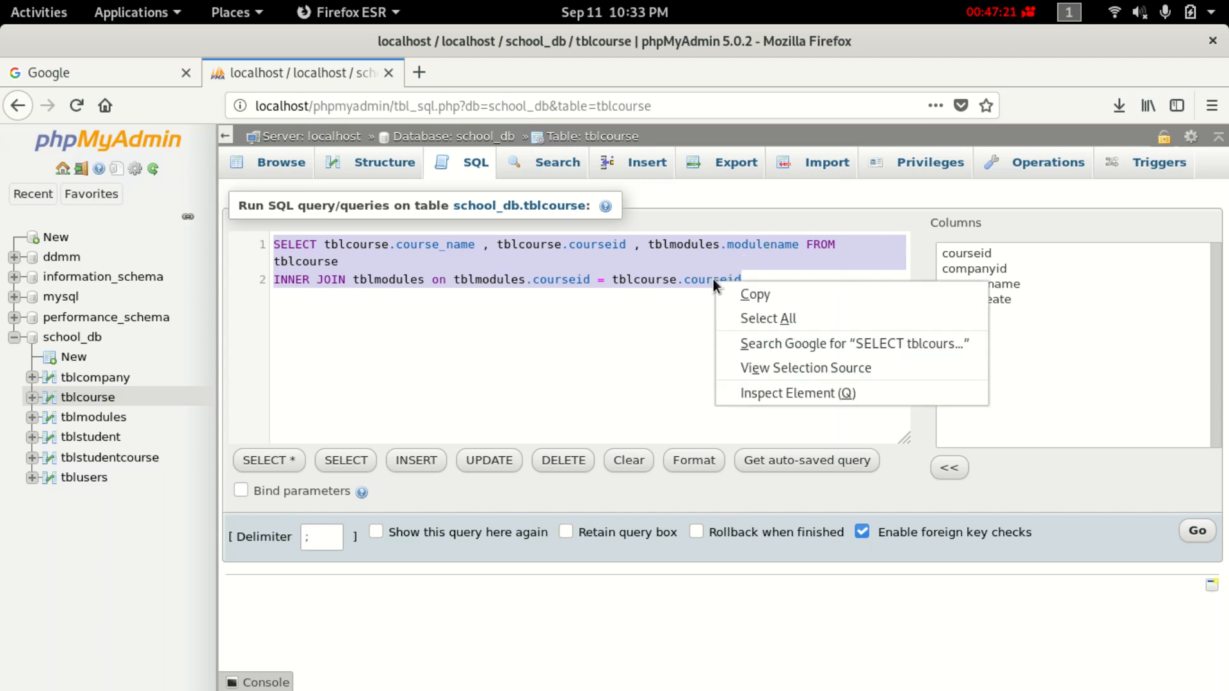
left_click(759, 297)
left_click(1197, 530)
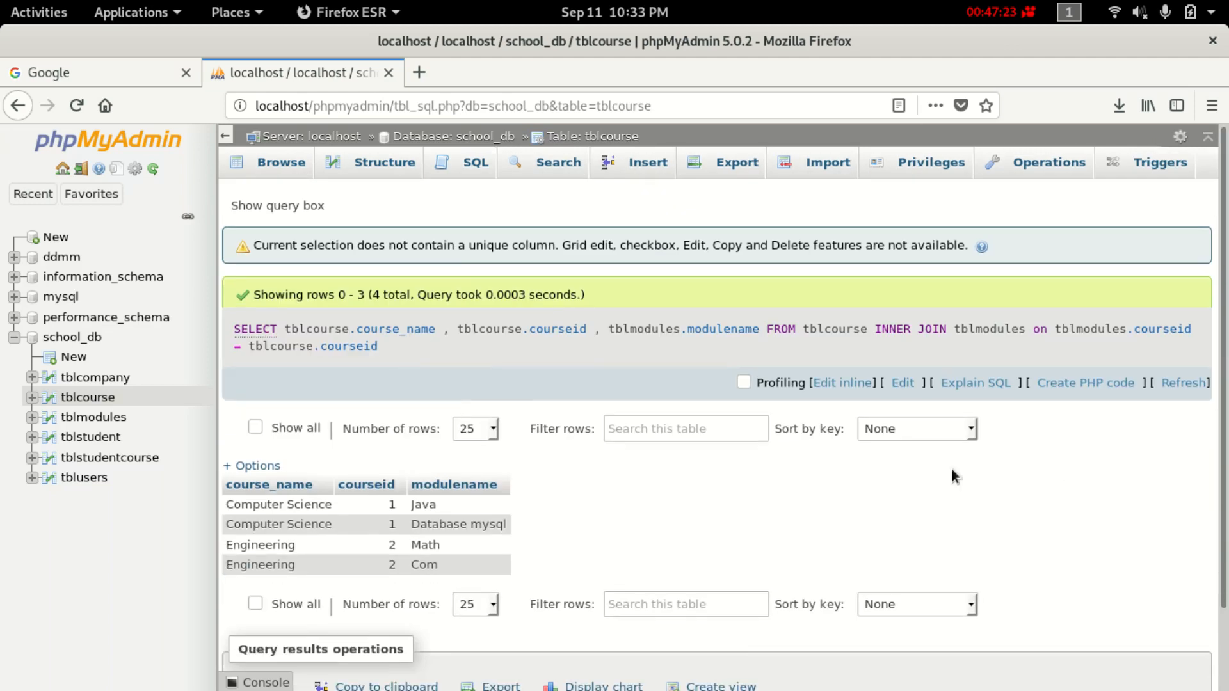
scroll(415, 510, "down", 2)
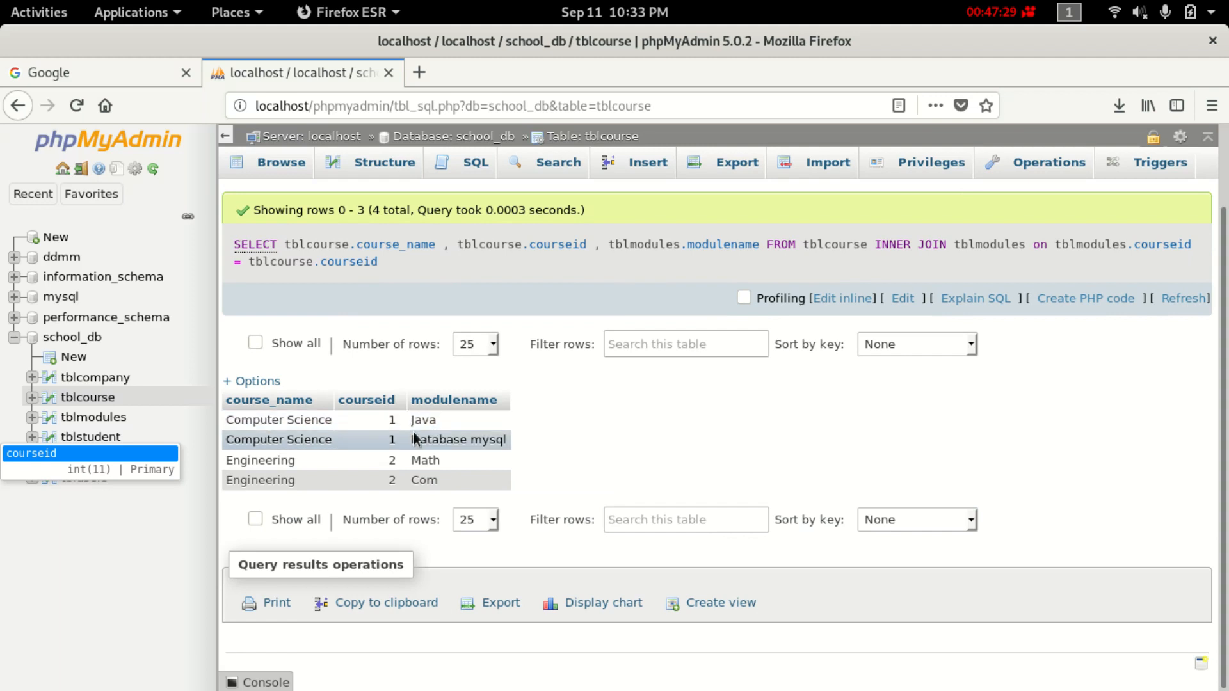
scroll(401, 432, "up", 3)
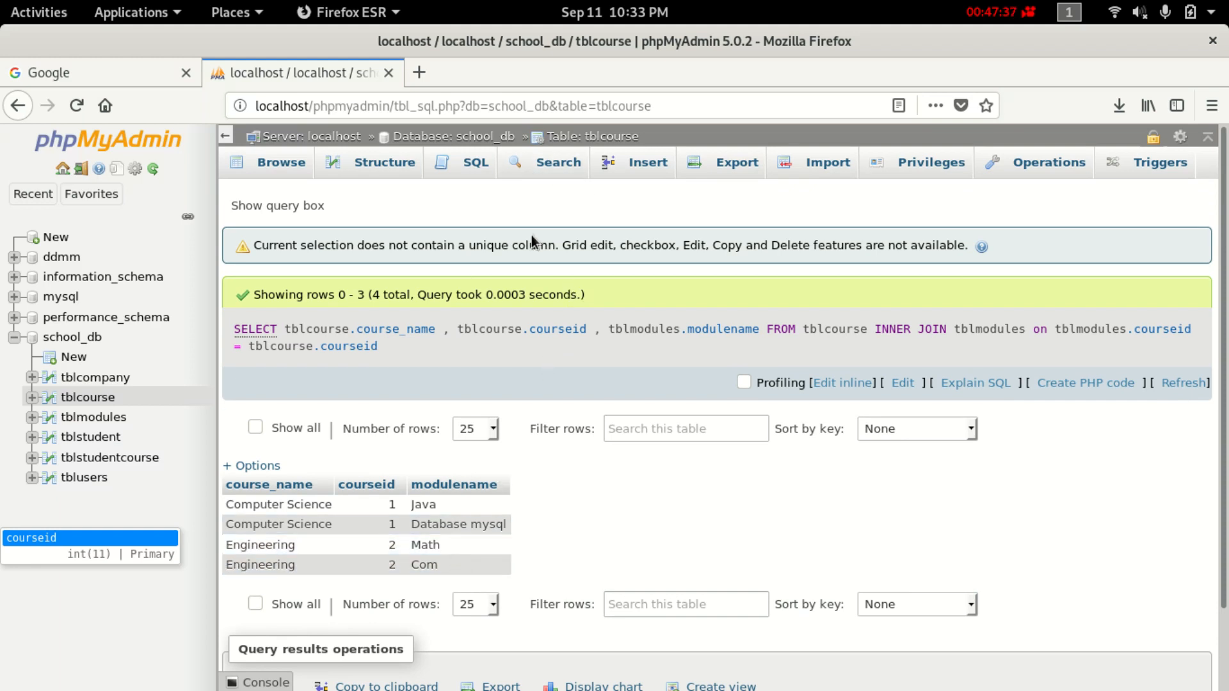
Replace the SQL editor's default query with the pasted join query and begin a 'where' line.
left_click(475, 163)
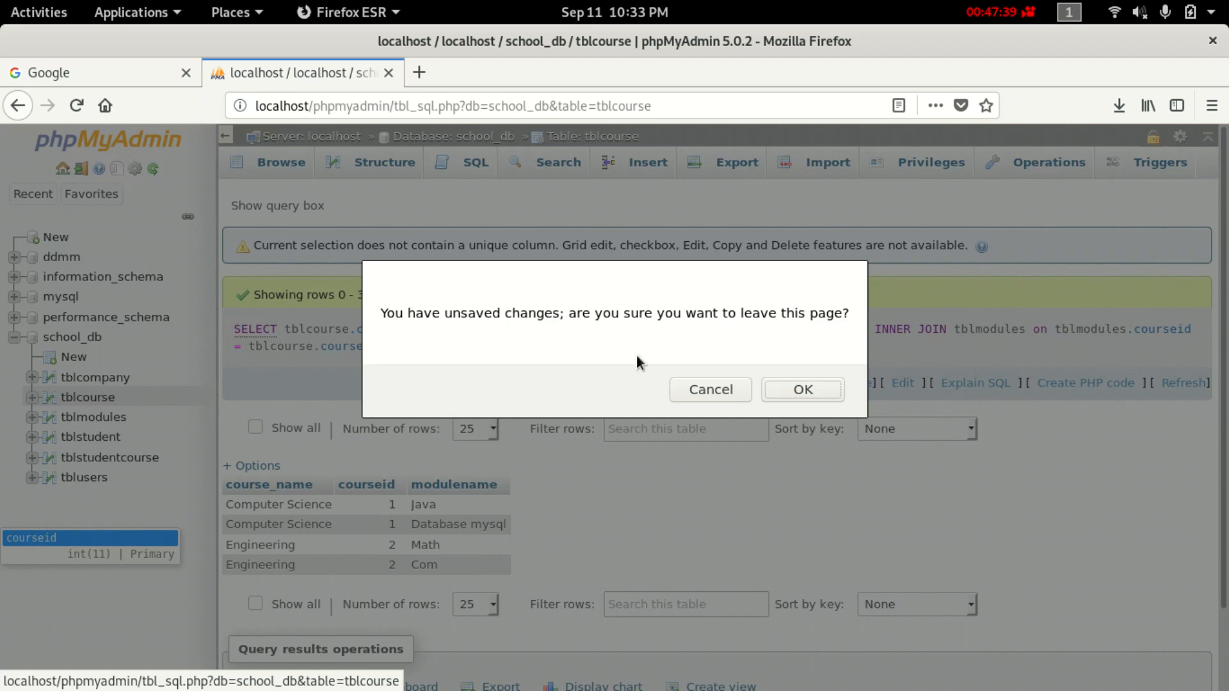
left_click(802, 390)
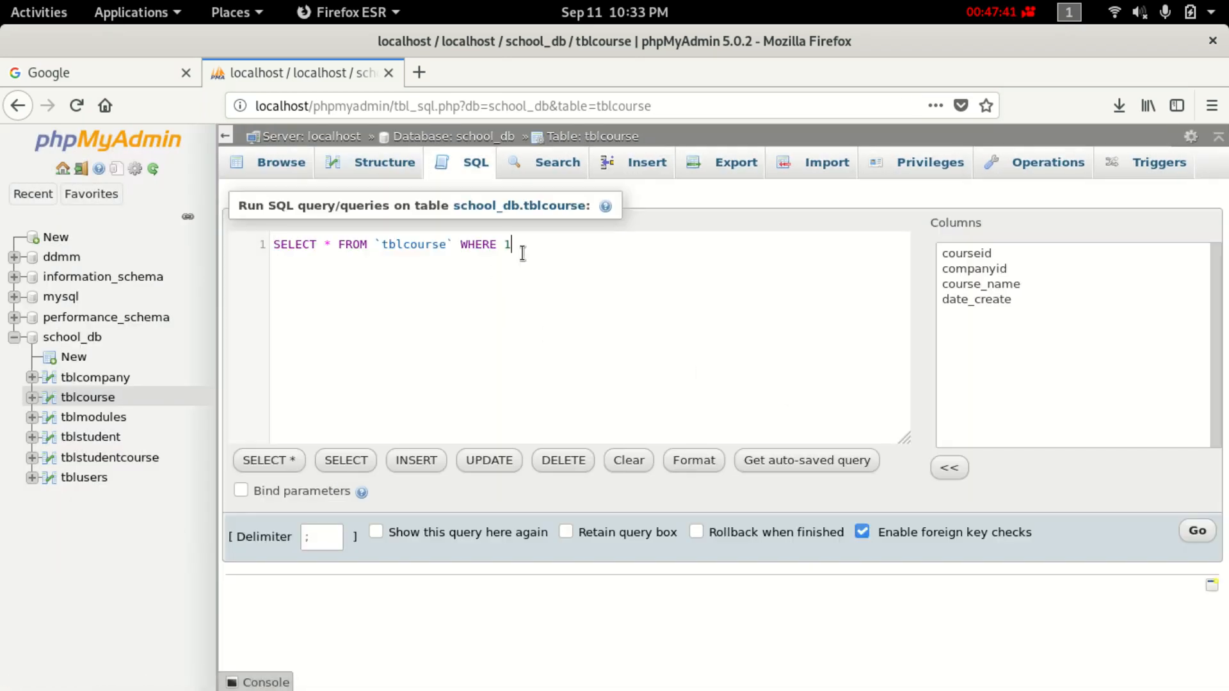
left_click_drag(515, 246, 256, 249)
key("BackSpace")
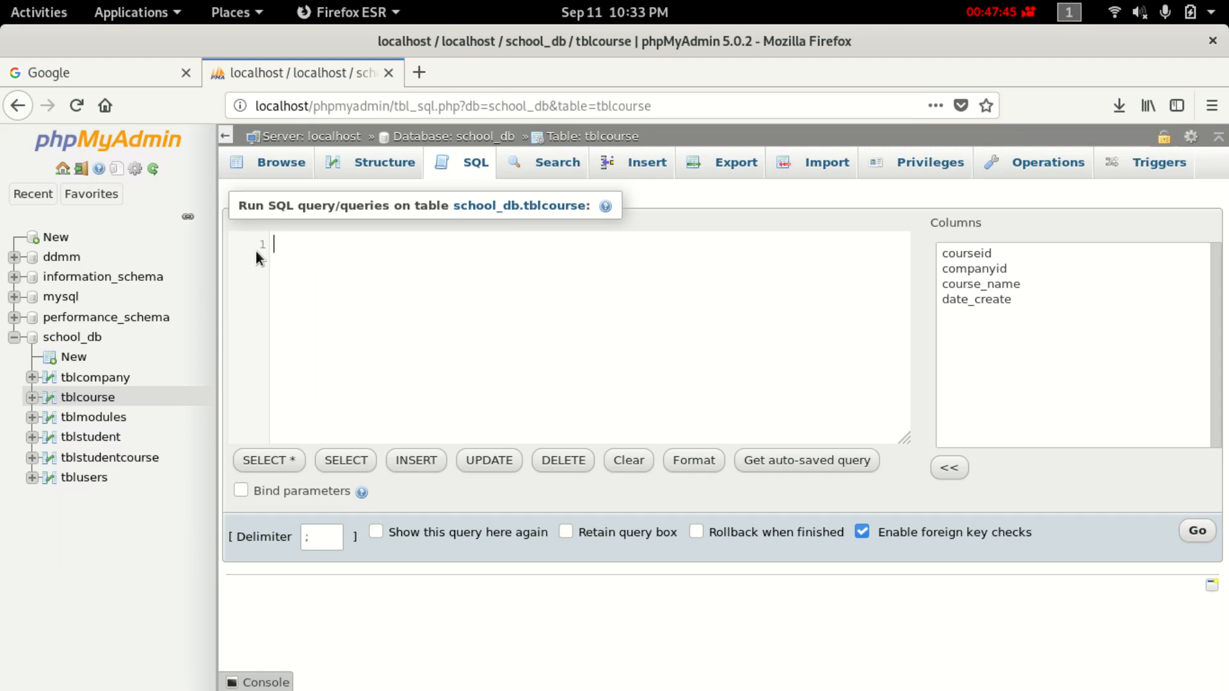
key("ctrl+v")
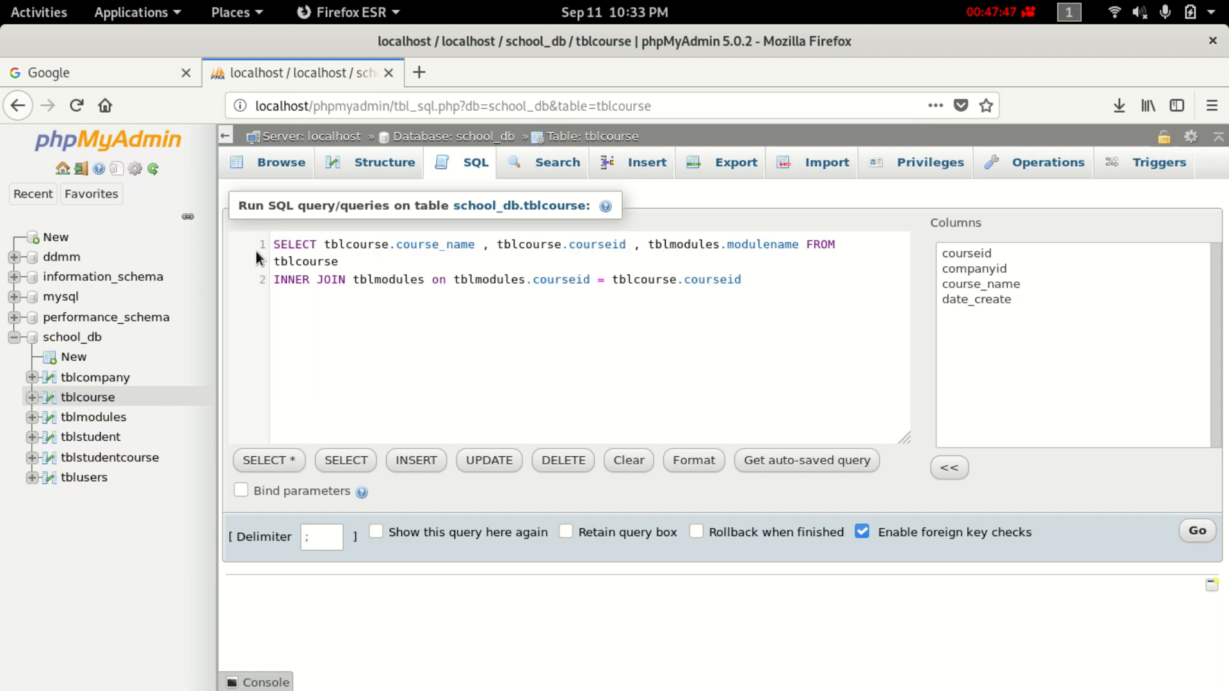
key("Return")
type("where")
Type the filter tblmodules.courseid = 1 after 'where', using autocomplete.
type("tbl")
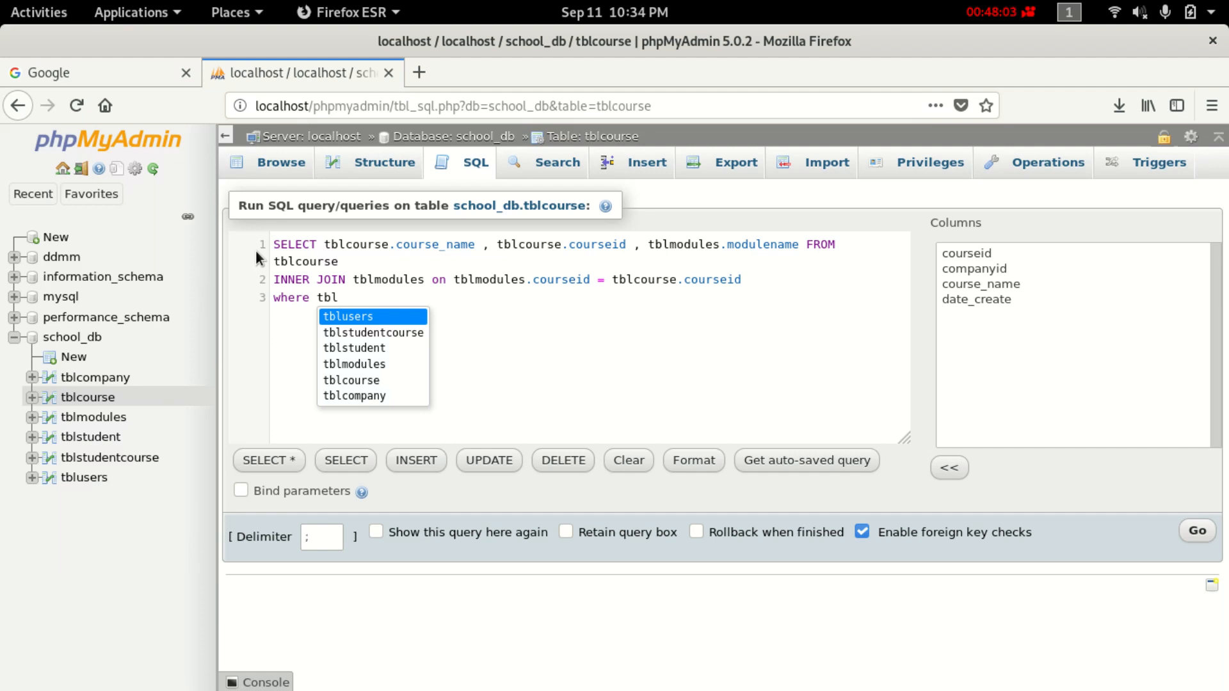
key("Down")
key("Down")
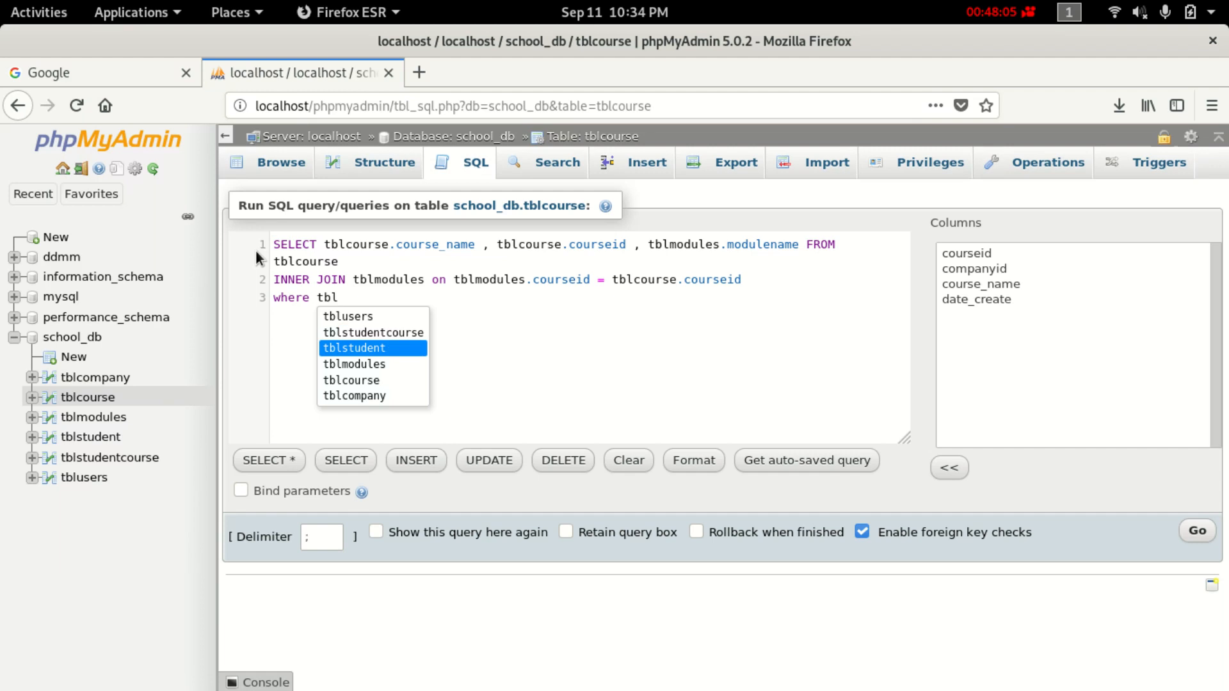
key("Down")
key("Down")
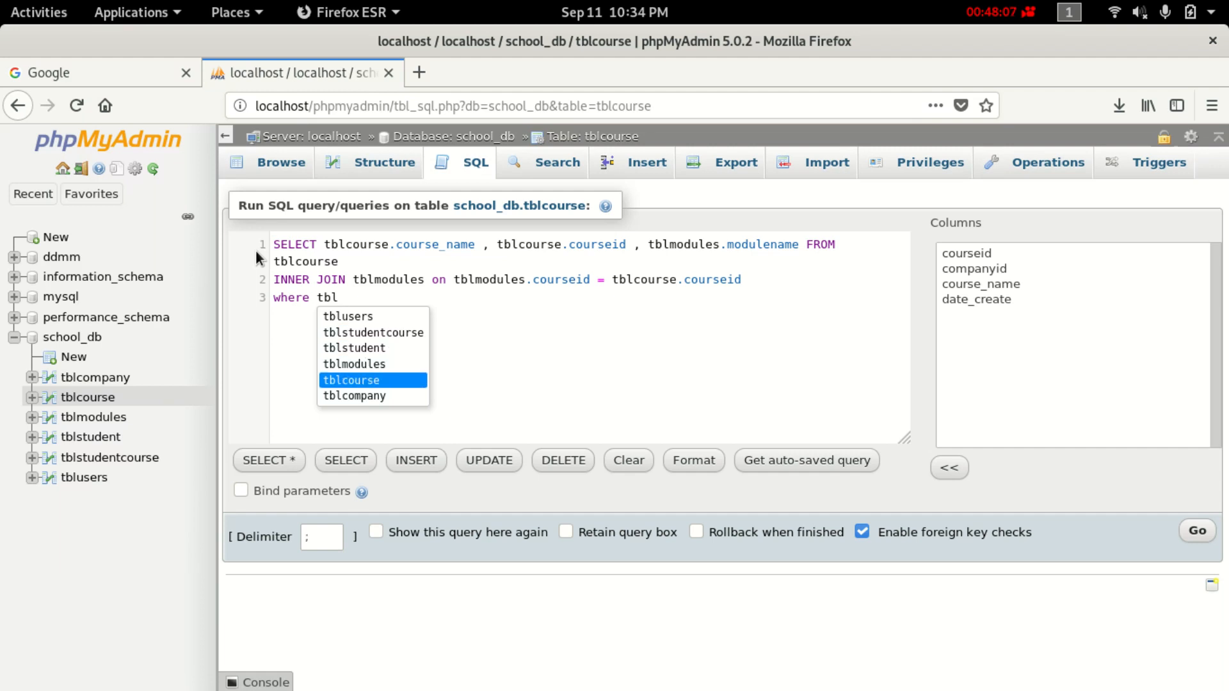
key("Up")
key("Return")
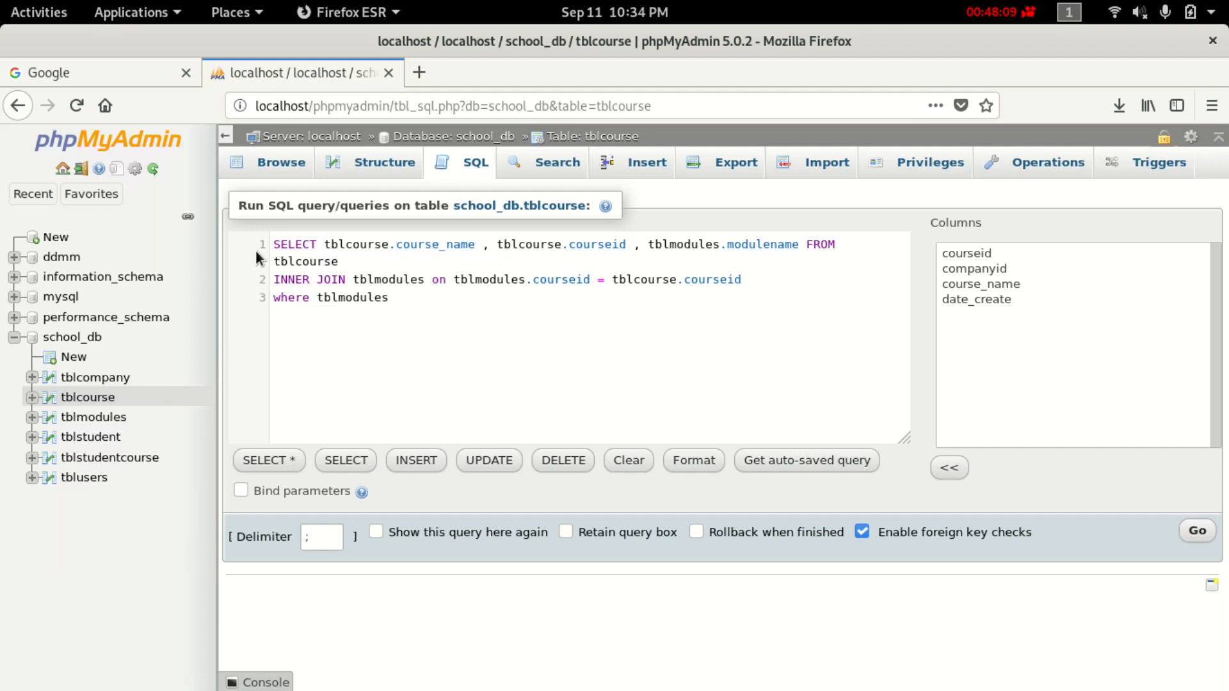
type(".cou")
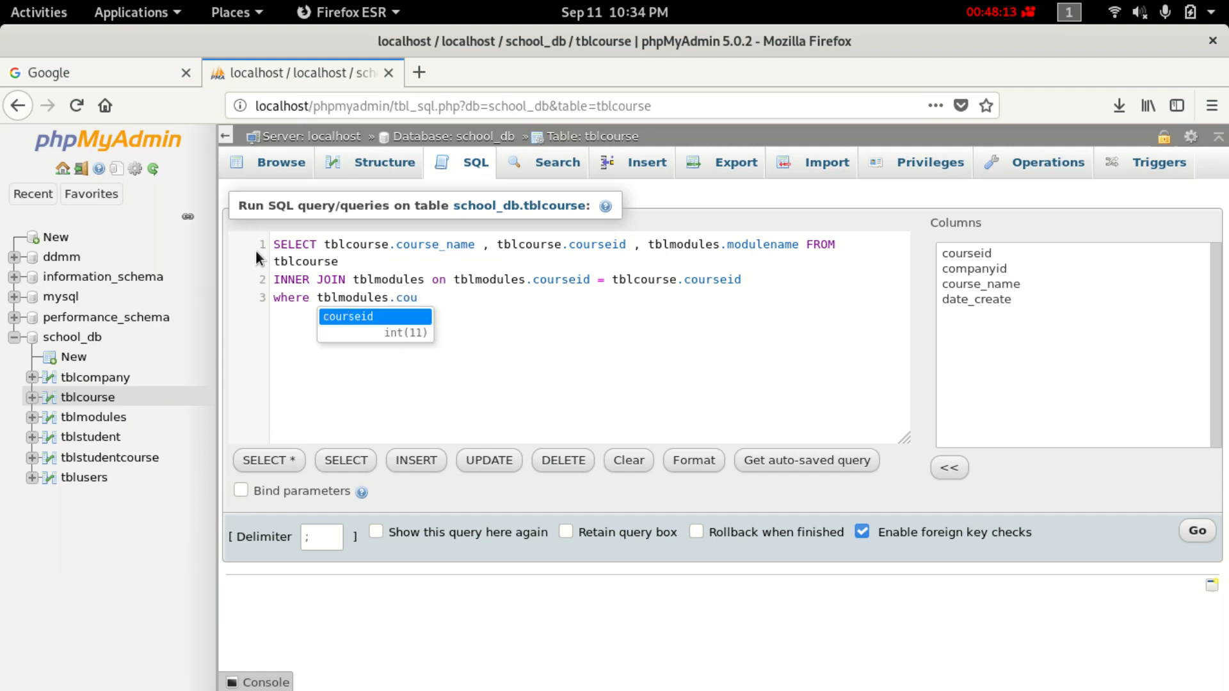
key("Return")
type("=")
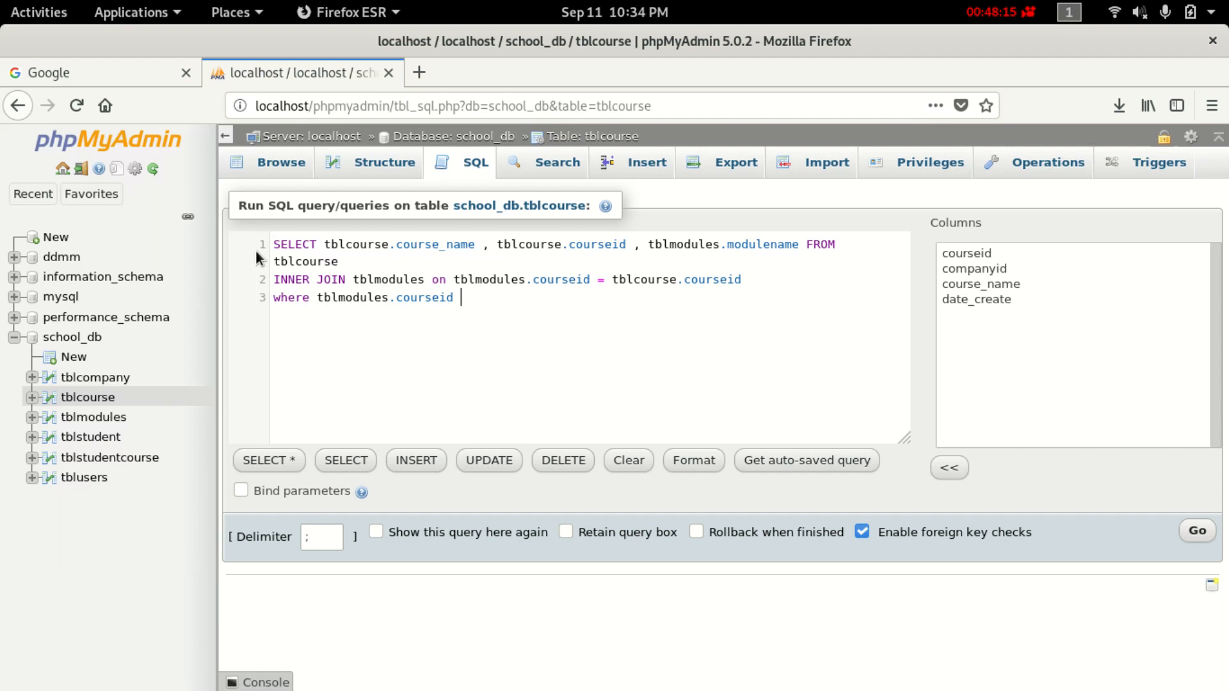
type(" 1")
Copy and run the filtered query, returning Computer Science's Java and Database mysql modules.
left_click_drag(614, 296, 242, 224)
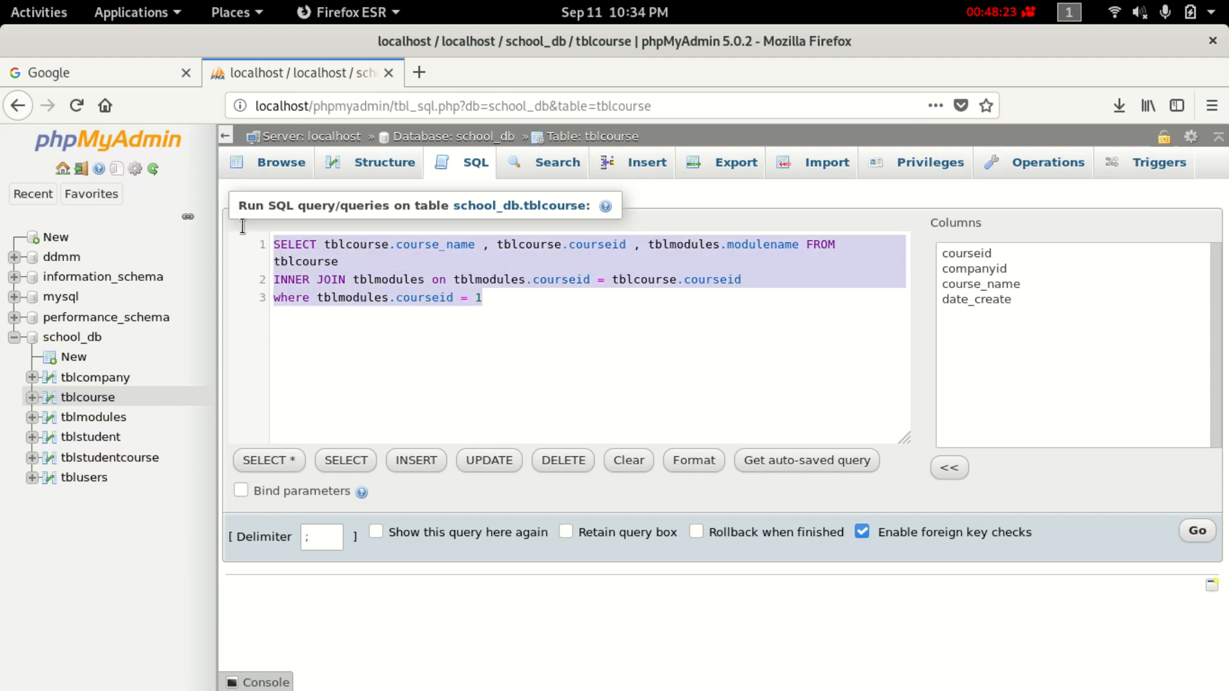
right_click(326, 260)
left_click(393, 276)
left_click(1197, 530)
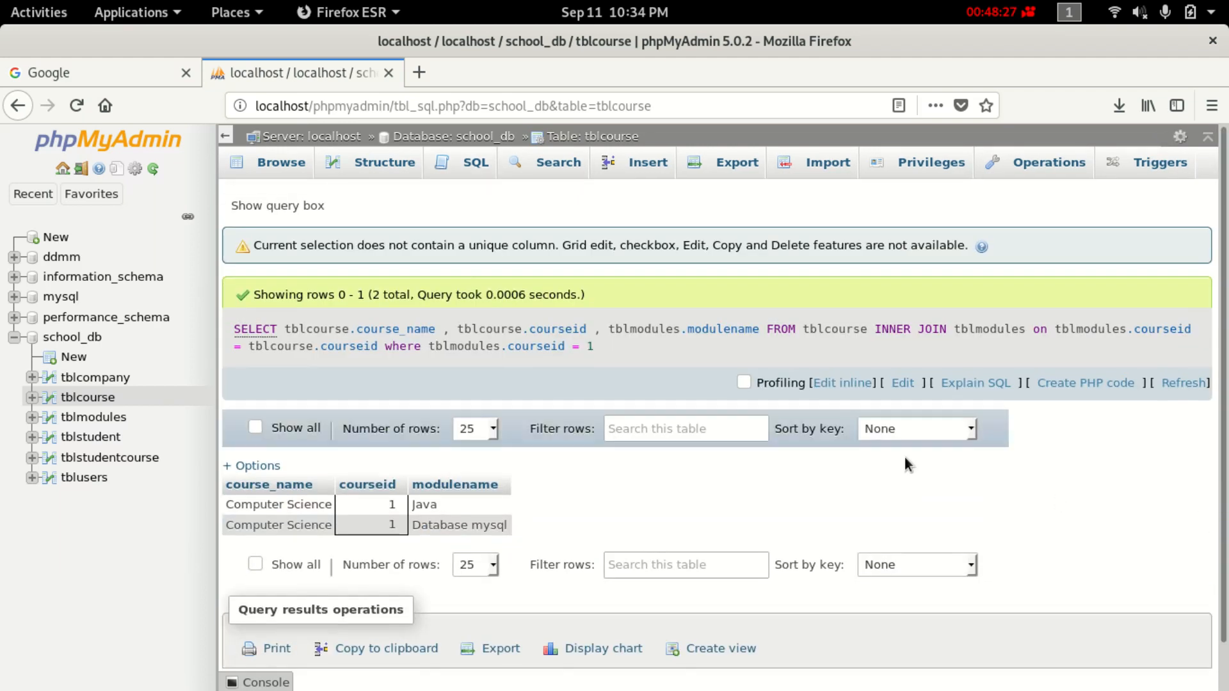
scroll(499, 580, "down", 1)
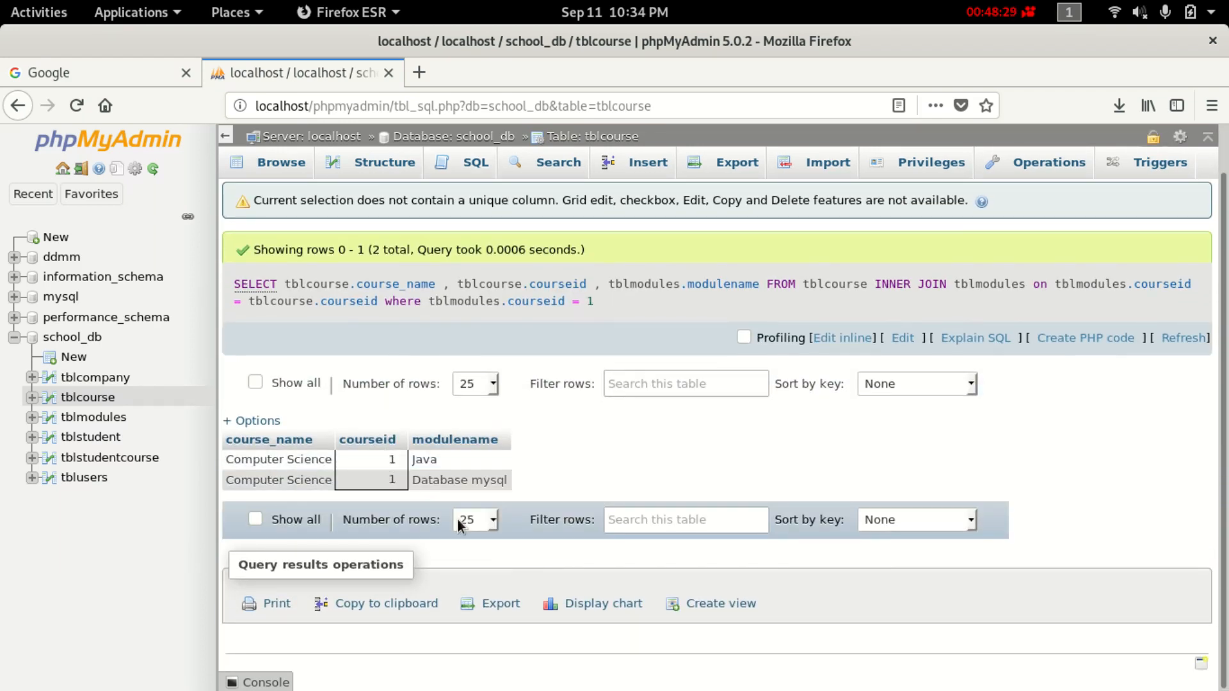